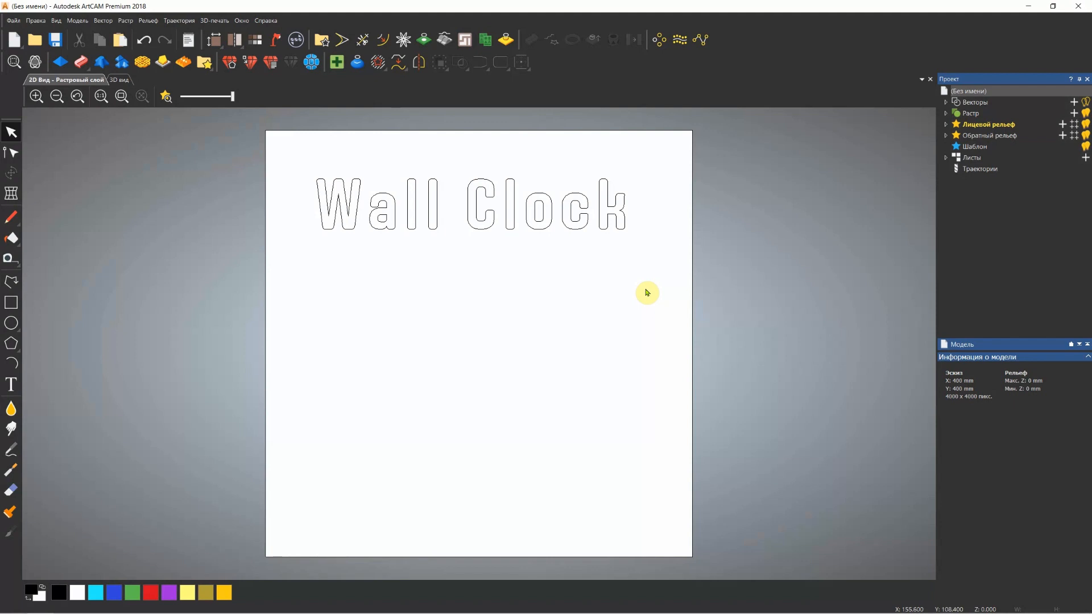
Delete the "Wall Clock" text and create a circle of 350 mm diameter centred at 0, 0
{"action": "left_click_drag", "start_coordinate": [649, 163], "coordinate": [261, 275]}
{"action": "key", "text": "Delete"}
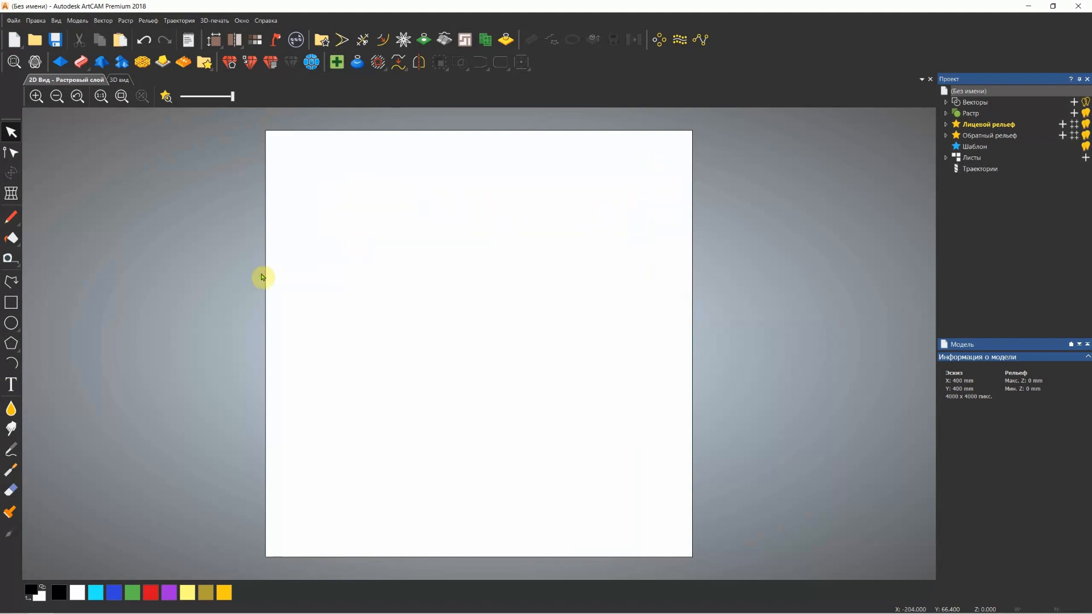
{"action": "left_click", "coordinate": [11, 323]}
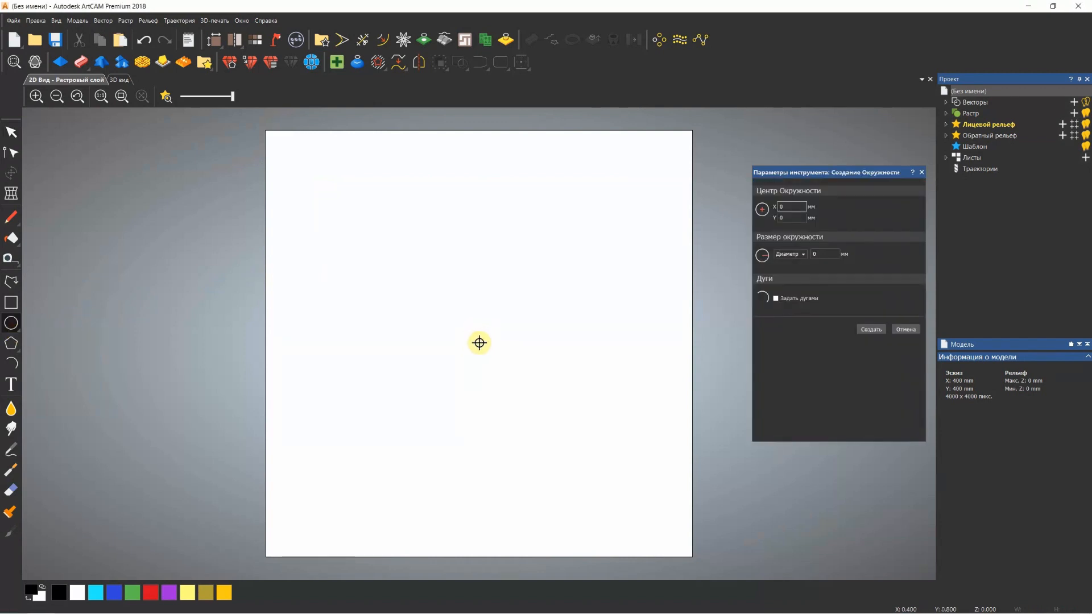
{"action": "left_click_drag", "start_coordinate": [480, 343], "coordinate": [633, 424]}
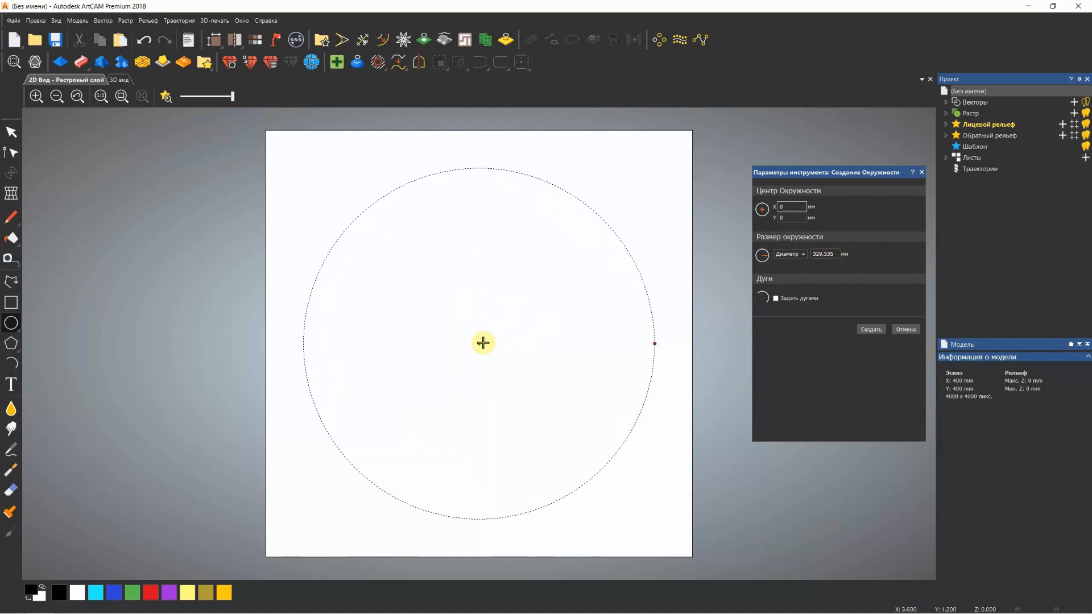
{"action": "double_click", "coordinate": [831, 254]}
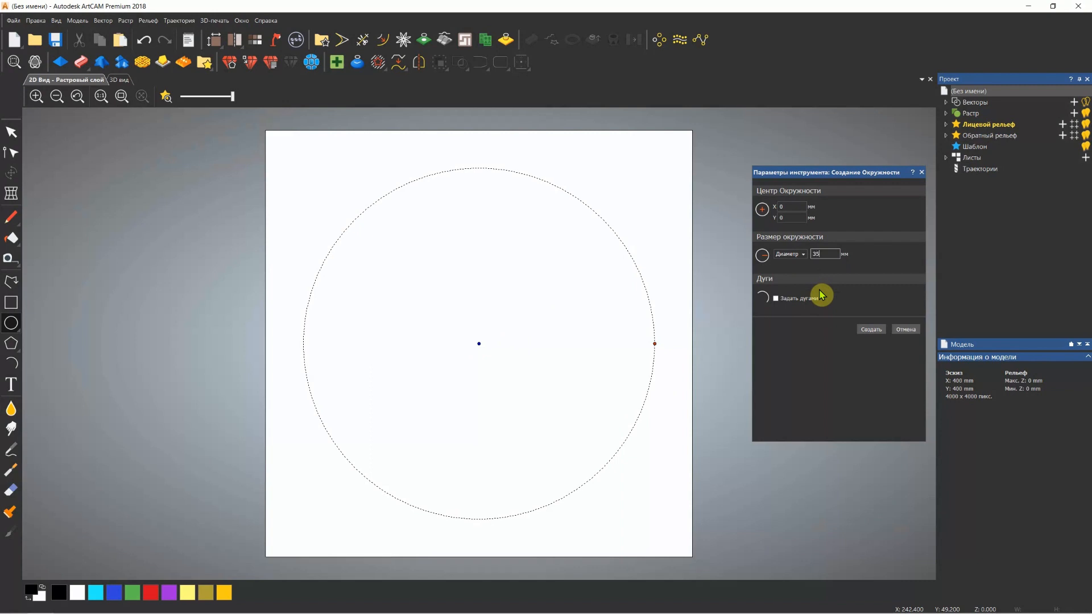
{"action": "key", "text": "Return"}
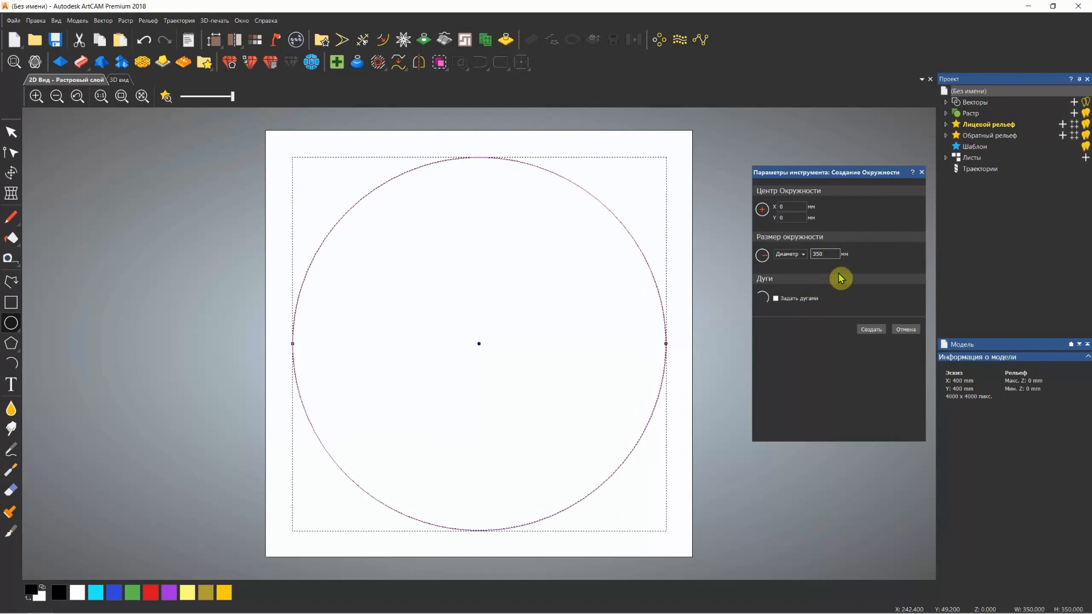
{"action": "left_click", "coordinate": [923, 173]}
{"action": "left_click", "coordinate": [444, 344]}
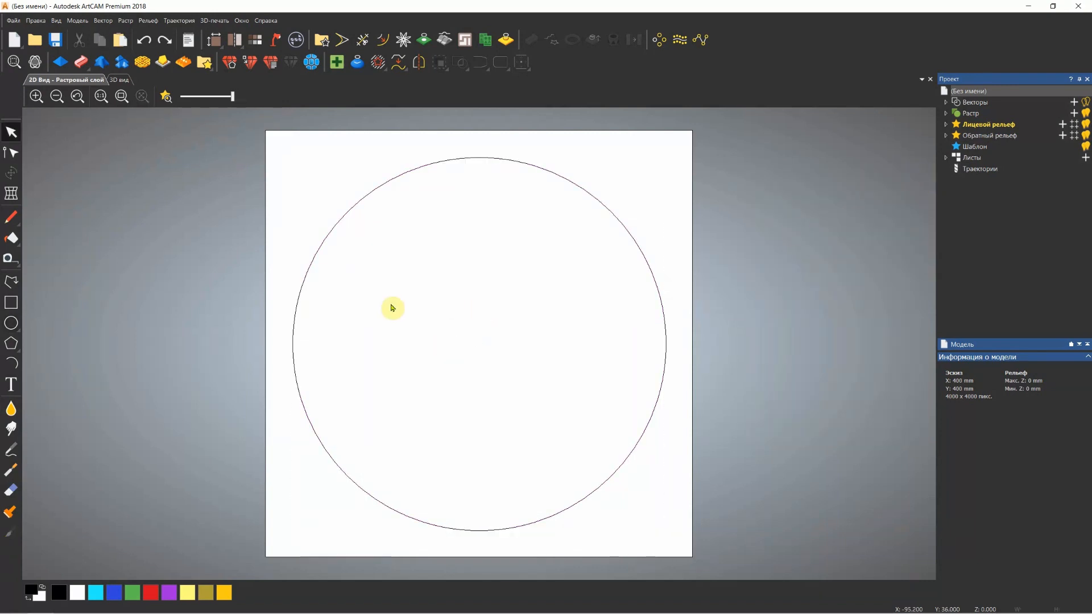
Create a concentric circle about 241 mm in diameter inside the large circle, centred at 0, 0
{"action": "left_click", "coordinate": [11, 323]}
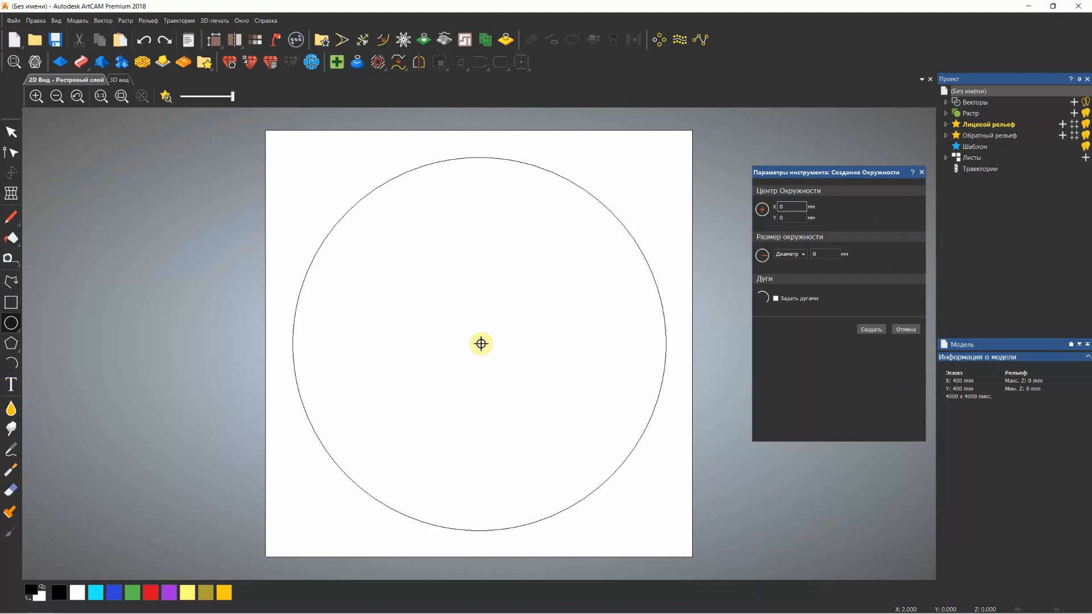
{"action": "left_click_drag", "start_coordinate": [481, 343], "coordinate": [597, 397]}
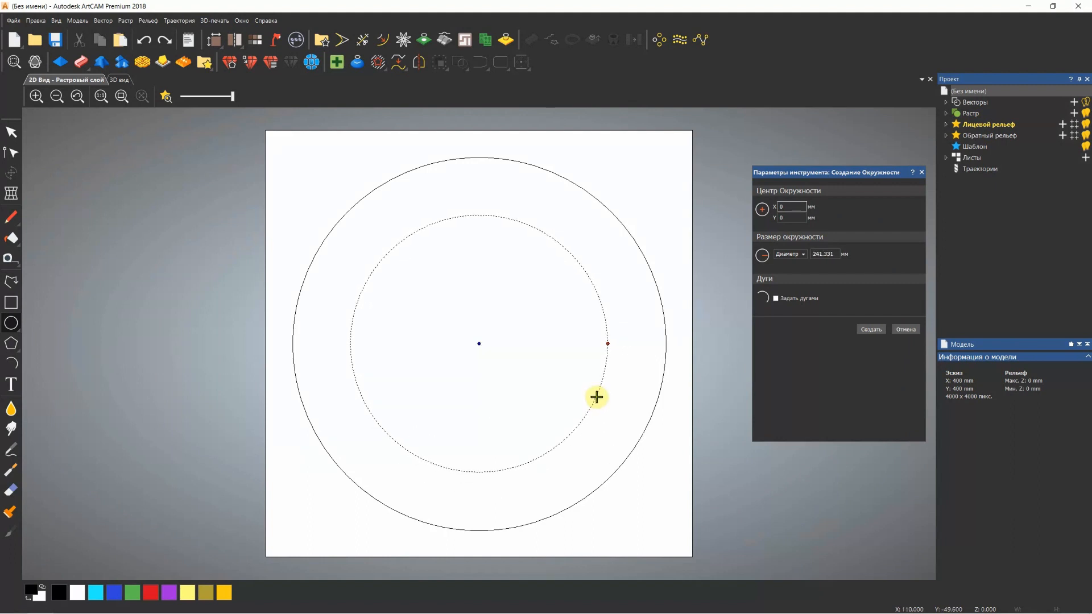
{"action": "left_click", "coordinate": [870, 329]}
{"action": "left_click", "coordinate": [920, 173]}
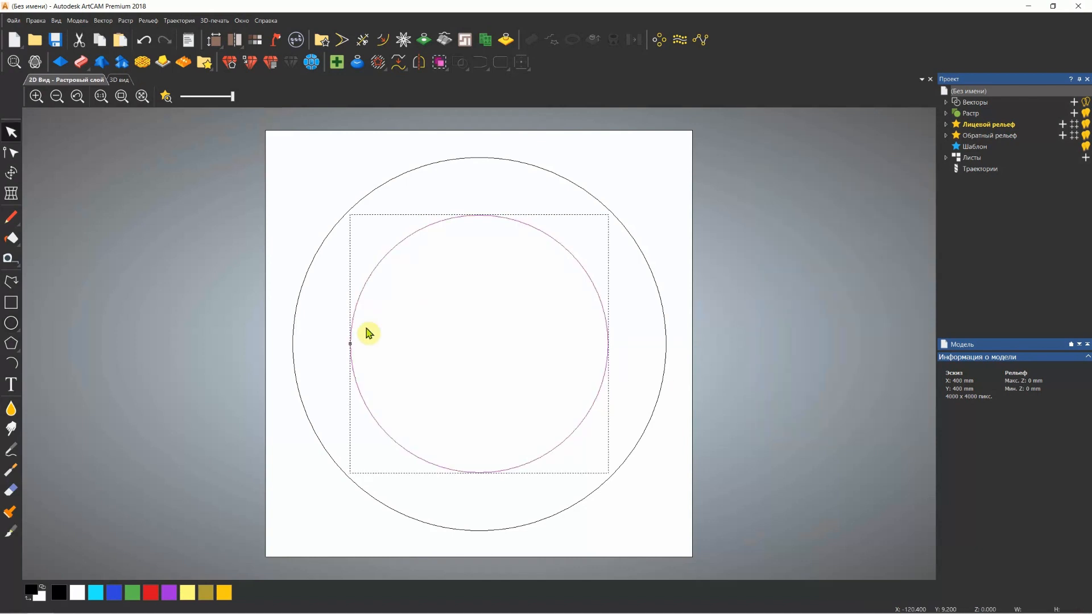
{"action": "left_click", "coordinate": [477, 308]}
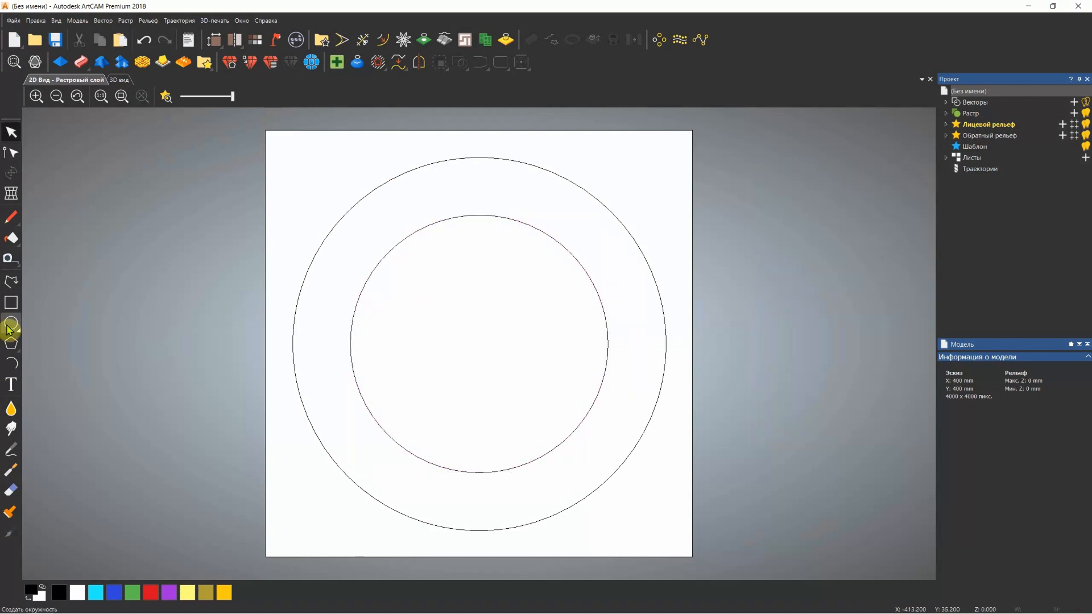
Draw a vertical 175 mm polyline from the circles' centre up to the top of the outer circle
{"action": "left_click", "coordinate": [11, 283]}
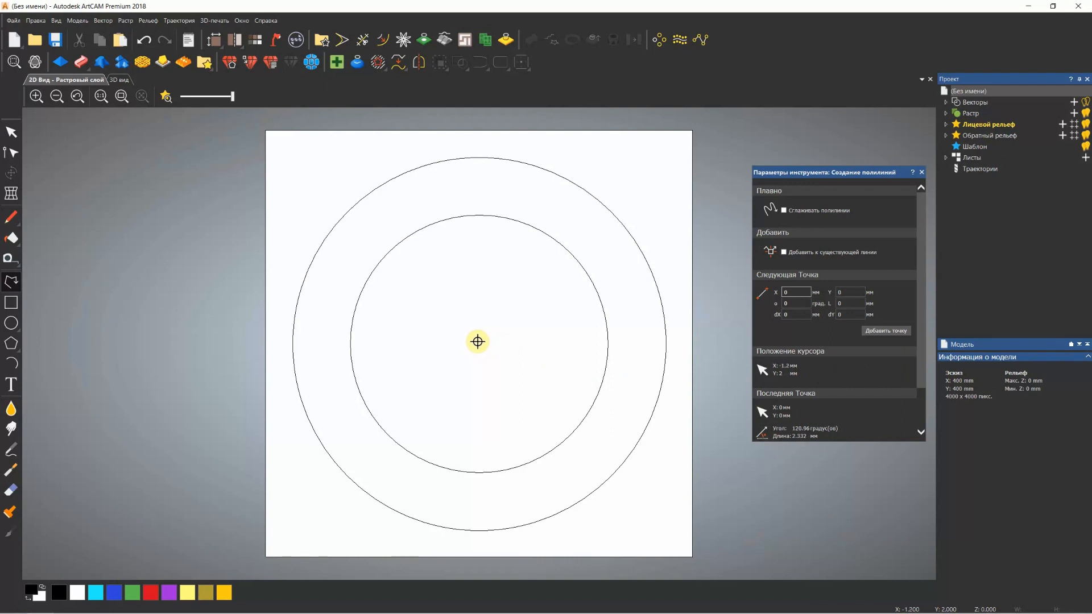
{"action": "left_click", "coordinate": [478, 341]}
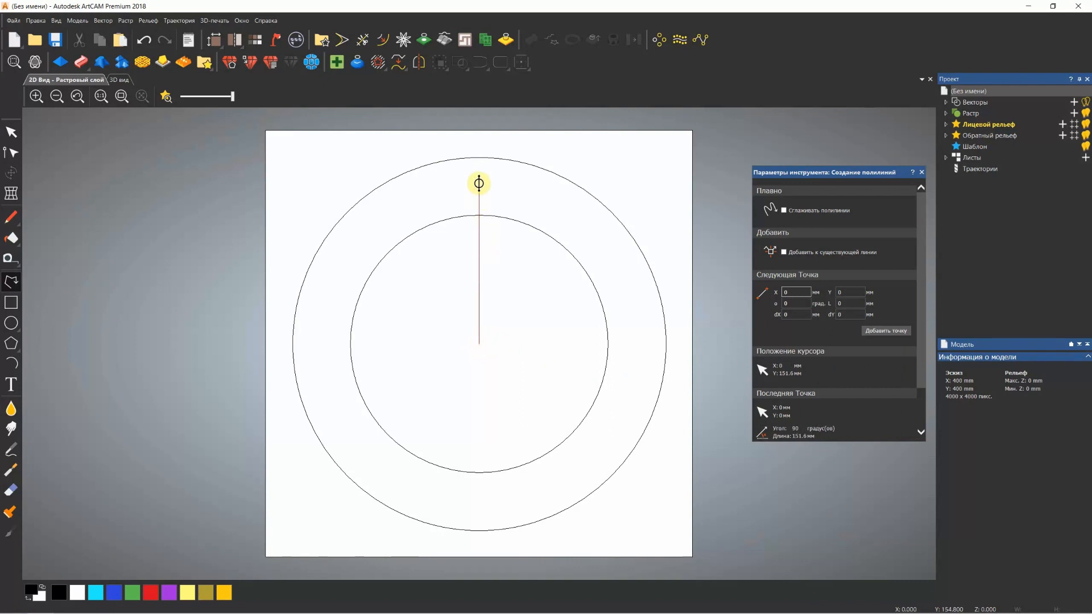
{"action": "left_click", "coordinate": [480, 158]}
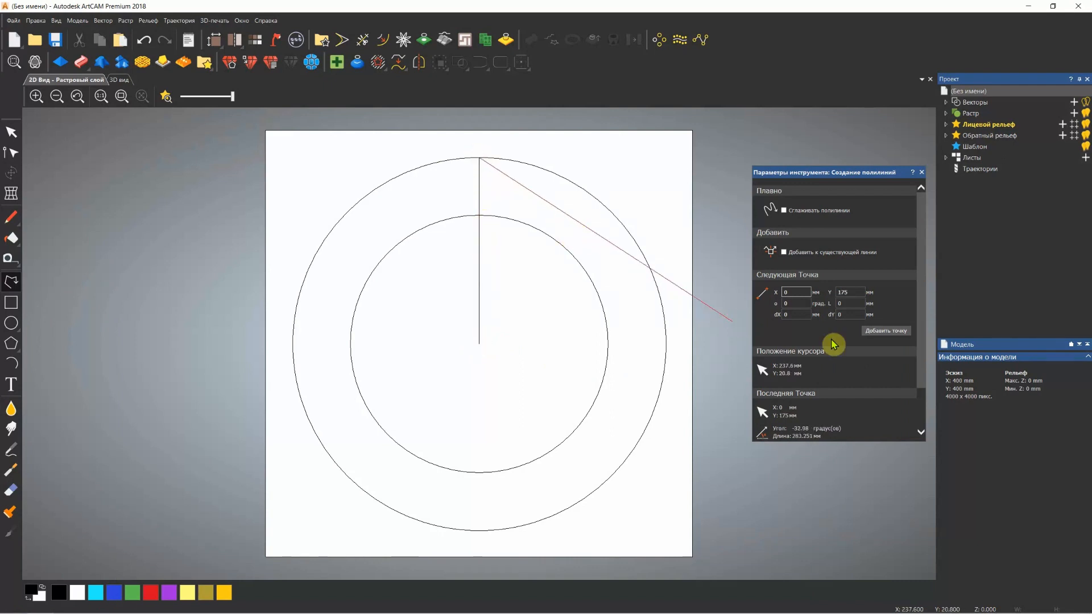
{"action": "key", "text": "Escape"}
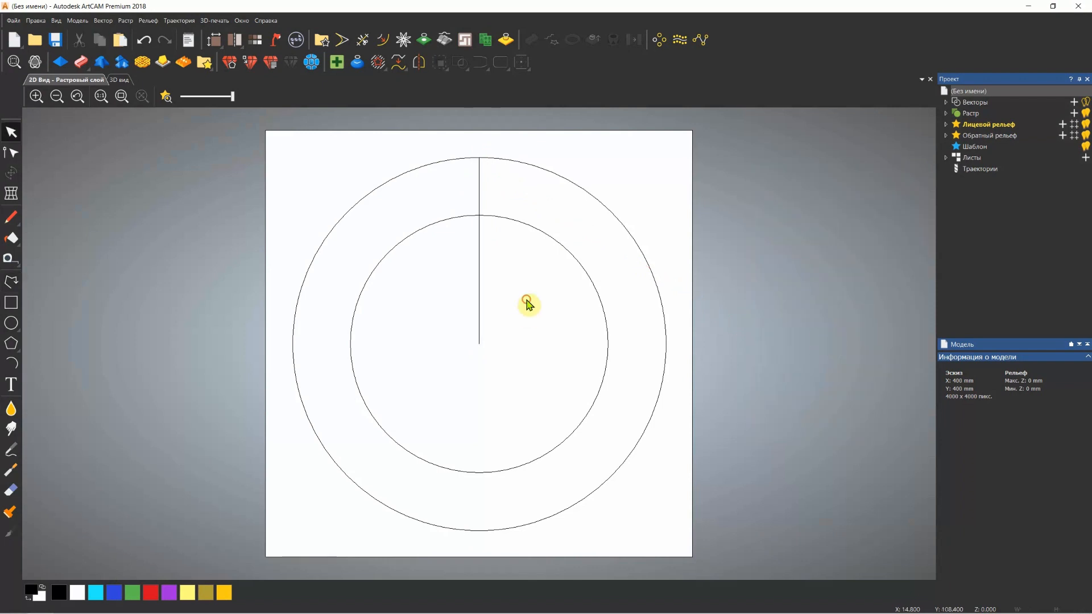
Trim away the part of the vertical line that lies inside the inner circle
{"action": "left_click", "coordinate": [363, 41]}
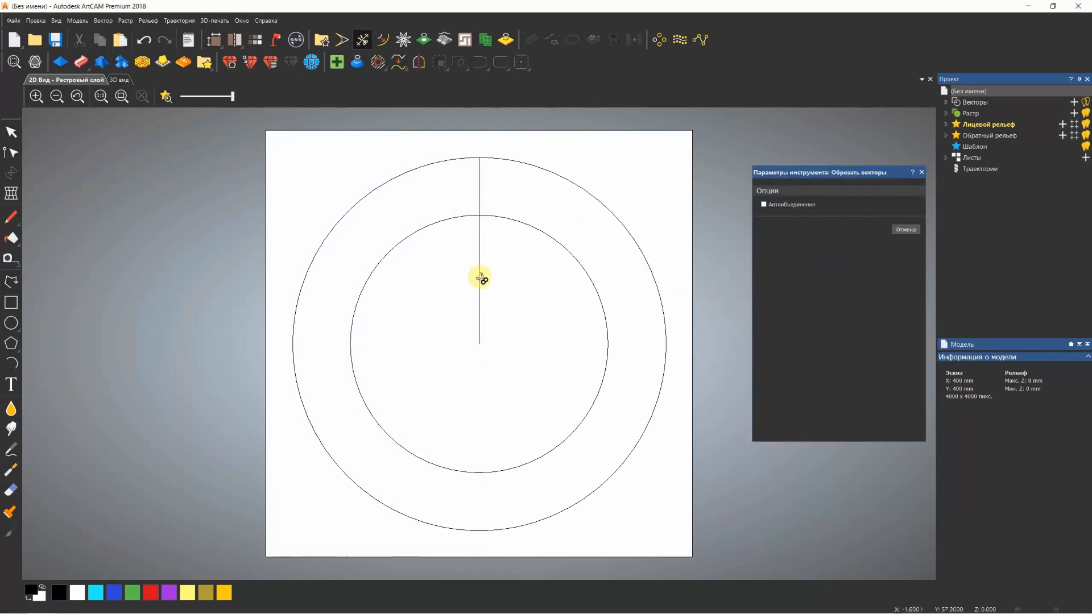
{"action": "left_click", "coordinate": [480, 275]}
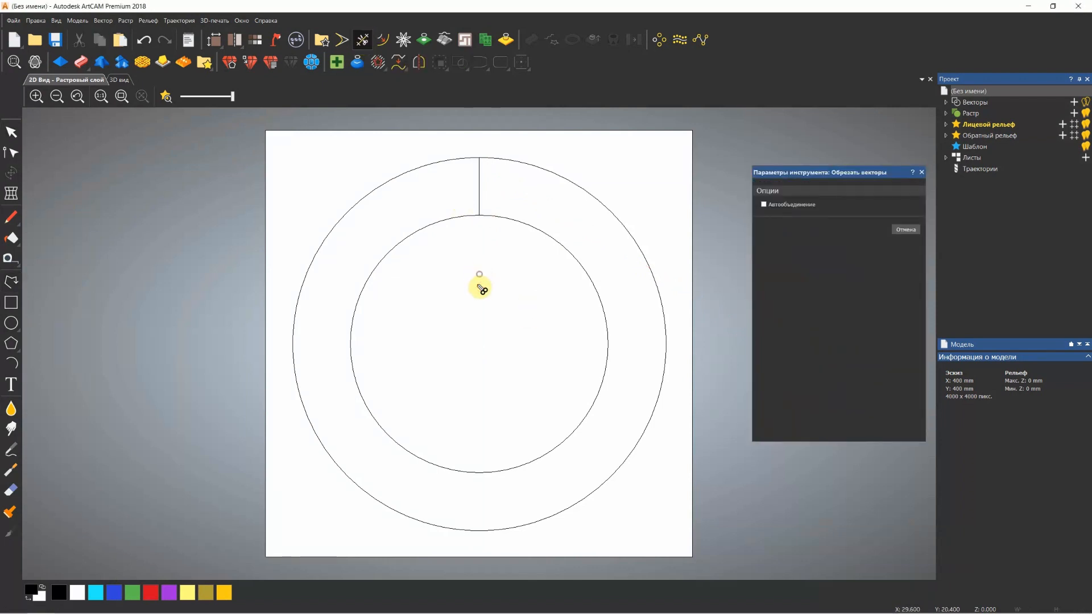
{"action": "left_click", "coordinate": [922, 172]}
Copy the short vertical line in a circular array of 12 objects over a total of 360 degrees around centre 0, 0
{"action": "left_click", "coordinate": [480, 197]}
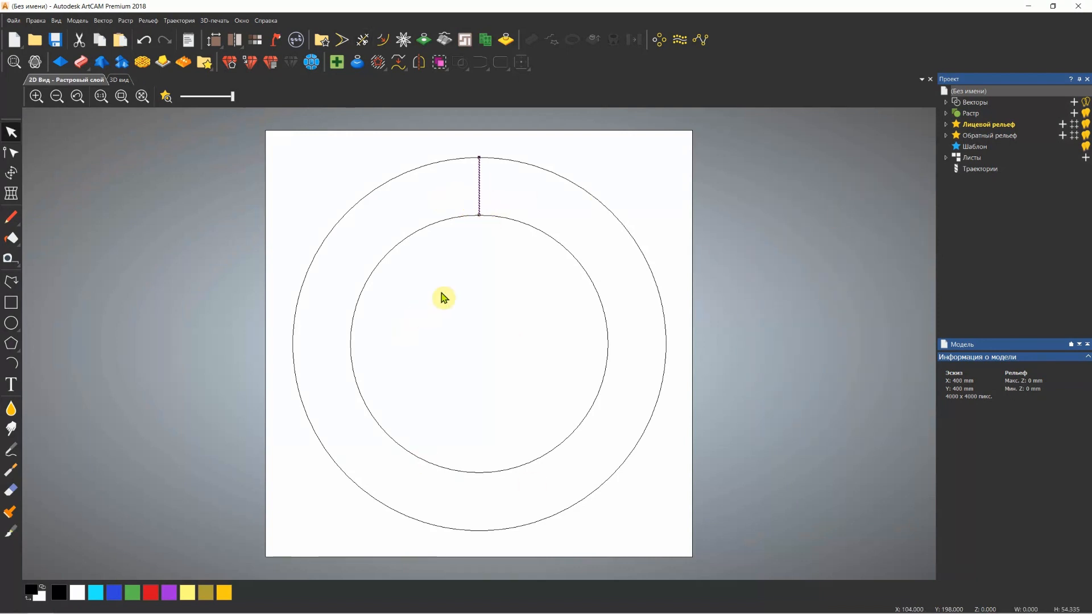
{"action": "left_click", "coordinate": [659, 39]}
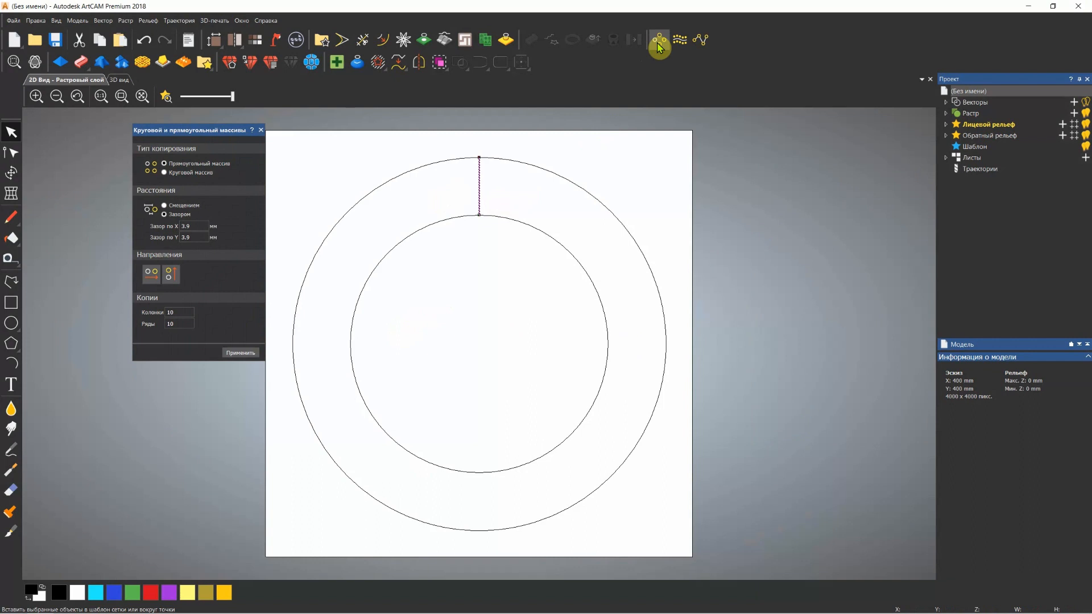
{"action": "left_click_drag", "start_coordinate": [220, 133], "coordinate": [195, 135]}
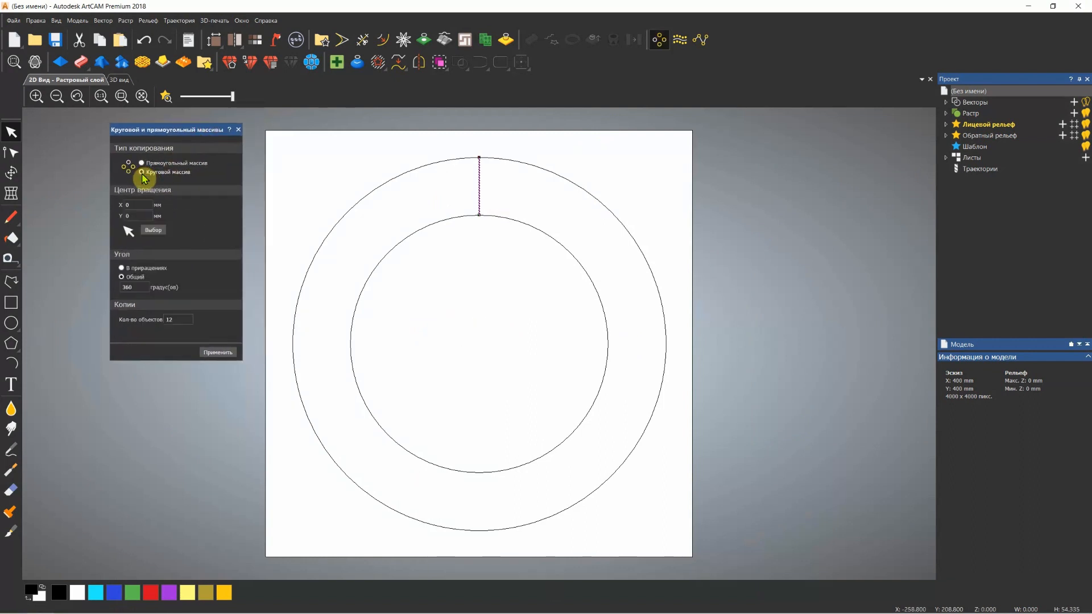
{"action": "left_click", "coordinate": [143, 172]}
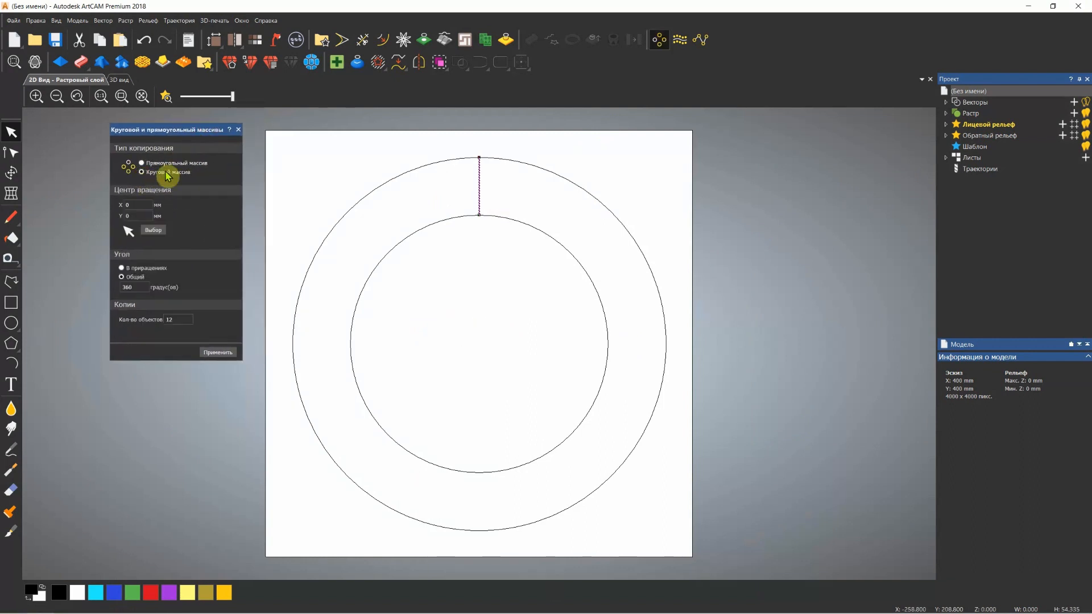
{"action": "left_click", "coordinate": [138, 216]}
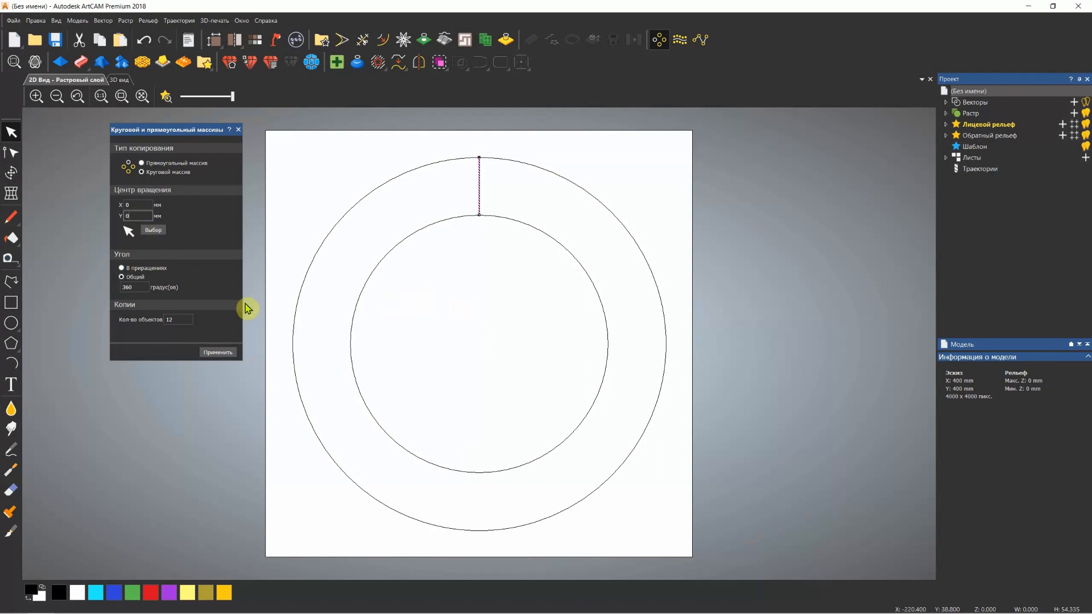
{"action": "double_click", "coordinate": [177, 320]}
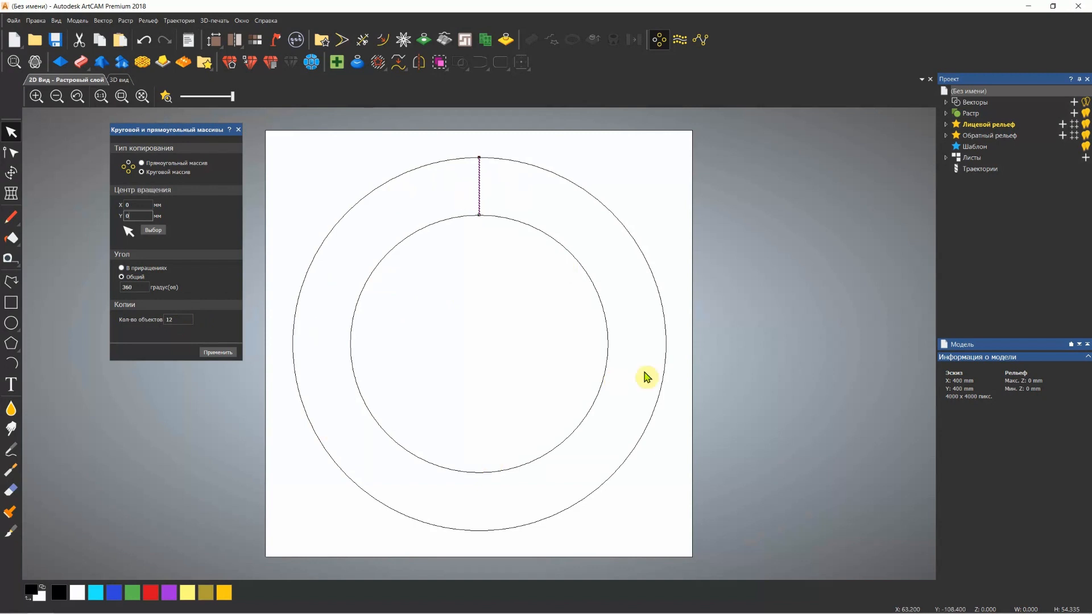
{"action": "left_click", "coordinate": [226, 353]}
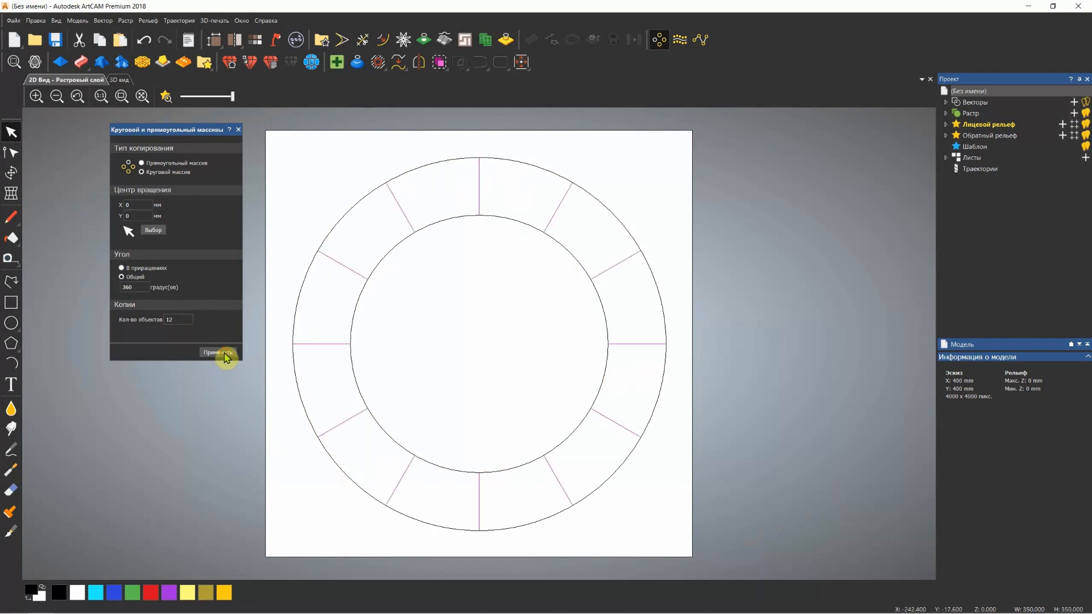
{"action": "left_click", "coordinate": [238, 130]}
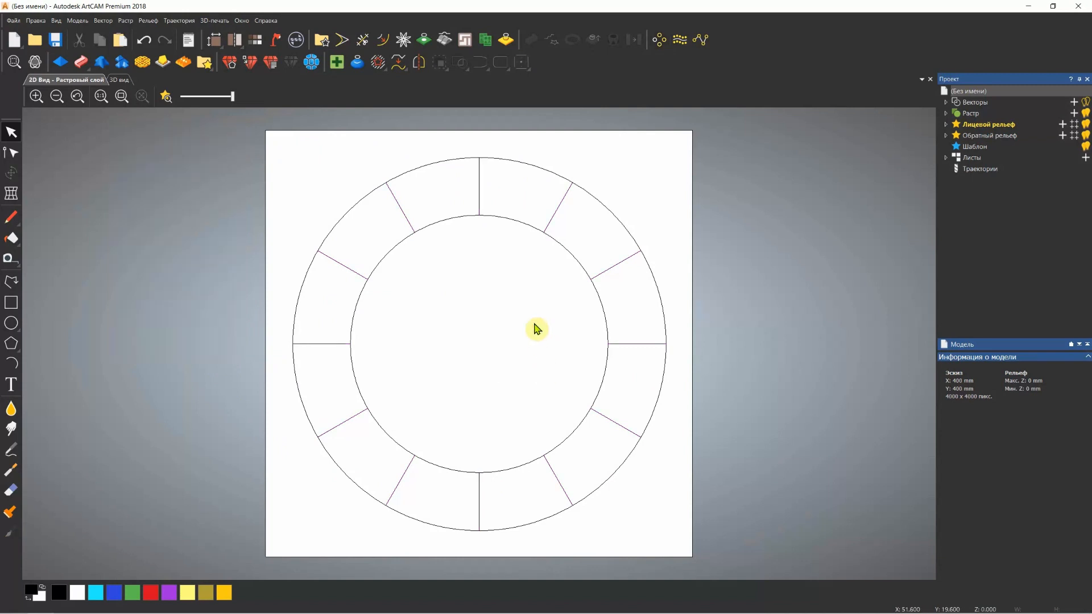
Create a concentric circle about 366 mm in diameter just outside the divided ring, centred at 0, 0
{"action": "scroll", "coordinate": [535, 324], "scroll_direction": "down", "scroll_amount": 1}
{"action": "scroll", "coordinate": [503, 315], "scroll_direction": "up", "scroll_amount": 1}
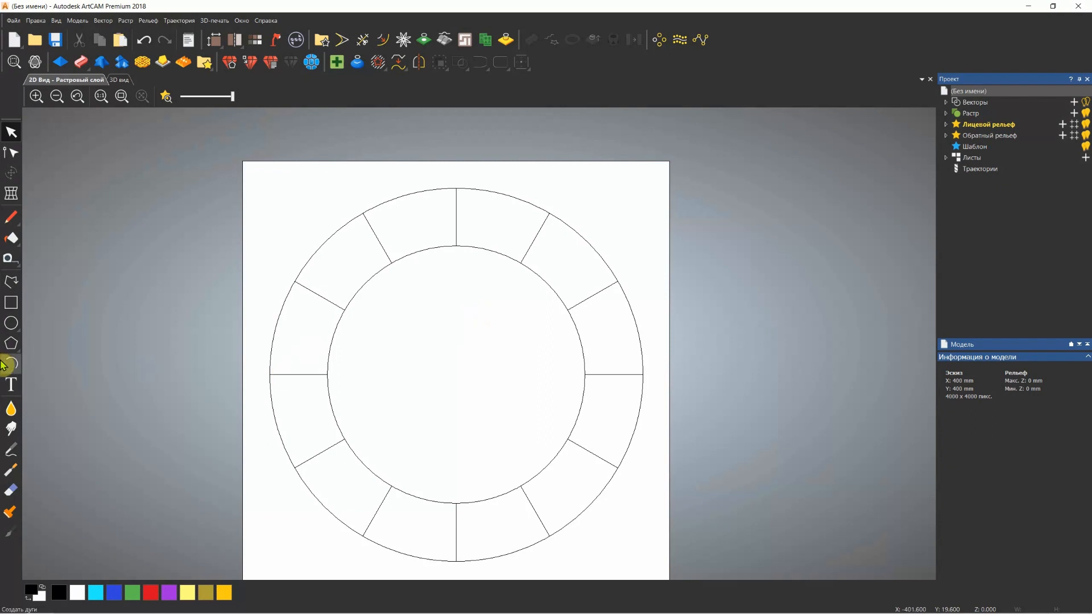
{"action": "left_click", "coordinate": [11, 324]}
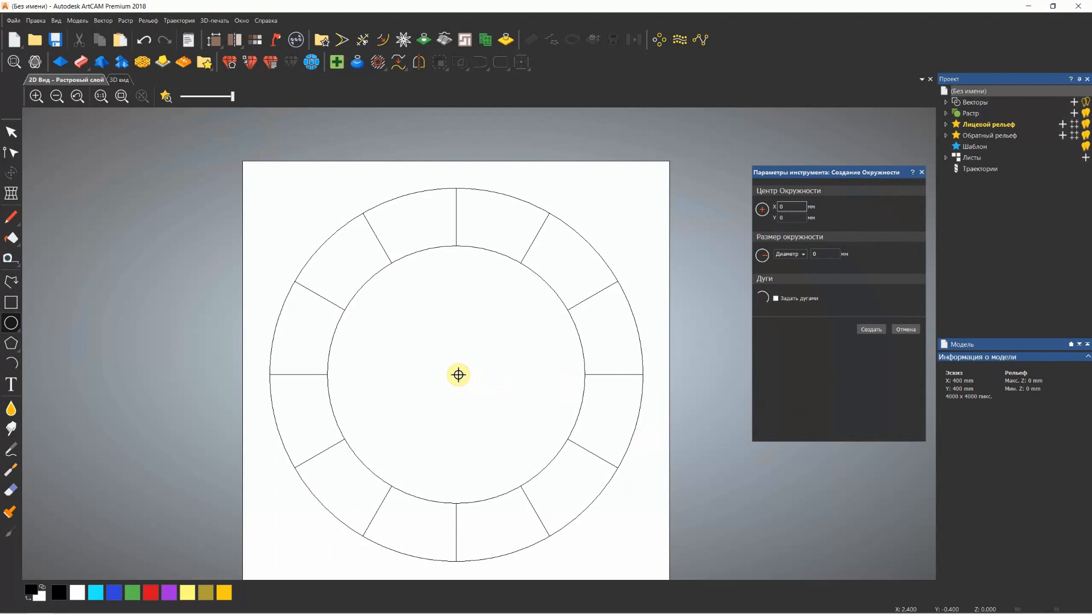
{"action": "mouse_move", "coordinate": [458, 375]}
{"action": "left_mouse_down"}
{"action": "mouse_move", "coordinate": [573, 497]}
{"action": "mouse_move", "coordinate": [603, 503]}
{"action": "left_mouse_up"}
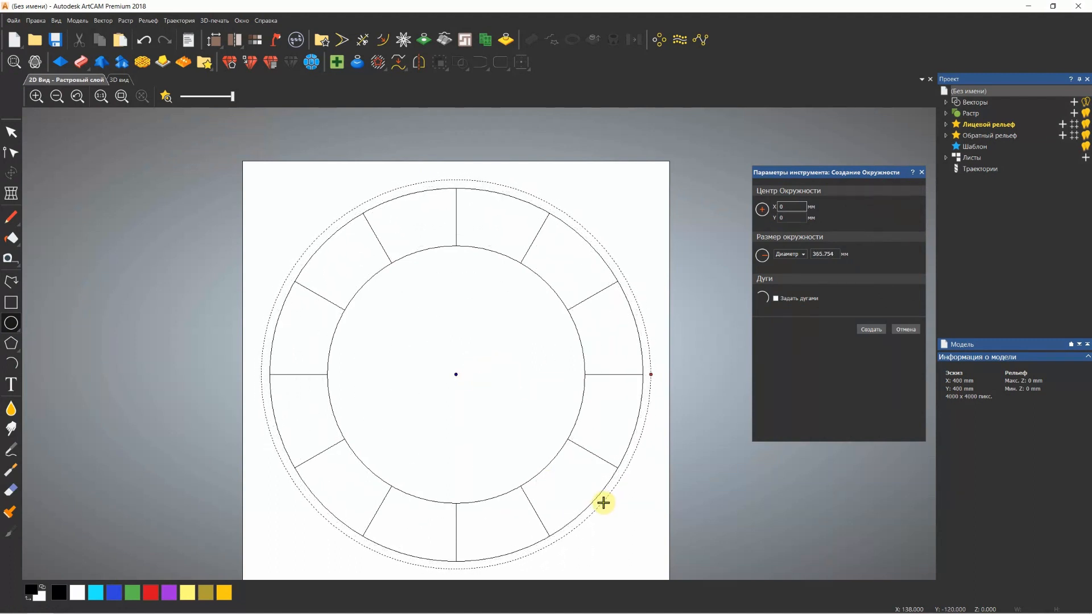
{"action": "left_click", "coordinate": [893, 334]}
{"action": "left_click", "coordinate": [923, 173]}
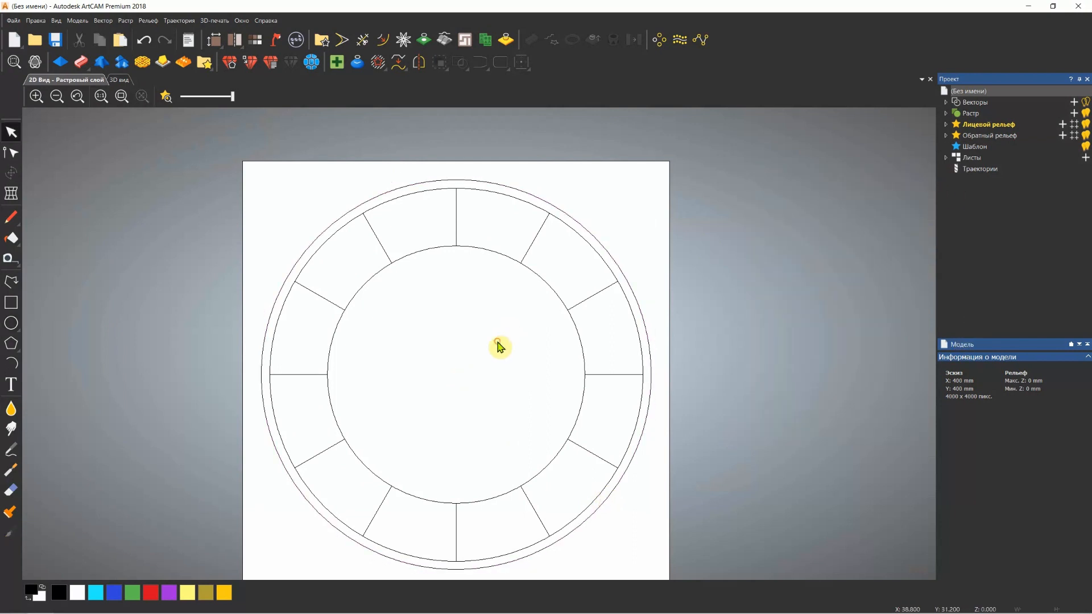
Create a concentric circle about 226 mm in diameter just inside the ring's inner edge, centred at 0, 0
{"action": "left_click", "coordinate": [11, 322]}
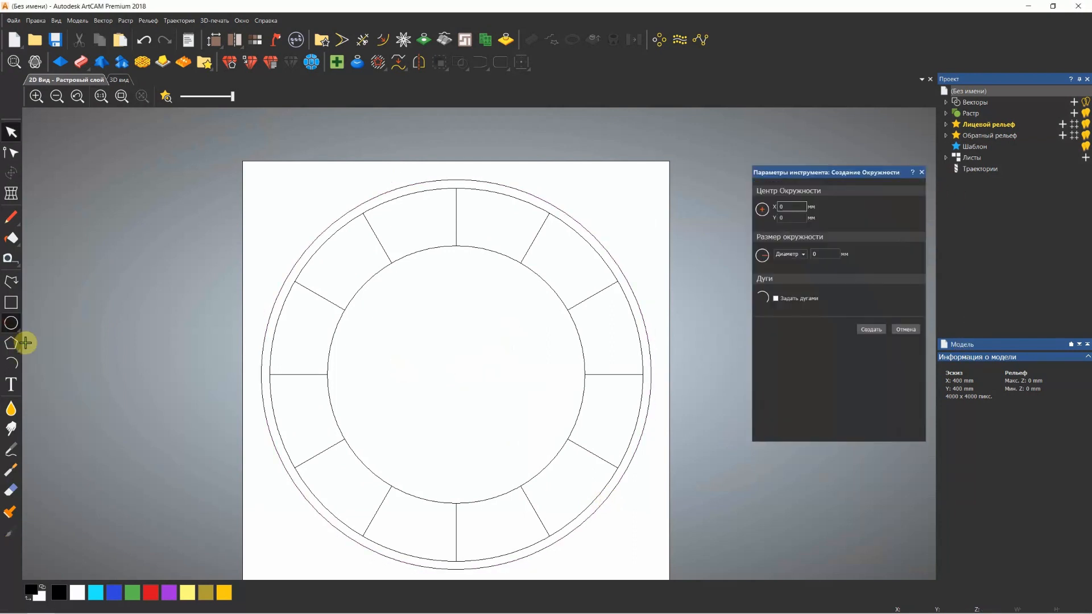
{"action": "left_click", "coordinate": [457, 373]}
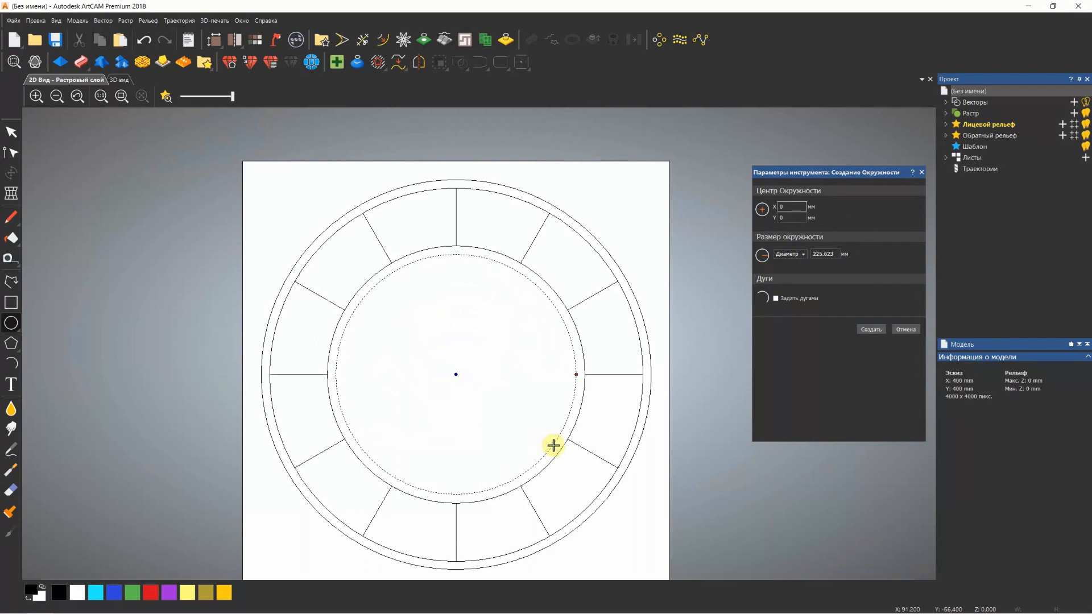
{"action": "left_click", "coordinate": [555, 444]}
{"action": "left_click", "coordinate": [873, 330]}
Create a small circle of 30 mm diameter at the centre of the dial and deselect it
{"action": "left_click", "coordinate": [457, 374]}
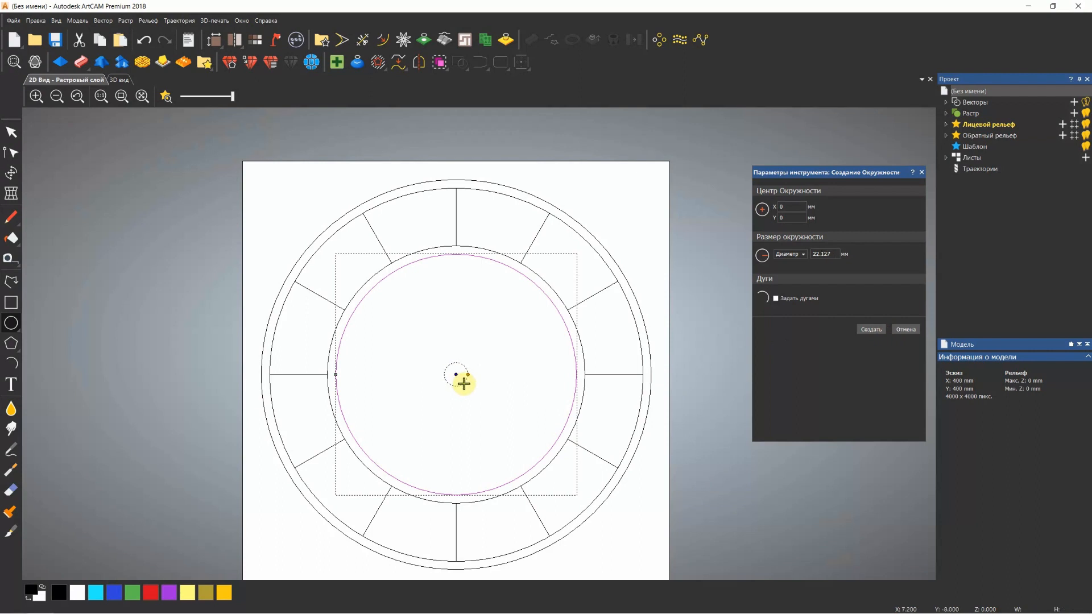
{"action": "left_click", "coordinate": [462, 382]}
{"action": "left_click_drag", "start_coordinate": [832, 254], "coordinate": [814, 254]}
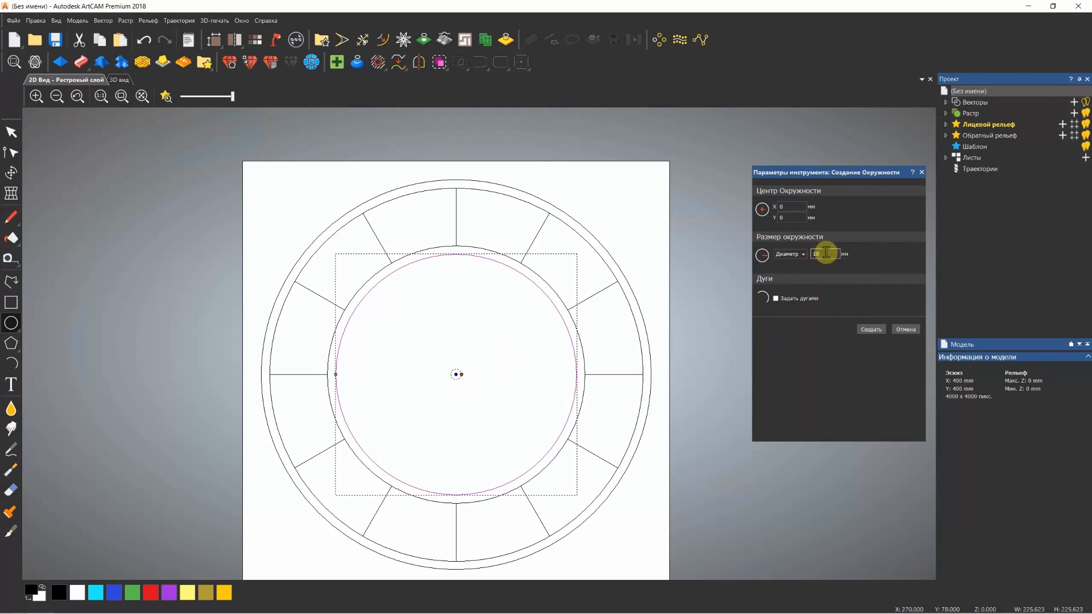
{"action": "left_click_drag", "start_coordinate": [828, 255], "coordinate": [813, 258]}
{"action": "type", "text": "30"}
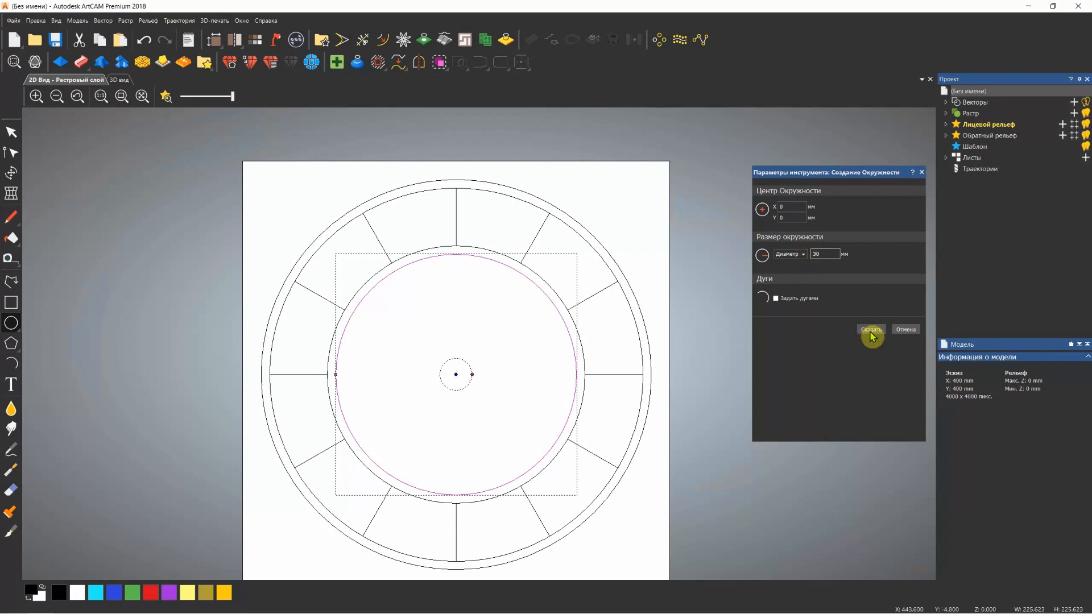
{"action": "left_click", "coordinate": [871, 329]}
{"action": "left_click", "coordinate": [922, 172]}
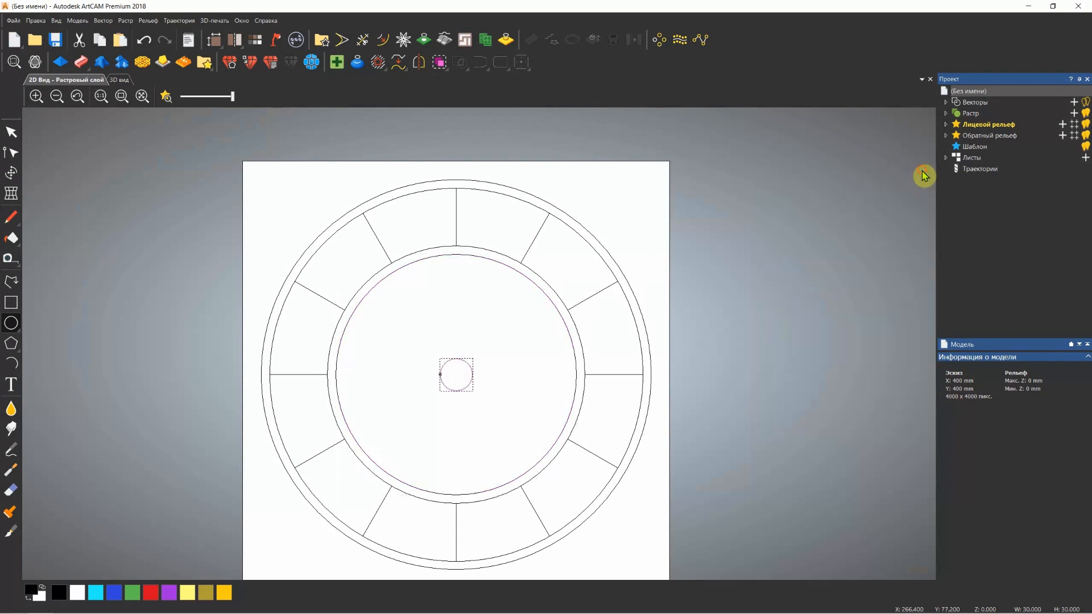
{"action": "scroll", "coordinate": [504, 337], "scroll_direction": "down", "scroll_amount": 2}
{"action": "left_click", "coordinate": [494, 330]}
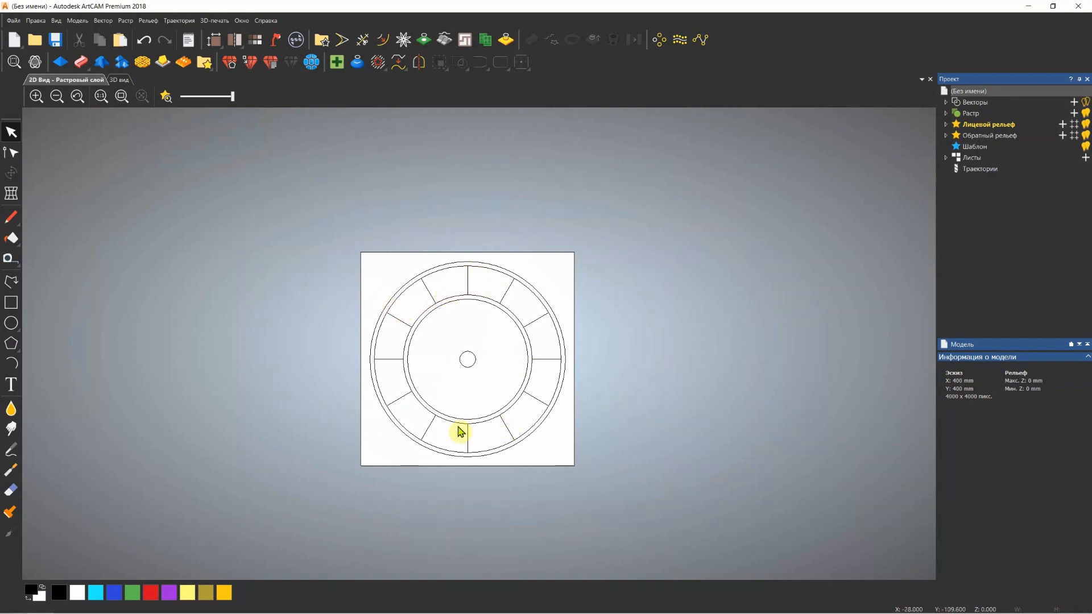
Add a text reading "1" on the ring's upper vertical division line and move it so that it is centred over that line
{"action": "left_click", "coordinate": [14, 390]}
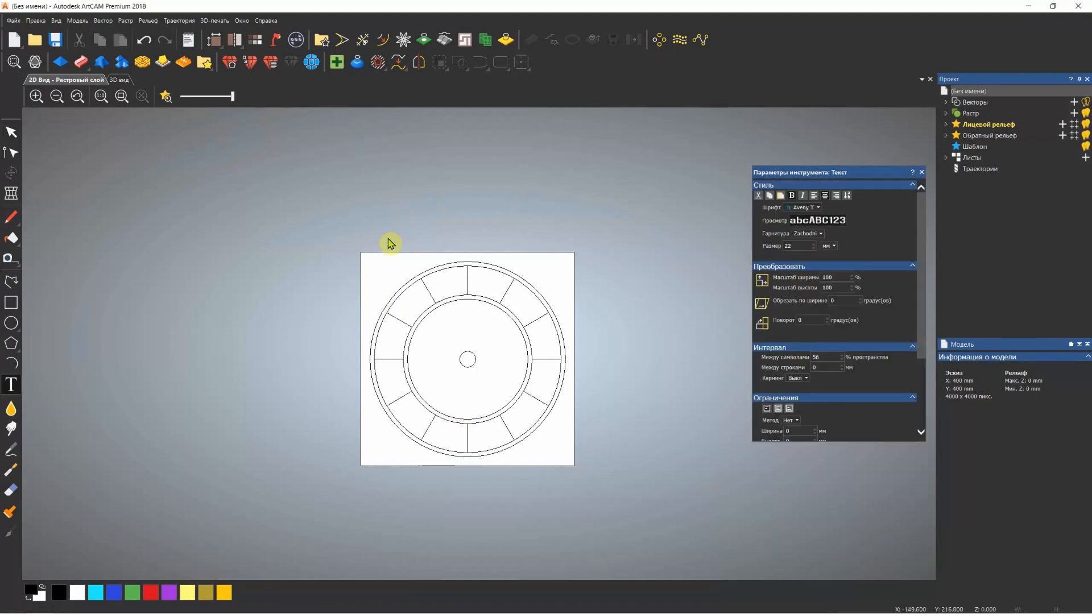
{"action": "left_click", "coordinate": [467, 282]}
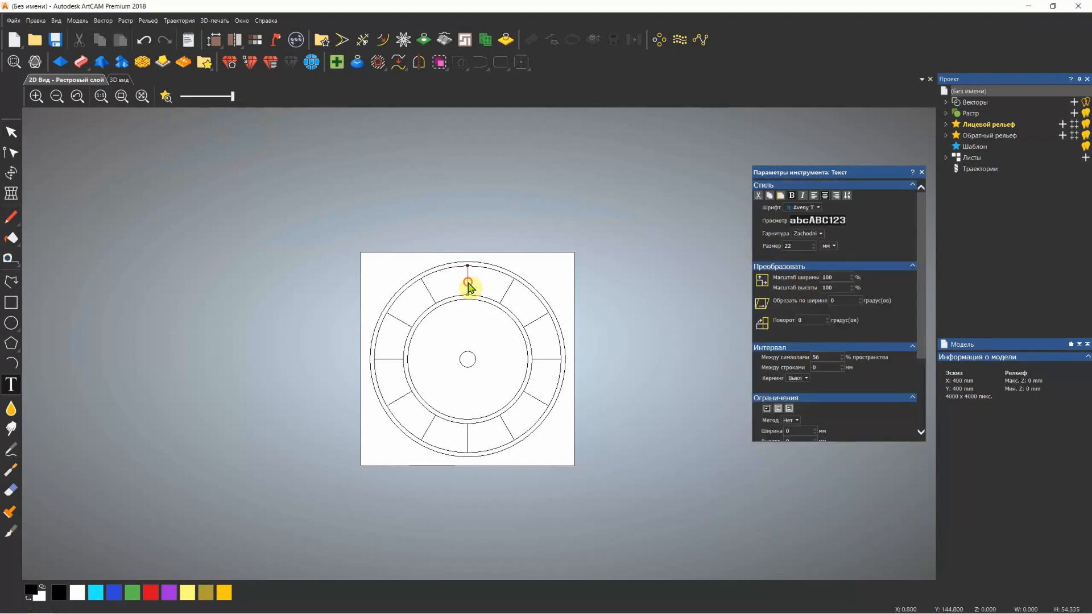
{"action": "scroll", "coordinate": [475, 279], "scroll_direction": "up", "scroll_amount": 2}
{"action": "left_click", "coordinate": [466, 283]}
{"action": "scroll", "coordinate": [879, 379], "scroll_direction": "down", "scroll_amount": 3}
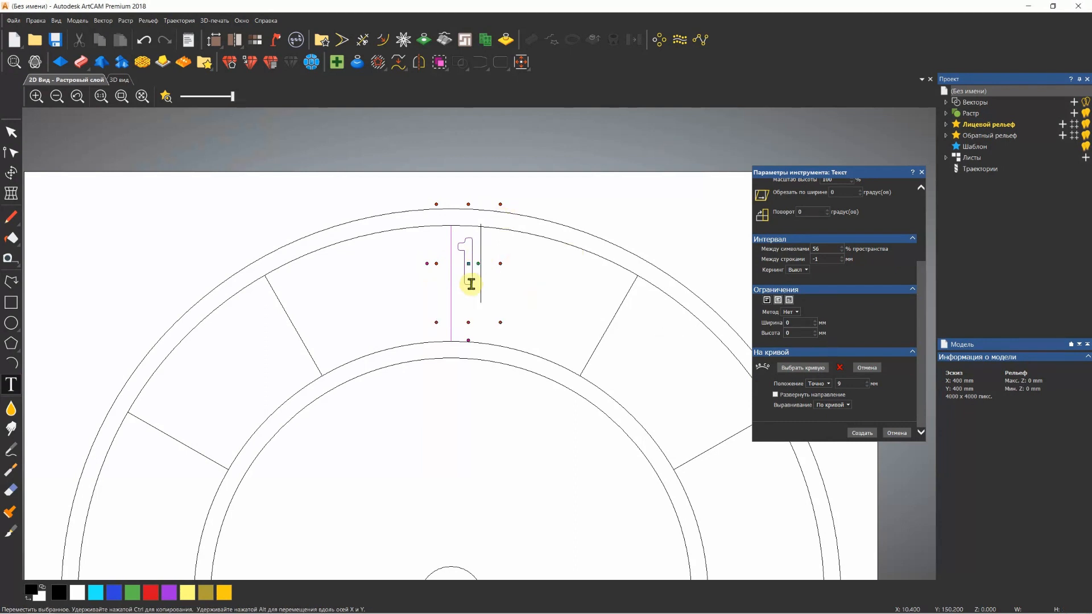
{"action": "left_click_drag", "start_coordinate": [469, 312], "coordinate": [451, 341]}
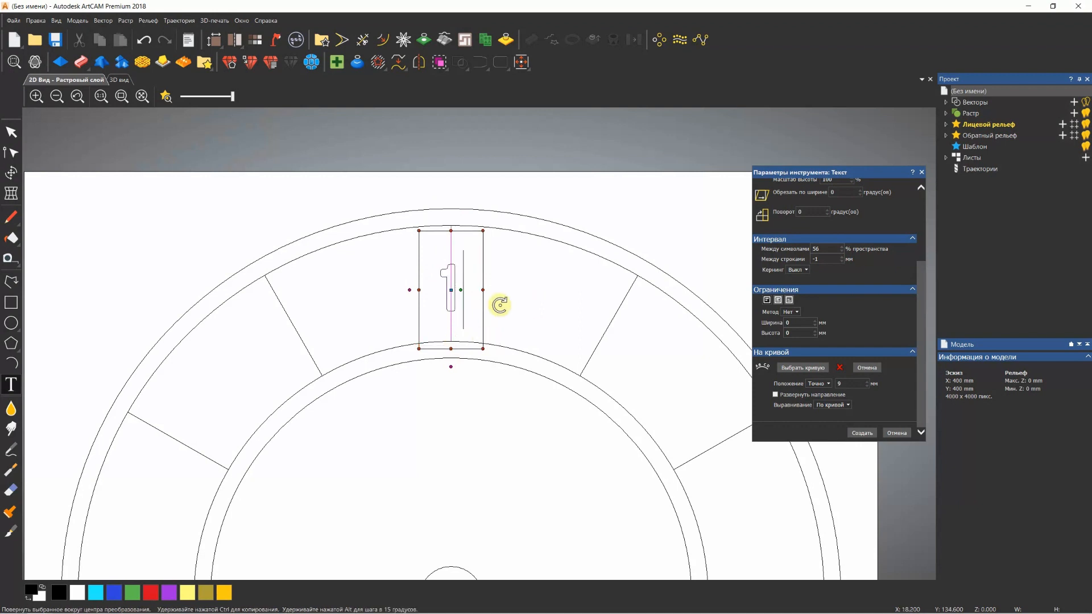
Set the size of the text "1" to 33 mm
{"action": "double_click", "coordinate": [456, 288]}
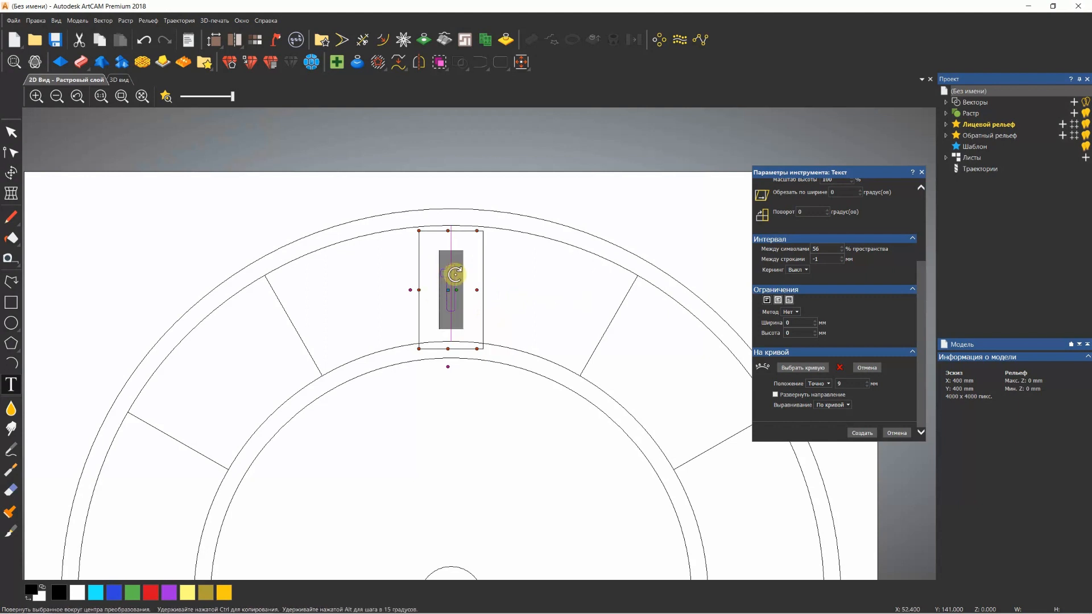
{"action": "scroll", "coordinate": [814, 242], "scroll_direction": "up", "scroll_amount": 3}
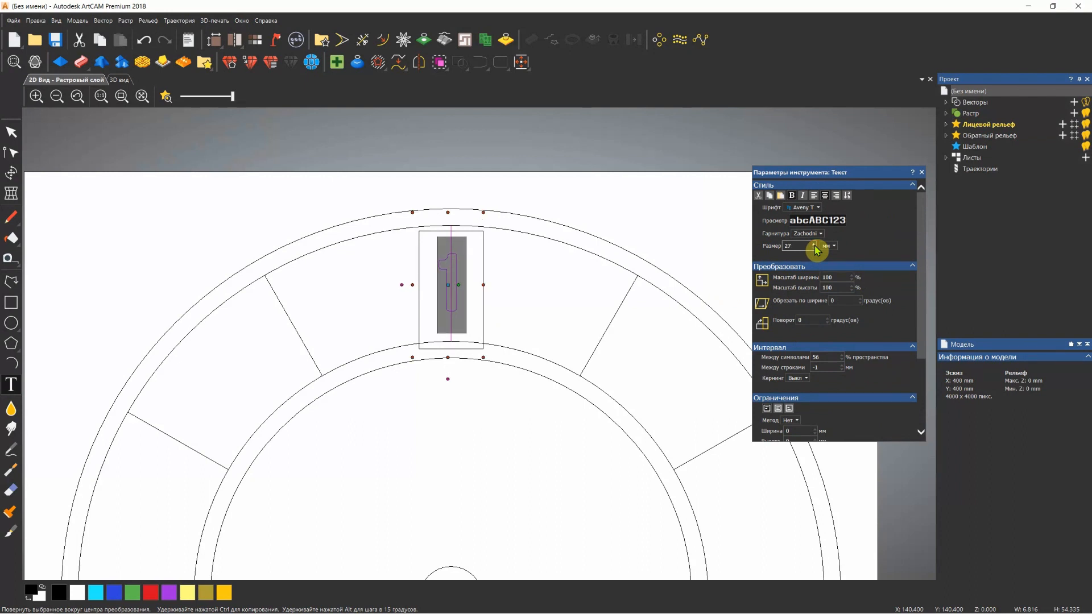
{"action": "left_click", "coordinate": [815, 243]}
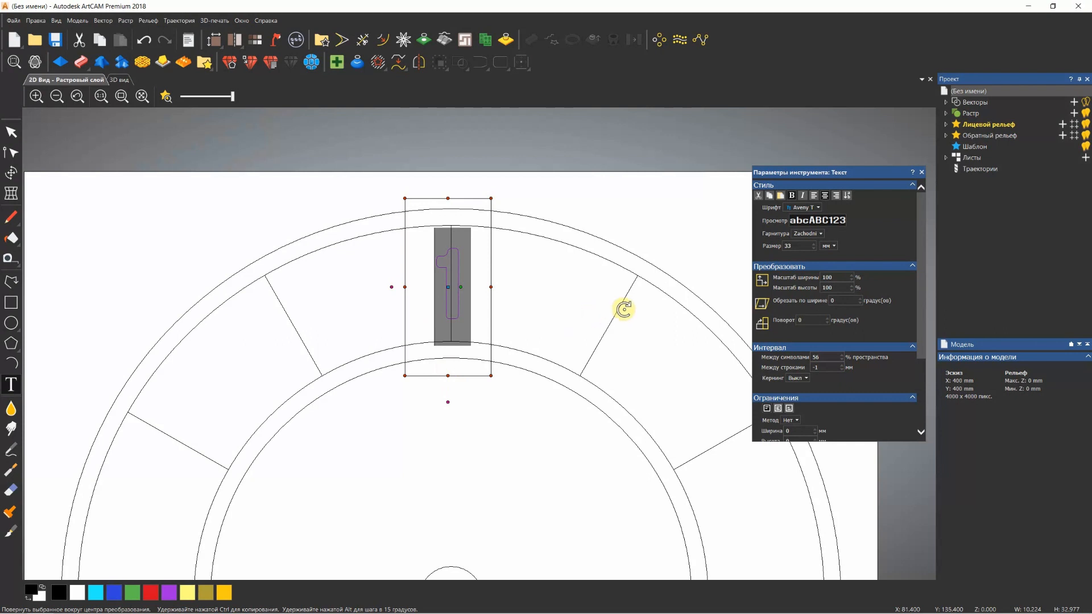
{"action": "scroll", "coordinate": [446, 307], "scroll_direction": "down", "scroll_amount": 2}
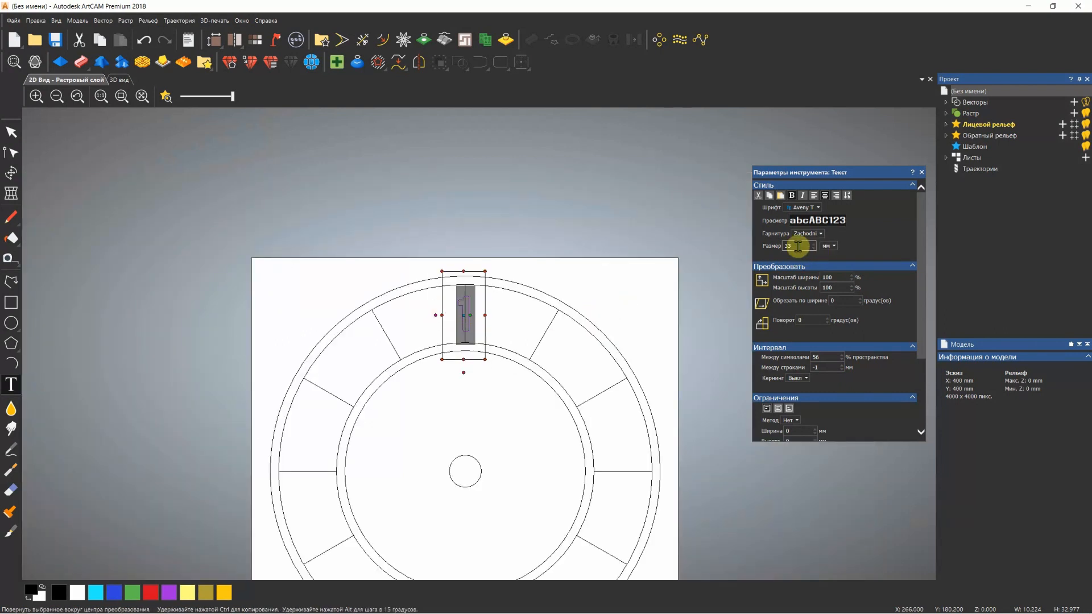
Add spaces after the 1 and move the text above the dial's divided ring
{"action": "scroll", "coordinate": [483, 338], "scroll_direction": "up", "scroll_amount": 2}
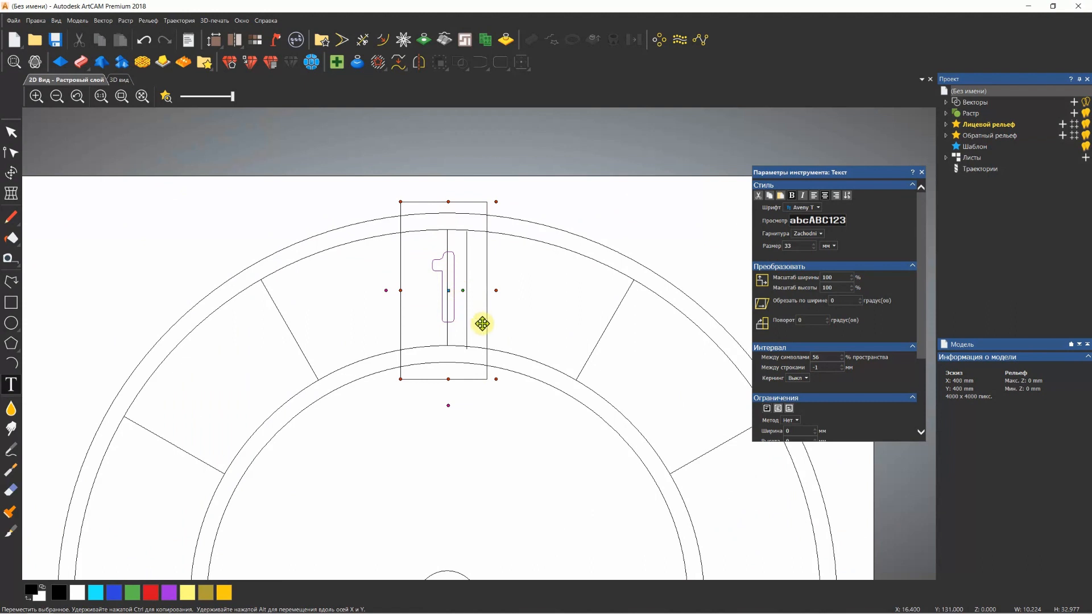
{"action": "left_click_drag", "start_coordinate": [482, 324], "coordinate": [496, 334]}
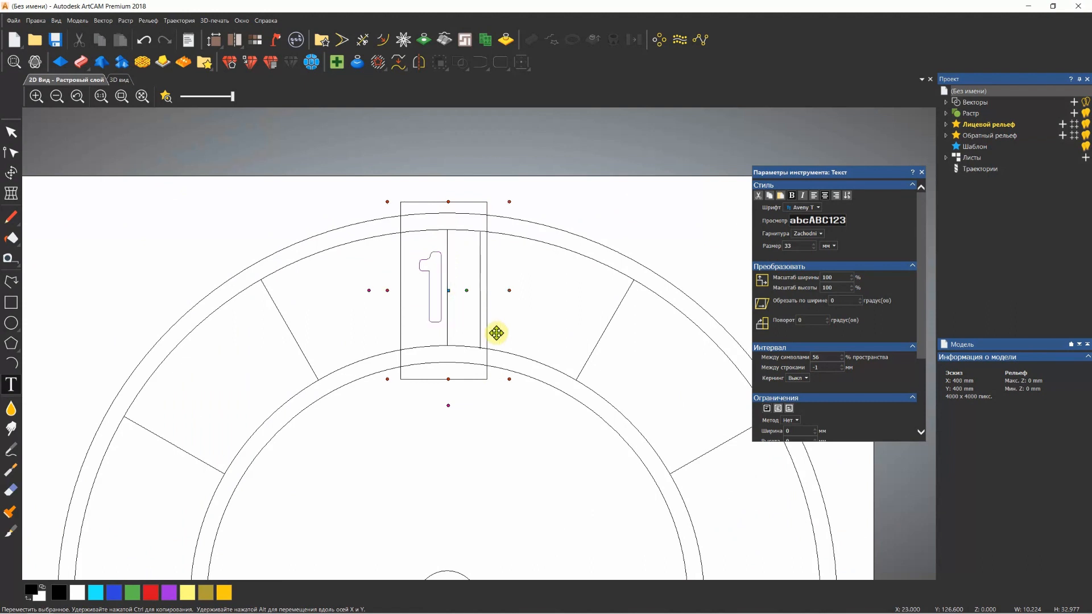
{"action": "left_click_drag", "start_coordinate": [446, 366], "coordinate": [448, 213]}
{"action": "scroll", "coordinate": [450, 216], "scroll_direction": "down", "scroll_amount": 2}
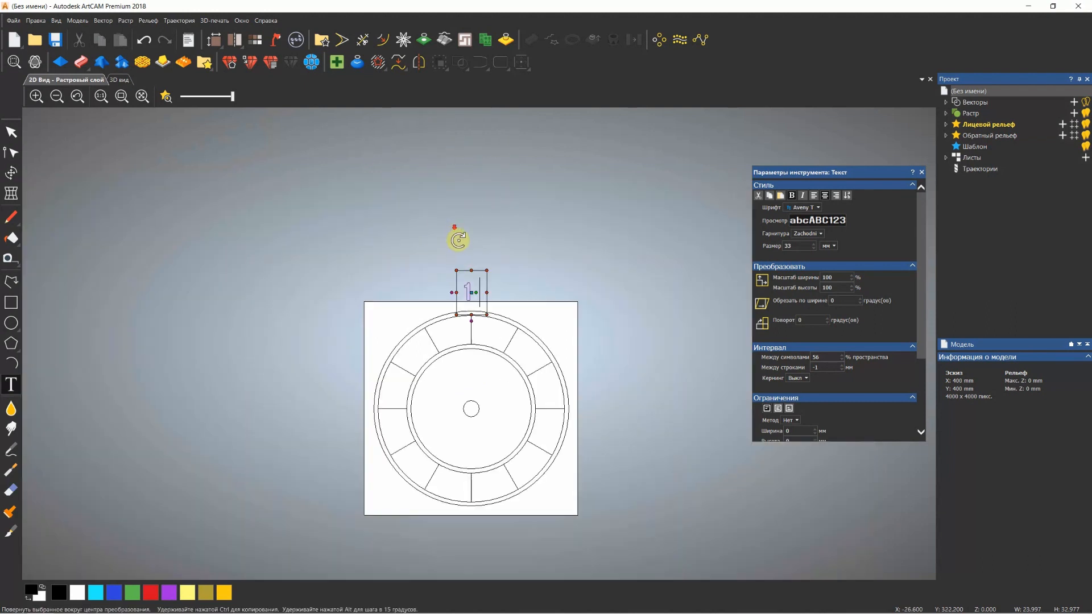
{"action": "scroll", "coordinate": [481, 313], "scroll_direction": "up", "scroll_amount": 1}
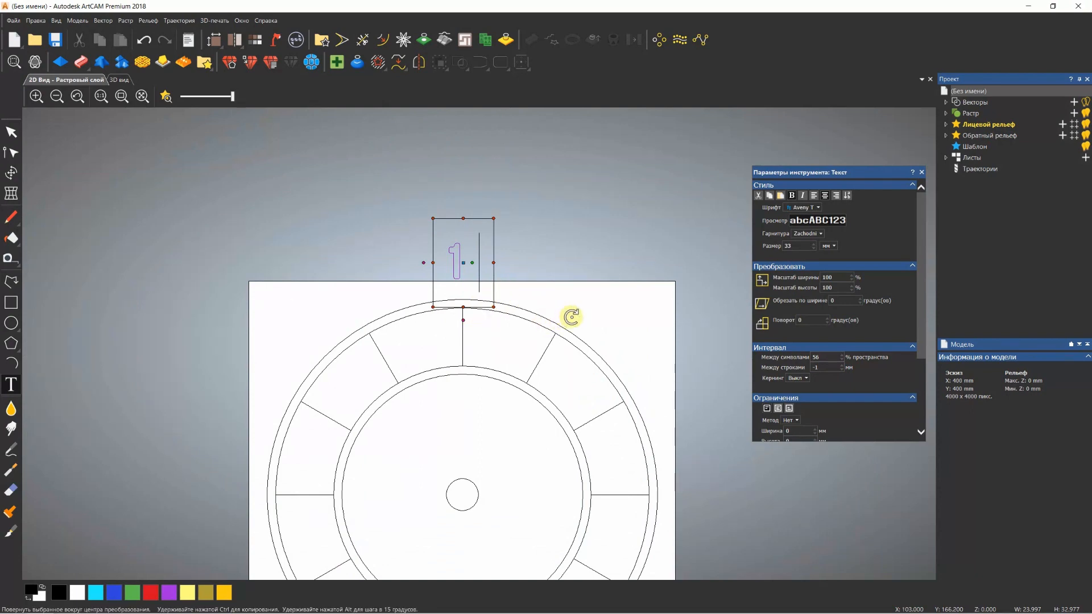
Continue the text with the numbers 2 to 12, separated by spaces
{"action": "type", "text": "2 3 4"}
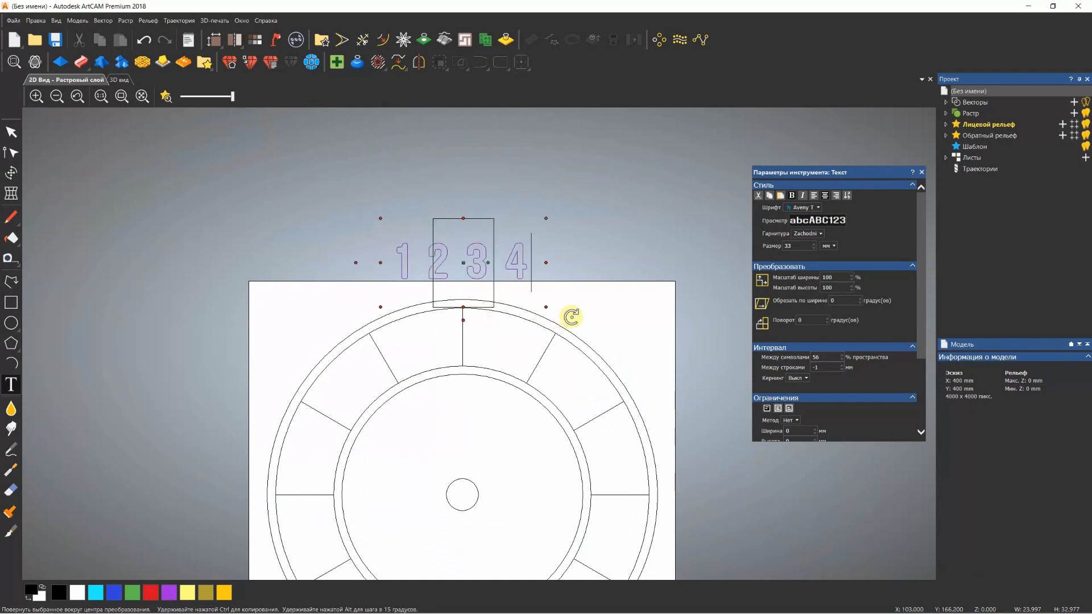
{"action": "type", "text": " 5 6 7"}
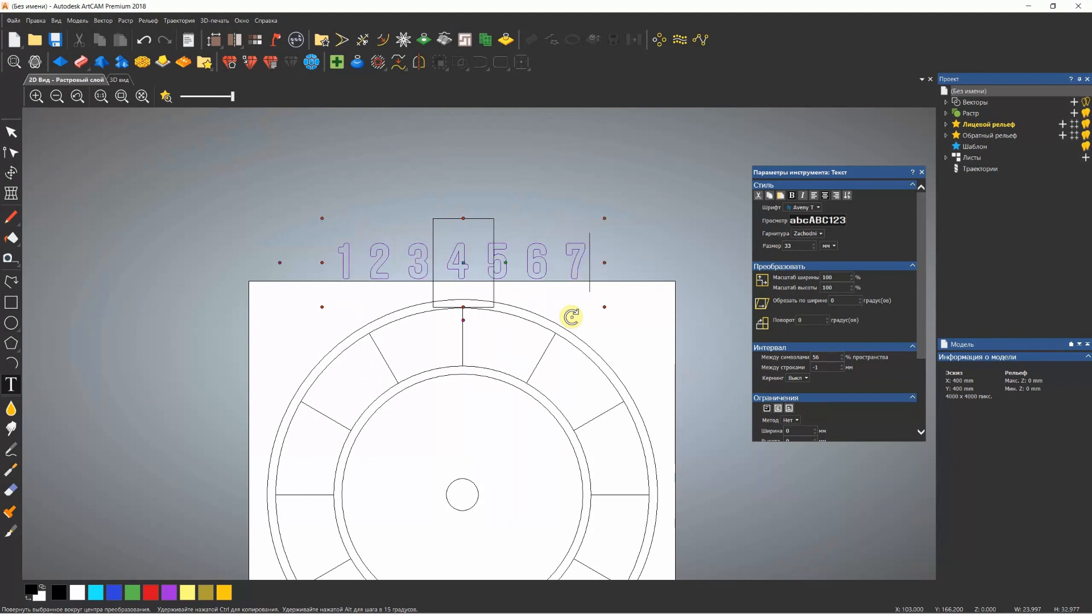
{"action": "type", "text": " 8 9 10 11 12"}
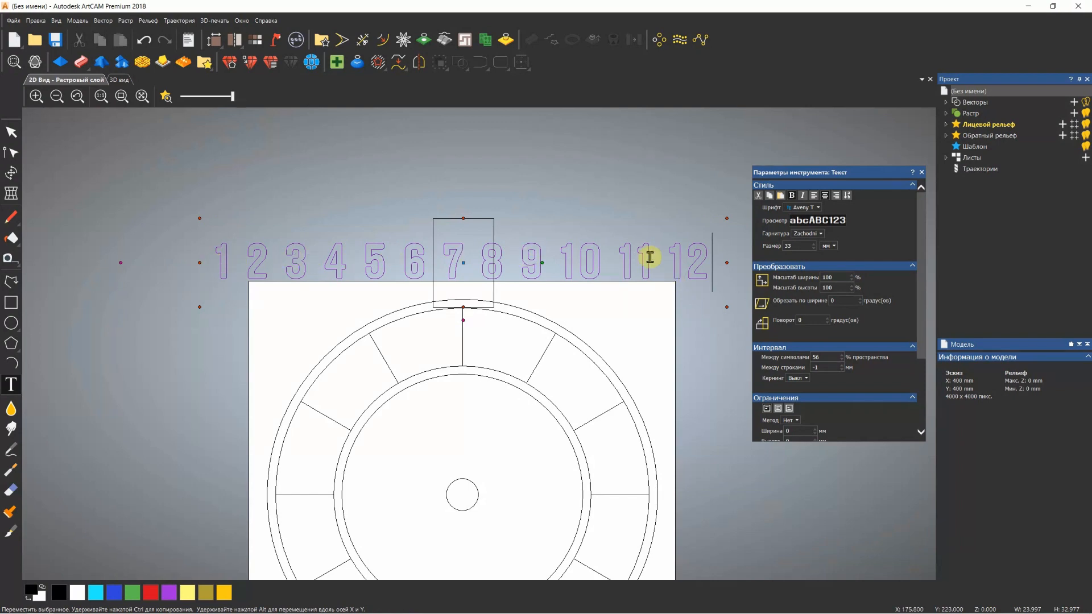
{"action": "scroll", "coordinate": [546, 341], "scroll_direction": "down", "scroll_amount": 2}
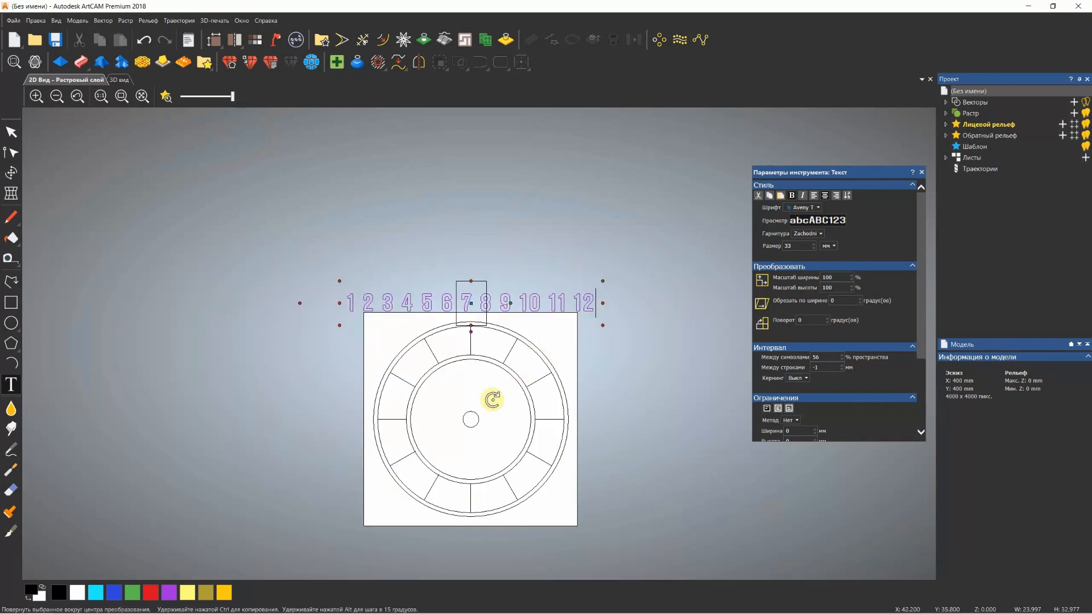
{"action": "scroll", "coordinate": [480, 418], "scroll_direction": "up", "scroll_amount": 2}
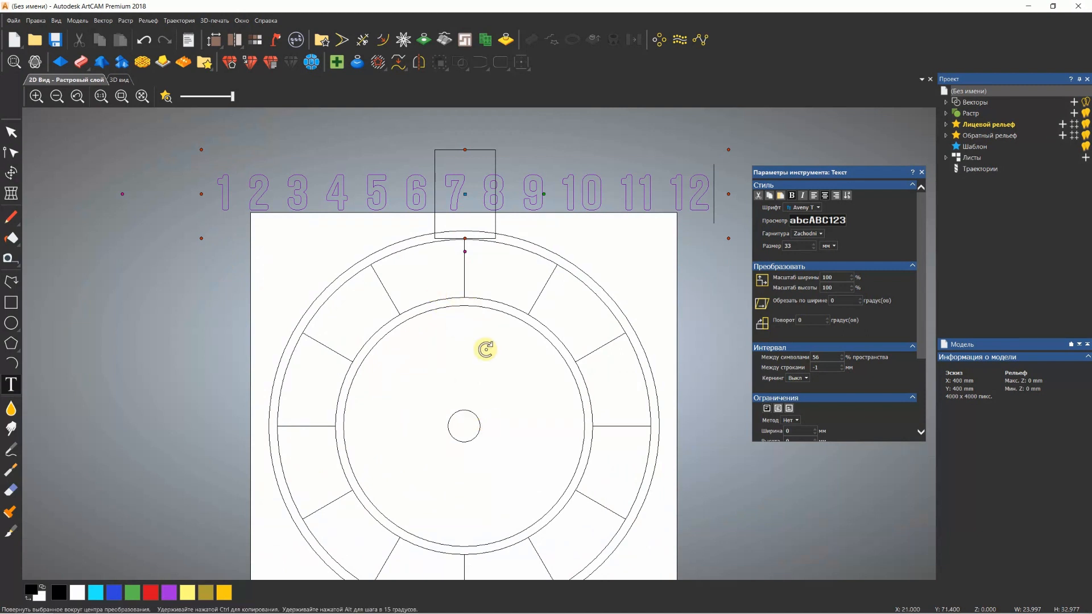
Try to place the row of numbers along the divided ring's inner circle
{"action": "scroll", "coordinate": [844, 347], "scroll_direction": "down", "scroll_amount": 3}
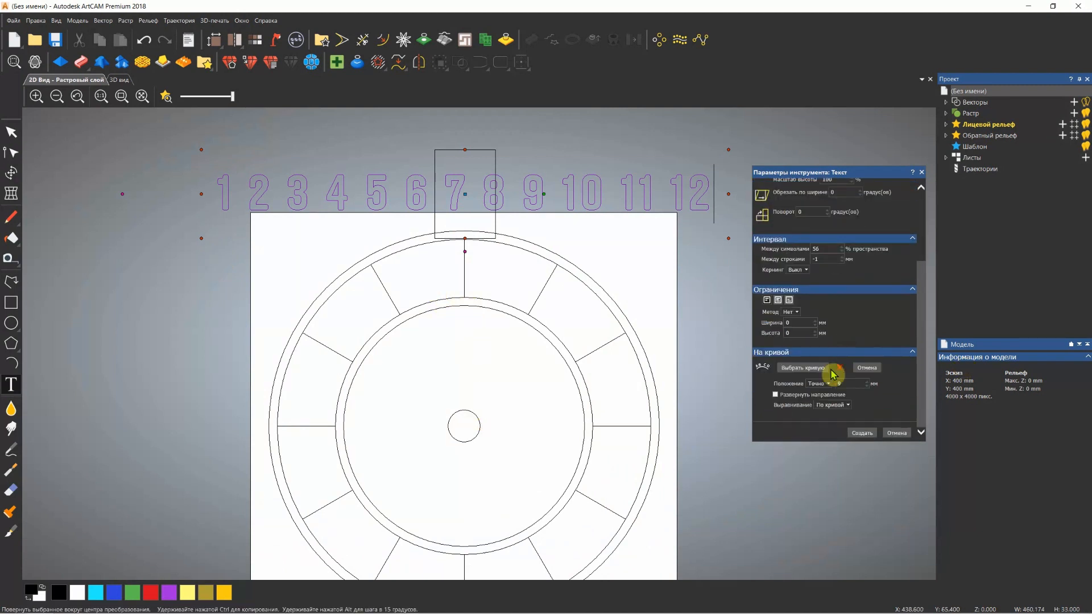
{"action": "left_click", "coordinate": [799, 376]}
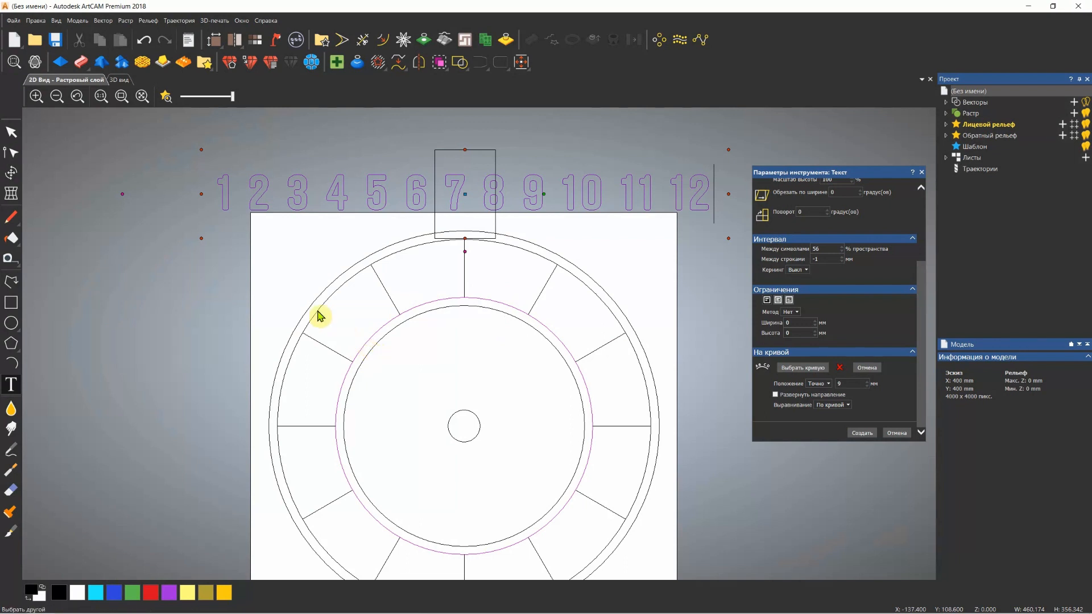
{"action": "left_click", "coordinate": [383, 332]}
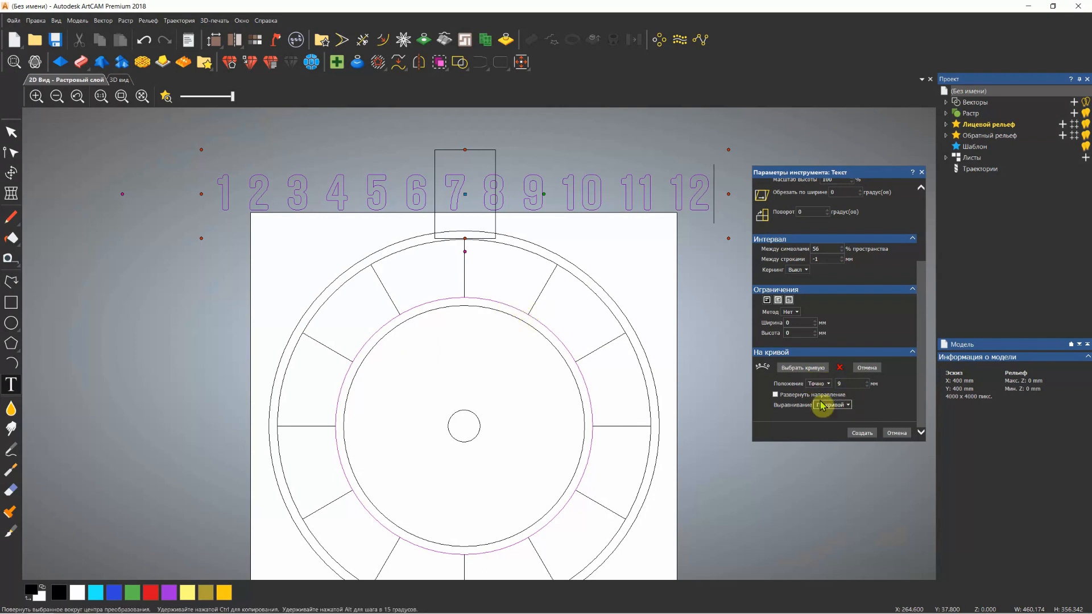
{"action": "left_click", "coordinate": [801, 370]}
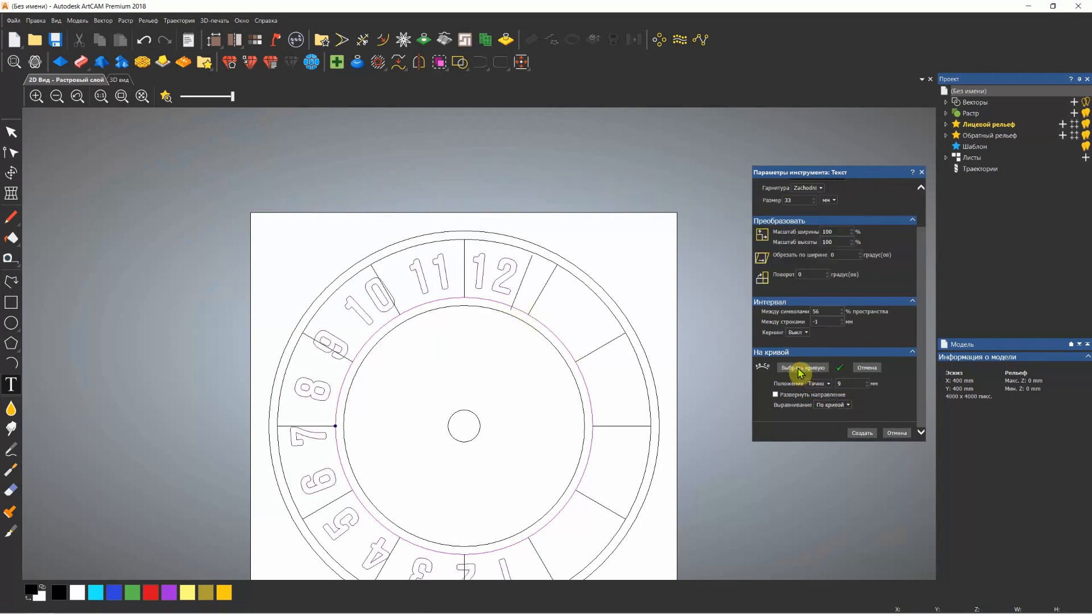
Slide the numbers around the circle and widen the spacing after 1 and 2 to try to match the hour divisions
{"action": "scroll", "coordinate": [427, 434], "scroll_direction": "down", "scroll_amount": 2}
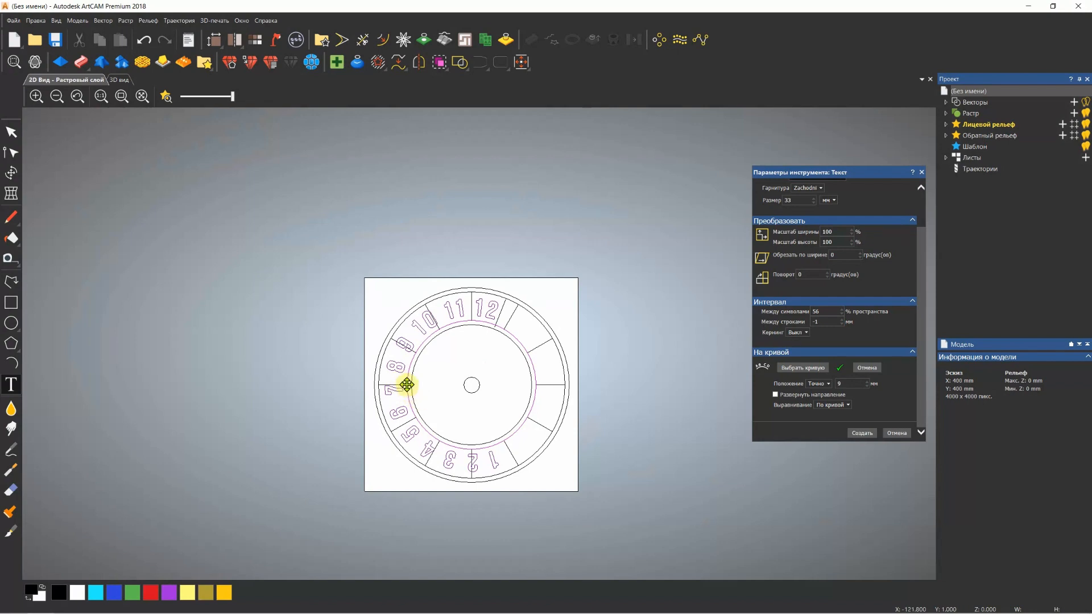
{"action": "left_click_drag", "start_coordinate": [407, 384], "coordinate": [534, 443]}
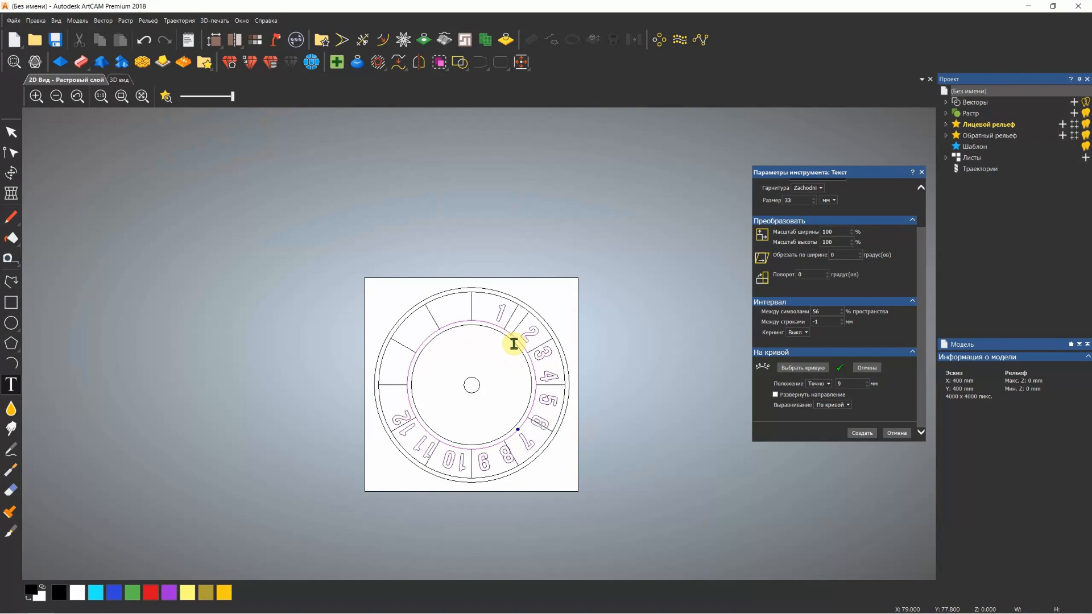
{"action": "left_click", "coordinate": [534, 344]}
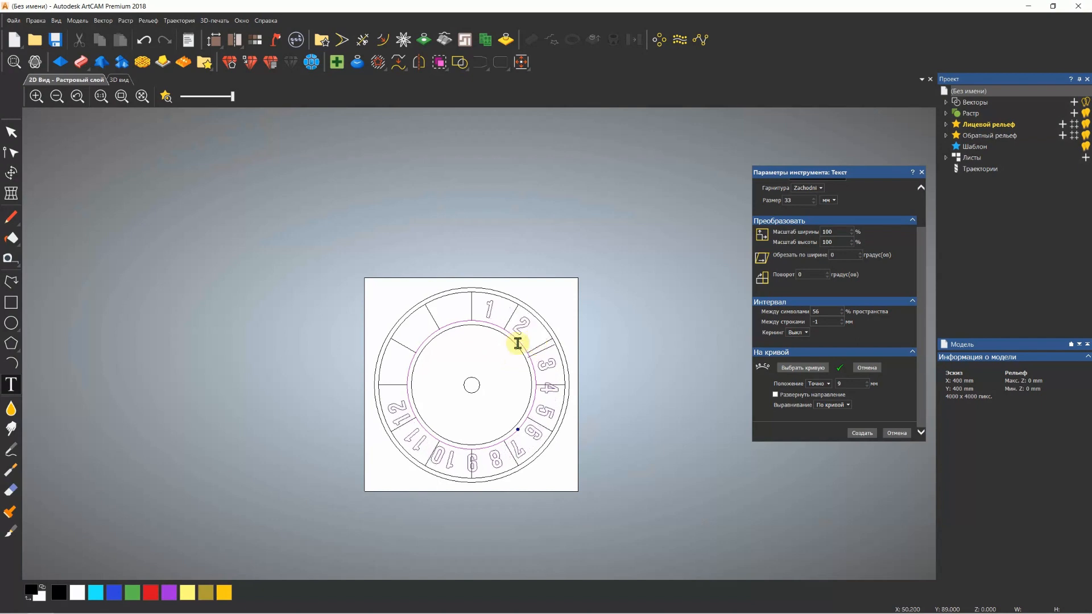
{"action": "left_click_drag", "start_coordinate": [518, 431], "coordinate": [506, 446]}
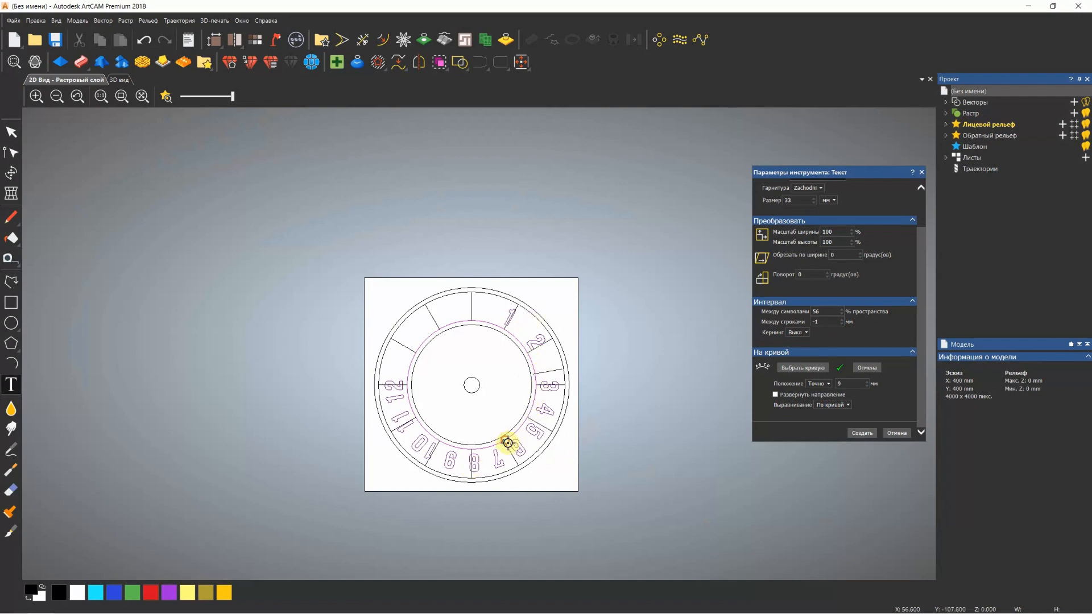
{"action": "left_click_drag", "start_coordinate": [508, 443], "coordinate": [467, 455]}
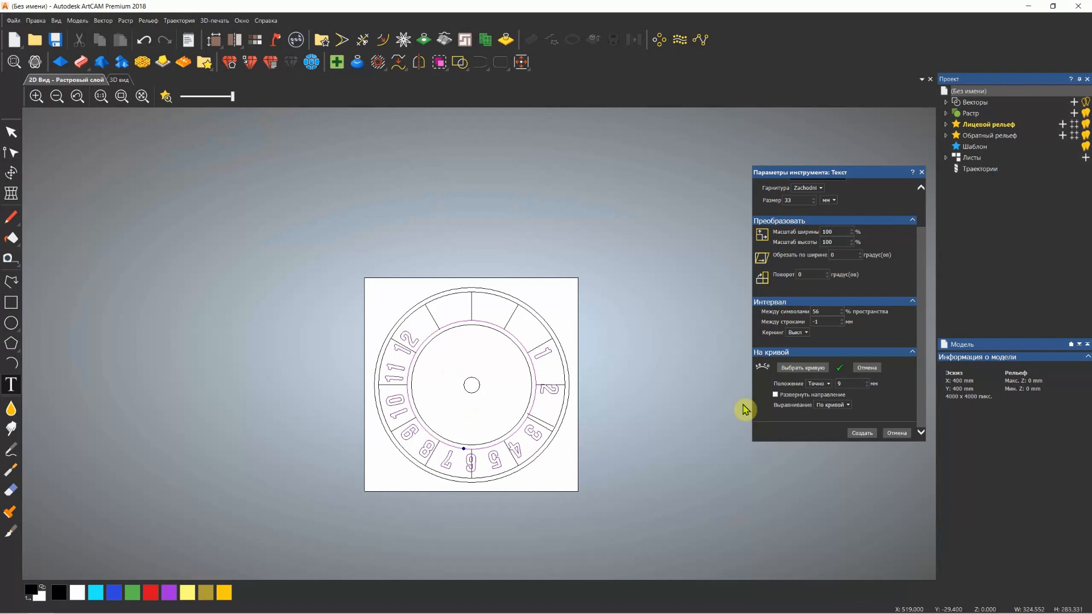
Cancel the placement on the curve and create the numbers as a straight row of text above the dial
{"action": "left_click", "coordinate": [864, 370]}
{"action": "scroll", "coordinate": [606, 351], "scroll_direction": "up", "scroll_amount": 2}
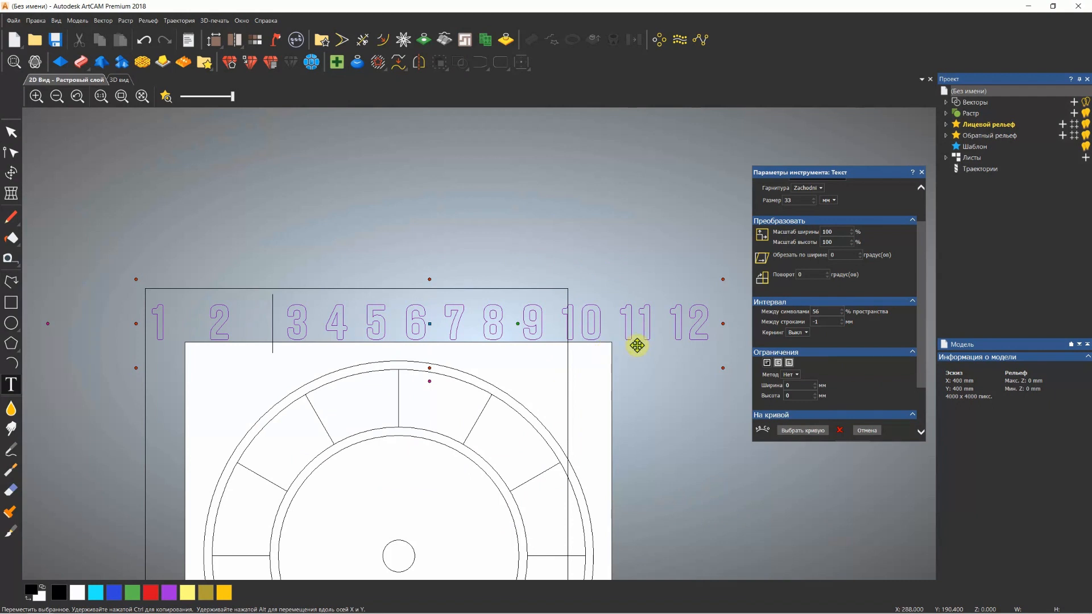
{"action": "scroll", "coordinate": [865, 398], "scroll_direction": "down", "scroll_amount": 2}
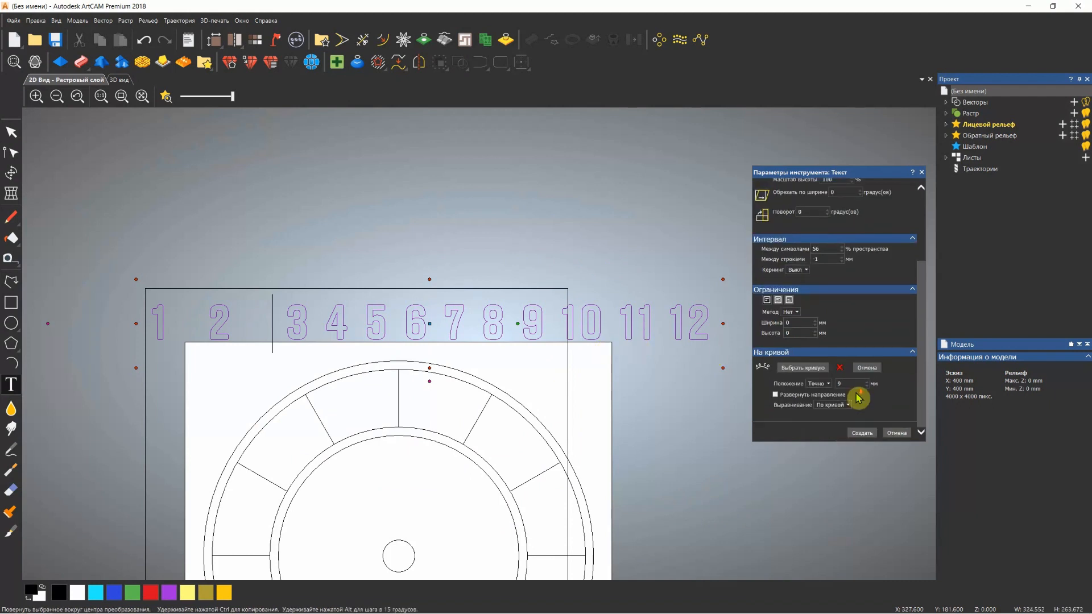
{"action": "left_click", "coordinate": [864, 434]}
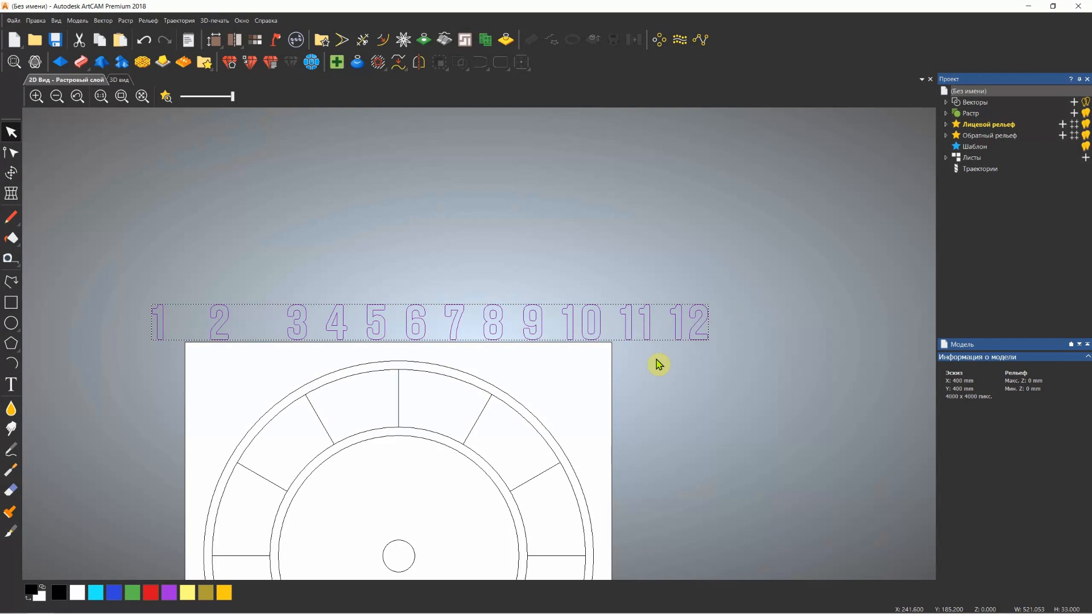
Ungroup the row of numbers into separately selectable digits
{"action": "key", "text": "ctrl"}
{"action": "key", "text": "ctrl+u"}
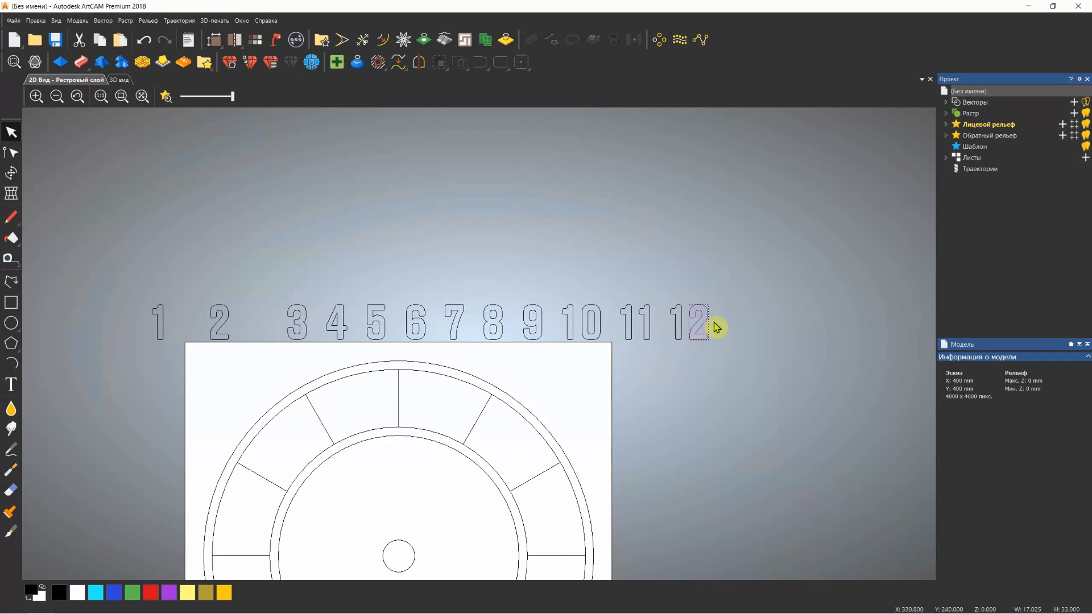
{"action": "left_click", "coordinate": [677, 322]}
{"action": "left_click_drag", "start_coordinate": [638, 300], "coordinate": [592, 322]}
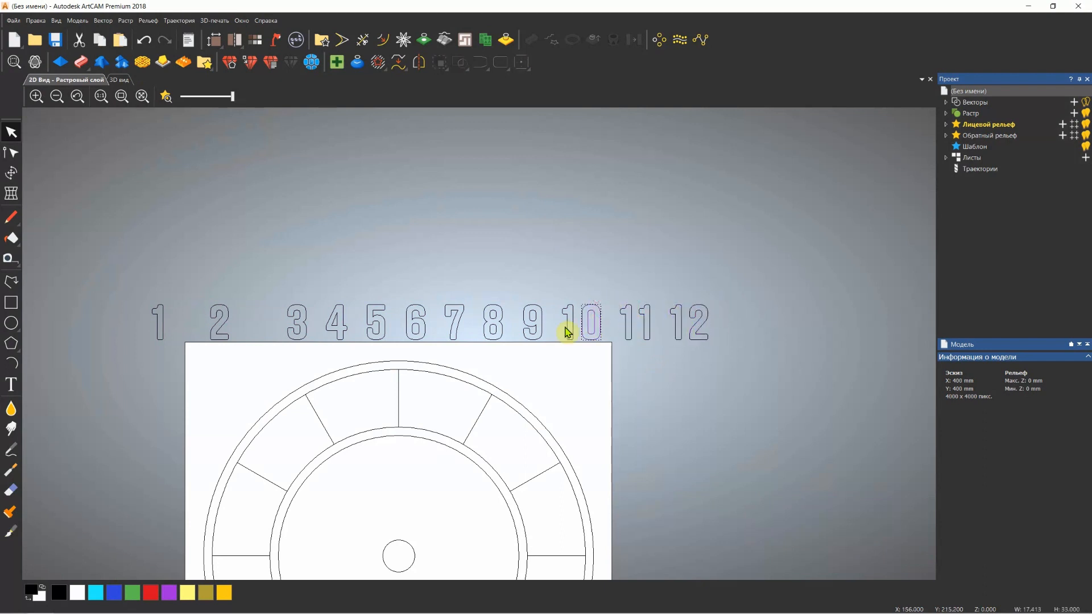
Check by selecting individual digits in the row that each one can be picked separately
{"action": "scroll", "coordinate": [341, 328], "scroll_direction": "up", "scroll_amount": 4}
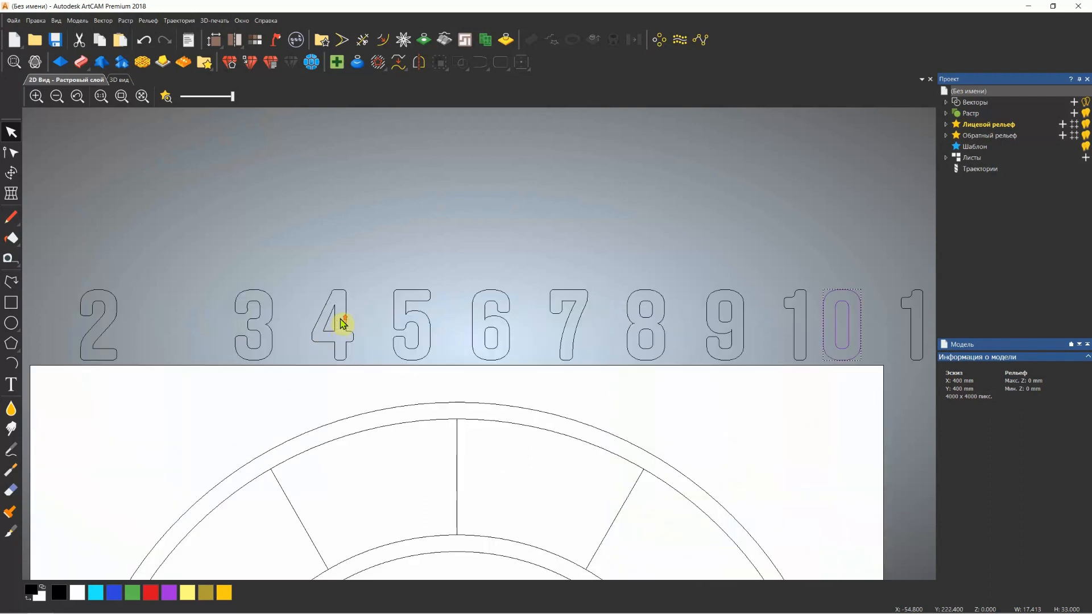
{"action": "mouse_move", "coordinate": [335, 312]}
{"action": "left_mouse_down"}
{"action": "mouse_move", "coordinate": [326, 333]}
{"action": "mouse_move", "coordinate": [324, 319]}
{"action": "left_mouse_up"}
{"action": "left_click", "coordinate": [408, 299]}
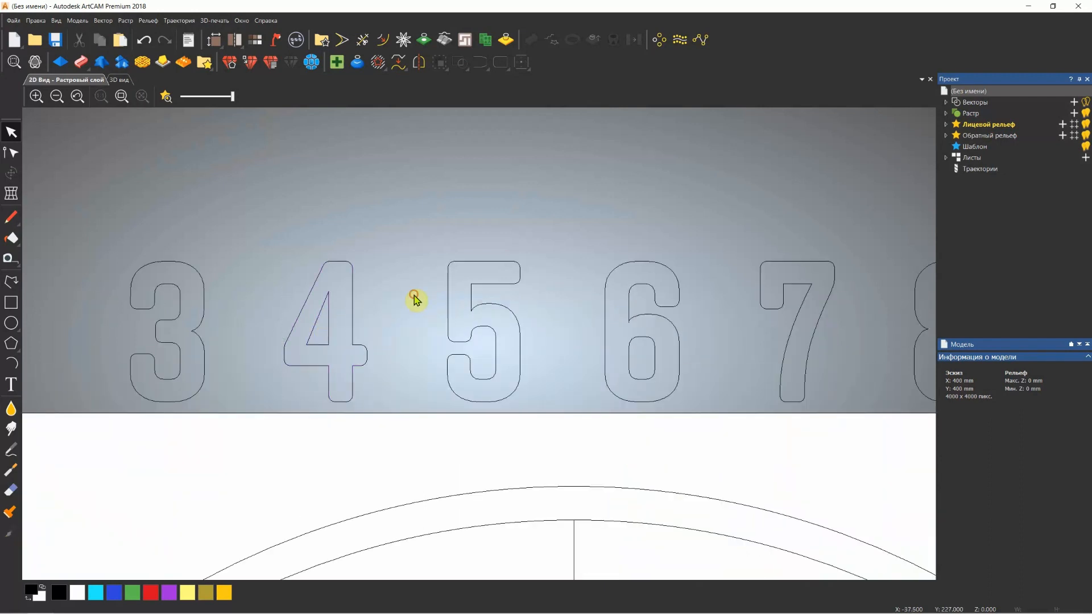
{"action": "left_click", "coordinate": [449, 306]}
{"action": "left_click", "coordinate": [688, 330]}
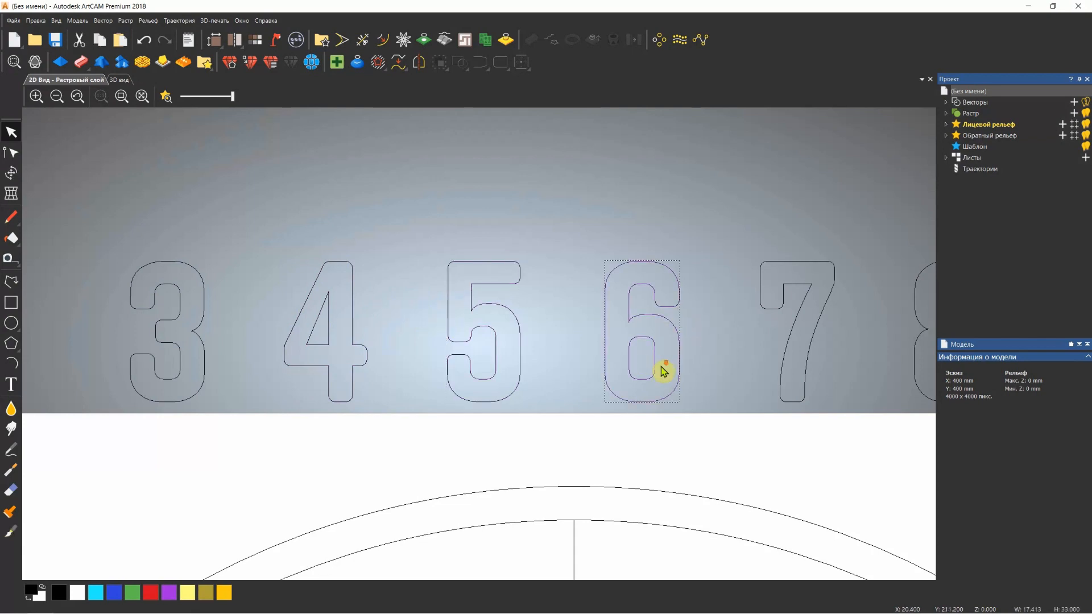
{"action": "scroll", "coordinate": [663, 371], "scroll_direction": "down", "scroll_amount": 5}
{"action": "scroll", "coordinate": [651, 340], "scroll_direction": "up", "scroll_amount": 3}
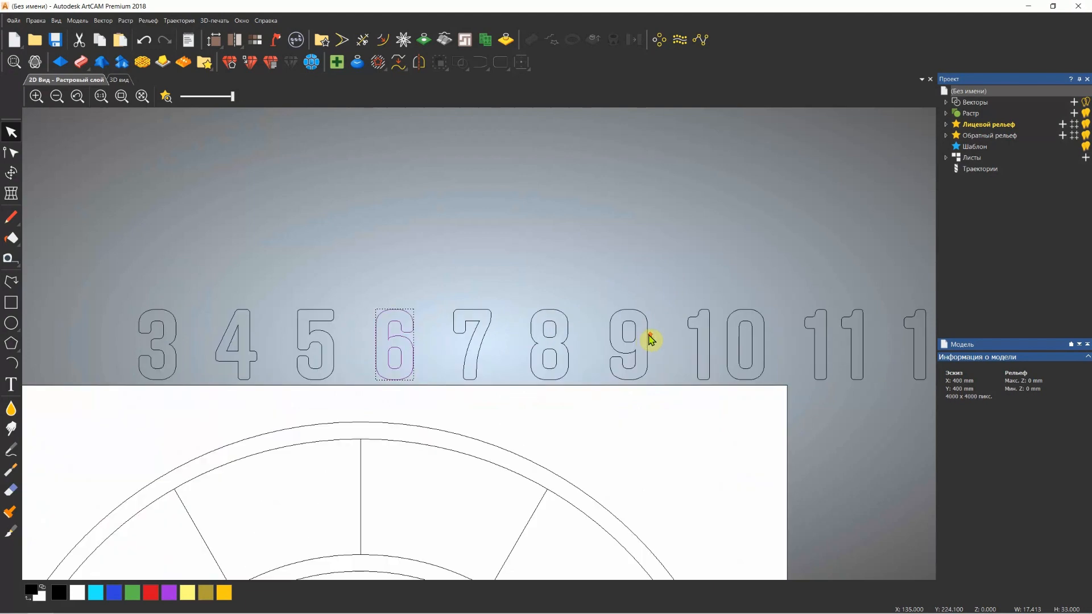
{"action": "left_click", "coordinate": [623, 359]}
{"action": "scroll", "coordinate": [603, 367], "scroll_direction": "down", "scroll_amount": 2}
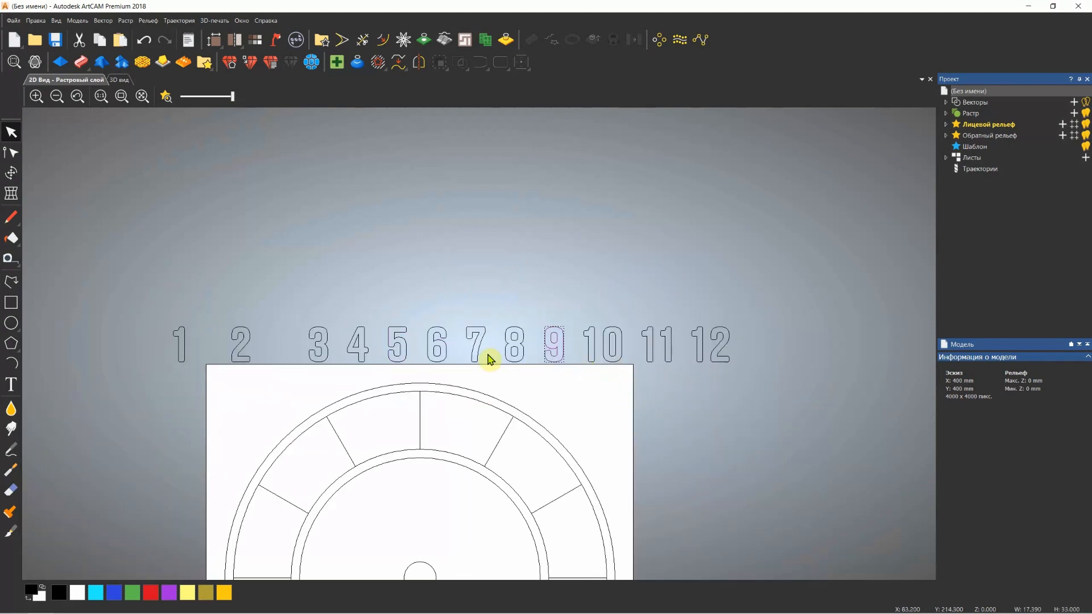
{"action": "left_click", "coordinate": [653, 351]}
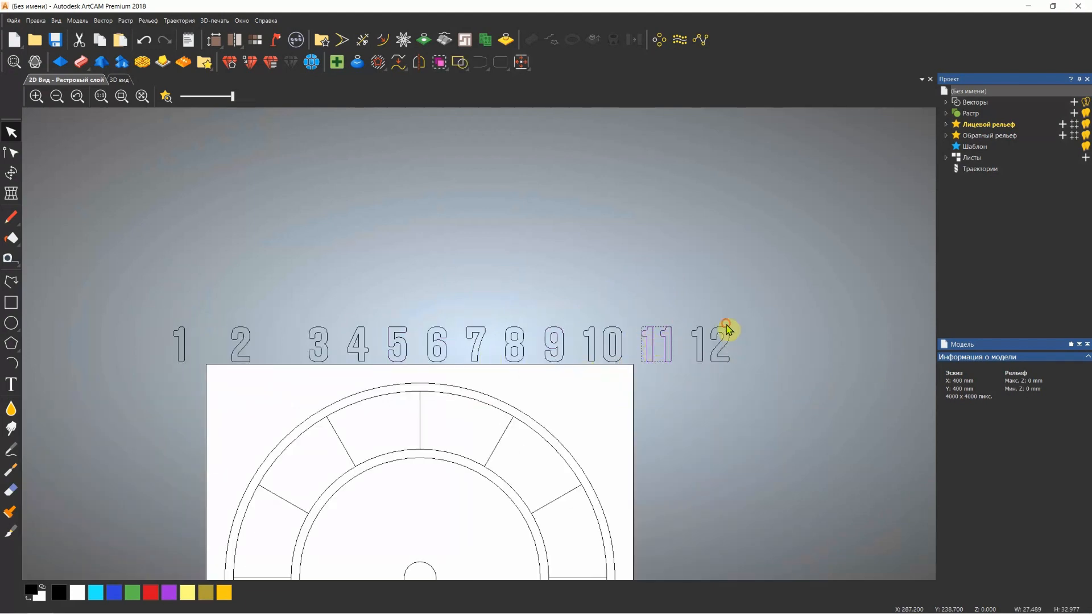
Group the two digits of the number 10 in the row into one object
{"action": "mouse_move", "coordinate": [726, 323]}
{"action": "left_mouse_down"}
{"action": "mouse_move", "coordinate": [724, 350]}
{"action": "mouse_move", "coordinate": [689, 353]}
{"action": "left_mouse_up"}
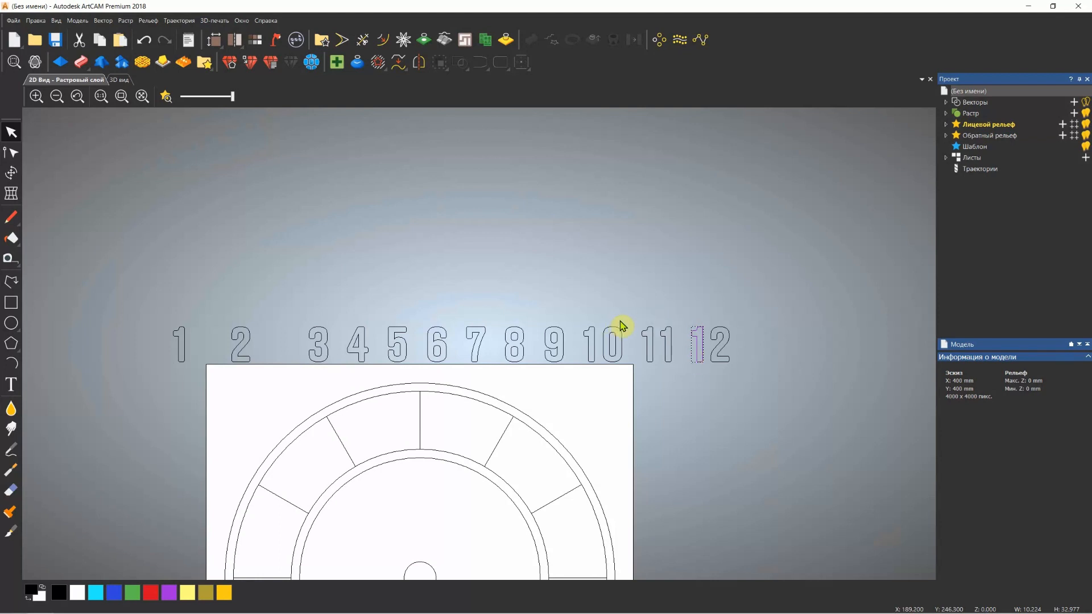
{"action": "left_click_drag", "start_coordinate": [629, 312], "coordinate": [595, 367]}
{"action": "left_click_drag", "start_coordinate": [680, 306], "coordinate": [641, 369]}
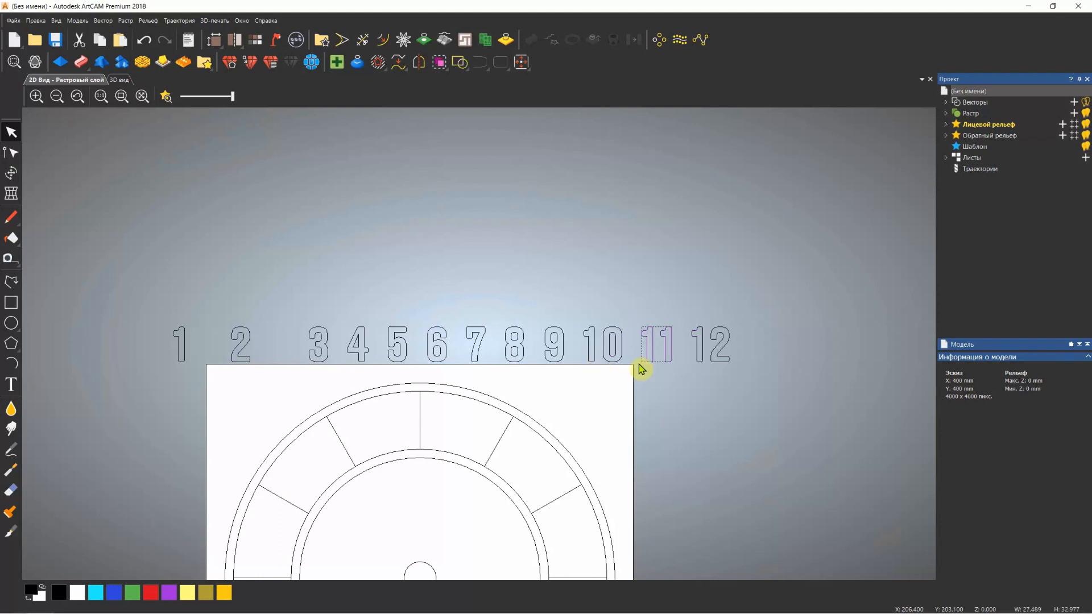
{"action": "left_click_drag", "start_coordinate": [742, 310], "coordinate": [696, 368]}
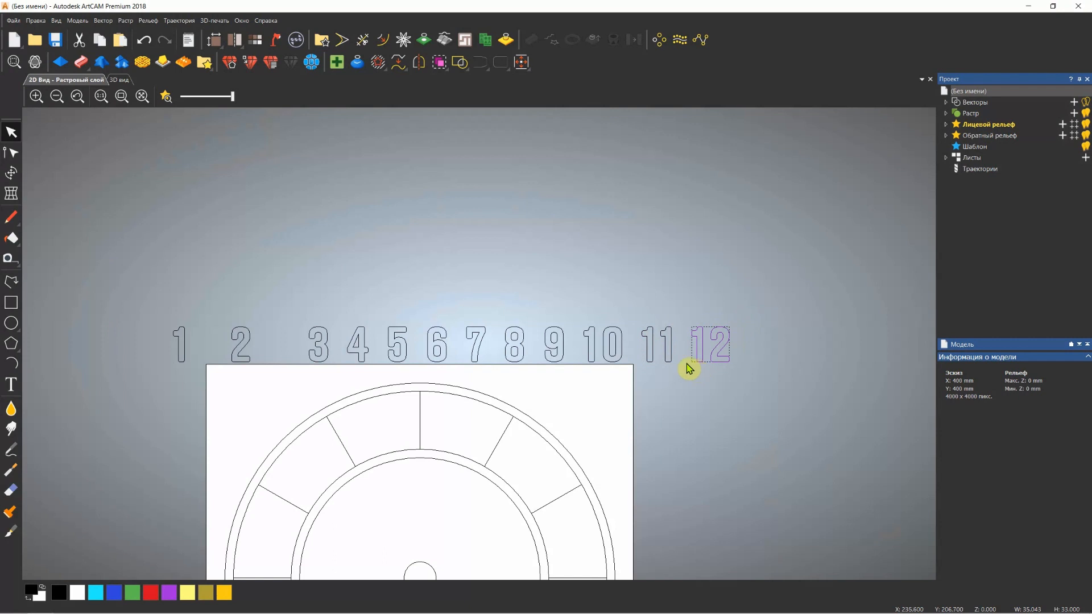
{"action": "left_click", "coordinate": [626, 317]}
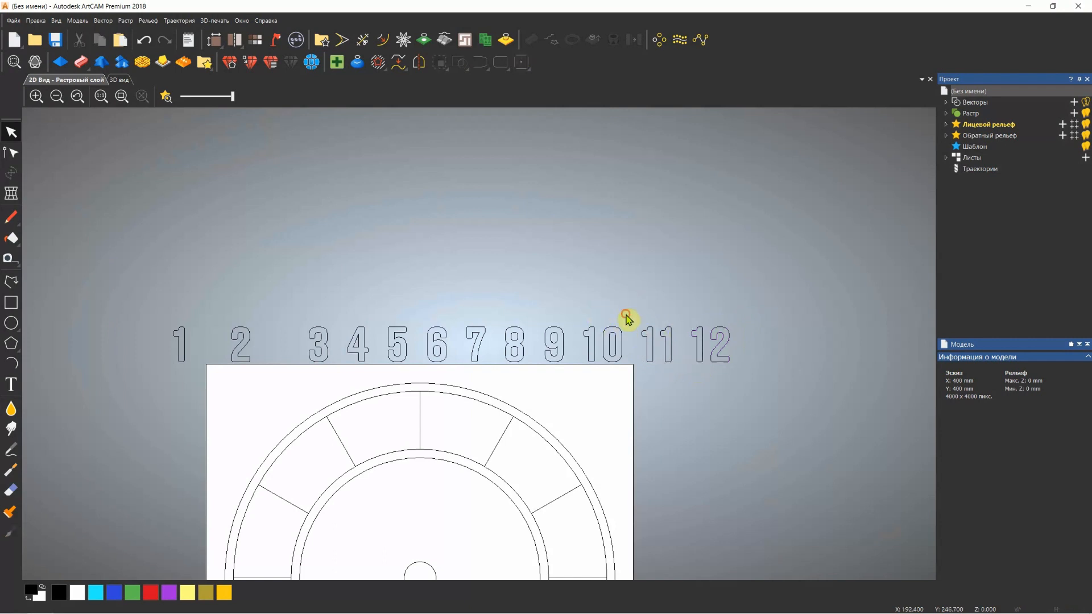
{"action": "left_click_drag", "start_coordinate": [628, 317], "coordinate": [587, 358]}
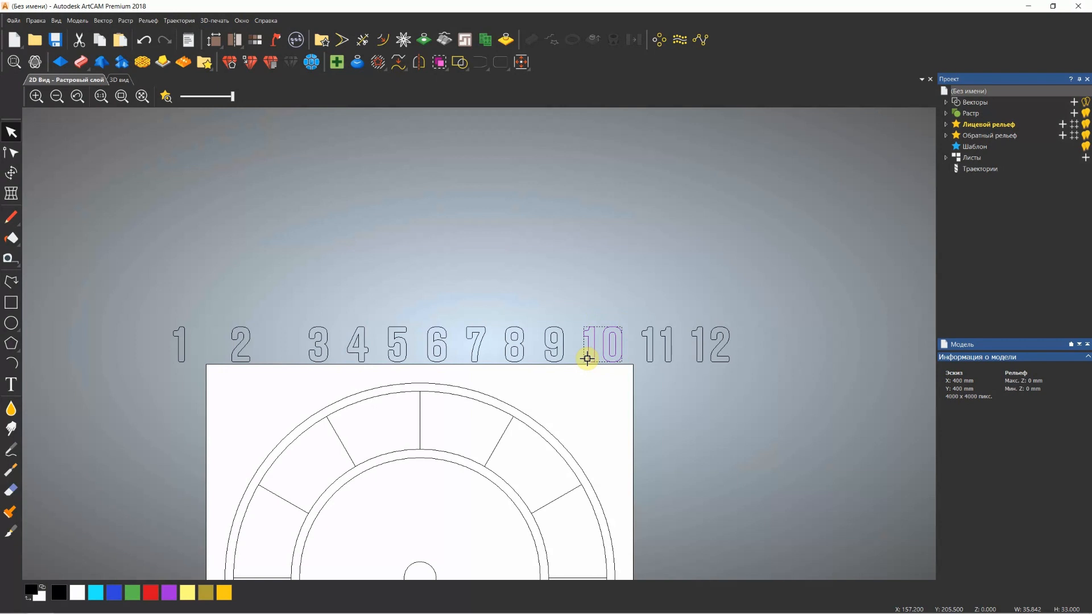
{"action": "key", "text": "ctrl+g"}
Group the digits of 11 and of 12 into single numbers and shift both slightly out of the row
{"action": "left_click_drag", "start_coordinate": [680, 315], "coordinate": [641, 349]}
{"action": "left_click_drag", "start_coordinate": [757, 314], "coordinate": [690, 380]}
{"action": "key", "text": "ctrl+g"}
{"action": "left_click_drag", "start_coordinate": [761, 314], "coordinate": [721, 322]}
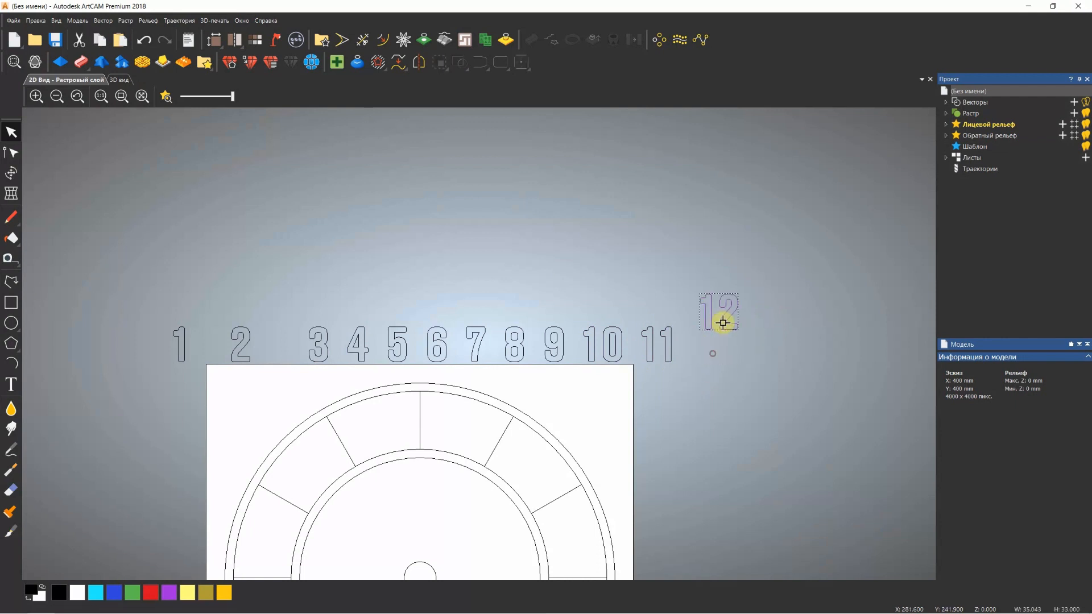
{"action": "left_click", "coordinate": [668, 336]}
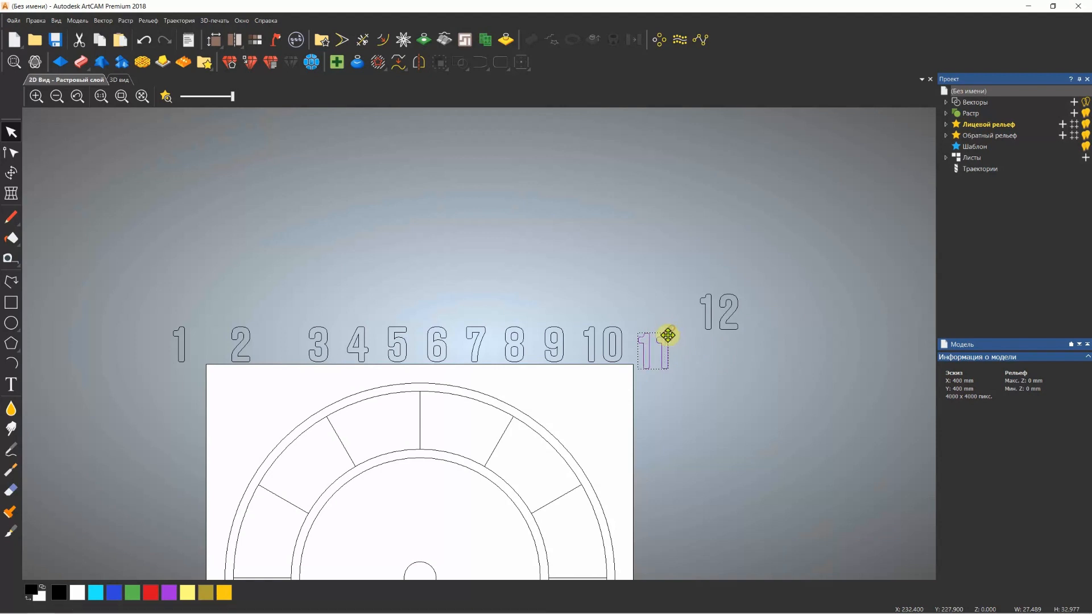
Align the numeral 1 to the centre of the one o'clock division line in the ring
{"action": "scroll", "coordinate": [505, 429], "scroll_direction": "down", "scroll_amount": 4}
{"action": "scroll", "coordinate": [454, 382], "scroll_direction": "up", "scroll_amount": 2}
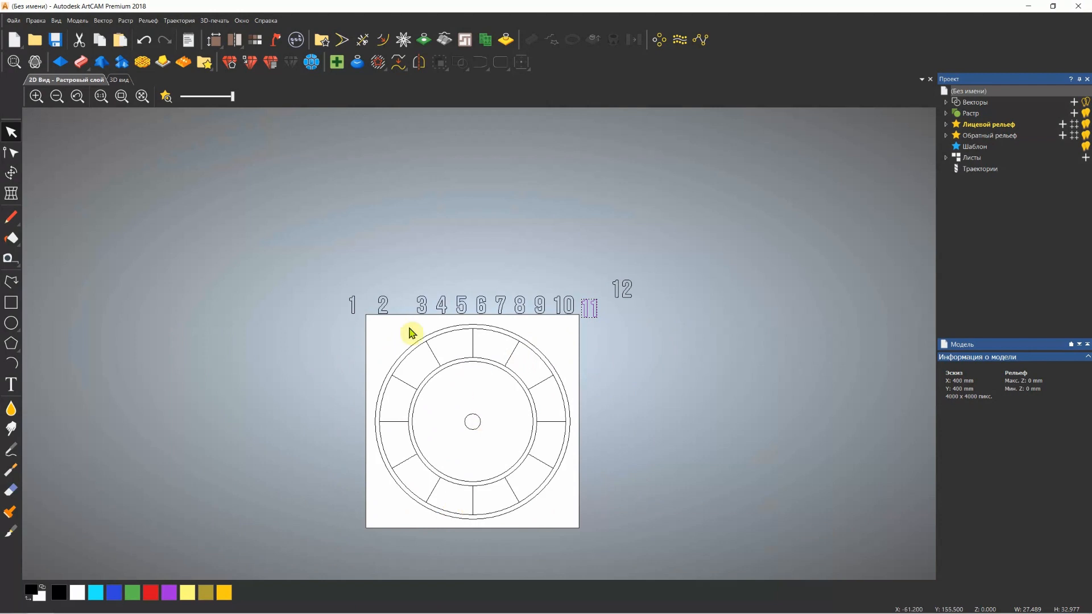
{"action": "left_click", "coordinate": [472, 344]}
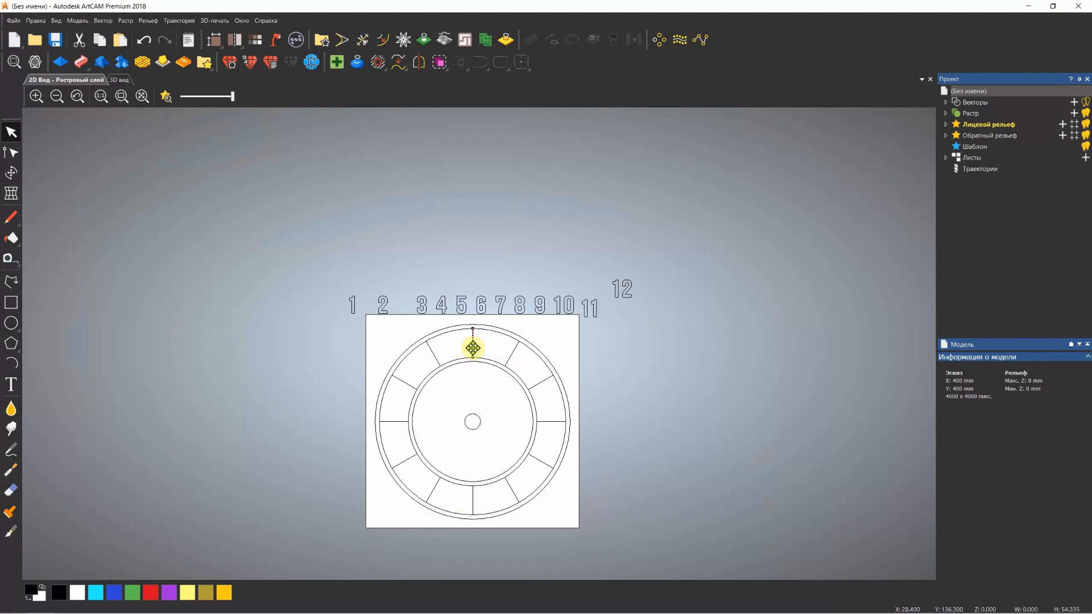
{"action": "left_click", "coordinate": [514, 357]}
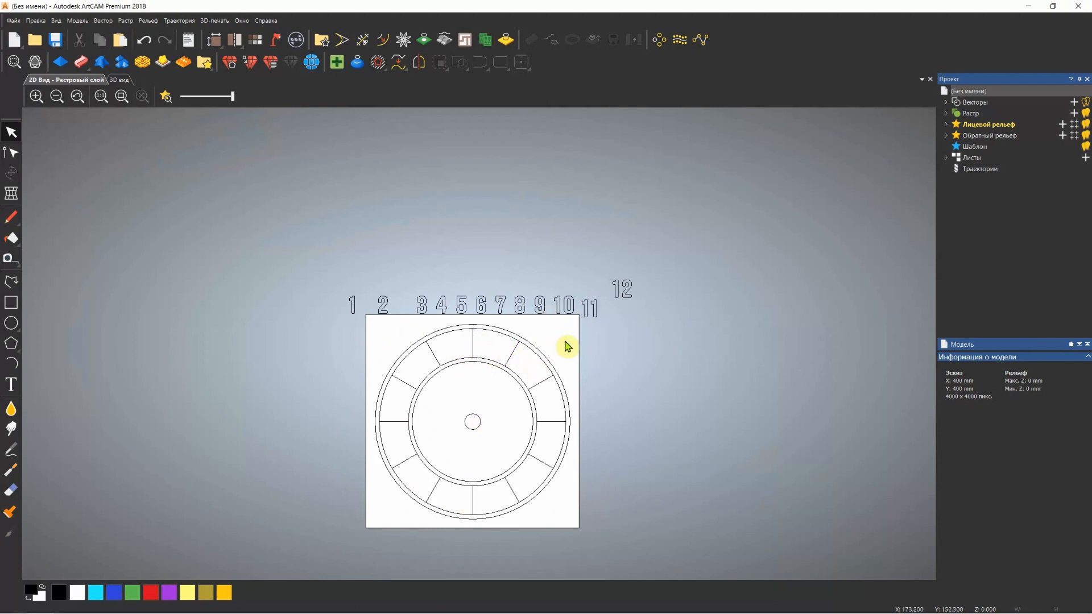
{"action": "left_click", "coordinate": [358, 294]}
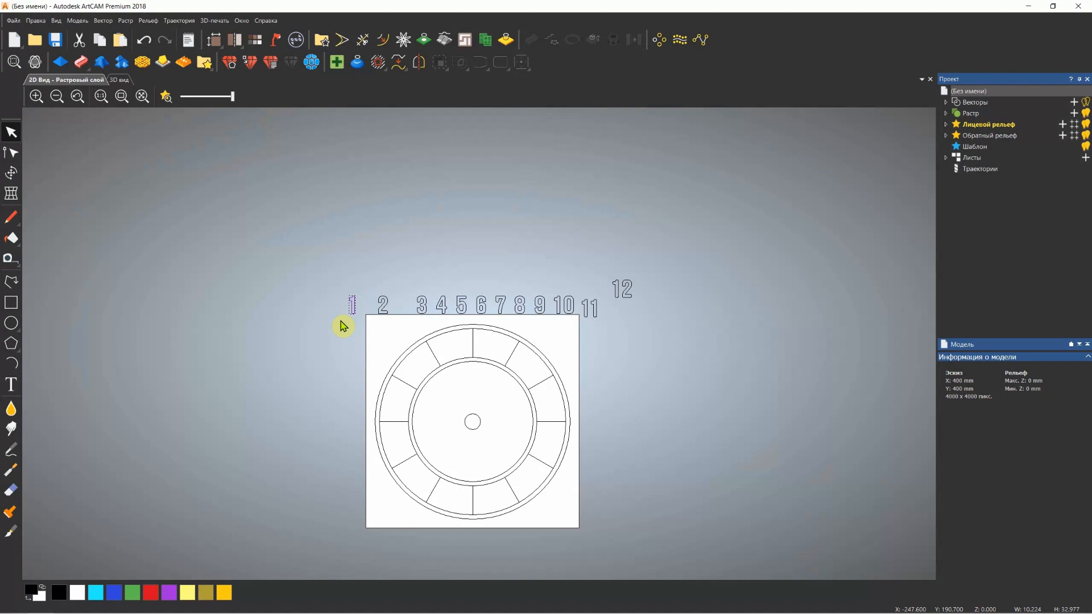
{"action": "key", "text": "shift"}
{"action": "left_click", "coordinate": [513, 357], "text": "shift"}
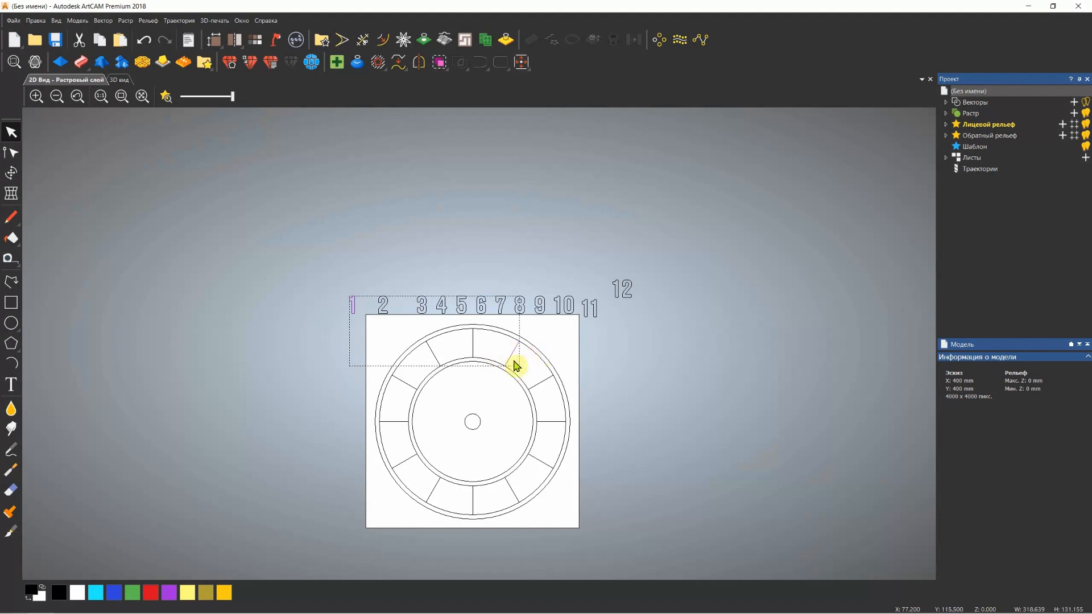
{"action": "left_click", "coordinate": [523, 63]}
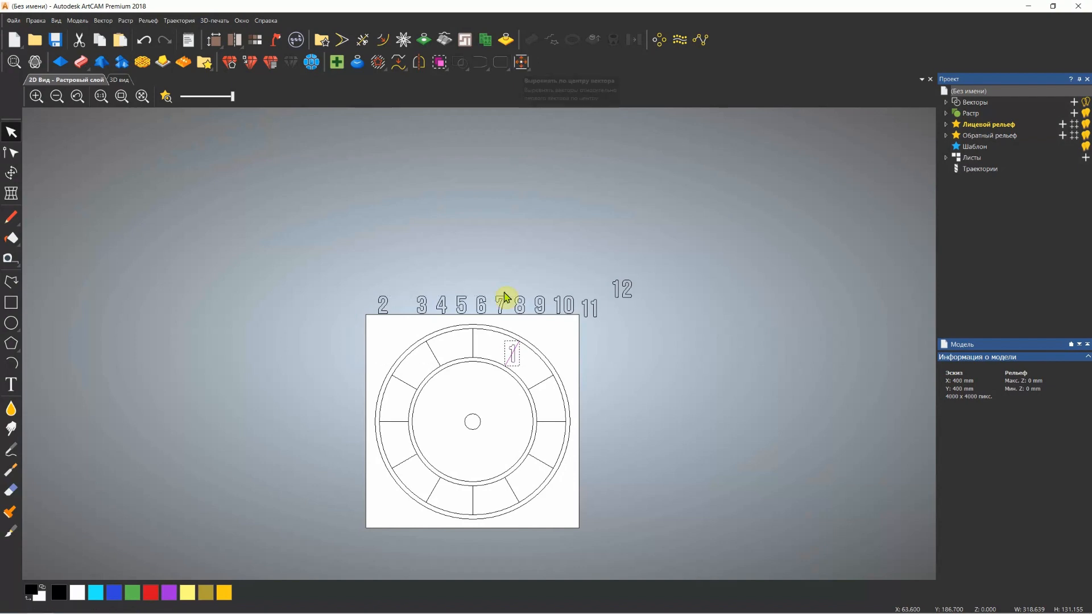
{"action": "scroll", "coordinate": [504, 350], "scroll_direction": "up", "scroll_amount": 3}
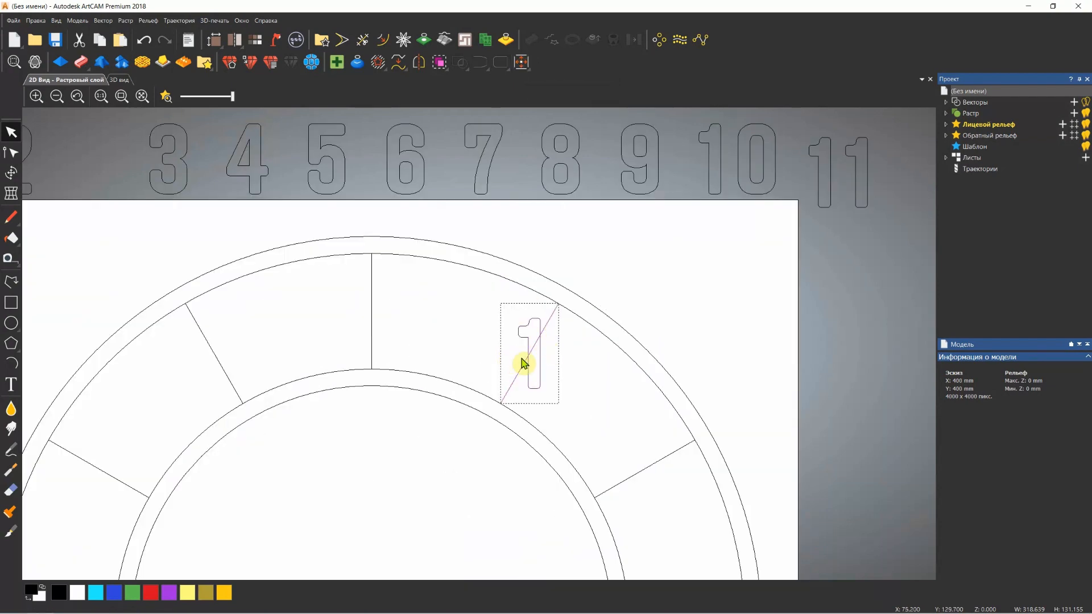
{"action": "scroll", "coordinate": [539, 357], "scroll_direction": "down", "scroll_amount": 3}
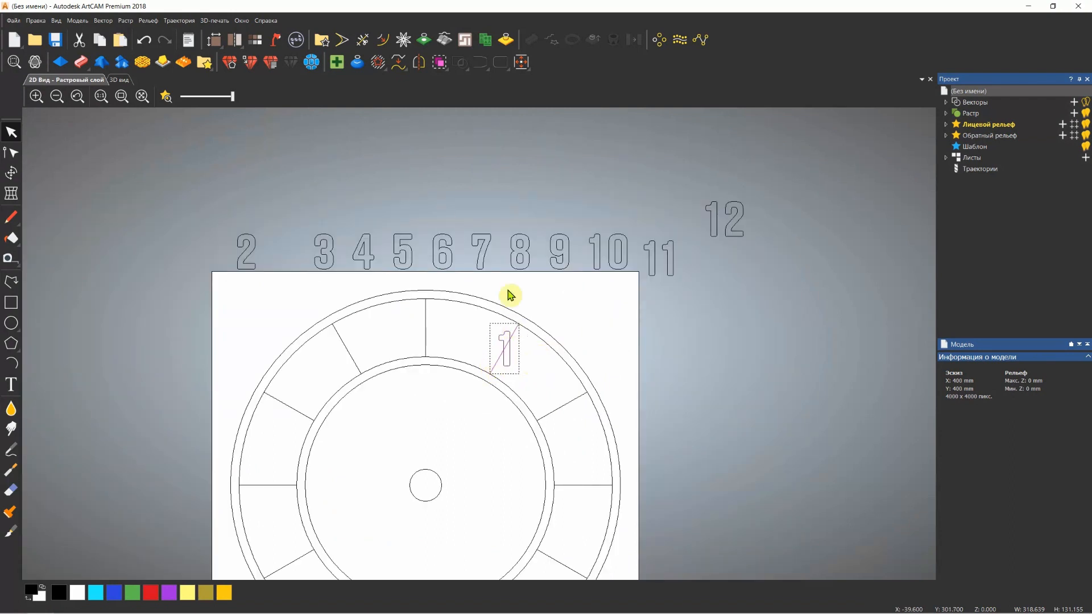
Centre the numeral 2 on the two o'clock division line
{"action": "left_click_drag", "start_coordinate": [285, 222], "coordinate": [233, 274]}
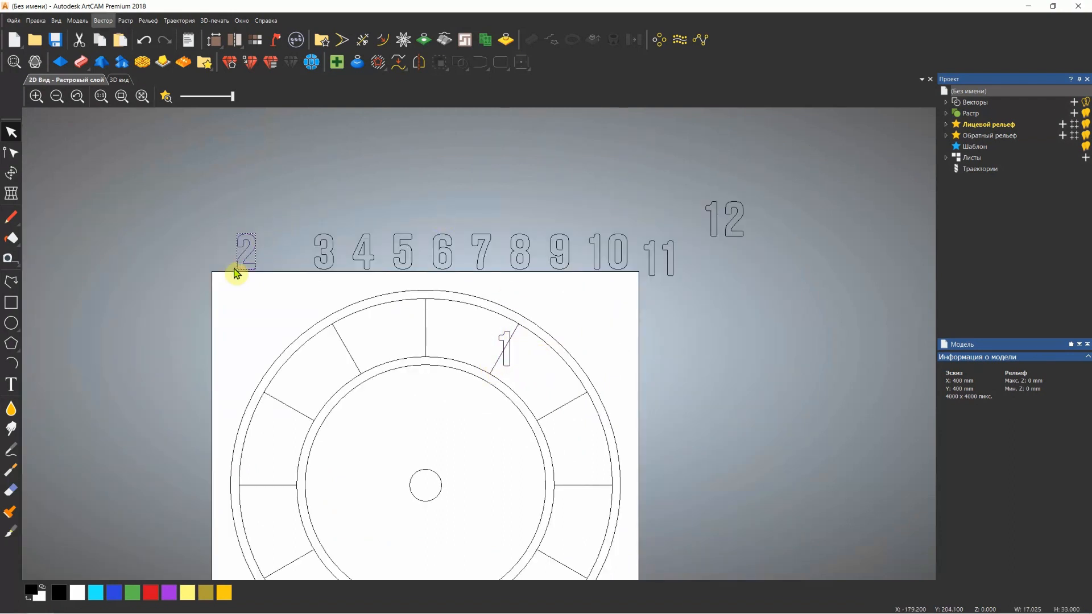
{"action": "left_click", "coordinate": [565, 415], "text": "shift"}
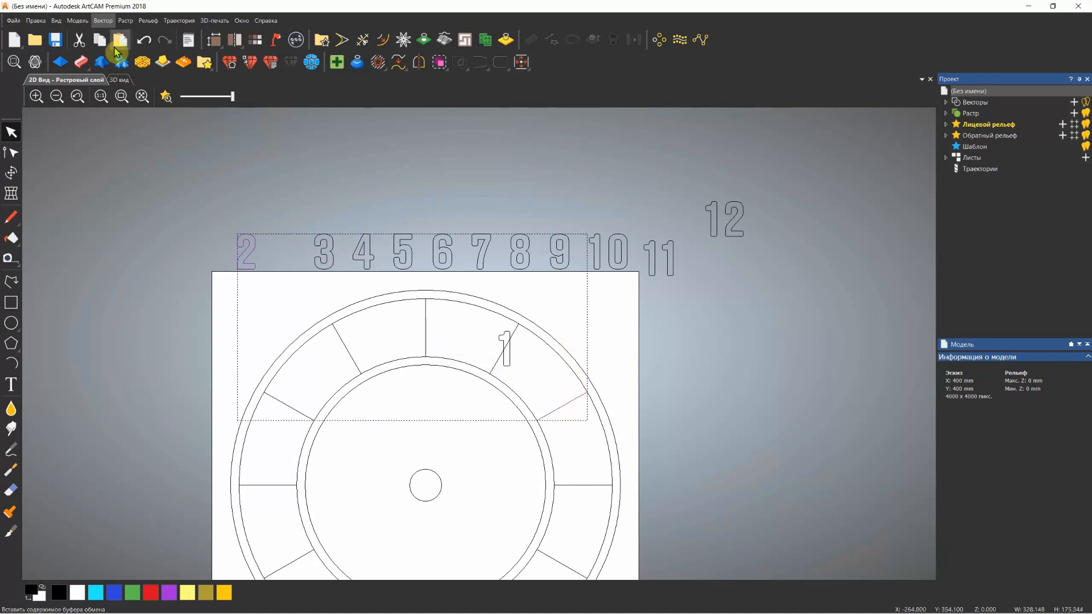
{"action": "left_click", "coordinate": [106, 22]}
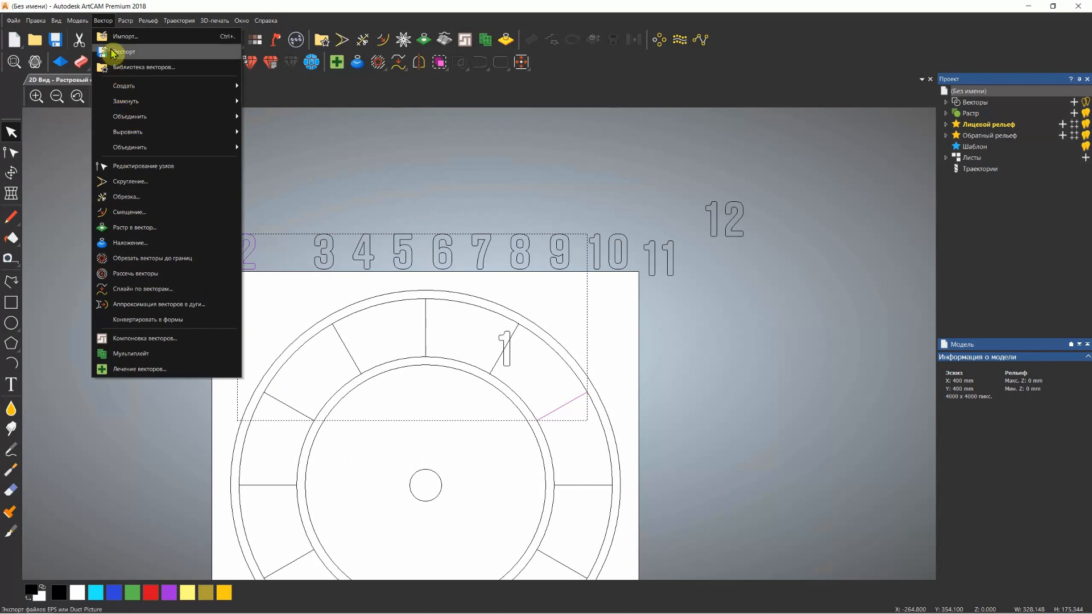
{"action": "mouse_move", "coordinate": [141, 134]}
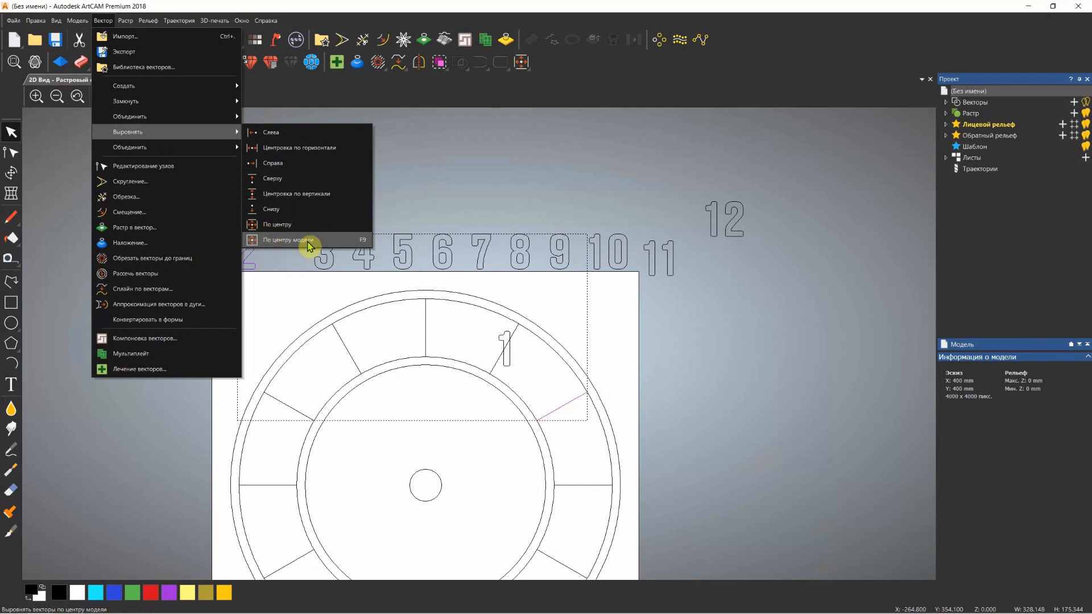
{"action": "left_click", "coordinate": [283, 230]}
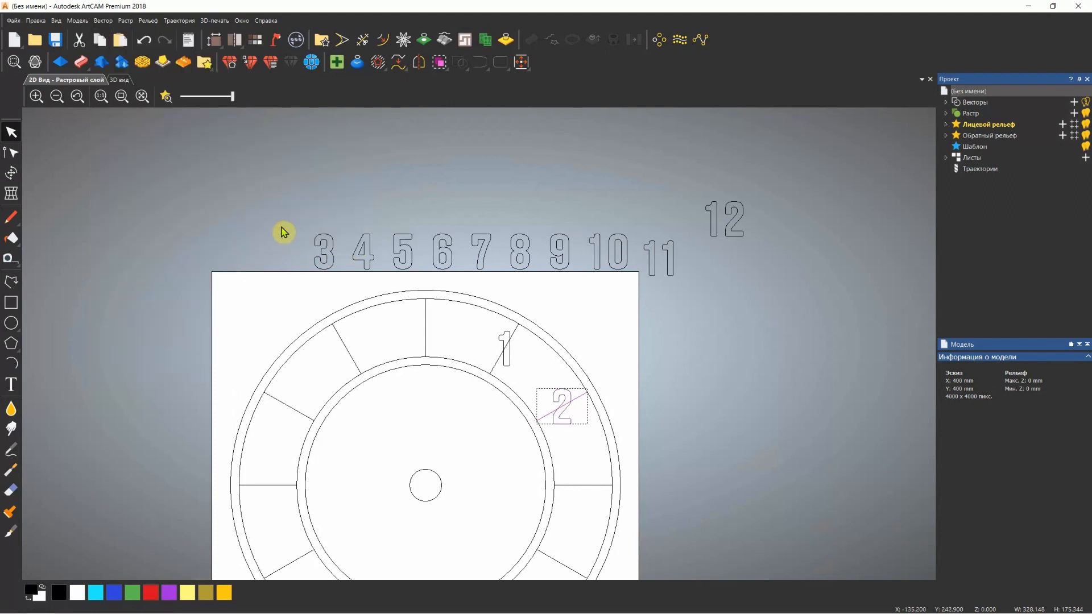
{"action": "left_click", "coordinate": [613, 367]}
Centre the numerals 3 and 4 on the three and four o'clock division lines
{"action": "scroll", "coordinate": [614, 367], "scroll_direction": "down", "scroll_amount": 2}
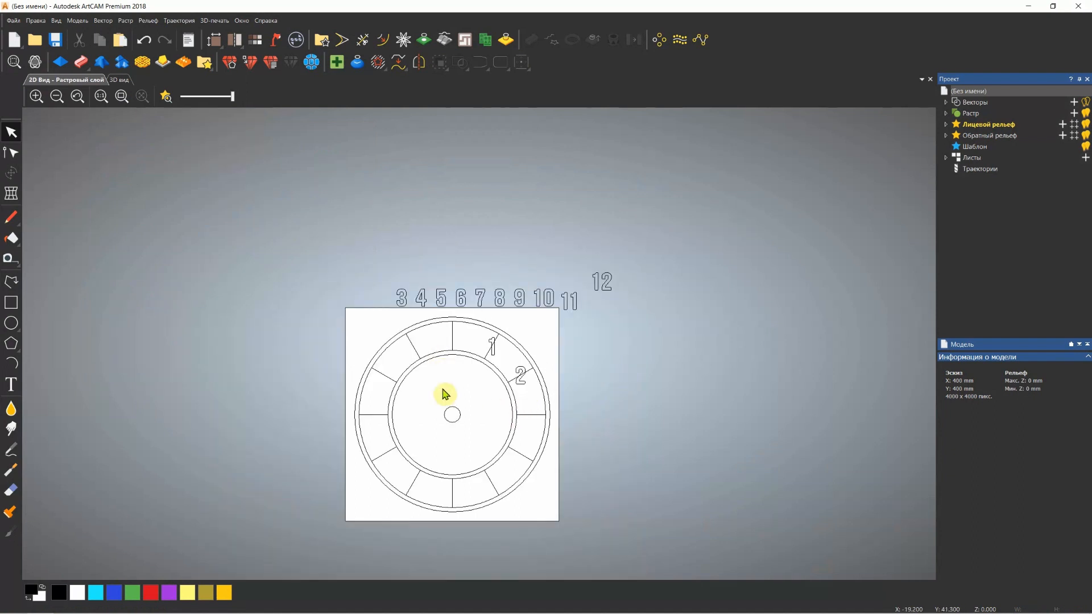
{"action": "left_click", "coordinate": [402, 297]}
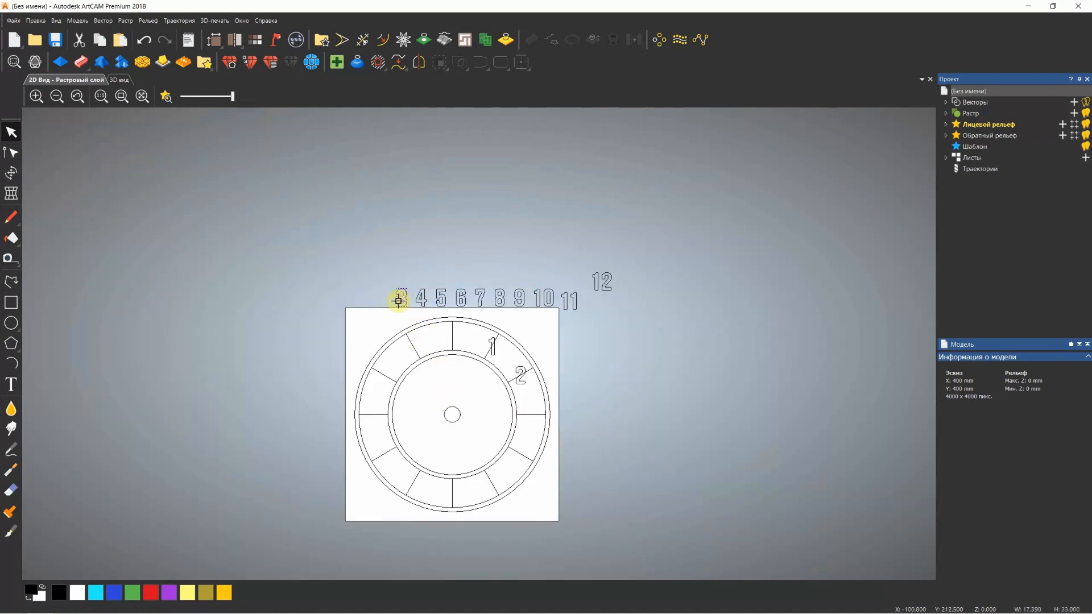
{"action": "left_click_drag", "start_coordinate": [535, 421], "coordinate": [529, 417]}
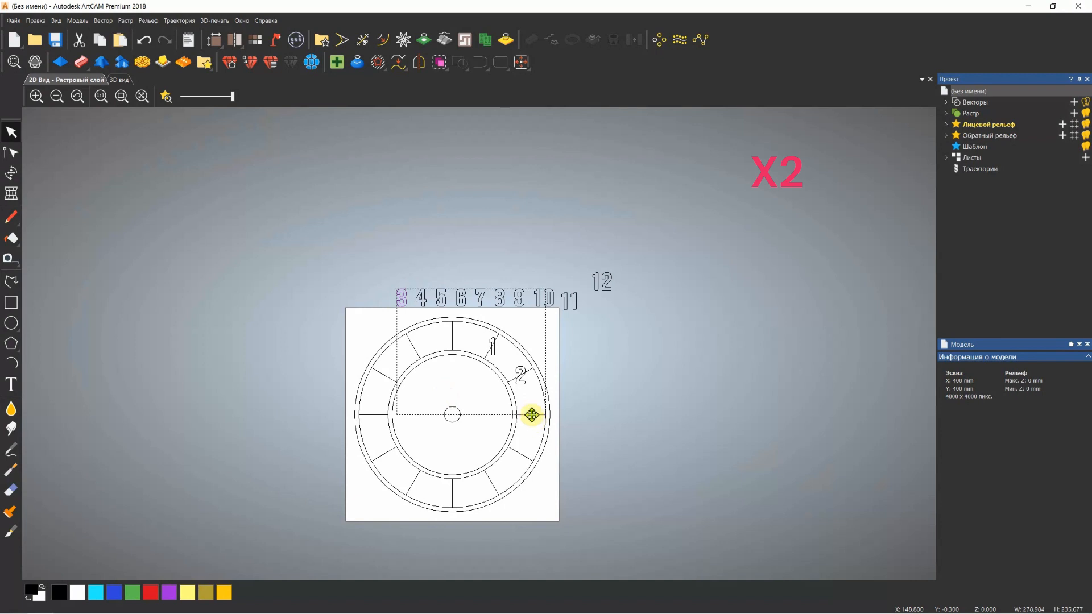
{"action": "left_click", "coordinate": [422, 298]}
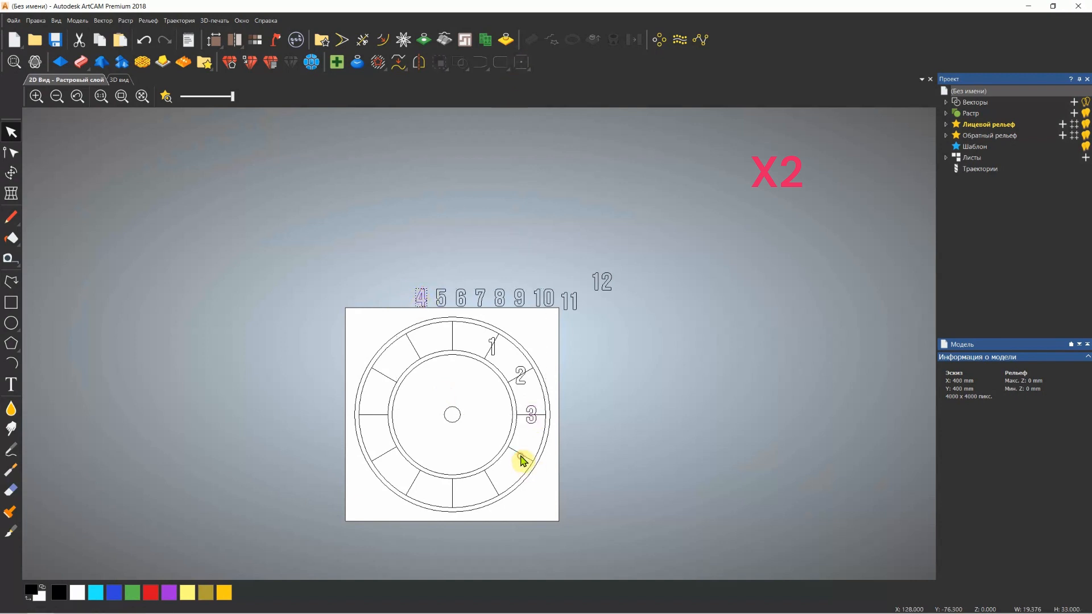
{"action": "left_click_drag", "start_coordinate": [522, 460], "coordinate": [521, 455]}
Centre the numerals 5 and 6 on the five and six o'clock division lines
{"action": "left_click_drag", "start_coordinate": [442, 298], "coordinate": [445, 315]}
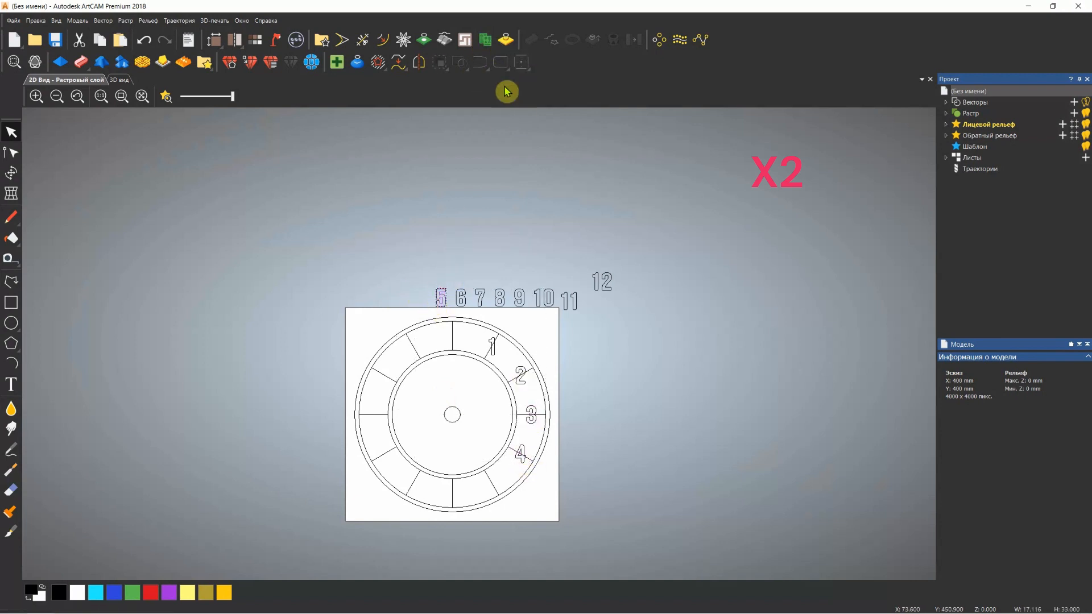
{"action": "left_click", "coordinate": [491, 483], "text": "shift"}
{"action": "left_click", "coordinate": [521, 64]}
{"action": "left_click", "coordinate": [465, 287]}
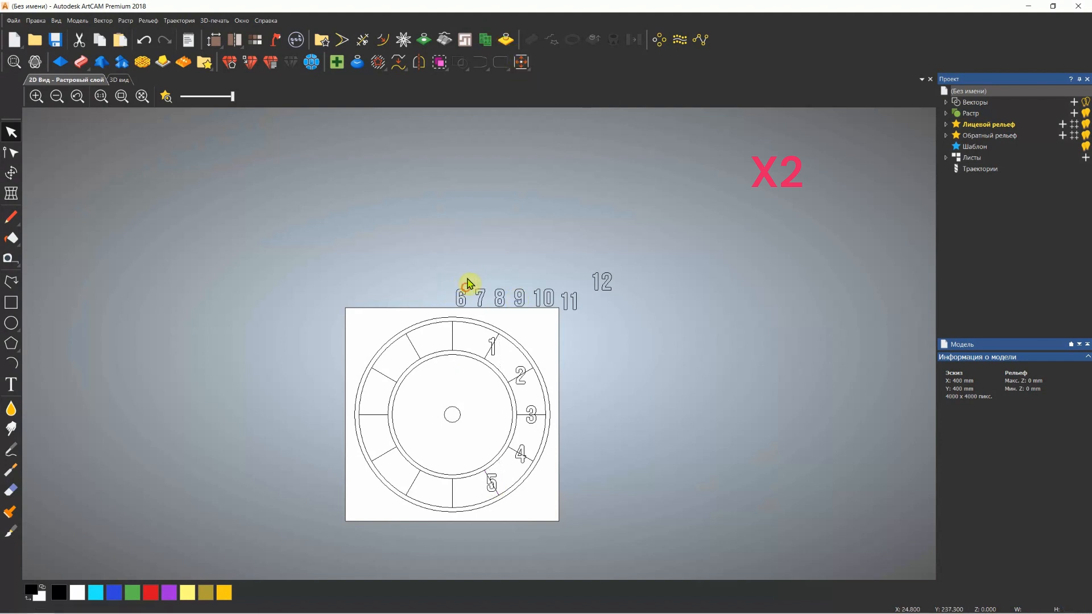
{"action": "left_click_drag", "start_coordinate": [468, 283], "coordinate": [454, 493]}
{"action": "left_click", "coordinate": [453, 495], "text": "shift"}
{"action": "left_click", "coordinate": [519, 66]}
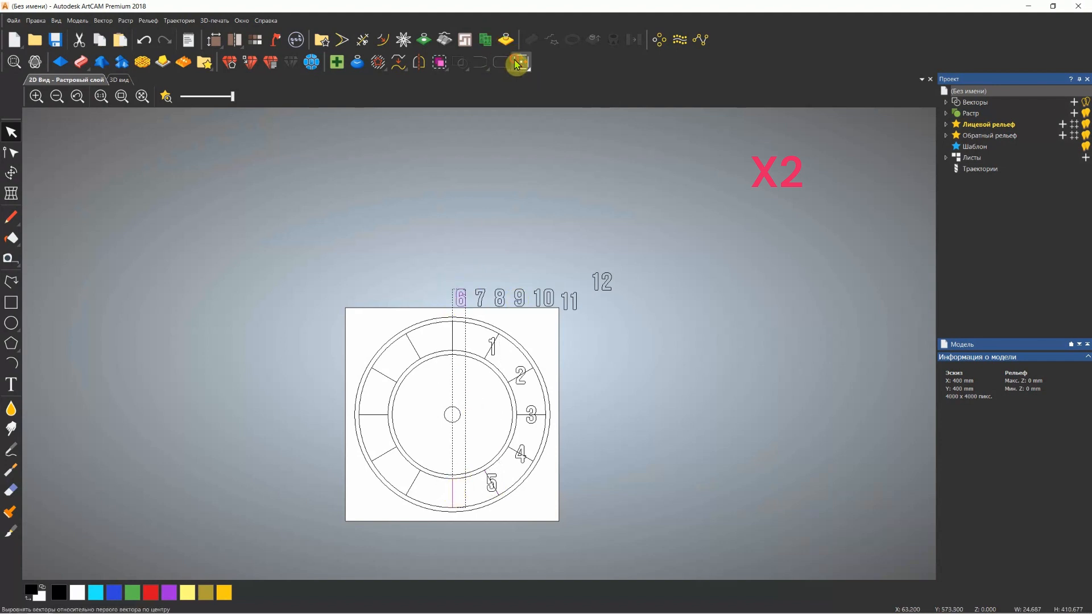
Centre the numeral 7 on the seven o'clock division line
{"action": "left_click", "coordinate": [483, 288]}
{"action": "left_click", "coordinate": [418, 480], "text": "shift"}
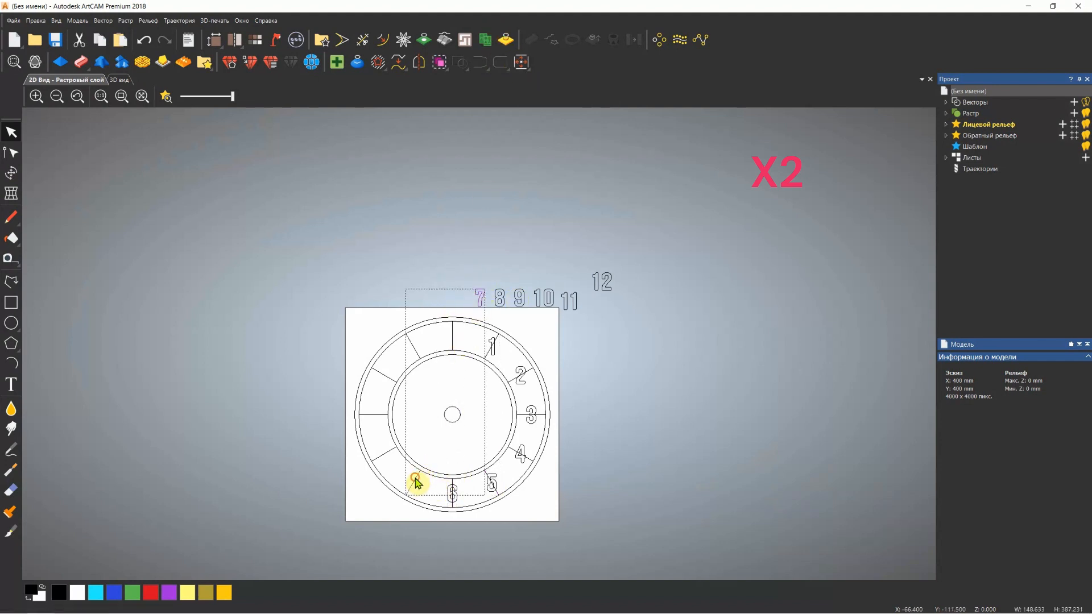
{"action": "left_click", "coordinate": [522, 63]}
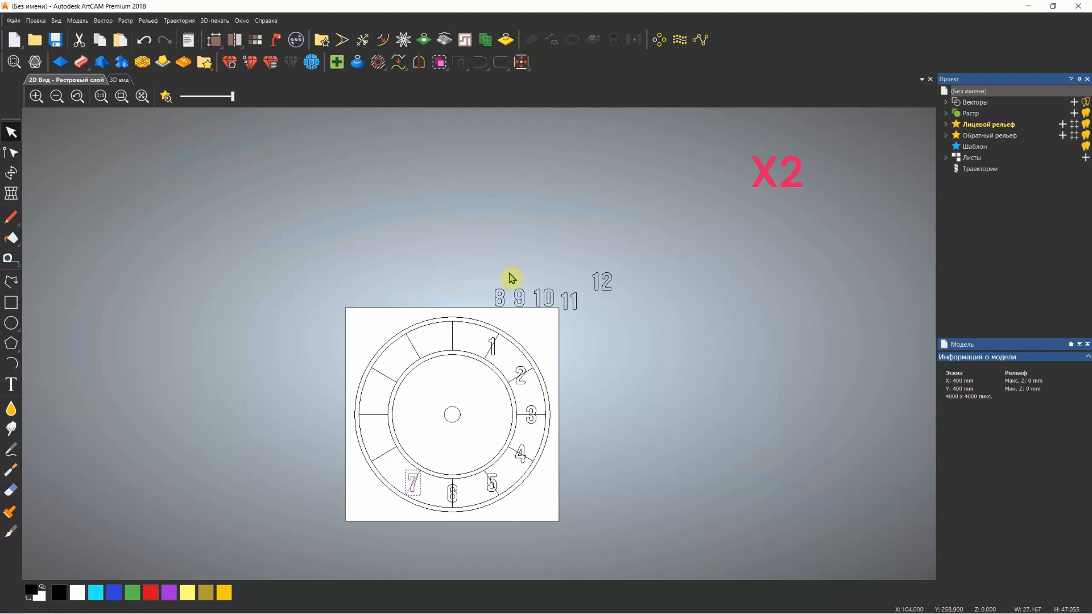
Centre the numerals 8 and 9 on the eight and nine o'clock division lines
{"action": "left_click", "coordinate": [500, 297]}
{"action": "left_click", "coordinate": [389, 454], "text": "shift"}
{"action": "left_click", "coordinate": [522, 62]}
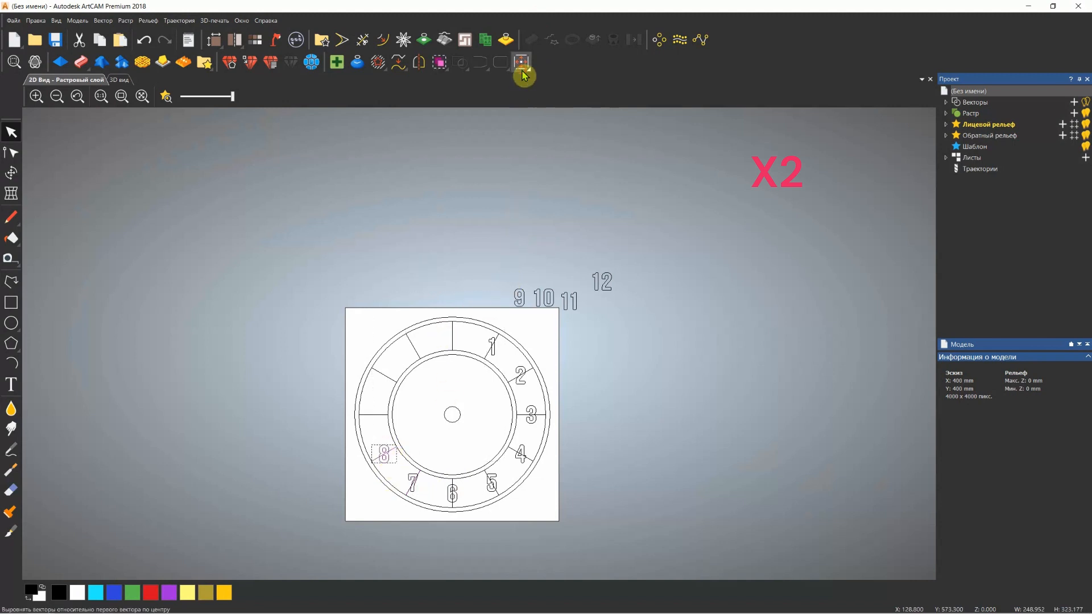
{"action": "left_click", "coordinate": [366, 429]}
{"action": "left_click", "coordinate": [517, 299]}
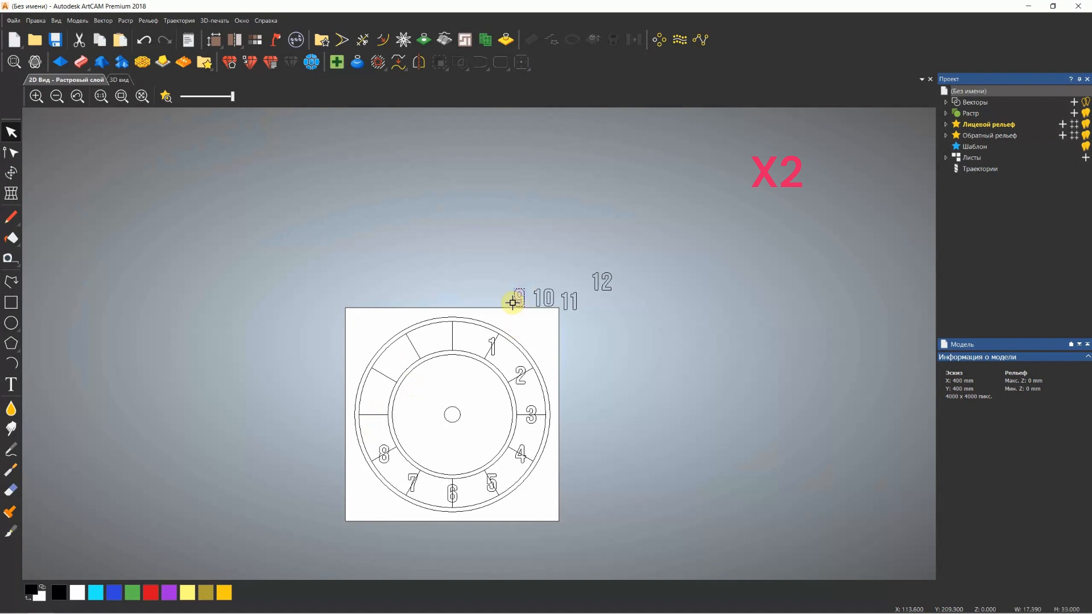
{"action": "left_click", "coordinate": [371, 415], "text": "shift"}
{"action": "left_click", "coordinate": [521, 63]}
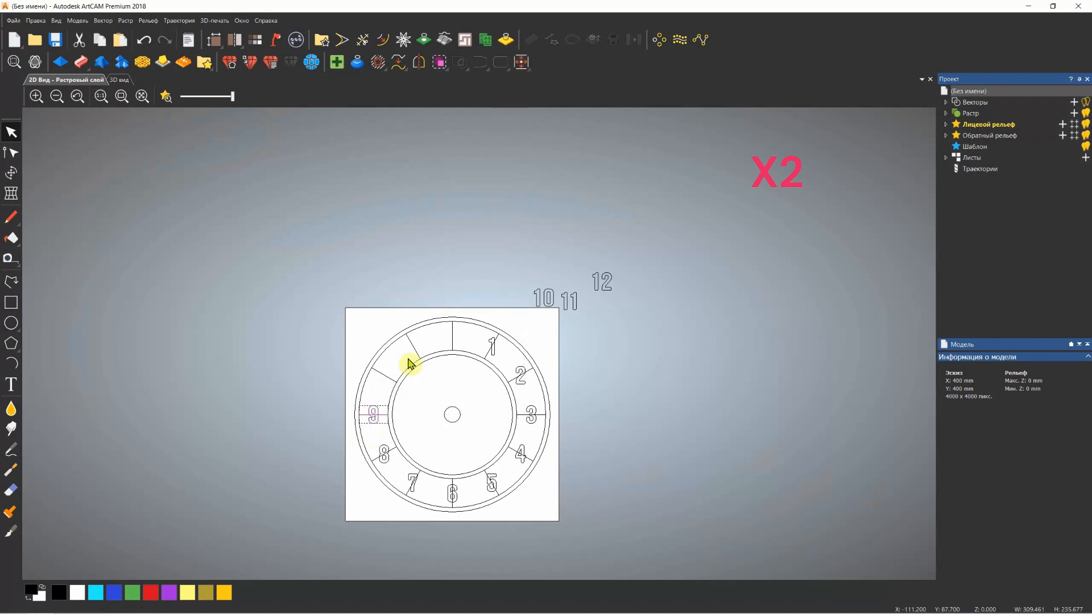
Centre the numerals 10 and 11 on the ten and eleven o'clock division lines
{"action": "left_click", "coordinate": [542, 297]}
{"action": "left_click", "coordinate": [391, 378], "text": "shift"}
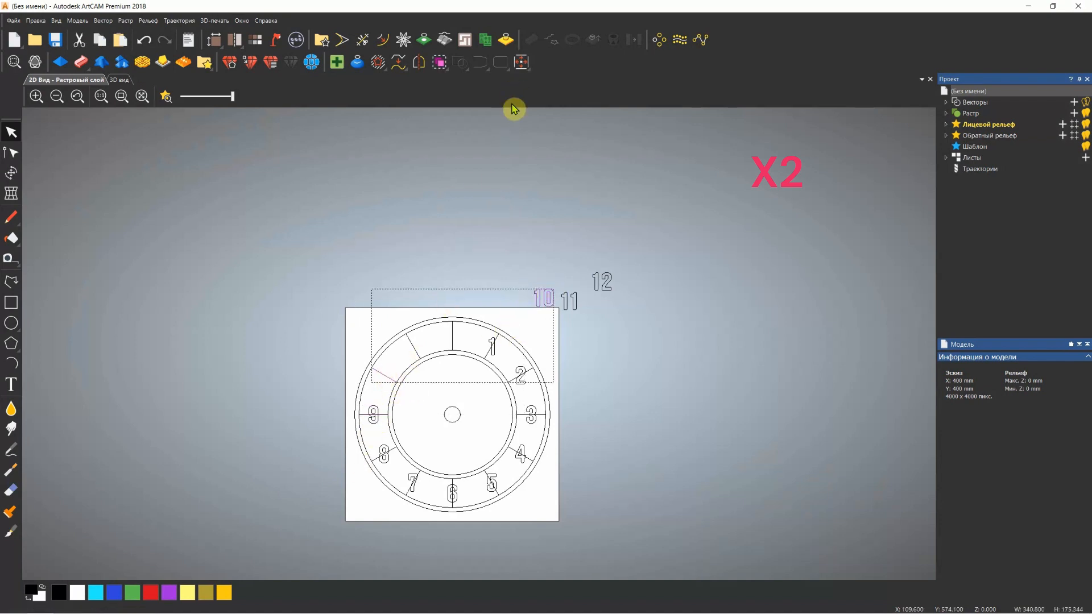
{"action": "left_click", "coordinate": [523, 63]}
{"action": "left_click", "coordinate": [569, 301]}
{"action": "left_click", "coordinate": [416, 350], "text": "shift"}
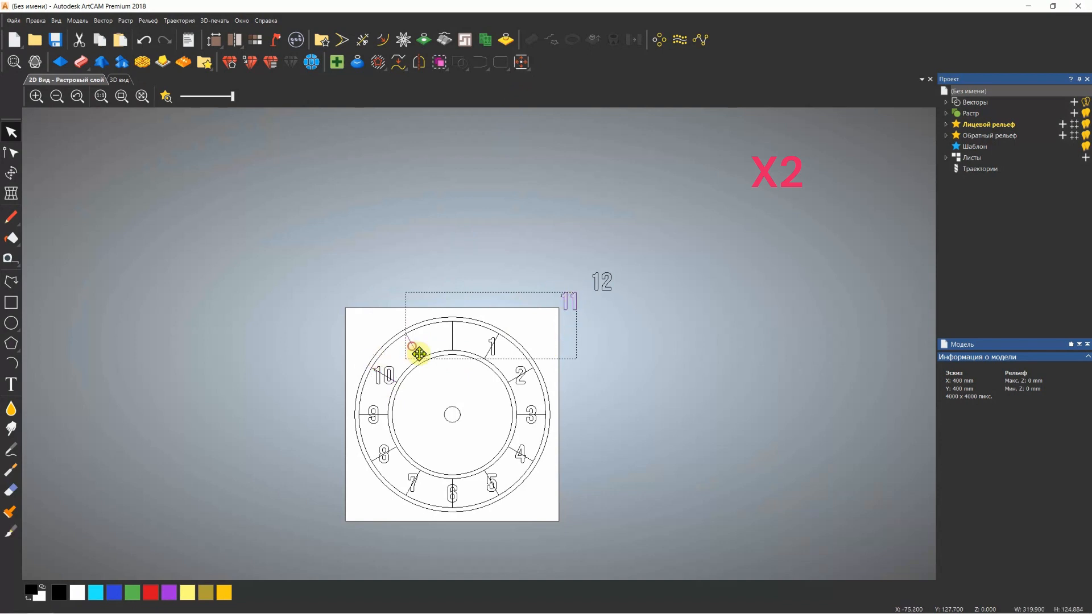
{"action": "left_click", "coordinate": [521, 66]}
Centre the numeral 12 on the twelve o'clock division line and clear the selection
{"action": "left_click", "coordinate": [600, 285]}
{"action": "left_click", "coordinate": [453, 337], "text": "shift"}
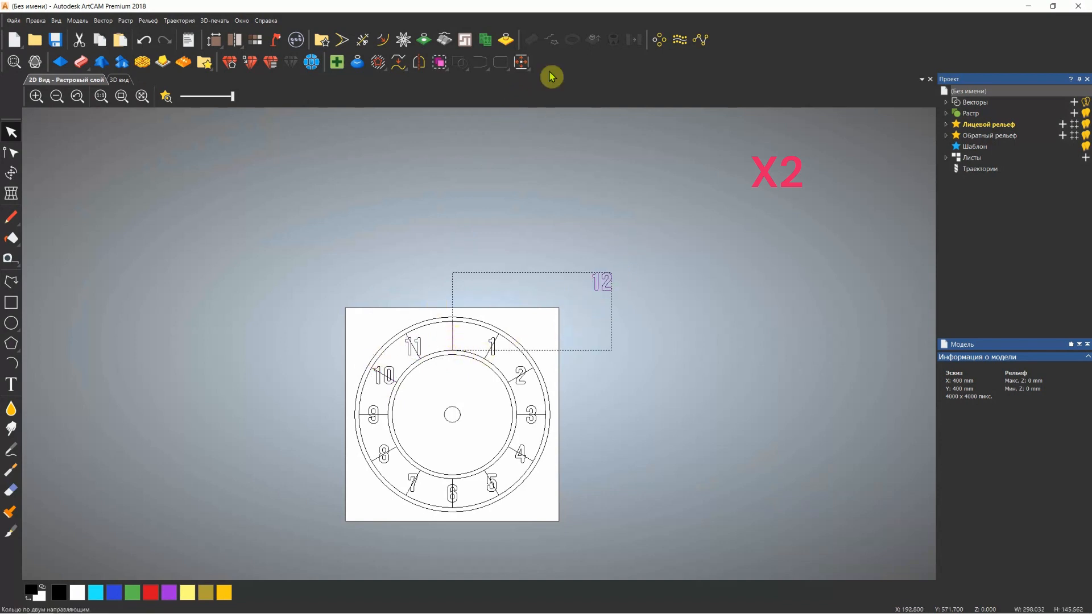
{"action": "left_click", "coordinate": [522, 64]}
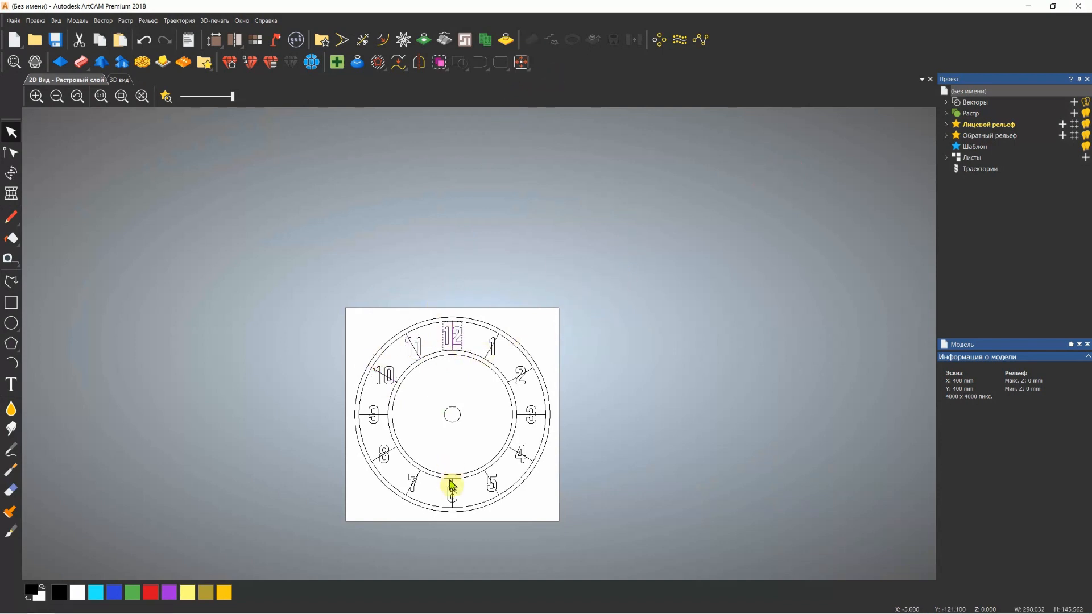
{"action": "left_click", "coordinate": [121, 96]}
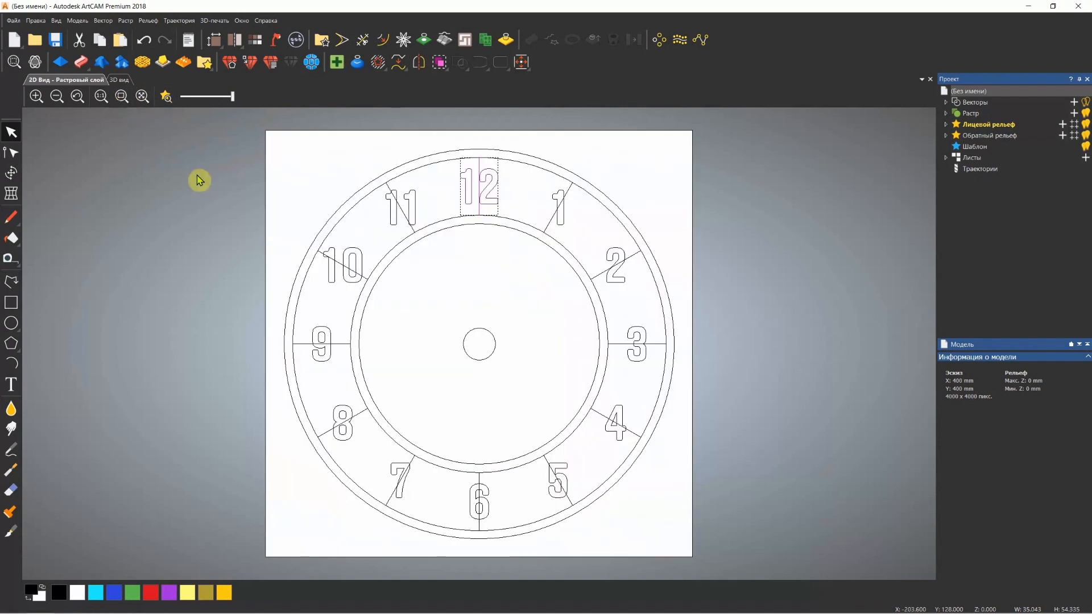
{"action": "left_click", "coordinate": [541, 337]}
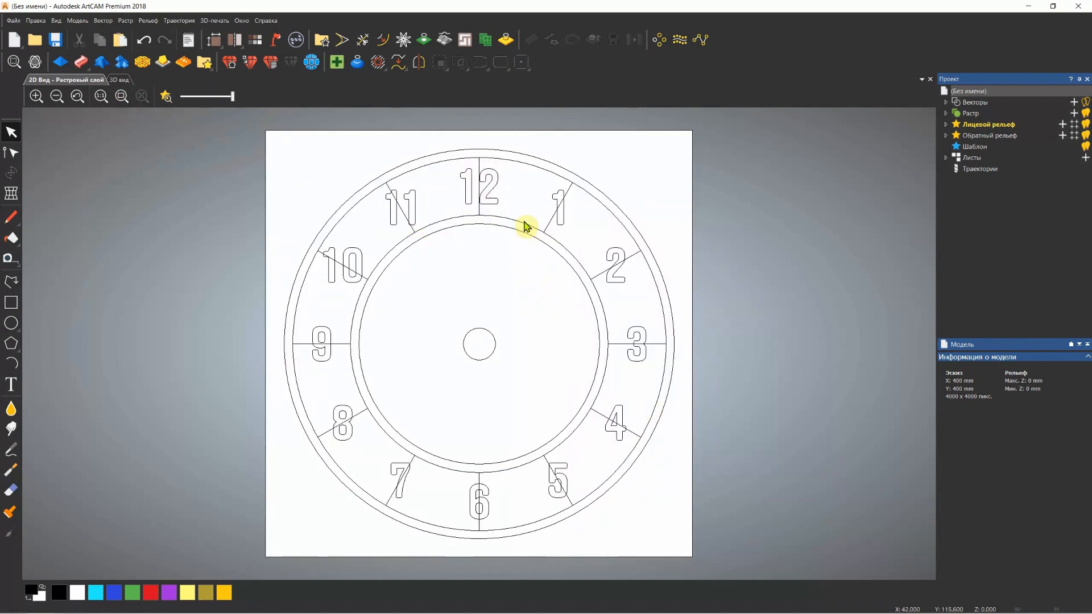
Delete the hour division lines behind the numerals 12, 1, 2, 3 and 4
{"action": "left_click", "coordinate": [477, 171]}
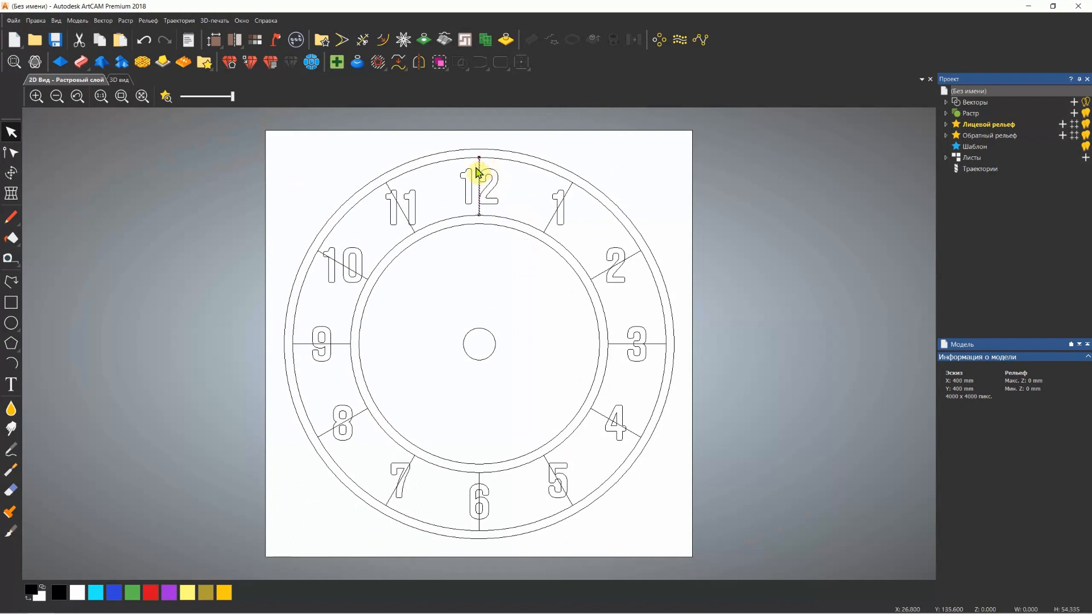
{"action": "key", "text": "Delete"}
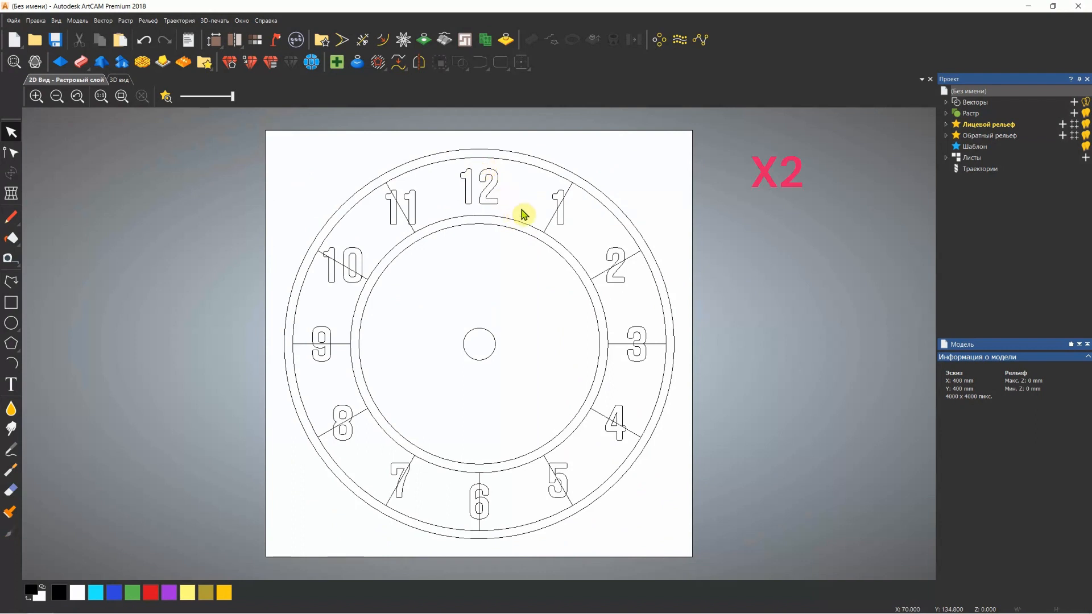
{"action": "left_click", "coordinate": [630, 257]}
{"action": "key", "text": "Delete"}
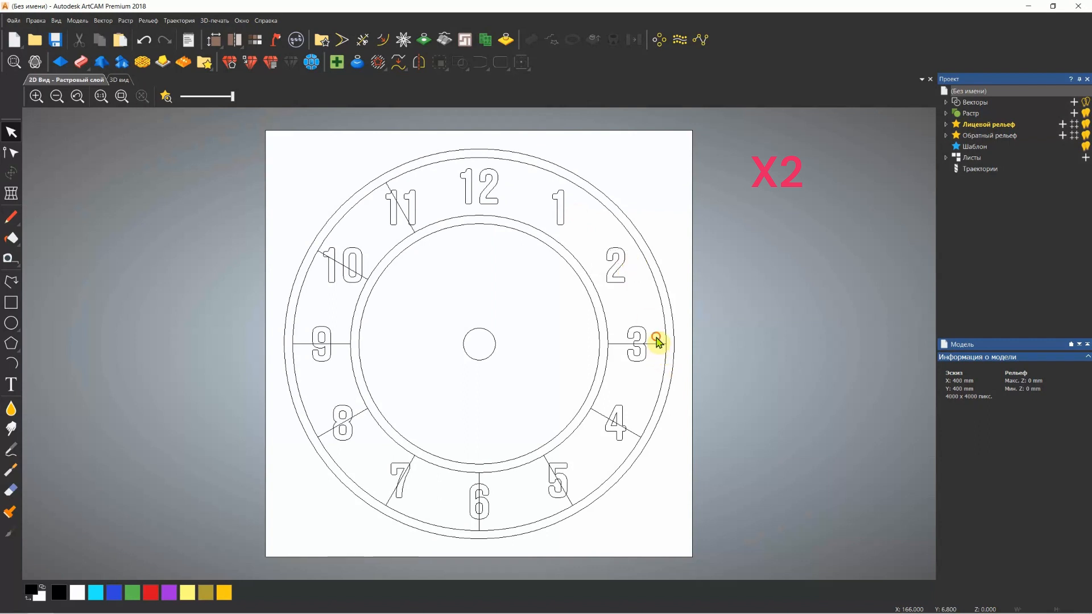
{"action": "left_click", "coordinate": [658, 342]}
{"action": "key", "text": "Delete"}
{"action": "left_click", "coordinate": [634, 434]}
{"action": "key", "text": "Delete"}
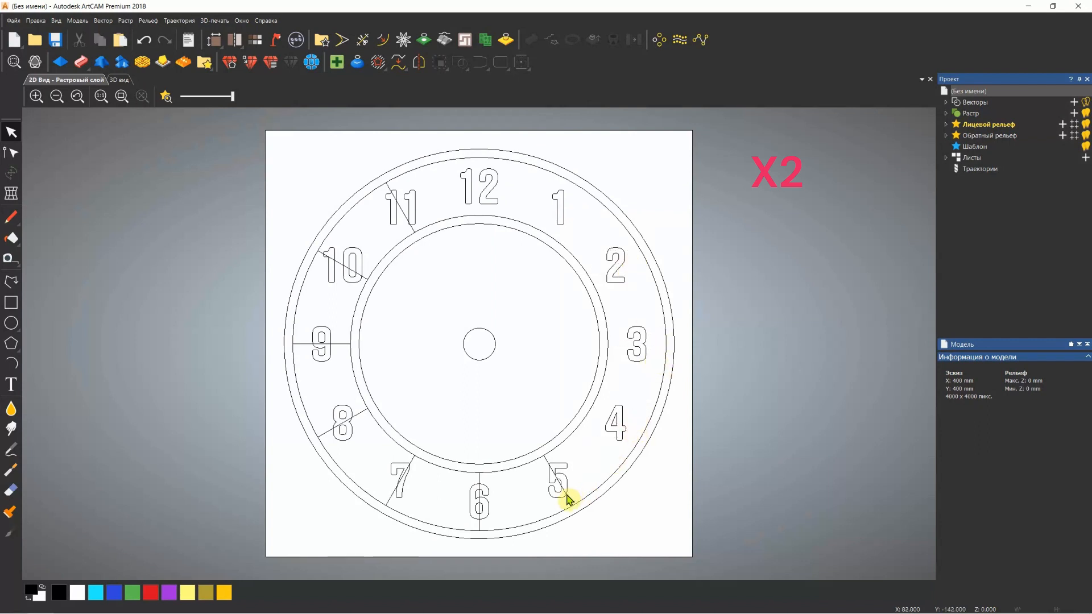
Delete the remaining hour division lines behind the numerals 5 to 11
{"action": "left_click", "coordinate": [566, 494]}
{"action": "key", "text": "Delete"}
{"action": "left_click", "coordinate": [479, 522]}
{"action": "key", "text": "Delete"}
{"action": "left_click", "coordinate": [389, 502]}
{"action": "key", "text": "Delete"}
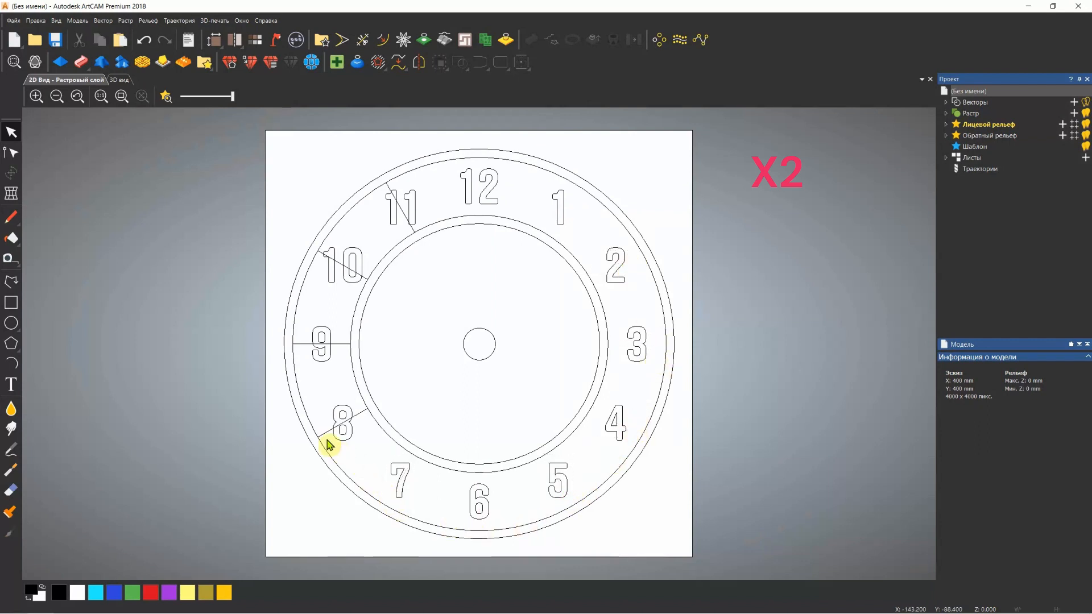
{"action": "left_click", "coordinate": [306, 343]}
{"action": "key", "text": "Delete"}
{"action": "left_click", "coordinate": [320, 251]}
{"action": "key", "text": "Delete"}
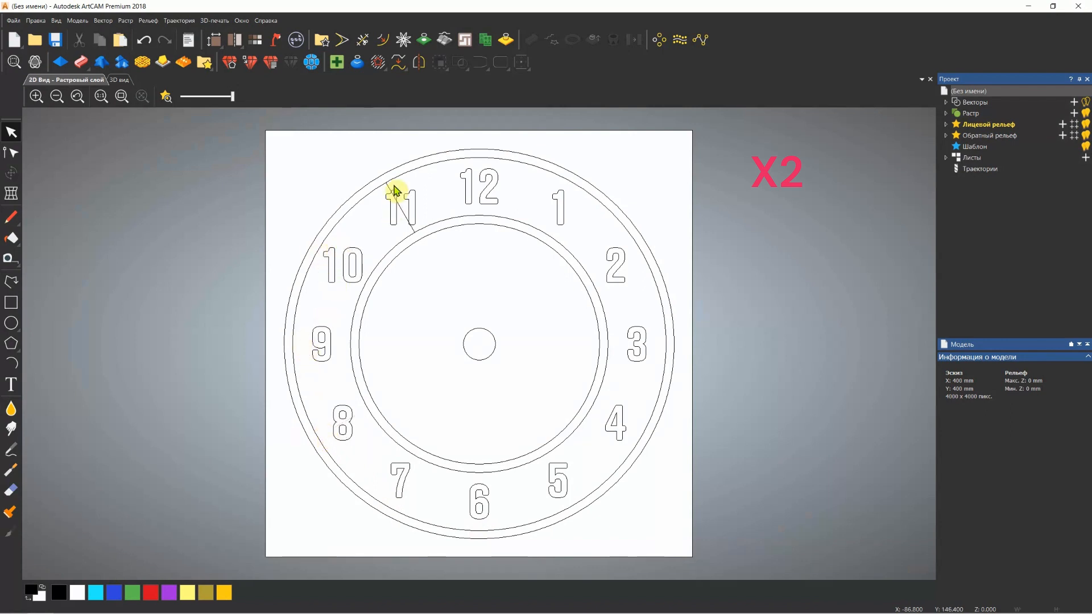
{"action": "left_click", "coordinate": [387, 187]}
{"action": "key", "text": "Delete"}
Show the dial in the 3D view and open the shape editor for the 350 mm circle just inside the outermost one
{"action": "scroll", "coordinate": [483, 348], "scroll_direction": "down", "scroll_amount": 2}
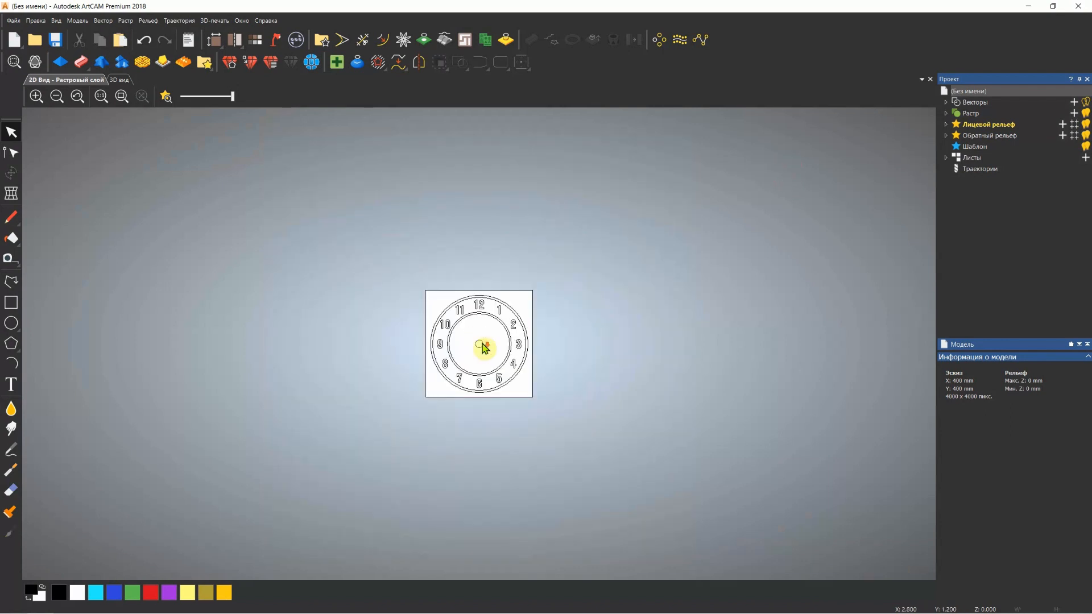
{"action": "scroll", "coordinate": [484, 347], "scroll_direction": "up", "scroll_amount": 2}
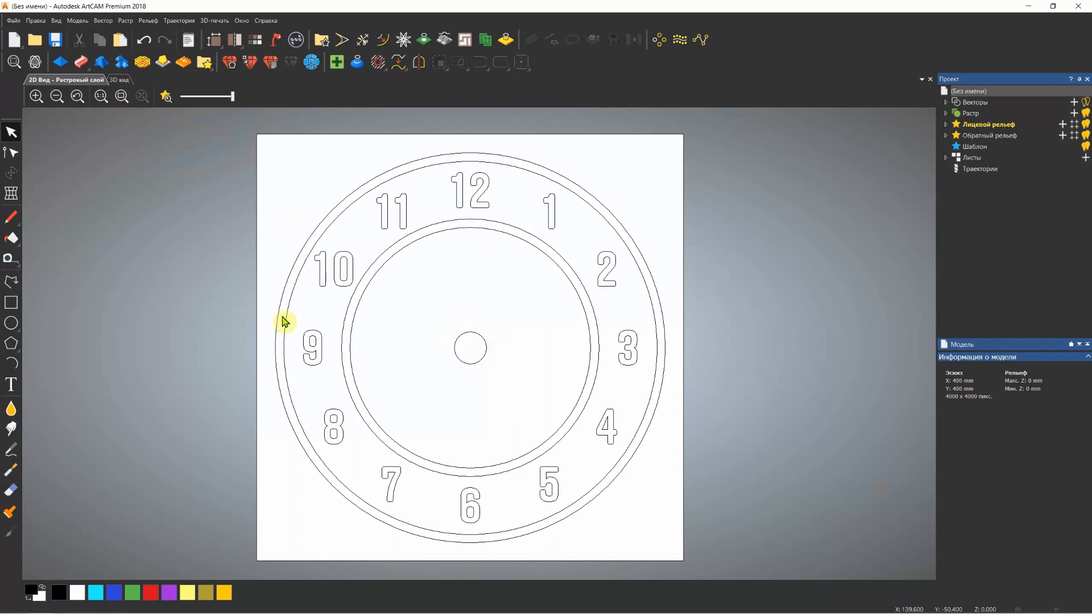
{"action": "left_click", "coordinate": [126, 81]}
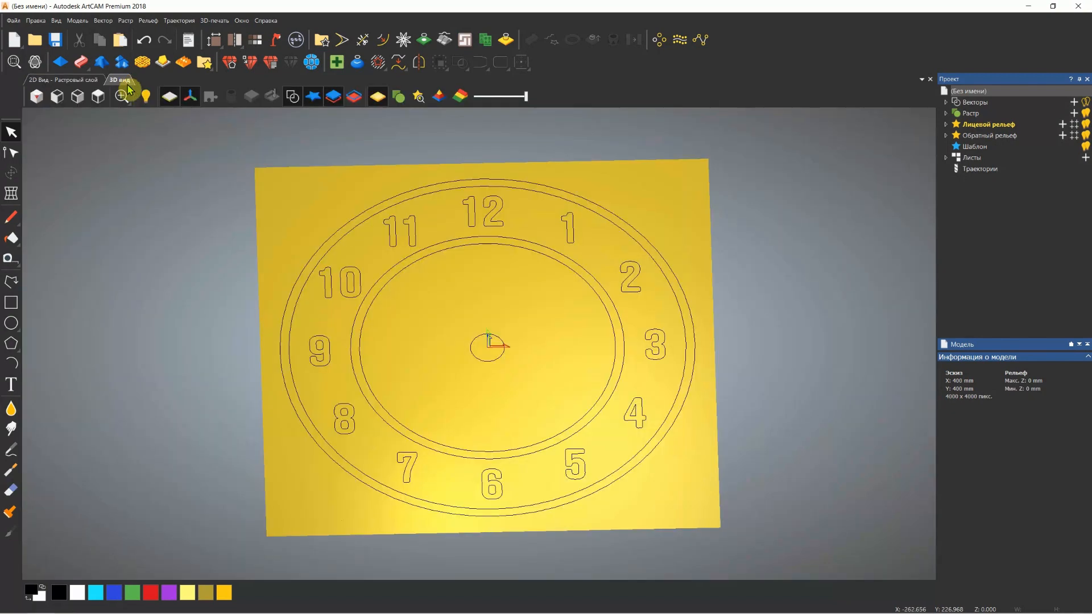
{"action": "left_click_drag", "start_coordinate": [495, 322], "coordinate": [497, 342]}
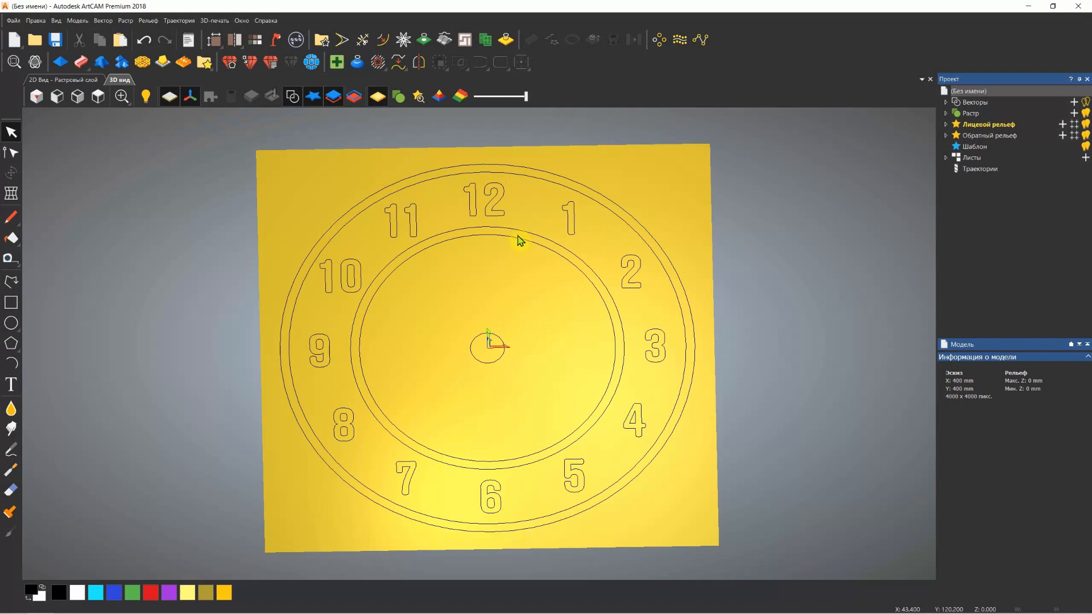
{"action": "left_click", "coordinate": [623, 223]}
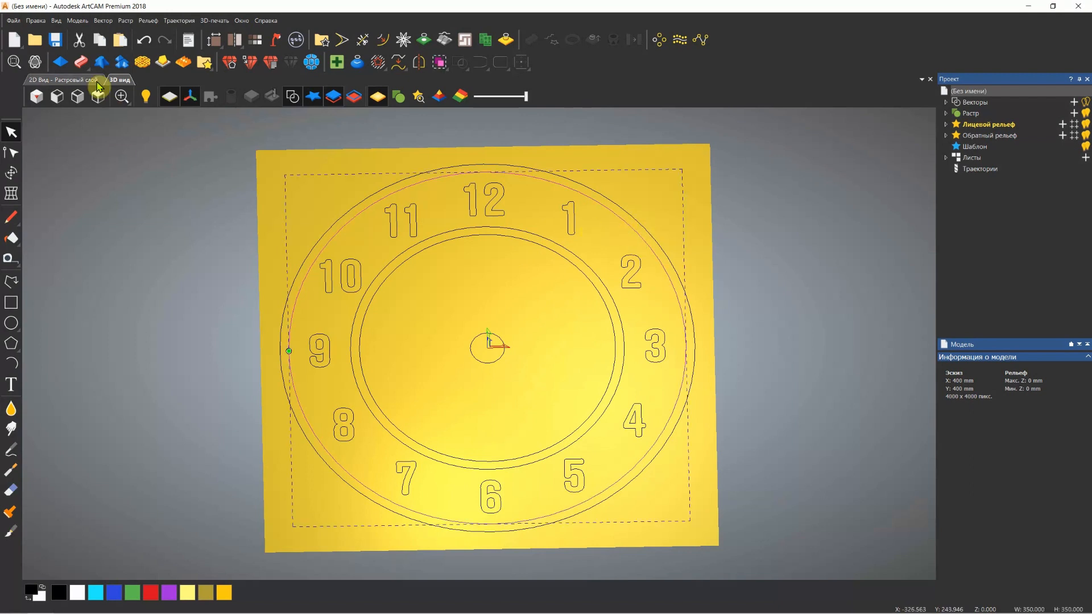
{"action": "left_click", "coordinate": [58, 63]}
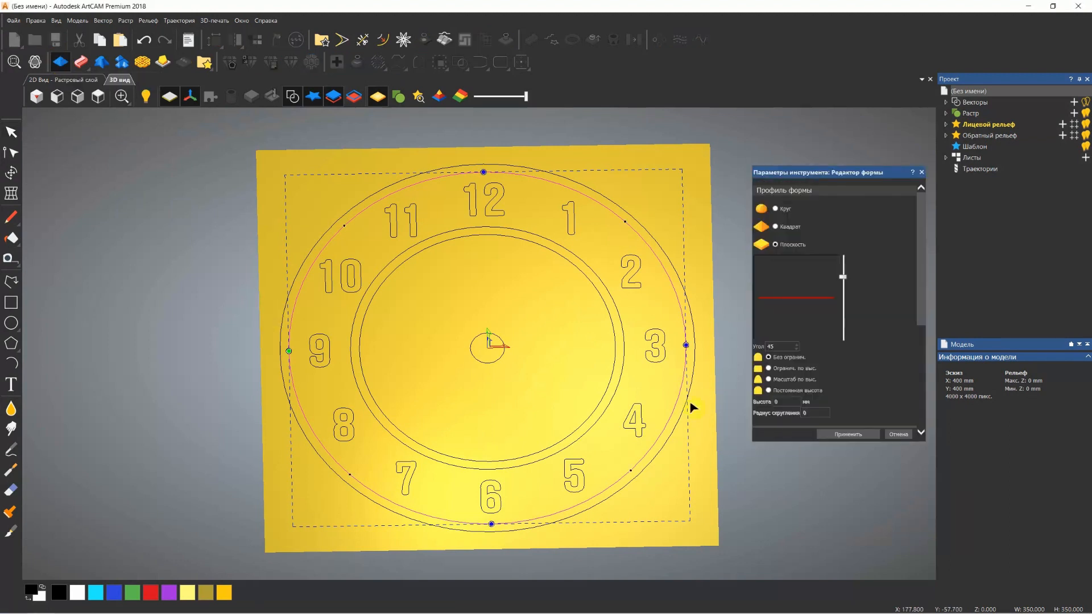
Give the circle's flat shape a starting height of 10 mm and inspect the raised relief
{"action": "scroll", "coordinate": [857, 277], "scroll_direction": "down", "scroll_amount": 1}
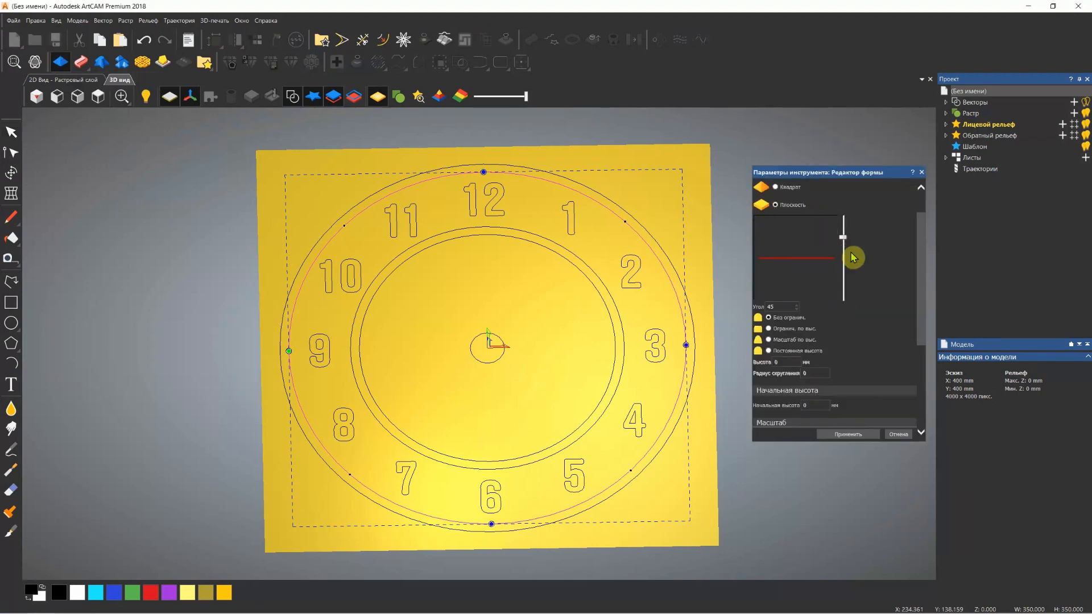
{"action": "scroll", "coordinate": [859, 259], "scroll_direction": "down", "scroll_amount": 1}
{"action": "scroll", "coordinate": [872, 292], "scroll_direction": "down", "scroll_amount": 1}
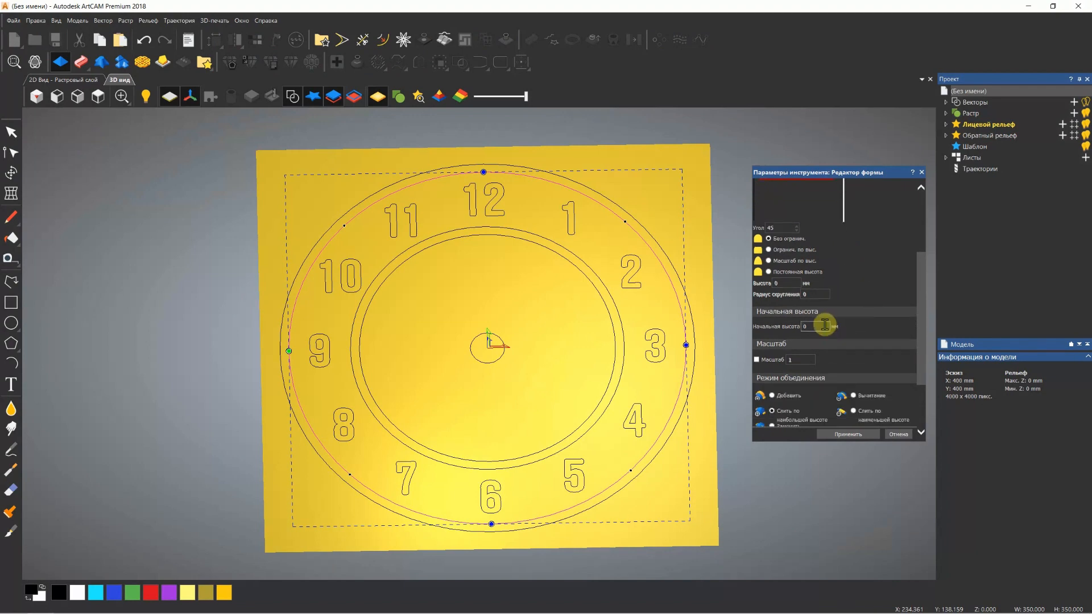
{"action": "double_click", "coordinate": [824, 326]}
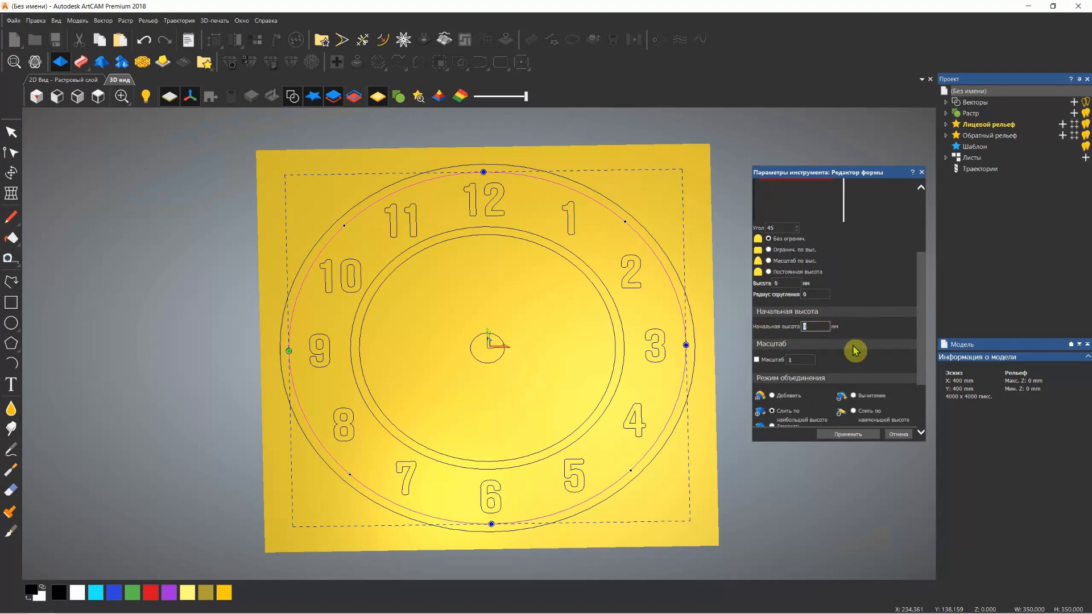
{"action": "type", "text": "10"}
{"action": "scroll", "coordinate": [586, 481], "scroll_direction": "down", "scroll_amount": 2}
{"action": "scroll", "coordinate": [499, 455], "scroll_direction": "up", "scroll_amount": 3}
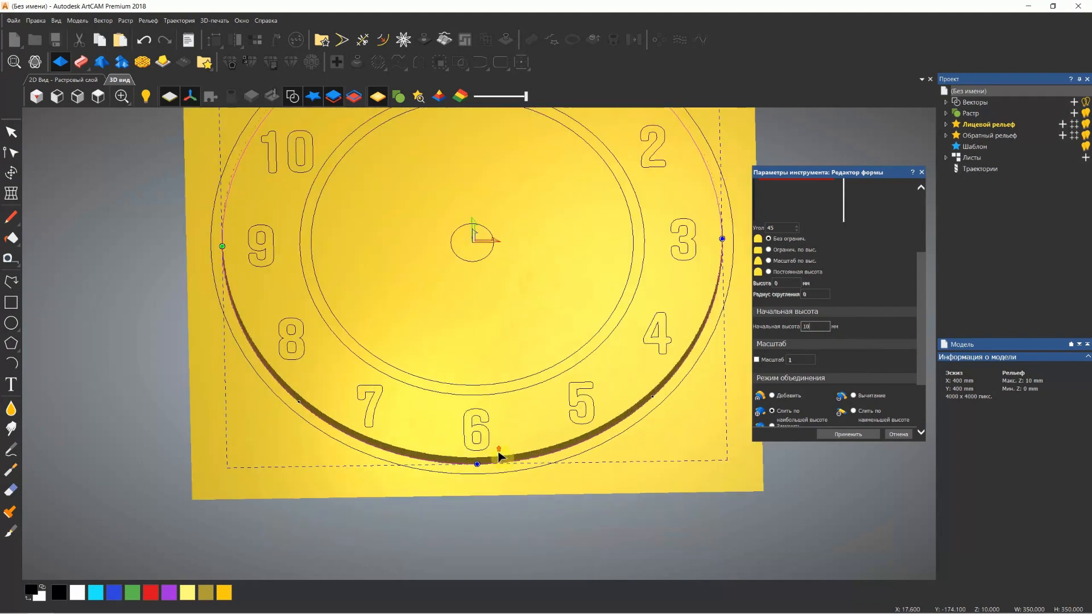
{"action": "left_click_drag", "start_coordinate": [499, 455], "coordinate": [524, 322]}
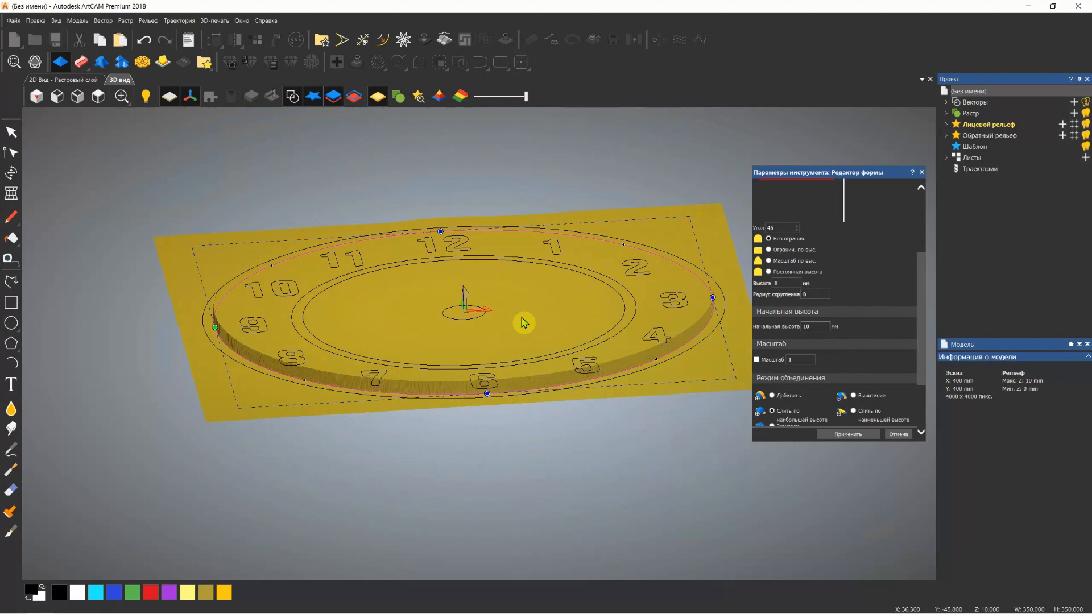
Set the circle's starting height to 15 mm with the Add combine mode, apply the shape and close the editor
{"action": "left_click_drag", "start_coordinate": [828, 327], "coordinate": [772, 332]}
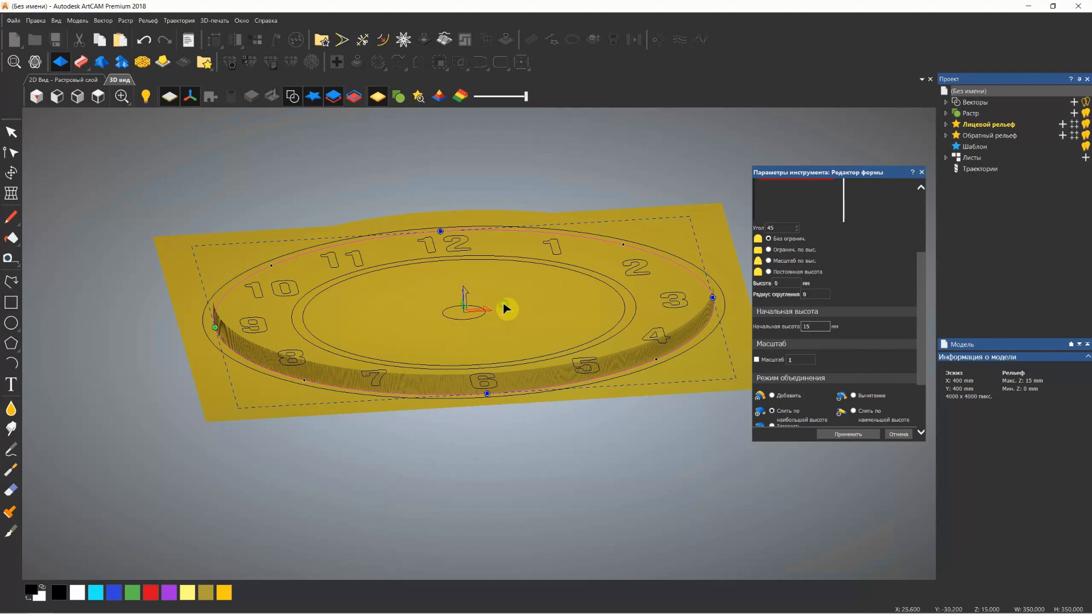
{"action": "left_click_drag", "start_coordinate": [506, 308], "coordinate": [488, 410]}
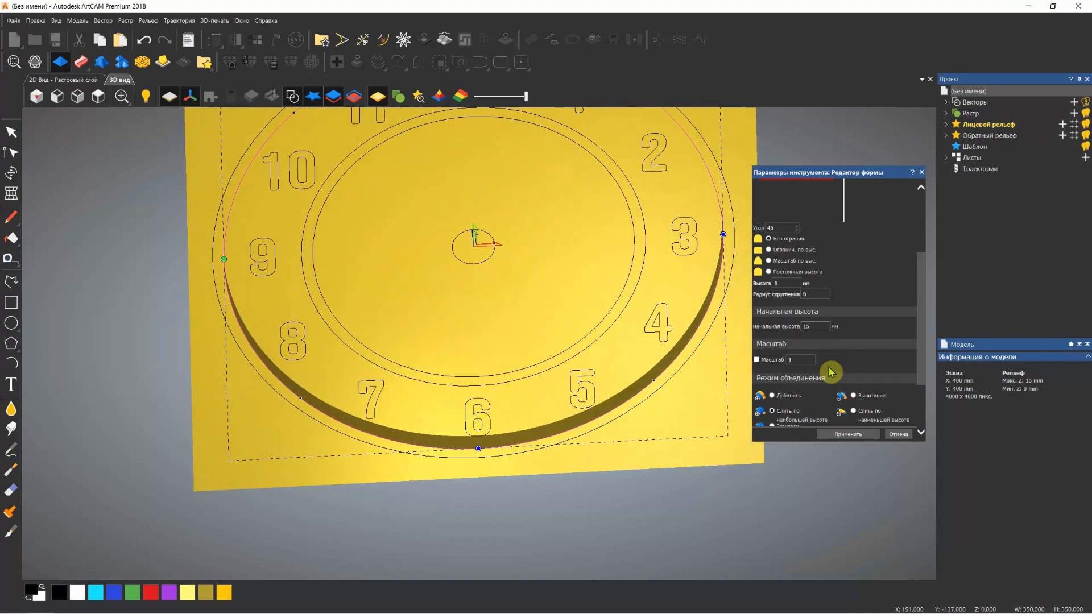
{"action": "scroll", "coordinate": [831, 370], "scroll_direction": "down", "scroll_amount": 2}
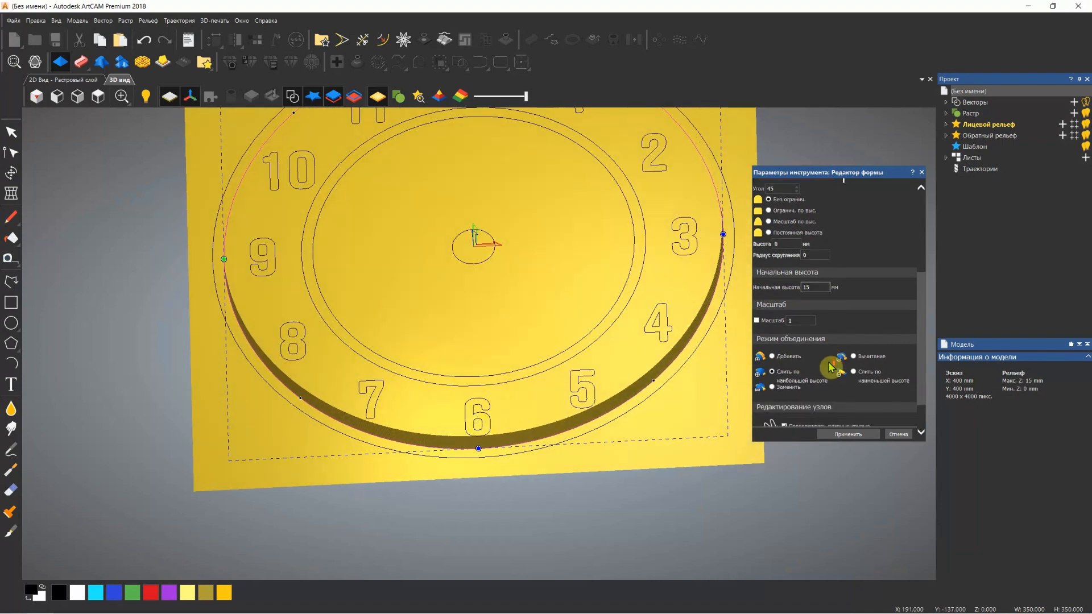
{"action": "left_click", "coordinate": [772, 357]}
{"action": "mouse_move", "coordinate": [508, 374]}
{"action": "left_mouse_down"}
{"action": "mouse_move", "coordinate": [483, 419]}
{"action": "mouse_move", "coordinate": [510, 304]}
{"action": "mouse_move", "coordinate": [507, 365]}
{"action": "left_mouse_up"}
{"action": "scroll", "coordinate": [858, 361], "scroll_direction": "down", "scroll_amount": 2}
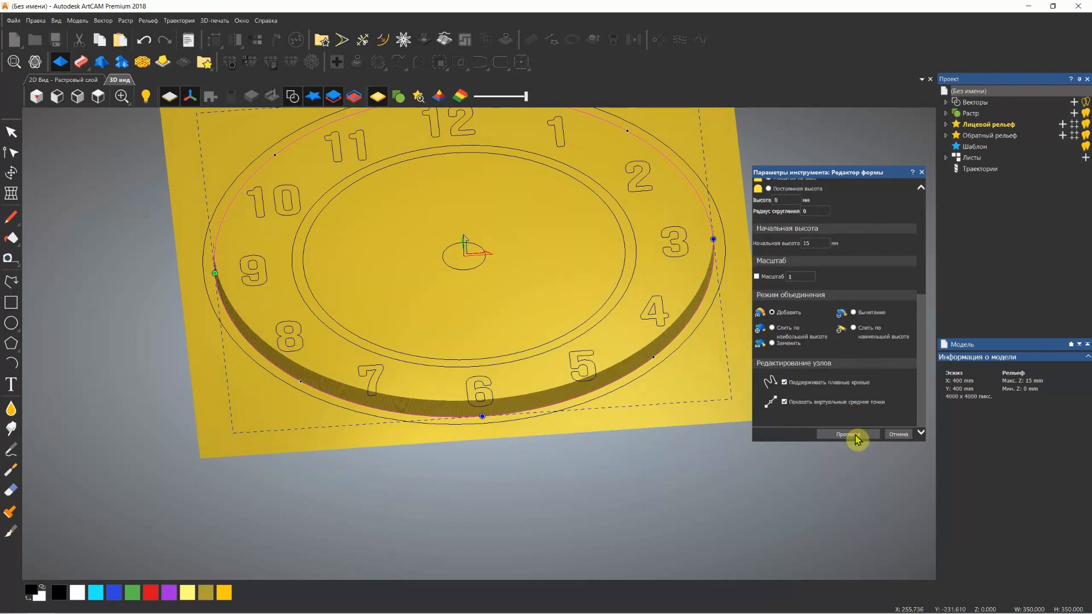
{"action": "left_click", "coordinate": [922, 172]}
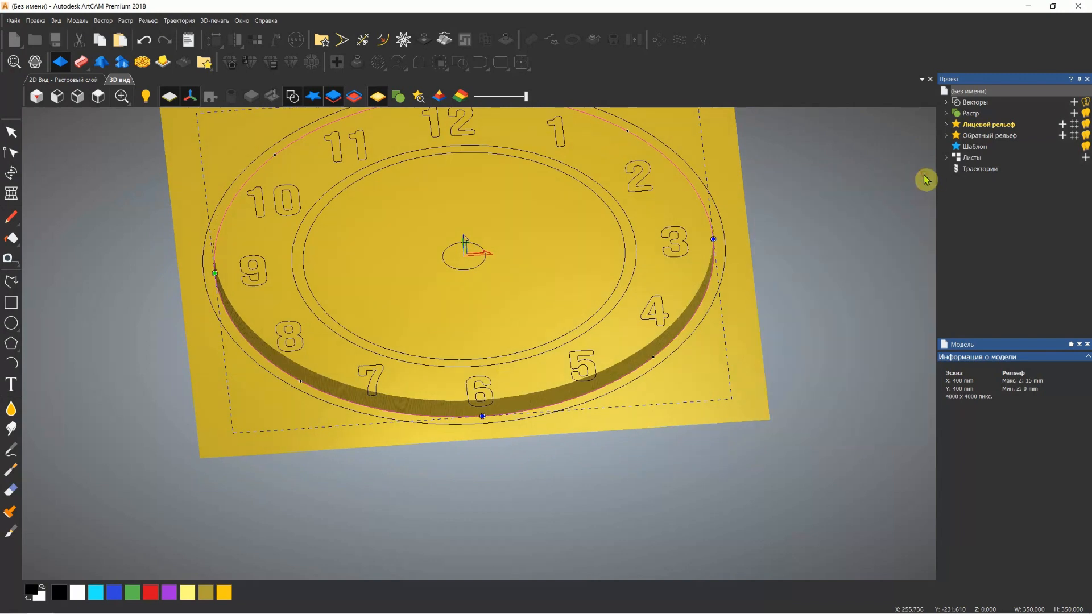
Hide the vectors and the zero plane in the 3D view so only the raised disc is displayed
{"action": "scroll", "coordinate": [571, 221], "scroll_direction": "up", "scroll_amount": 3}
{"action": "scroll", "coordinate": [546, 234], "scroll_direction": "down", "scroll_amount": 4}
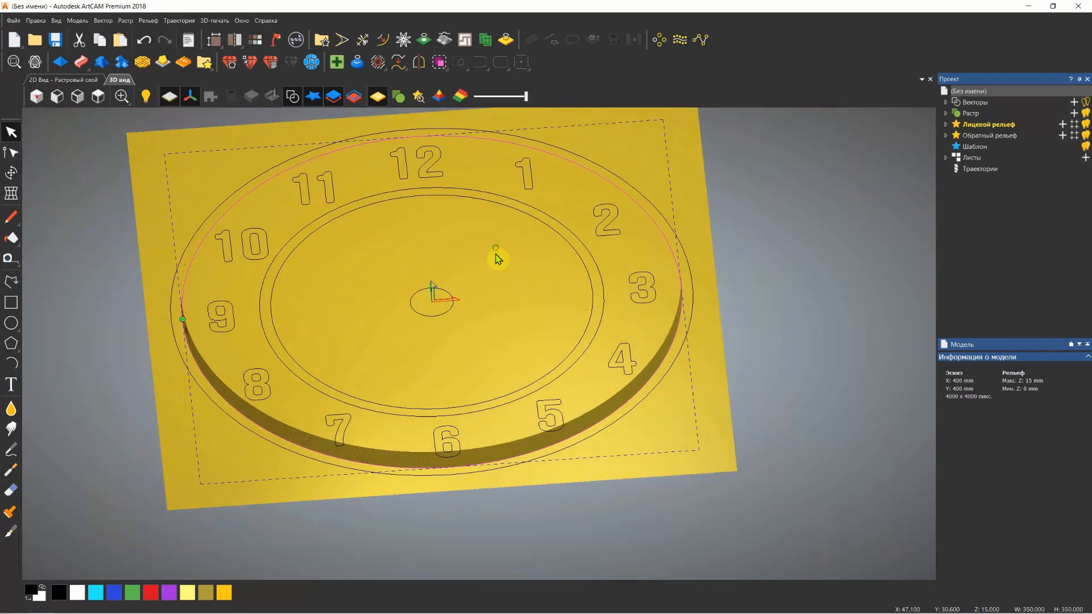
{"action": "left_click", "coordinate": [294, 103]}
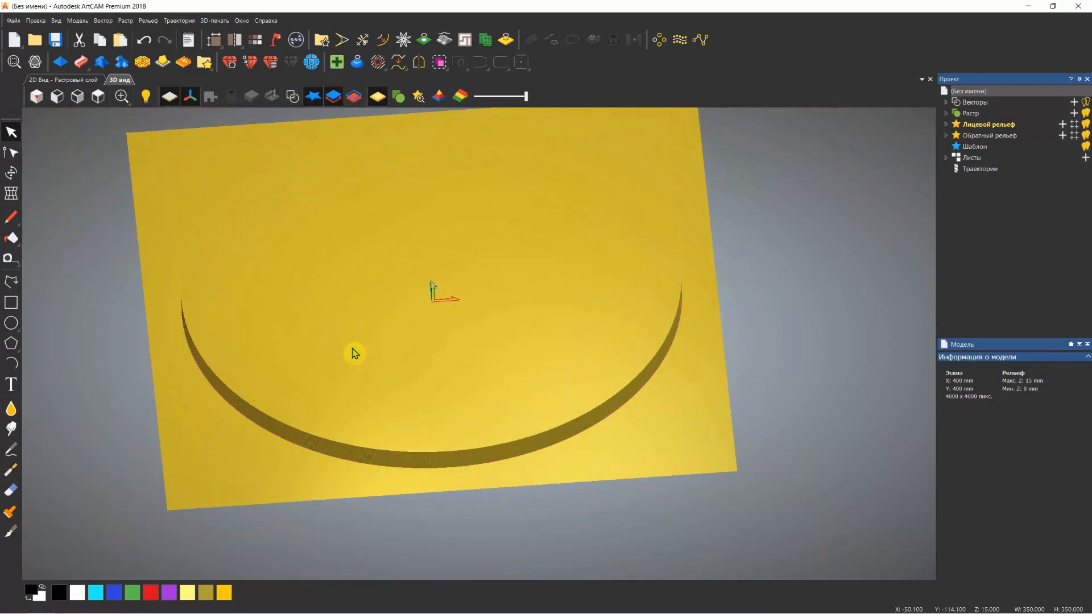
{"action": "left_click_drag", "start_coordinate": [354, 354], "coordinate": [392, 350]}
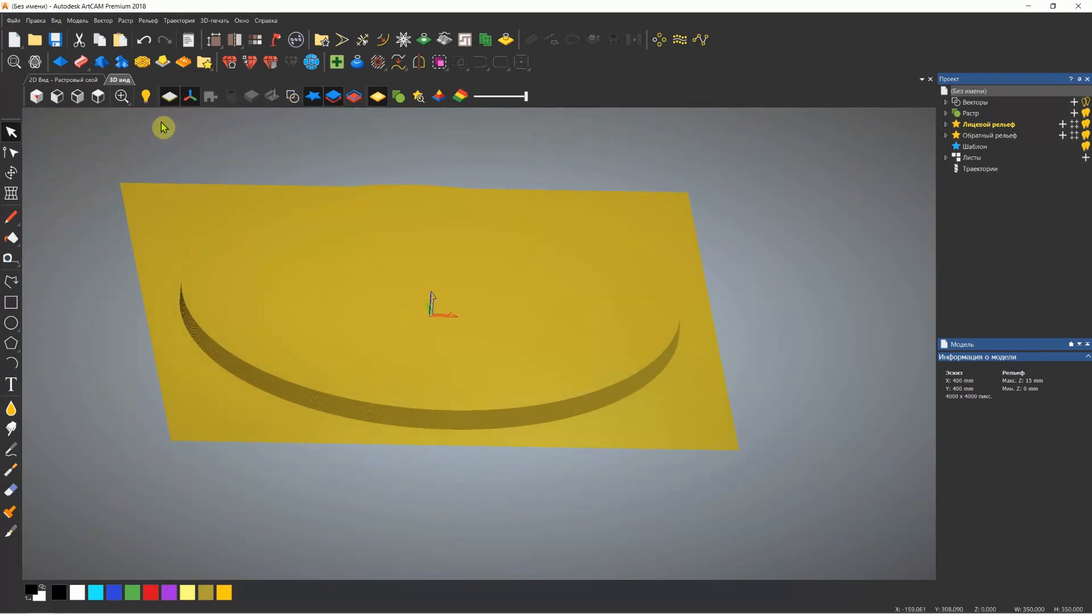
{"action": "left_click", "coordinate": [169, 103]}
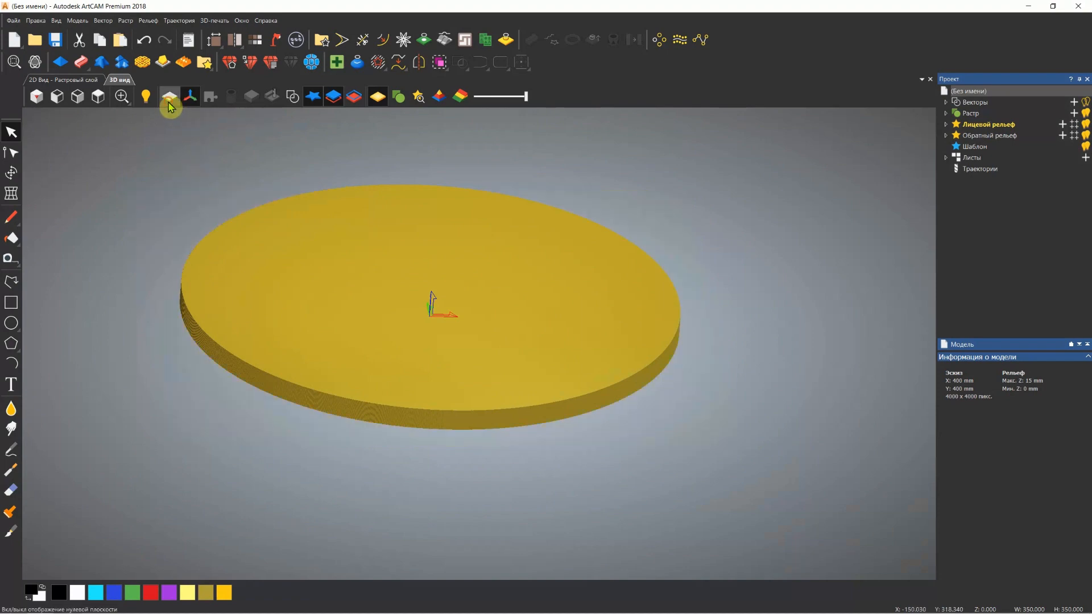
Show the zero plane and the vectors again in the 3D view of the disc
{"action": "left_click_drag", "start_coordinate": [297, 317], "coordinate": [332, 398]}
{"action": "left_click_drag", "start_coordinate": [555, 219], "coordinate": [529, 230]}
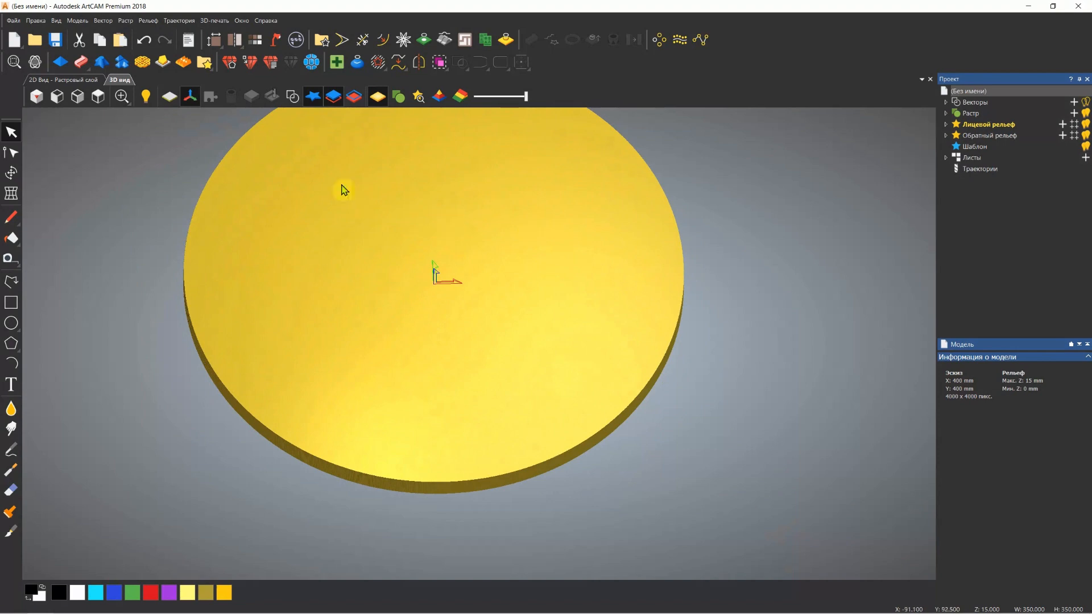
{"action": "left_click", "coordinate": [171, 99]}
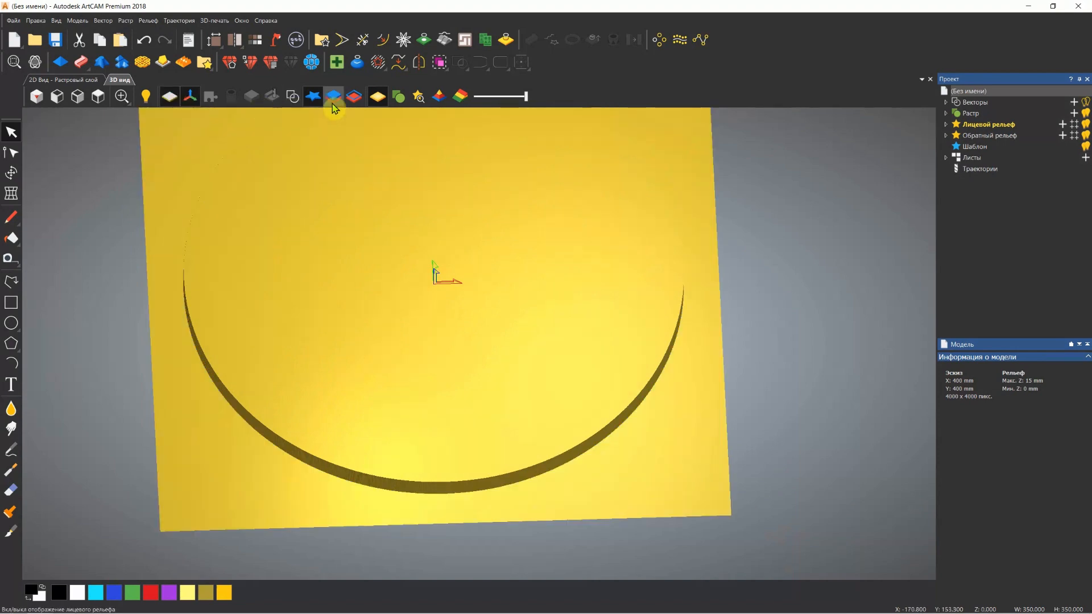
{"action": "left_click", "coordinate": [292, 98]}
{"action": "scroll", "coordinate": [420, 290], "scroll_direction": "down", "scroll_amount": 3}
{"action": "scroll", "coordinate": [438, 249], "scroll_direction": "up", "scroll_amount": 2}
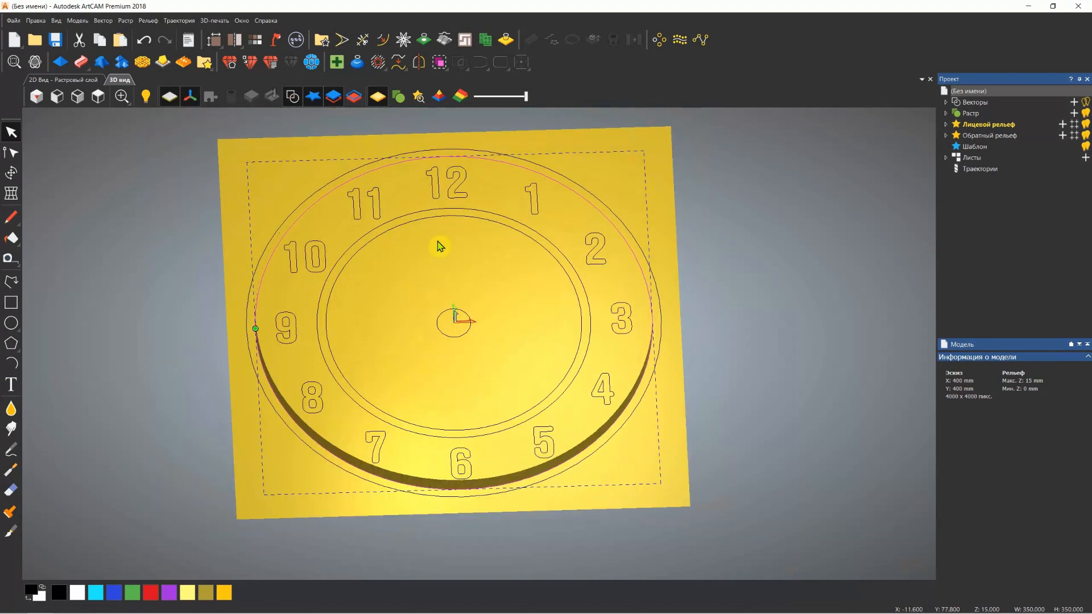
Select the two outermost circles together and give the ring between them a round profile in the shape editor
{"action": "left_click", "coordinate": [635, 218]}
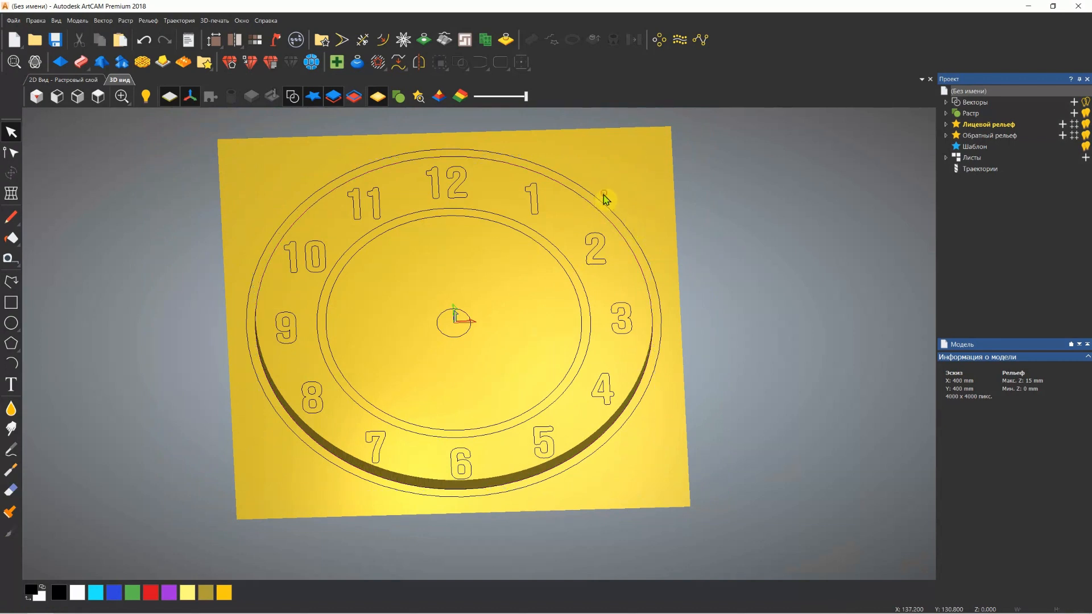
{"action": "left_click", "coordinate": [592, 214]}
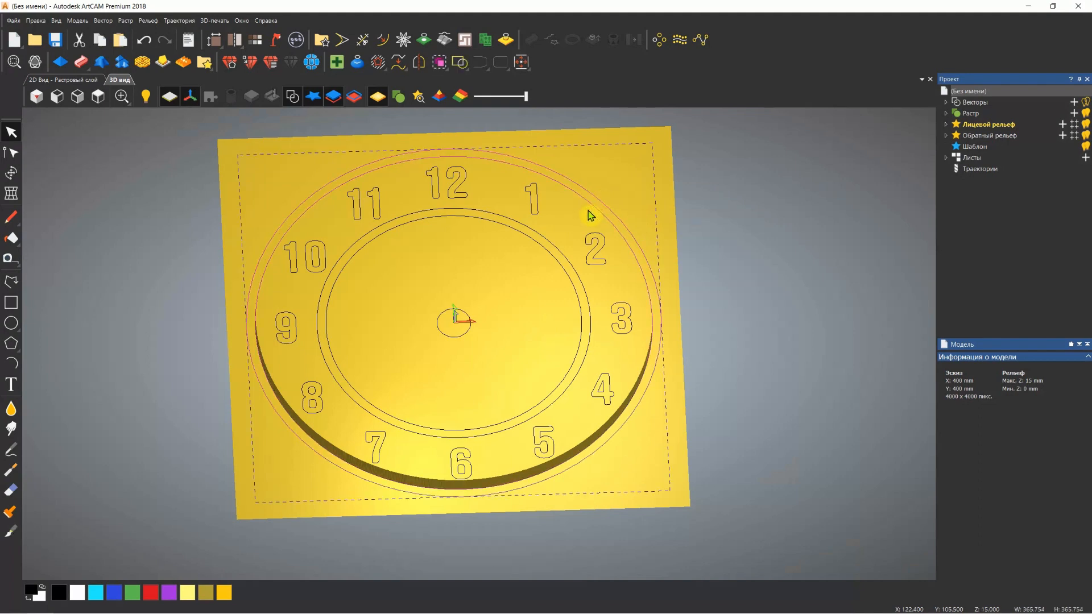
{"action": "left_click", "coordinate": [59, 62]}
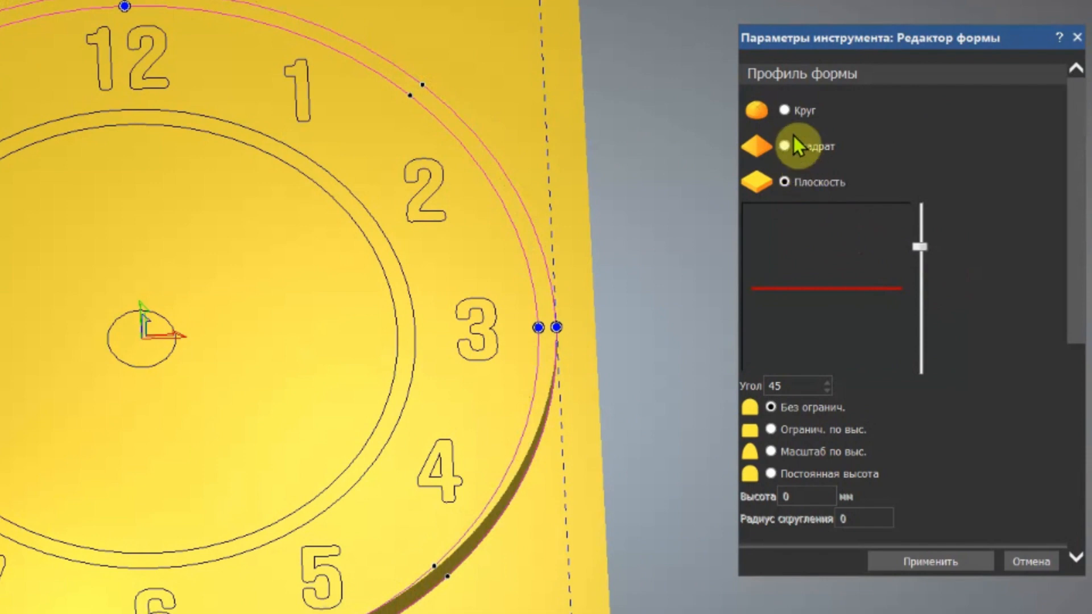
{"action": "left_click", "coordinate": [786, 110]}
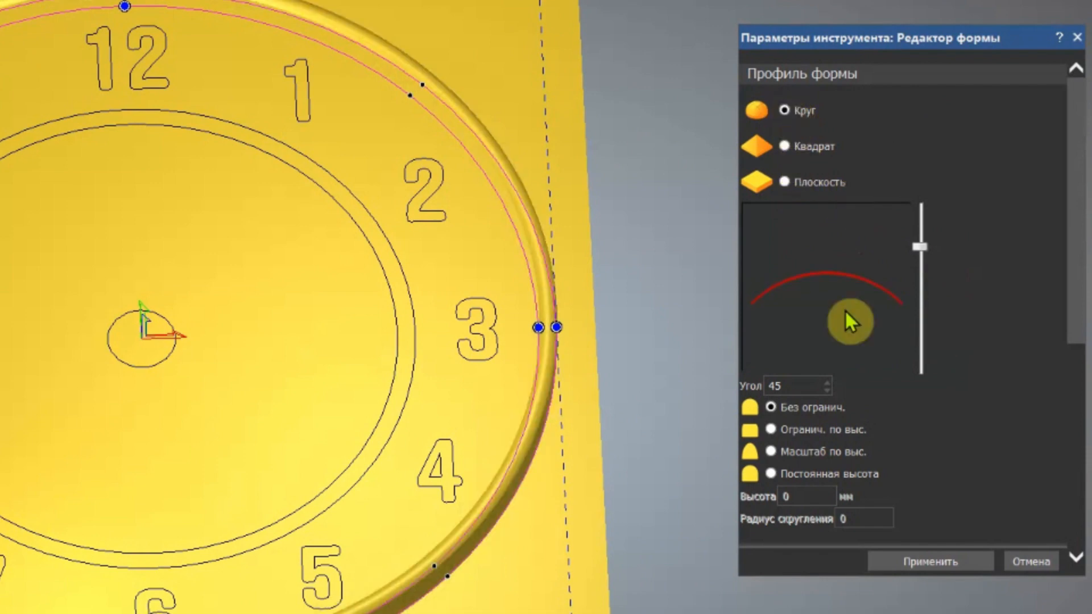
{"action": "left_click_drag", "start_coordinate": [544, 402], "coordinate": [541, 338]}
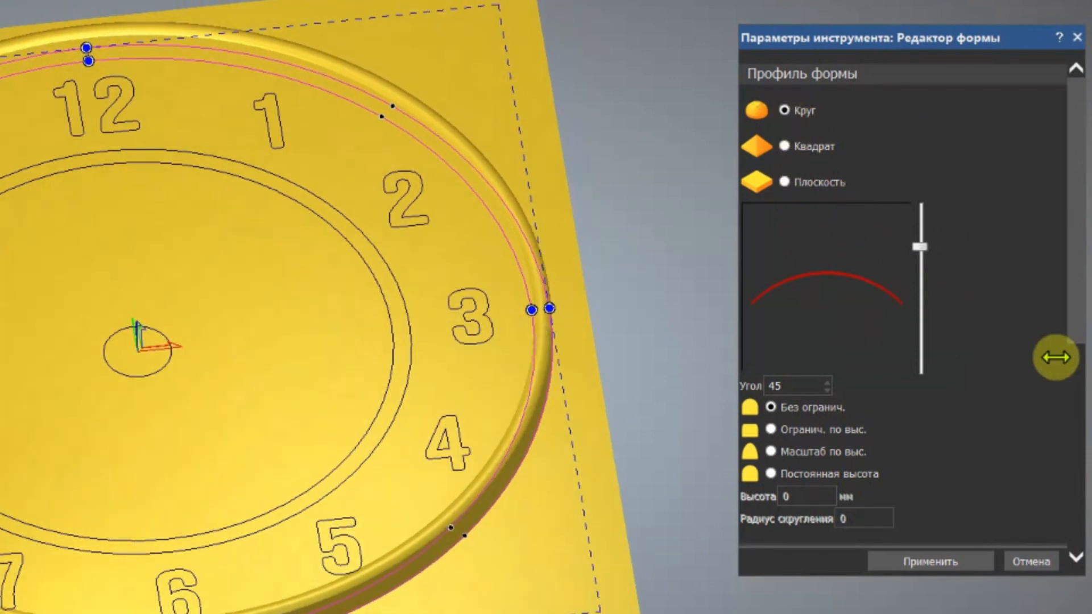
Apply the rim's round shape with a 15 mm starting height and the Add combine mode, and close the editor
{"action": "scroll", "coordinate": [1037, 364], "scroll_direction": "down", "scroll_amount": 5}
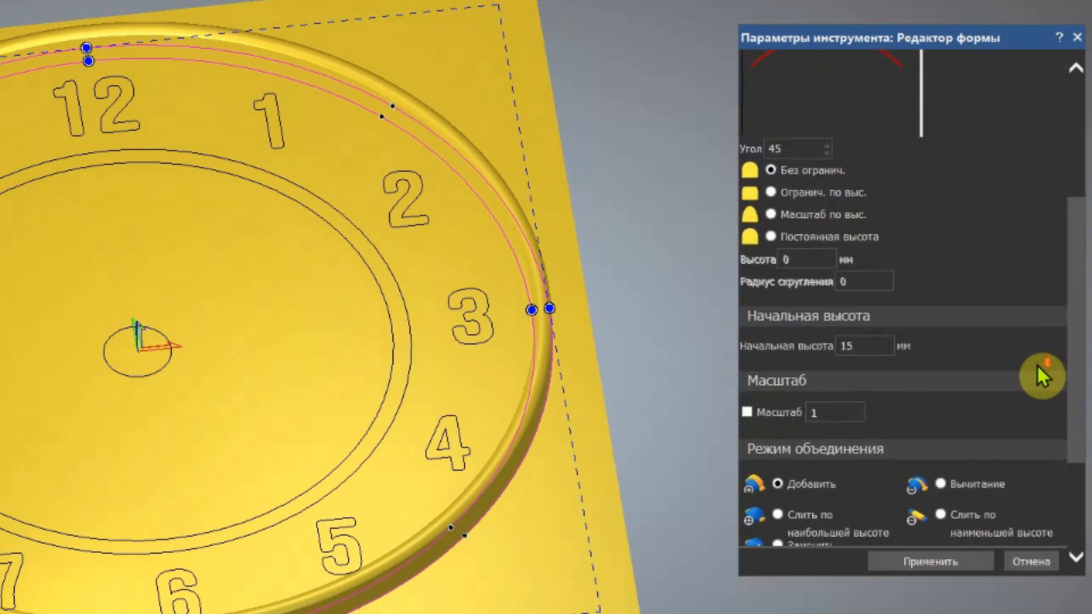
{"action": "scroll", "coordinate": [524, 343], "scroll_direction": "up", "scroll_amount": 2}
{"action": "left_click_drag", "start_coordinate": [524, 343], "coordinate": [541, 145]}
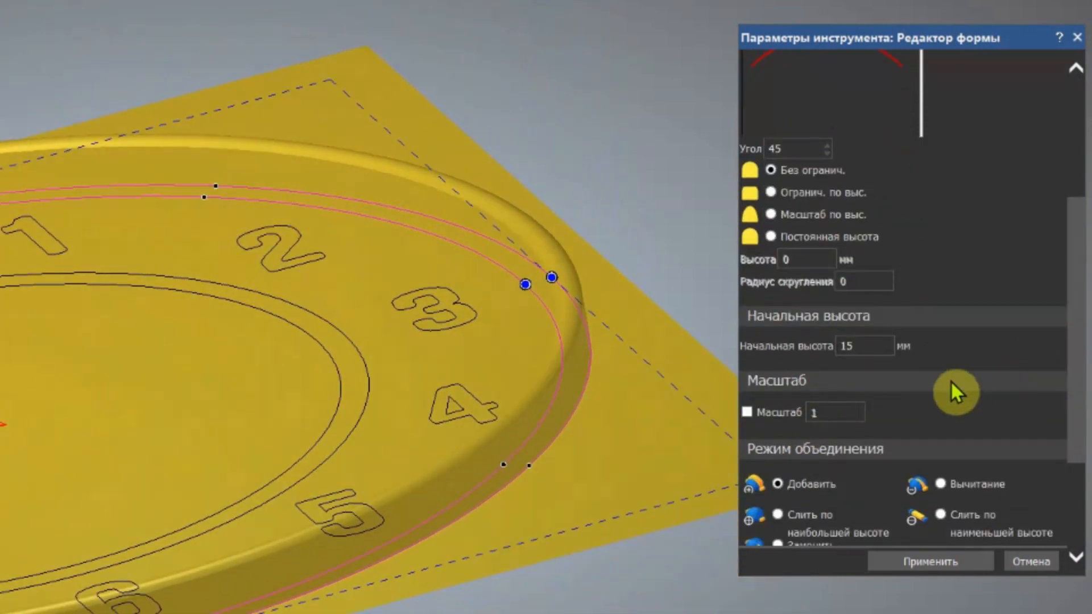
{"action": "scroll", "coordinate": [956, 390], "scroll_direction": "down", "scroll_amount": 2}
{"action": "scroll", "coordinate": [575, 285], "scroll_direction": "up", "scroll_amount": 3}
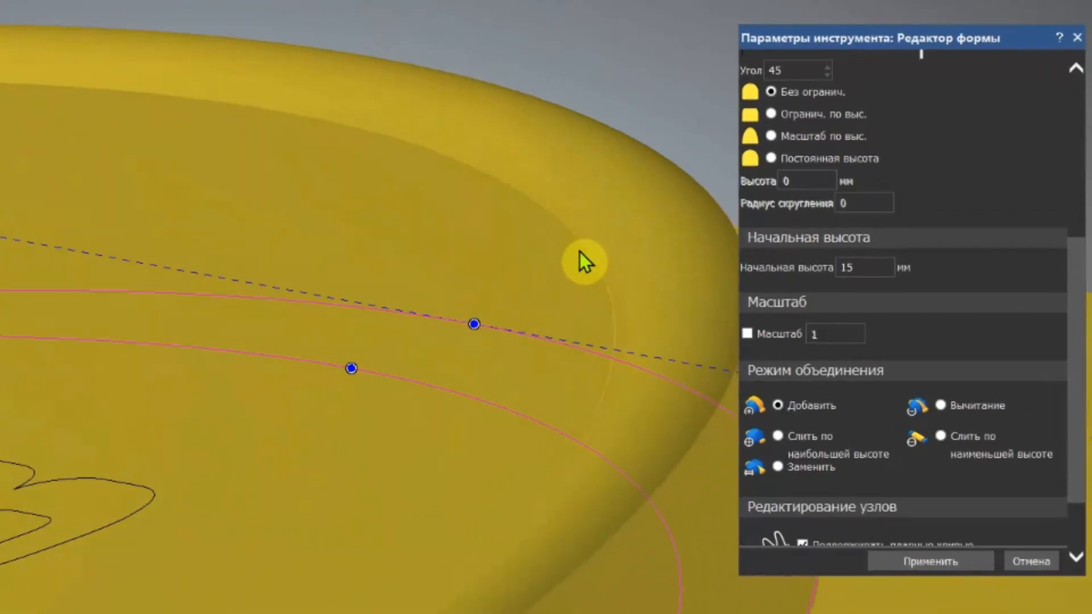
{"action": "left_click_drag", "start_coordinate": [583, 224], "coordinate": [510, 285]}
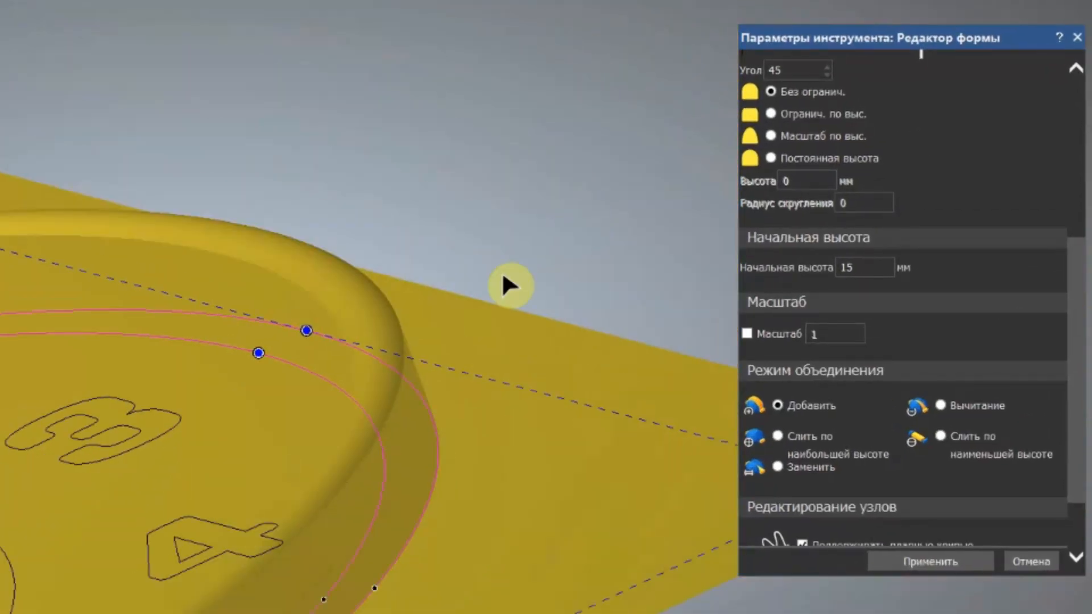
{"action": "left_click", "coordinate": [963, 563]}
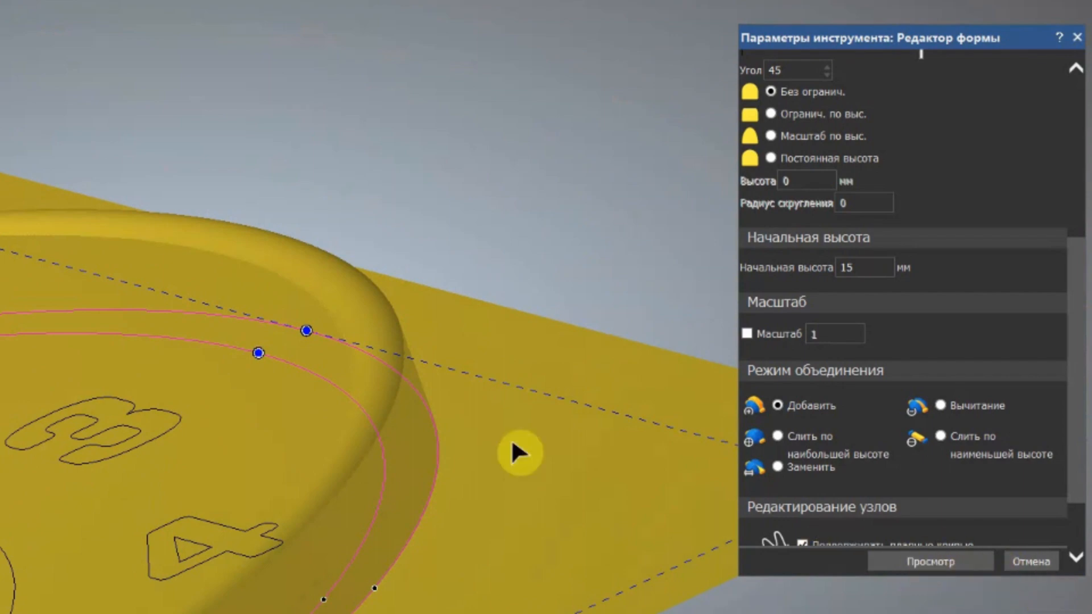
{"action": "left_click_drag", "start_coordinate": [532, 310], "coordinate": [589, 466]}
{"action": "scroll", "coordinate": [563, 441], "scroll_direction": "down", "scroll_amount": 6}
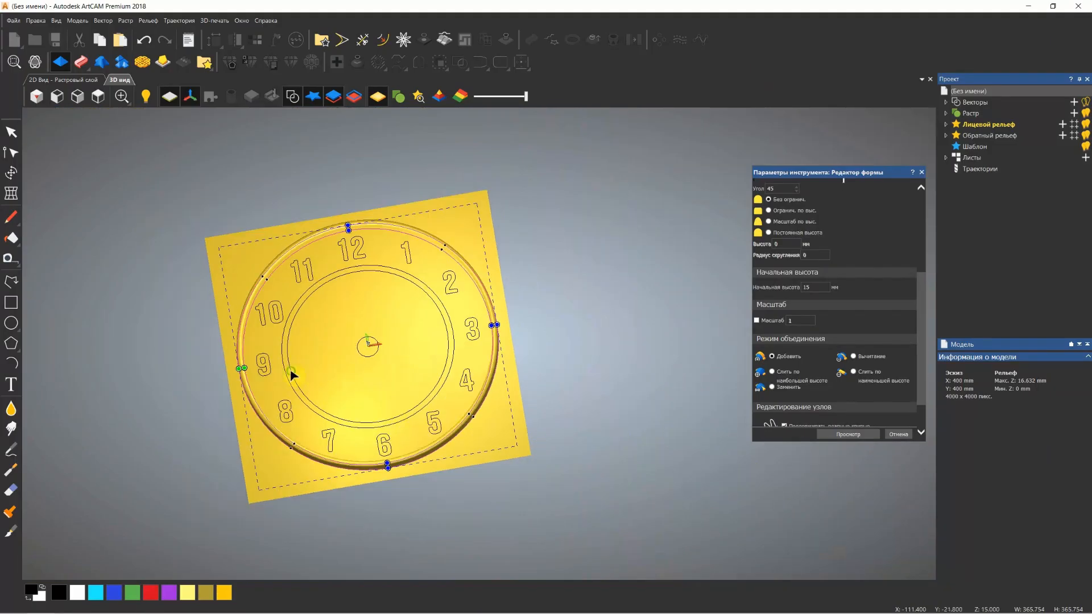
{"action": "left_click_drag", "start_coordinate": [292, 376], "coordinate": [298, 276]}
{"action": "left_click", "coordinate": [921, 172]}
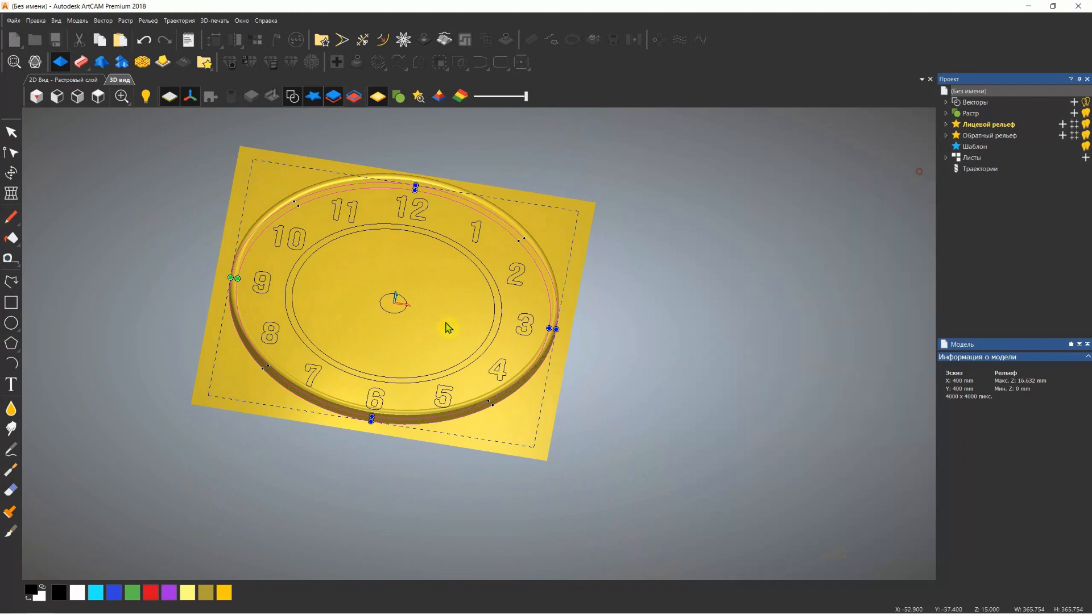
View the model from above and select all the dial numerals from 1 to 12 together
{"action": "left_click_drag", "start_coordinate": [448, 328], "coordinate": [310, 361]}
{"action": "scroll", "coordinate": [315, 305], "scroll_direction": "up", "scroll_amount": 2}
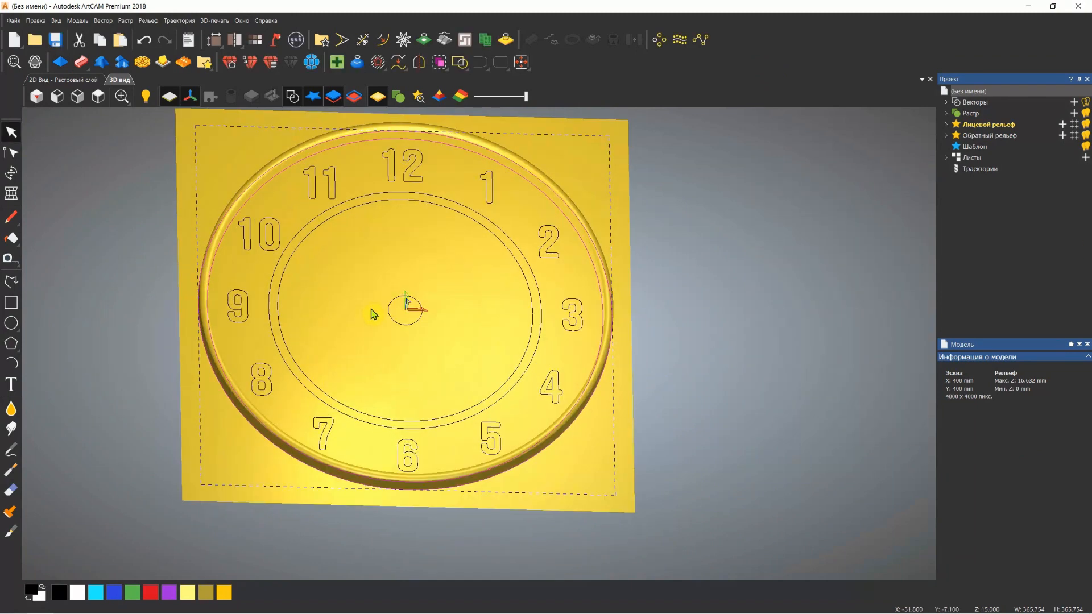
{"action": "left_click_drag", "start_coordinate": [406, 291], "coordinate": [390, 257]}
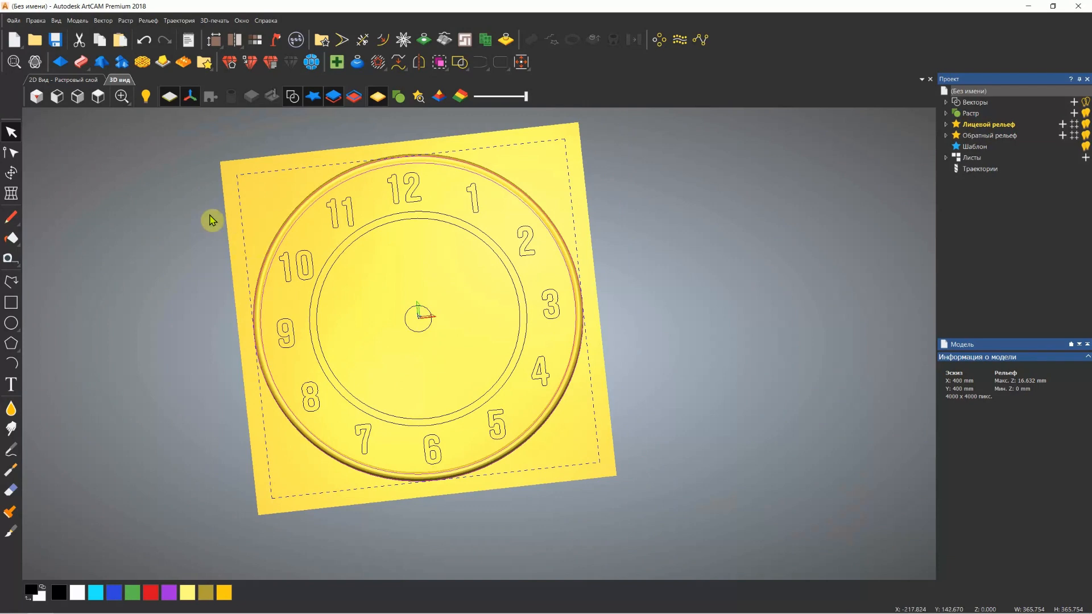
{"action": "left_click", "coordinate": [99, 97]}
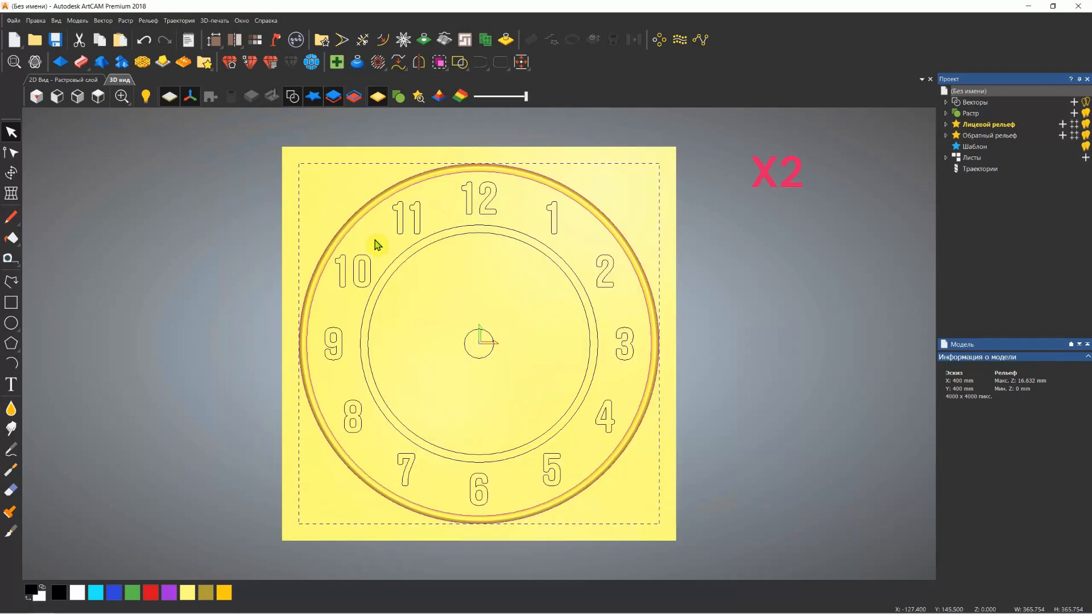
{"action": "left_click_drag", "start_coordinate": [255, 157], "coordinate": [663, 292]}
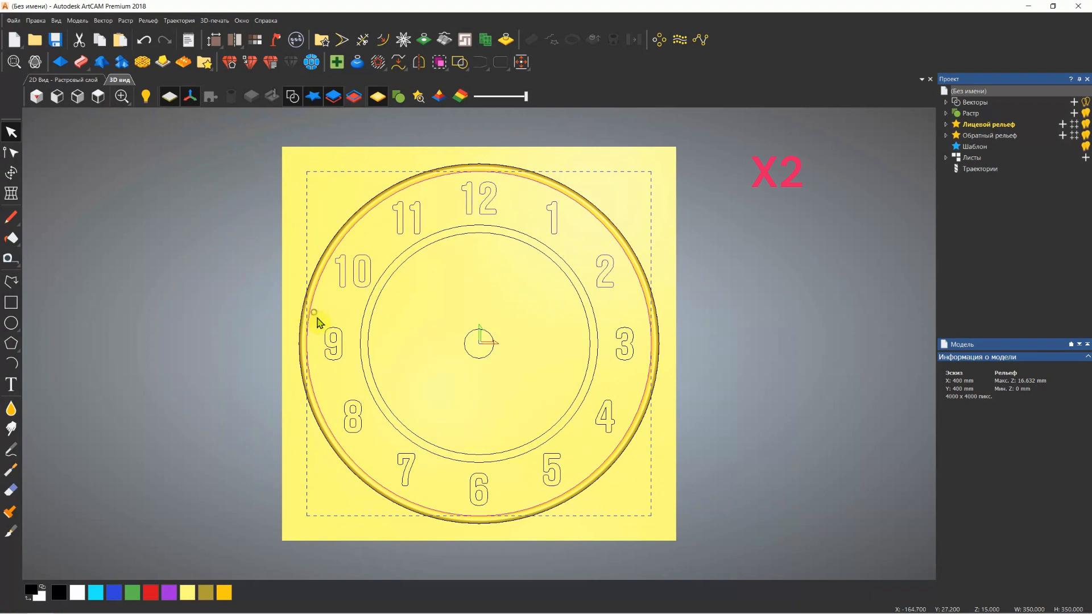
{"action": "left_click_drag", "start_coordinate": [267, 155], "coordinate": [719, 306]}
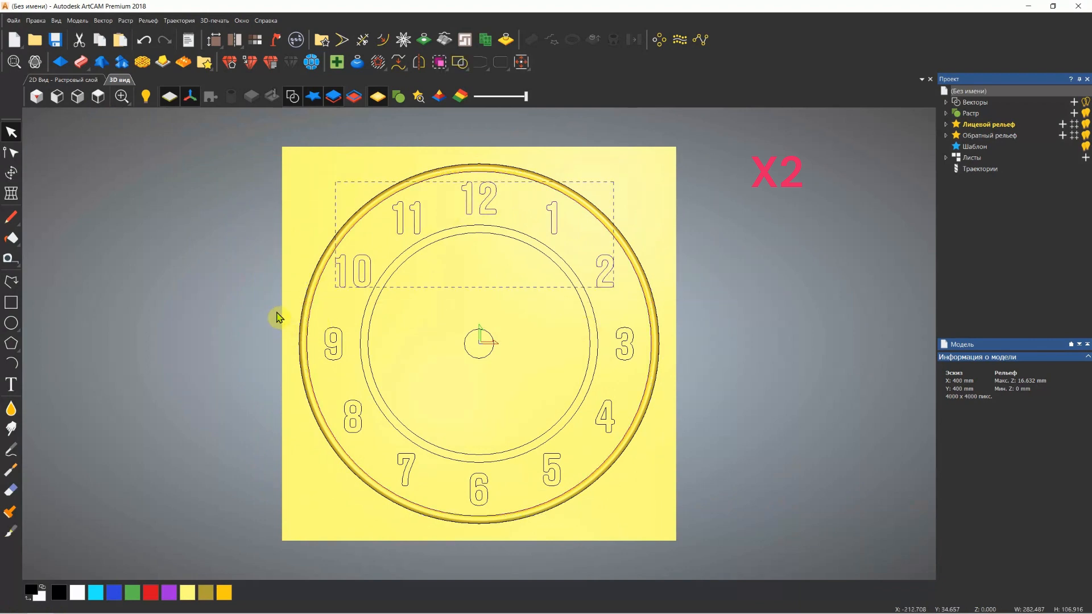
{"action": "left_click_drag", "start_coordinate": [241, 378], "coordinate": [659, 499], "text": "shift"}
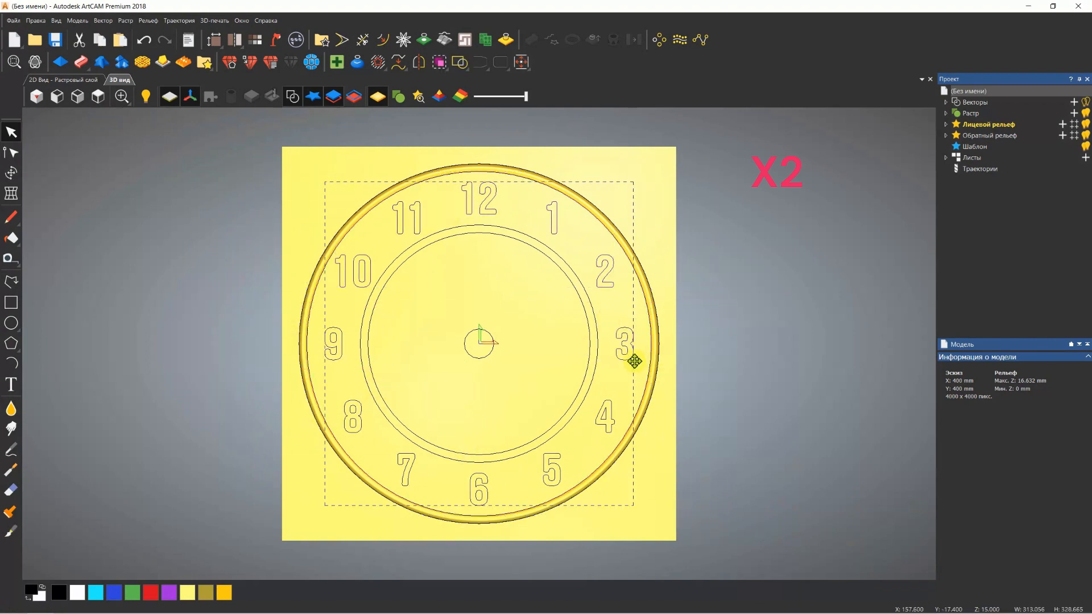
Give the selected numerals a round profile in the shape editor and inspect their raised relief up close
{"action": "left_click", "coordinate": [60, 62]}
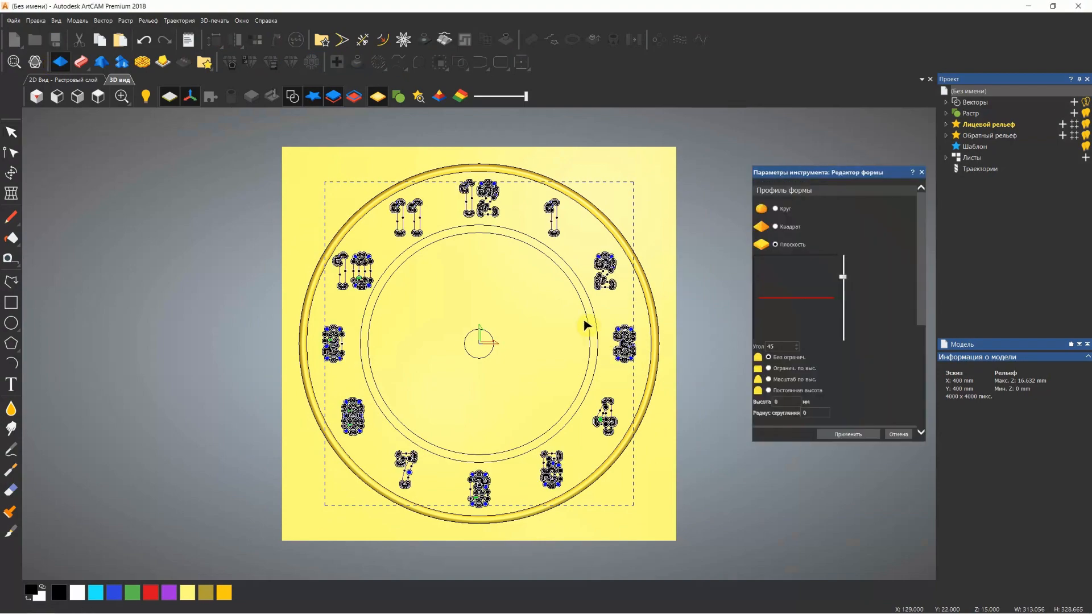
{"action": "left_click", "coordinate": [776, 209]}
{"action": "scroll", "coordinate": [509, 242], "scroll_direction": "up", "scroll_amount": 2}
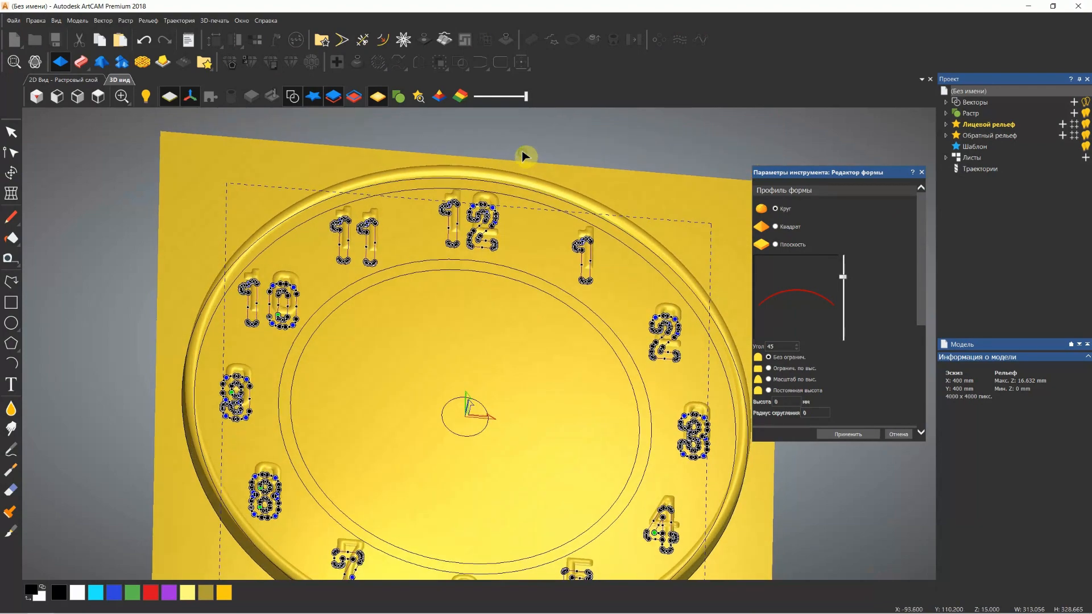
{"action": "scroll", "coordinate": [342, 246], "scroll_direction": "up", "scroll_amount": 5}
{"action": "scroll", "coordinate": [409, 256], "scroll_direction": "down", "scroll_amount": 2}
{"action": "scroll", "coordinate": [426, 215], "scroll_direction": "up", "scroll_amount": 4}
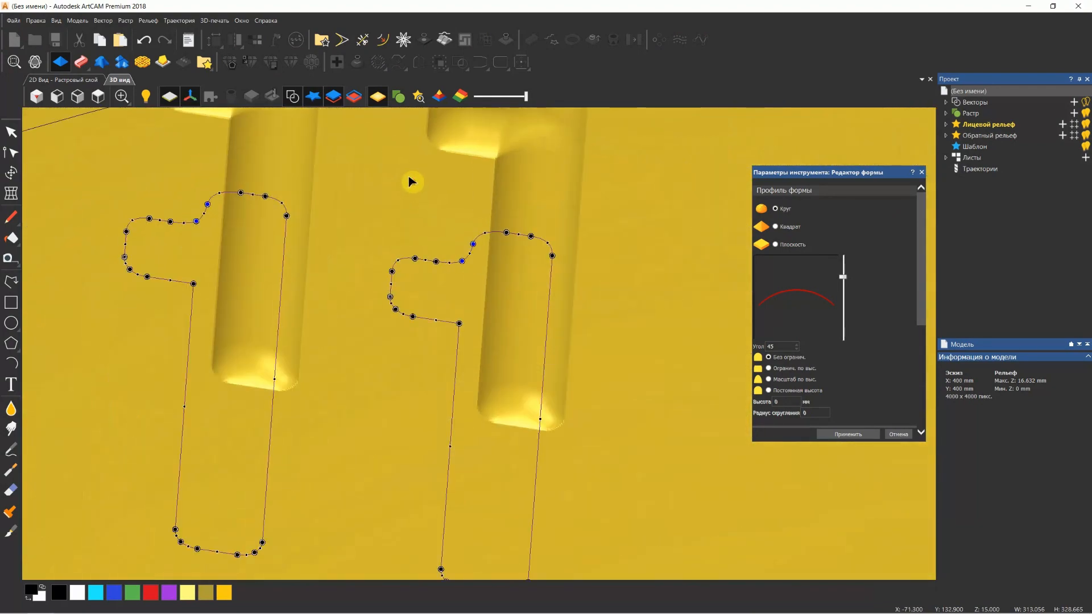
{"action": "scroll", "coordinate": [439, 203], "scroll_direction": "down", "scroll_amount": 3}
{"action": "left_click_drag", "start_coordinate": [240, 300], "coordinate": [194, 288]}
{"action": "left_click_drag", "start_coordinate": [739, 500], "coordinate": [808, 314]}
{"action": "left_click_drag", "start_coordinate": [544, 417], "coordinate": [647, 264]}
{"action": "left_click_drag", "start_coordinate": [500, 324], "coordinate": [490, 332]}
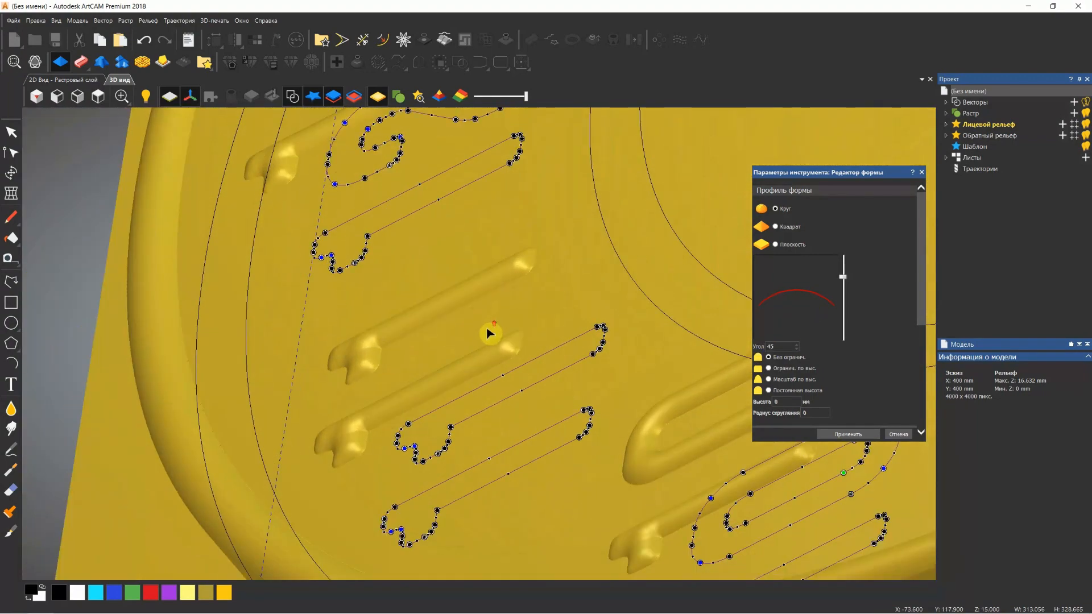
Set the numerals' starting height to 1 mm with the Add combine mode, apply the shape and close the editor
{"action": "scroll", "coordinate": [854, 359], "scroll_direction": "down", "scroll_amount": 3}
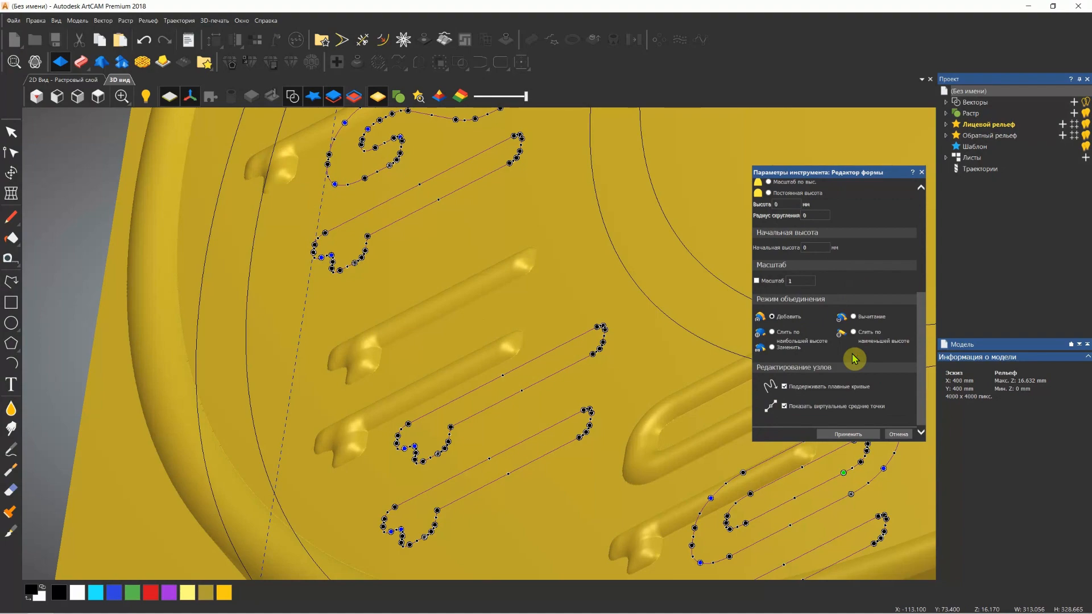
{"action": "left_click", "coordinate": [817, 246]}
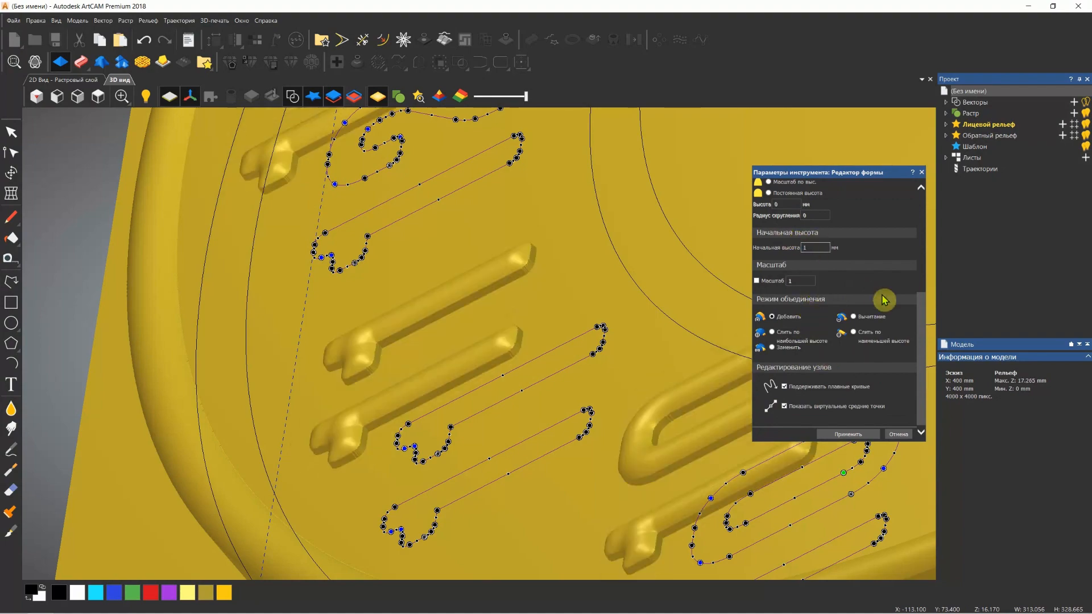
{"action": "middle_click_drag", "start_coordinate": [464, 376], "coordinate": [508, 392]}
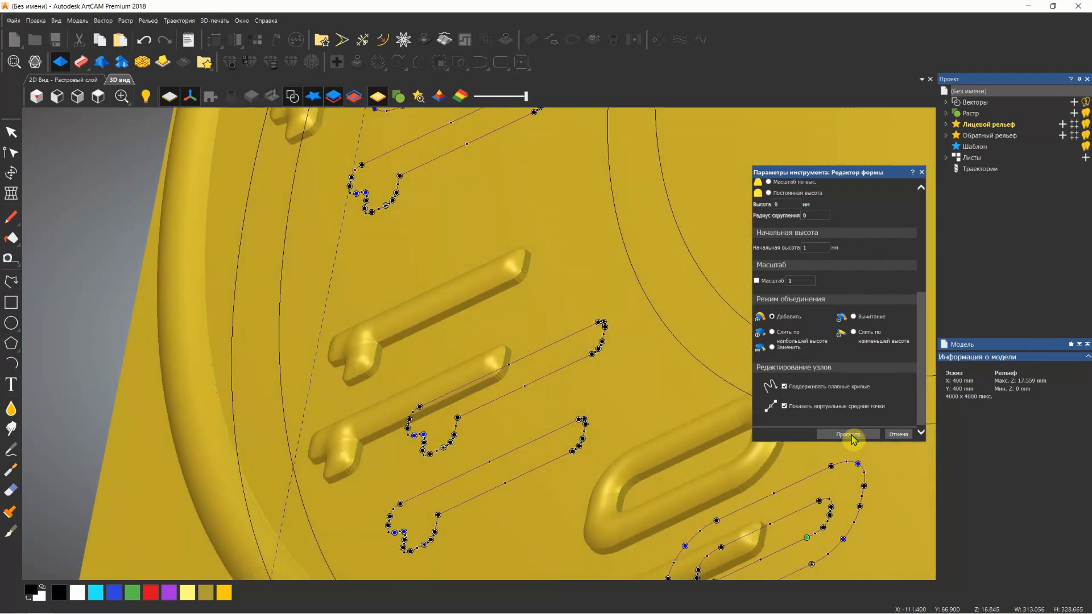
{"action": "left_click", "coordinate": [923, 172]}
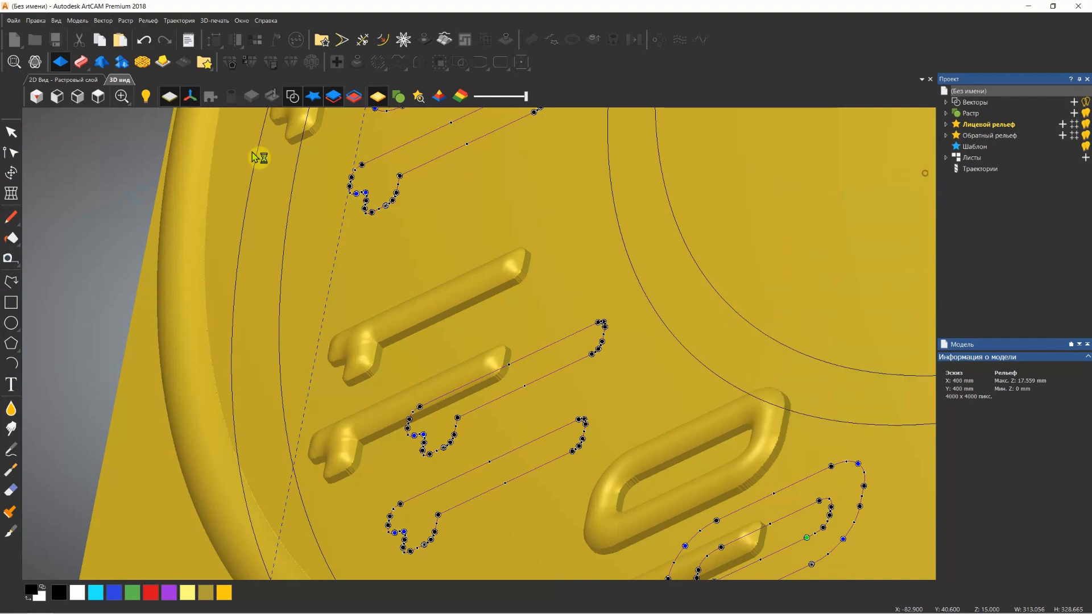
Select the larger of the two ring circles inside the numerals on the dial in the 3D view
{"action": "left_click", "coordinate": [98, 96]}
{"action": "scroll", "coordinate": [499, 372], "scroll_direction": "up", "scroll_amount": 2}
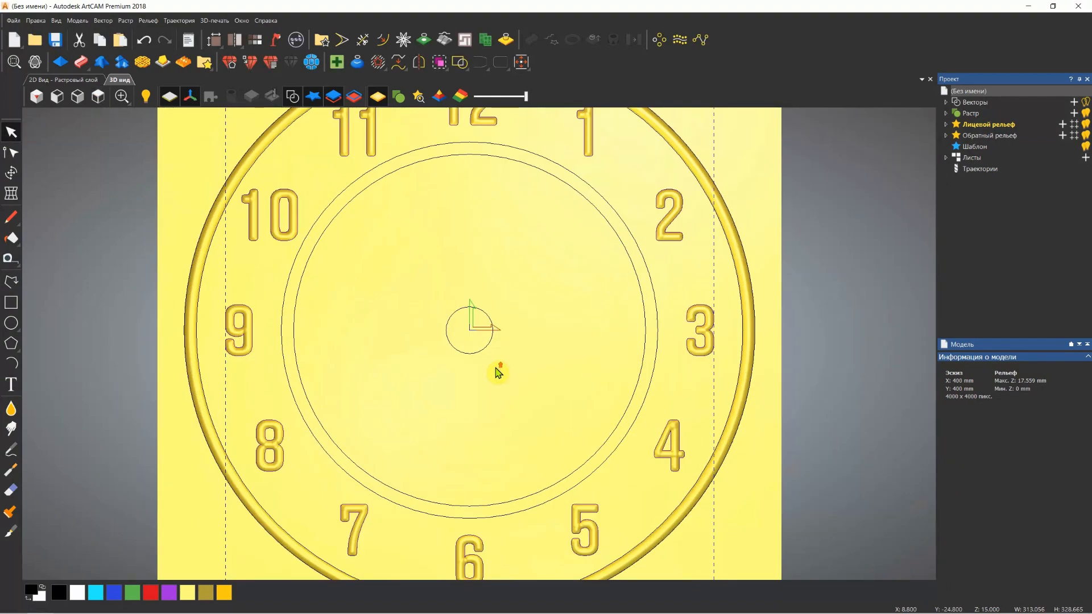
{"action": "left_click_drag", "start_coordinate": [488, 324], "coordinate": [527, 181]}
{"action": "mouse_move", "coordinate": [479, 286]}
{"action": "left_mouse_down"}
{"action": "mouse_move", "coordinate": [464, 312]}
{"action": "mouse_move", "coordinate": [468, 275]}
{"action": "left_mouse_up"}
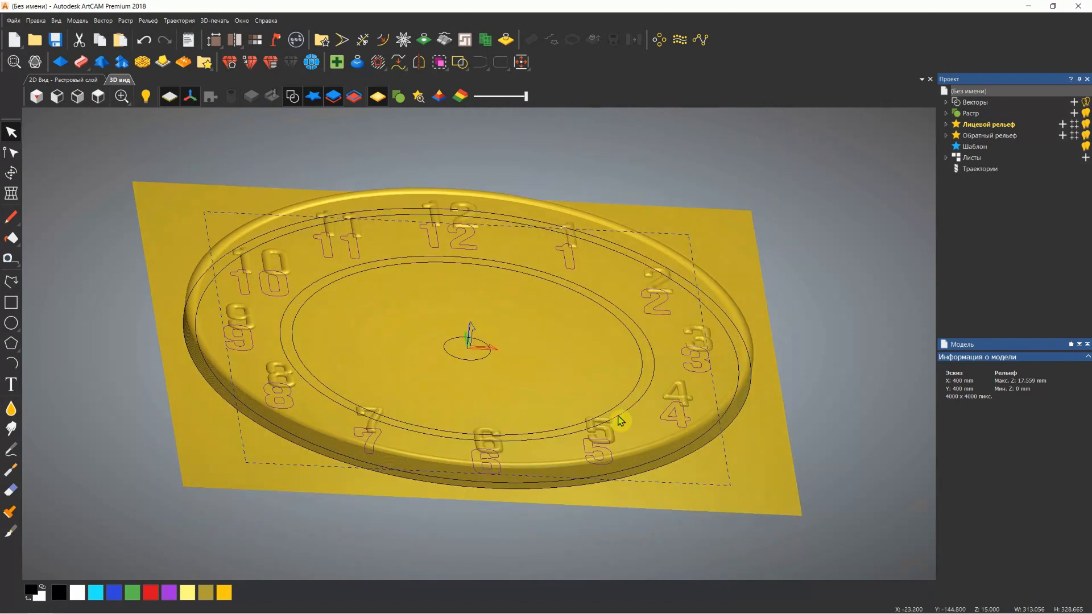
{"action": "left_click", "coordinate": [620, 312]}
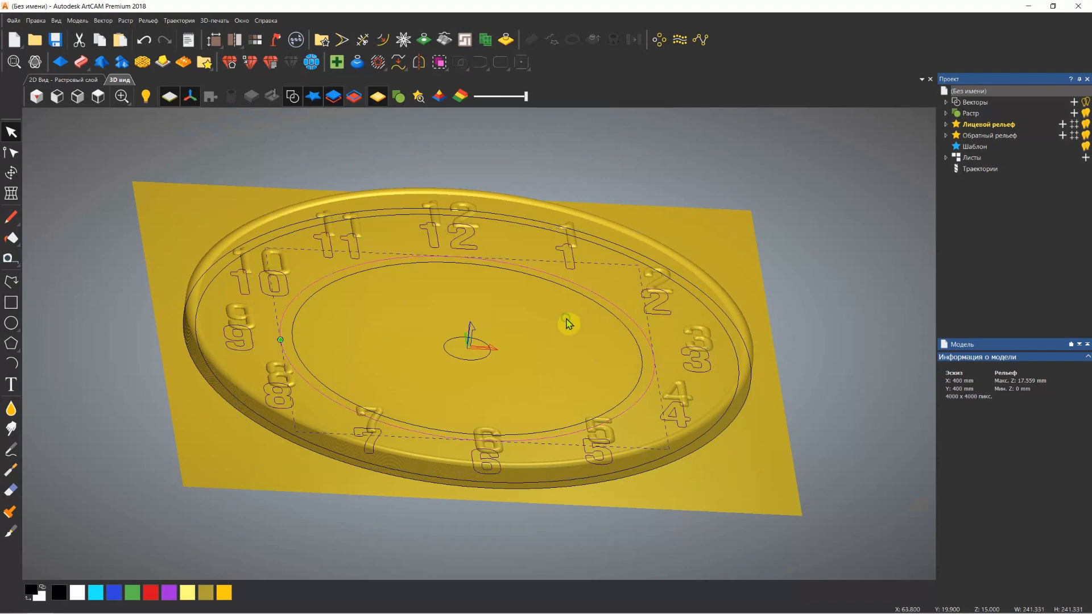
{"action": "left_click_drag", "start_coordinate": [568, 319], "coordinate": [563, 349]}
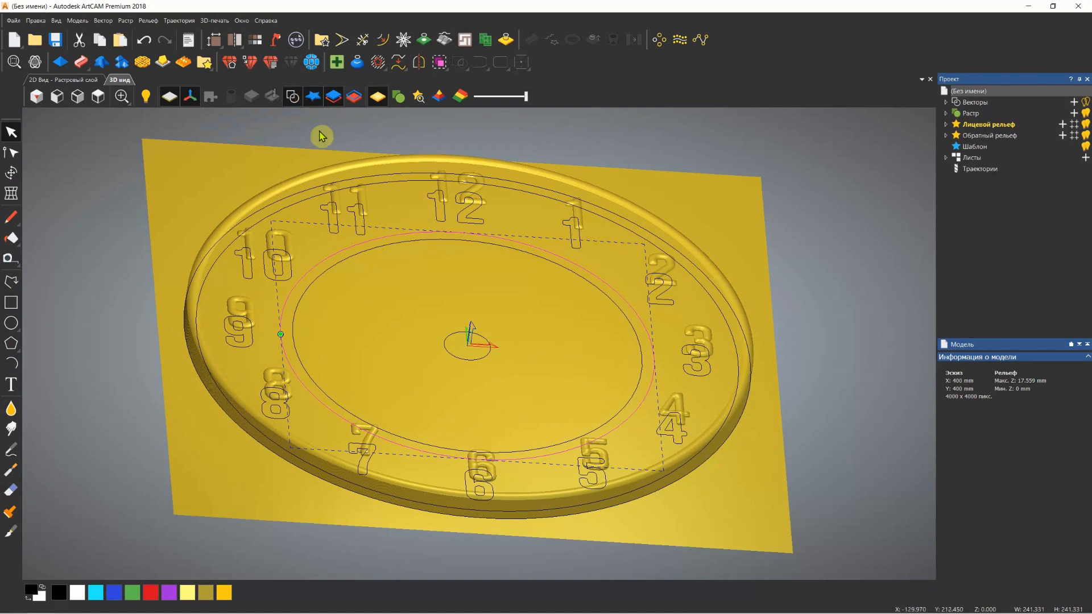
Give the selected circle a flat profile in the shape editor with the Subtract combine mode and a 2 mm starting height
{"action": "left_click", "coordinate": [59, 63]}
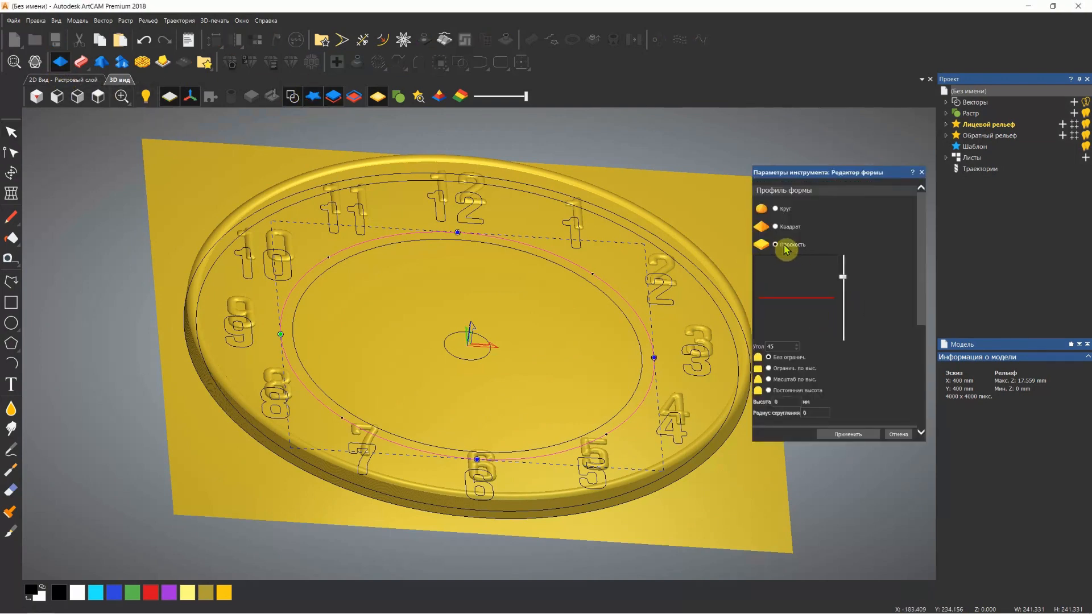
{"action": "scroll", "coordinate": [856, 285], "scroll_direction": "down", "scroll_amount": 4}
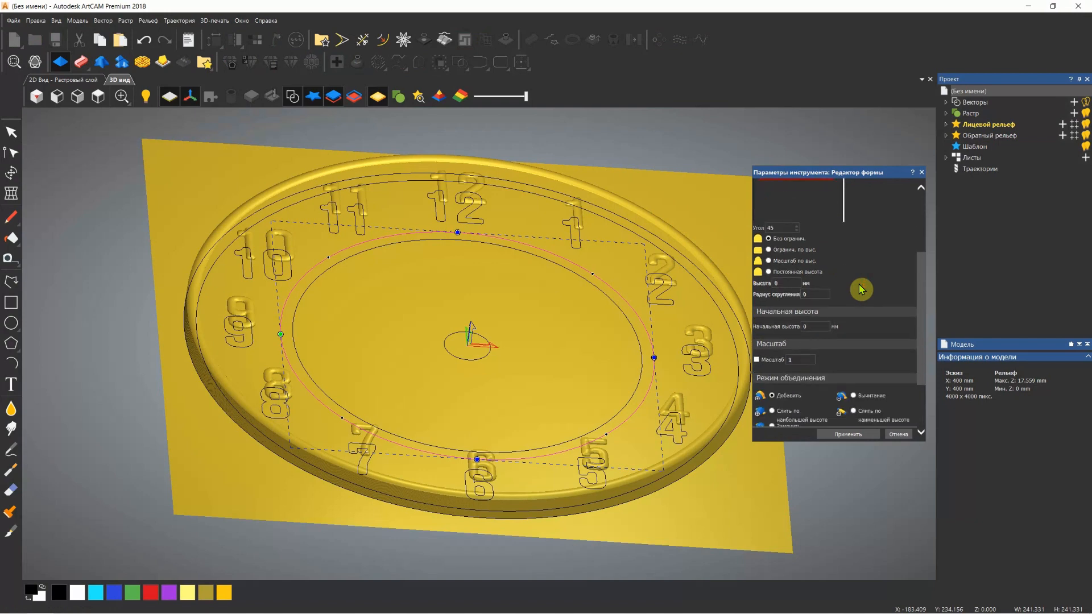
{"action": "scroll", "coordinate": [861, 290], "scroll_direction": "down", "scroll_amount": 2}
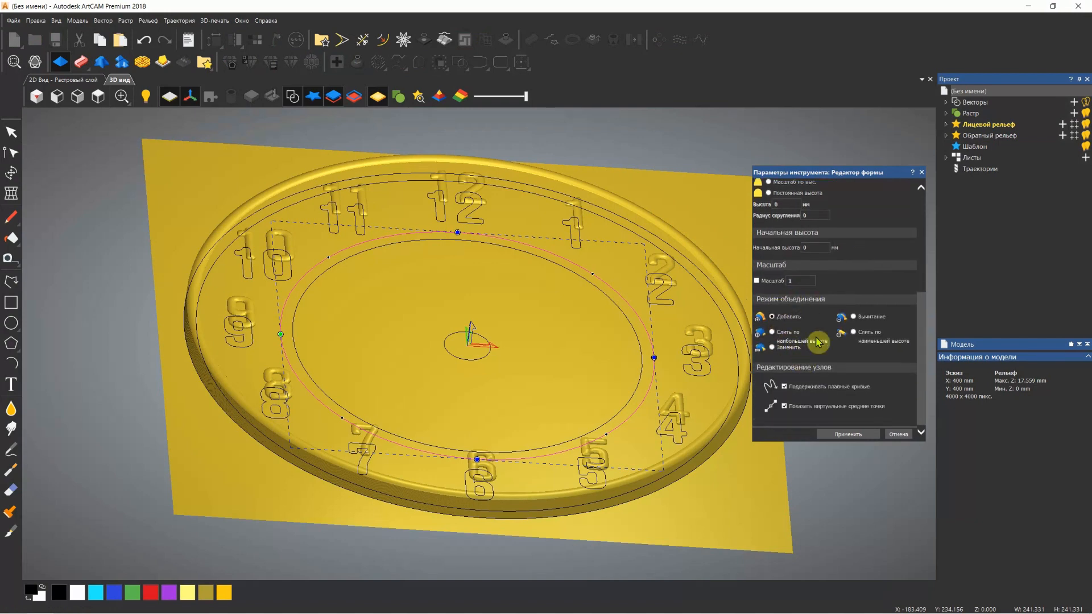
{"action": "left_click", "coordinate": [852, 318]}
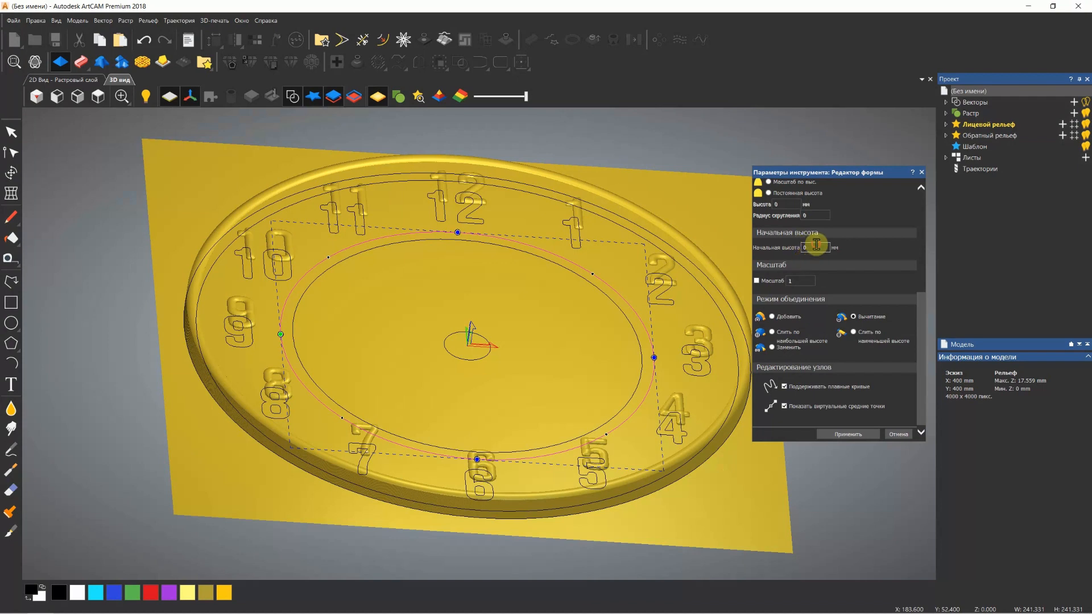
{"action": "double_click", "coordinate": [816, 247]}
{"action": "type", "text": "2"}
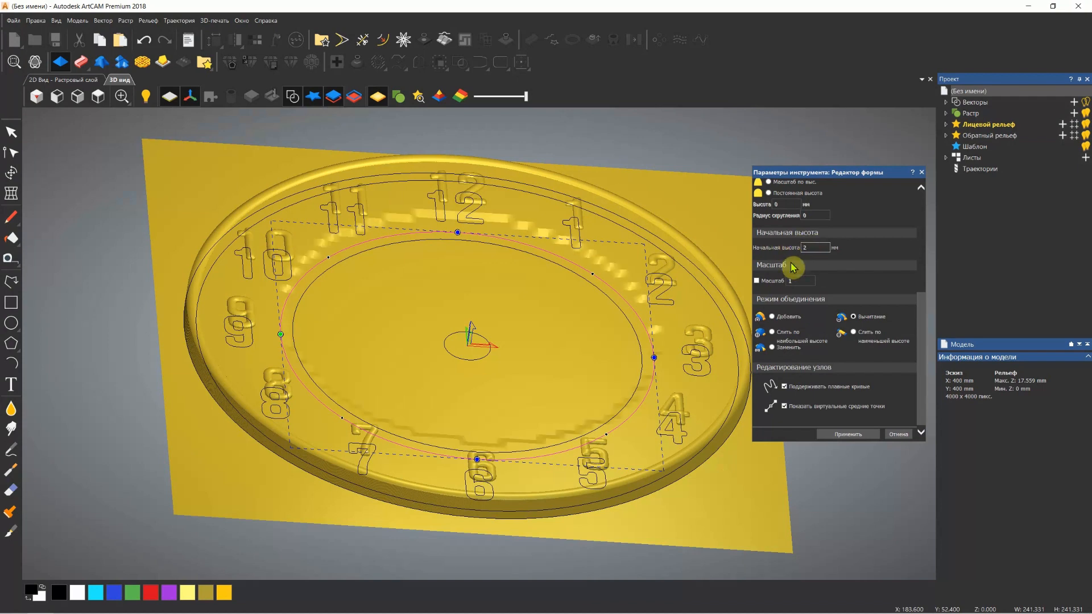
Apply the flat recess shape, close the editor and inspect the dial's lowered centre from several angles
{"action": "left_click_drag", "start_coordinate": [529, 297], "coordinate": [551, 288]}
{"action": "scroll", "coordinate": [636, 290], "scroll_direction": "up", "scroll_amount": 5}
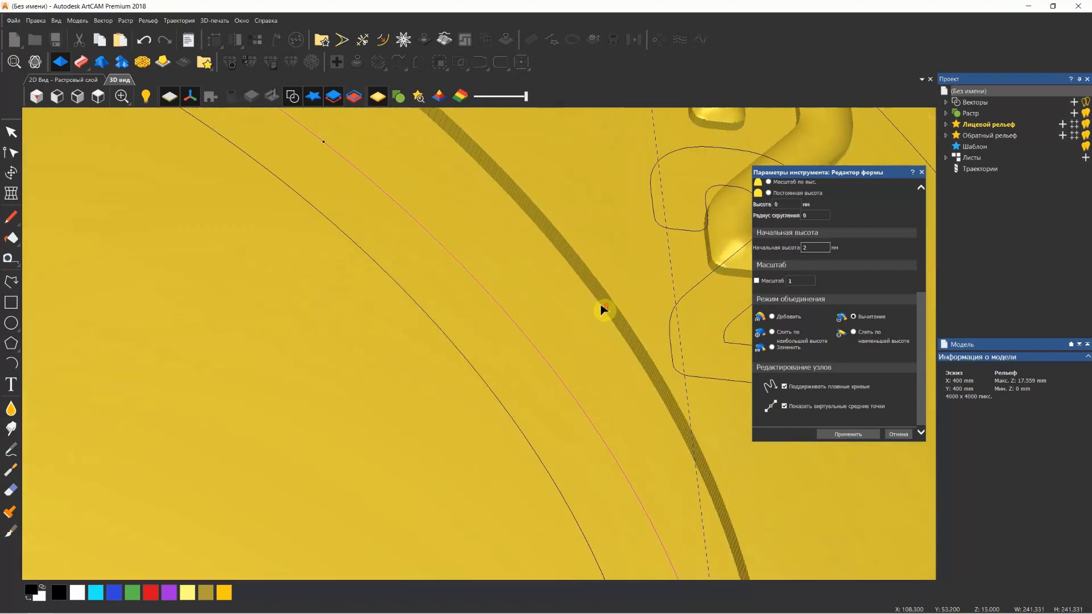
{"action": "scroll", "coordinate": [604, 310], "scroll_direction": "down", "scroll_amount": 5}
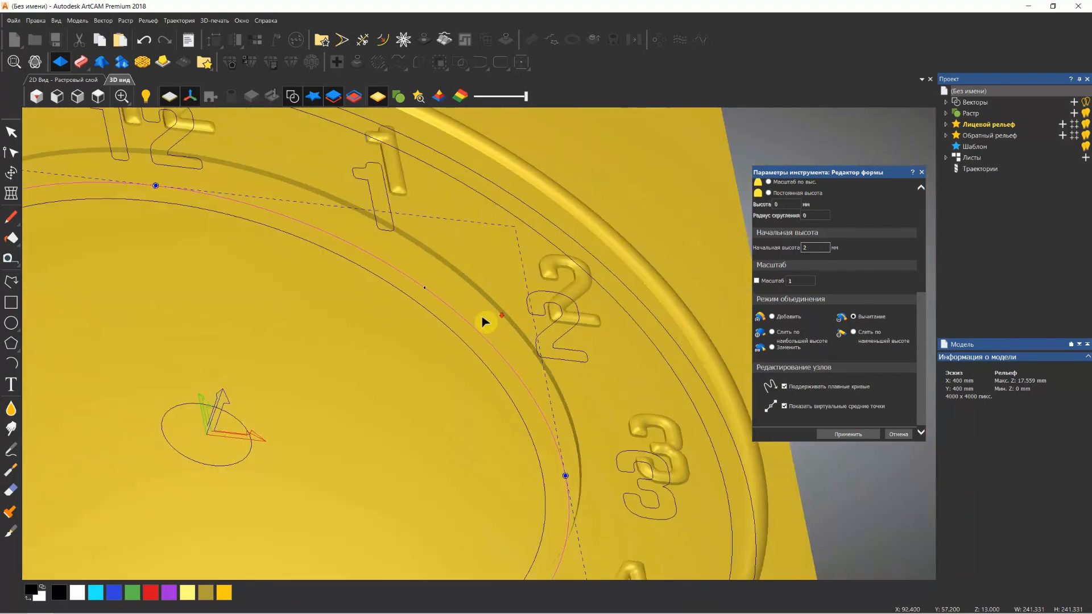
{"action": "left_click", "coordinate": [847, 436]}
{"action": "left_click", "coordinate": [922, 172]}
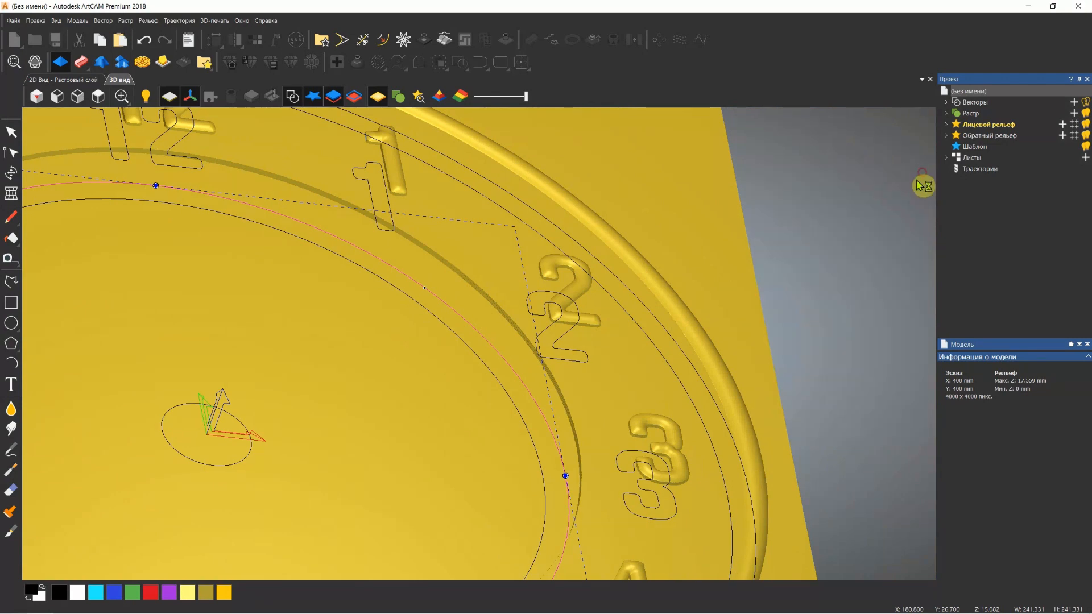
{"action": "scroll", "coordinate": [289, 336], "scroll_direction": "down", "scroll_amount": 4}
{"action": "left_click_drag", "start_coordinate": [309, 327], "coordinate": [282, 354]}
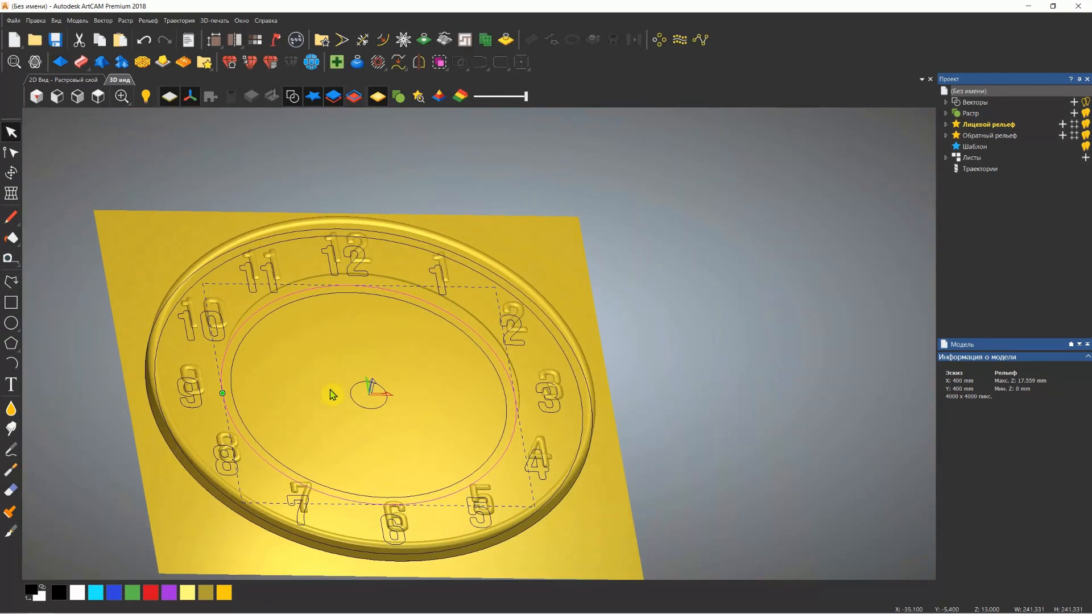
{"action": "scroll", "coordinate": [333, 386], "scroll_direction": "up", "scroll_amount": 1}
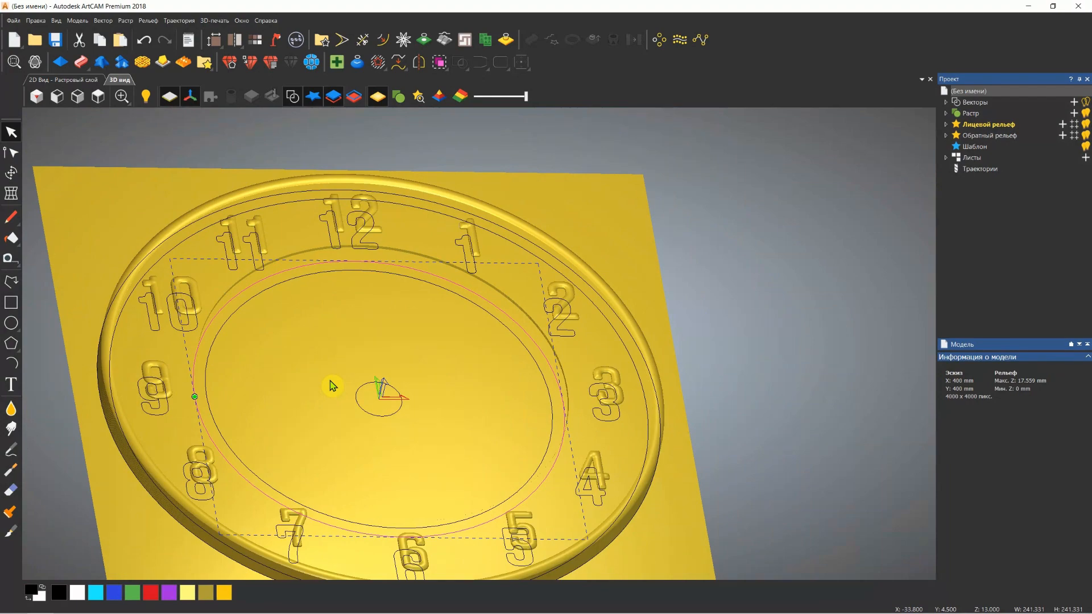
{"action": "left_click_drag", "start_coordinate": [361, 370], "coordinate": [600, 219]}
{"action": "scroll", "coordinate": [419, 332], "scroll_direction": "down", "scroll_amount": 3}
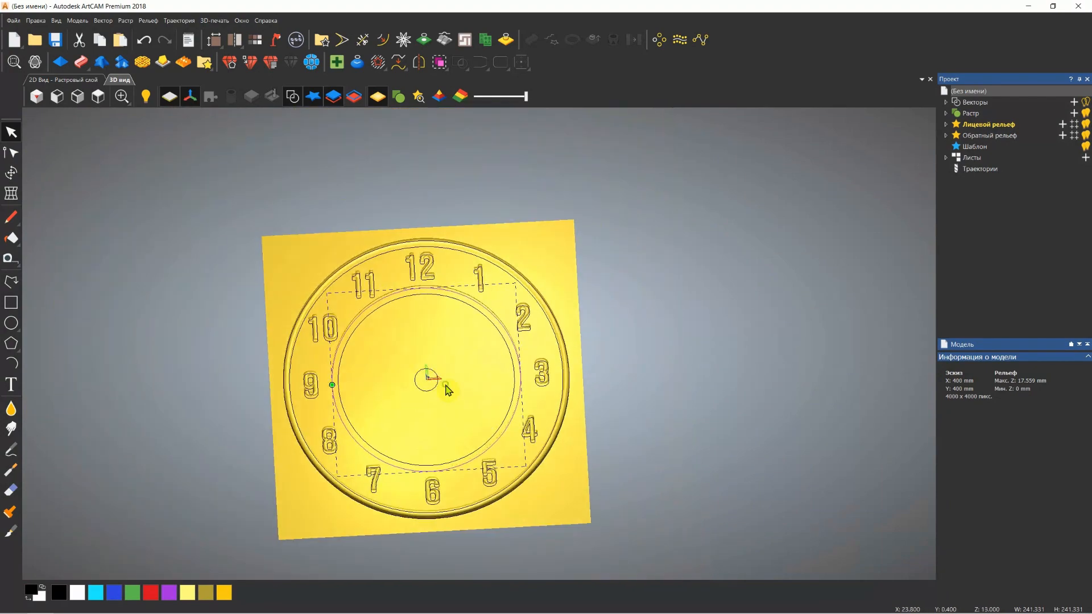
{"action": "left_click_drag", "start_coordinate": [446, 386], "coordinate": [443, 365]}
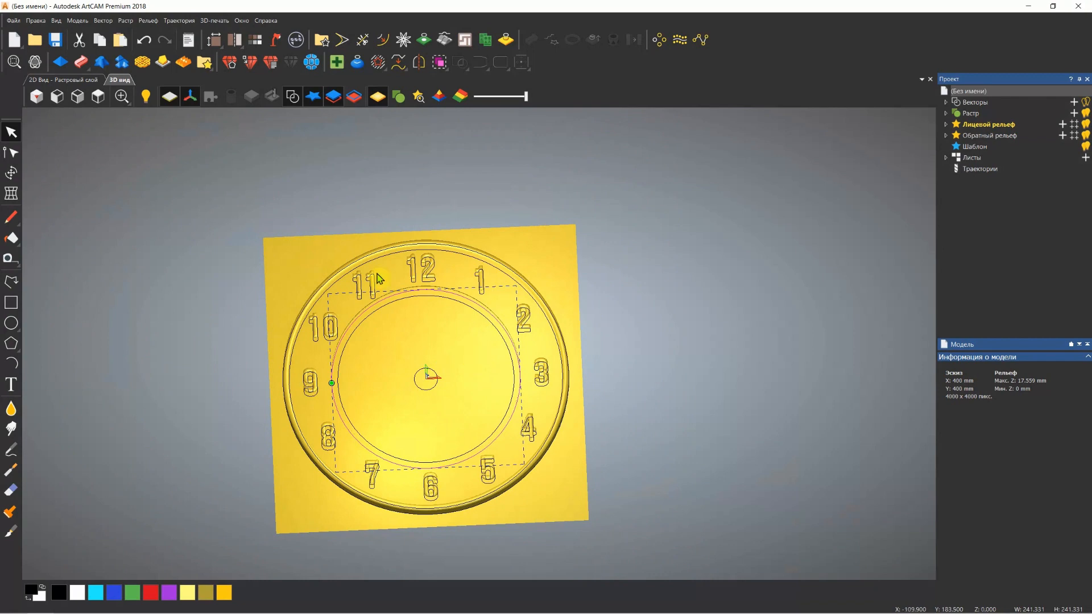
Draw a circle about 24.6 mm in diameter at the dial's centre in the 2D view and move it up just below the inner ring
{"action": "left_click", "coordinate": [65, 80]}
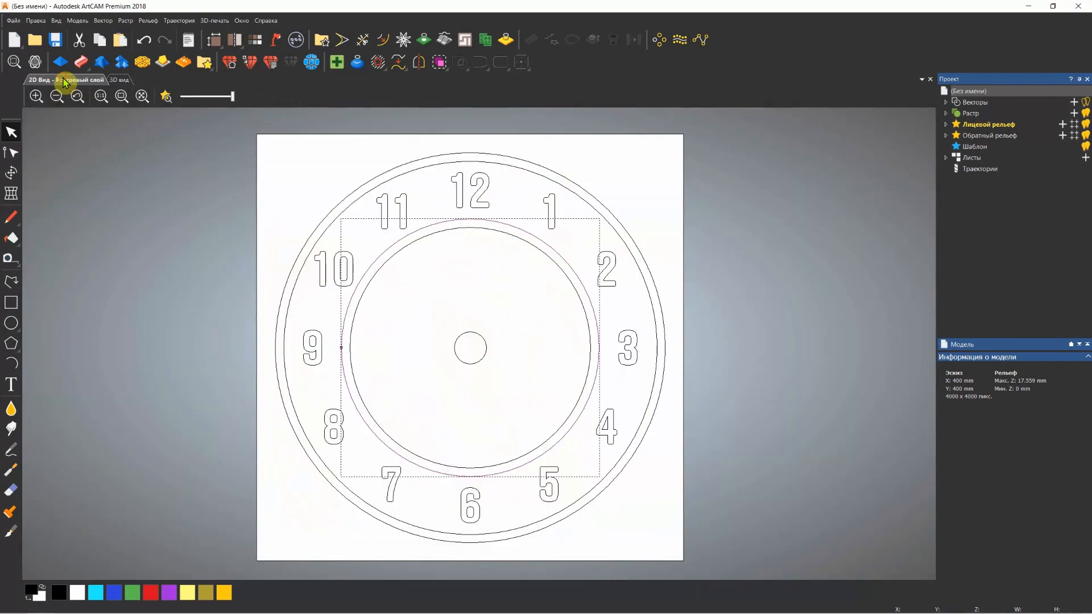
{"action": "scroll", "coordinate": [471, 295], "scroll_direction": "up", "scroll_amount": 2}
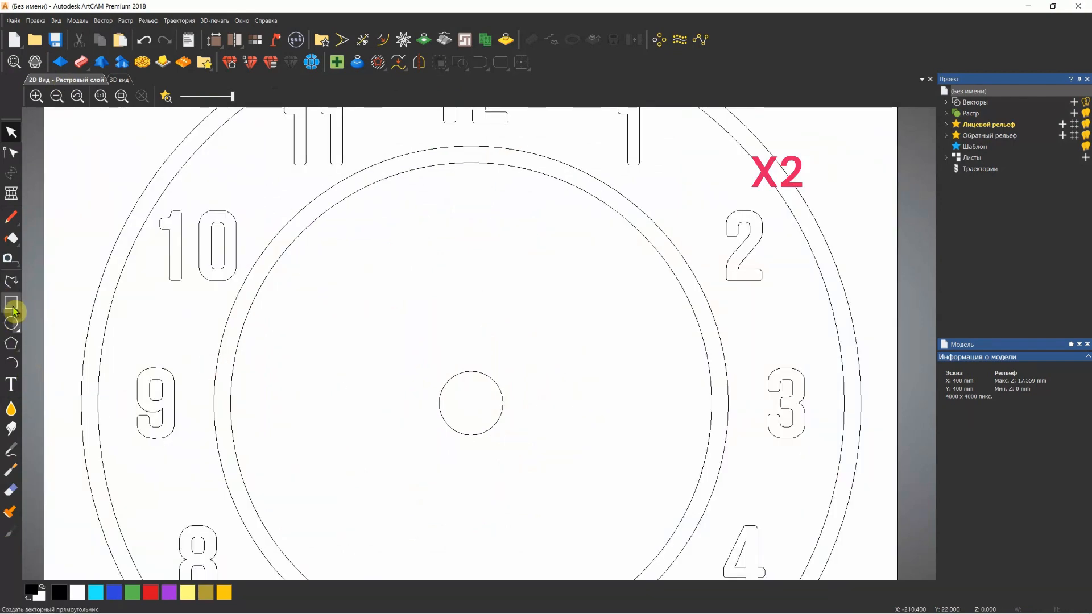
{"action": "left_click", "coordinate": [11, 323]}
{"action": "left_click_drag", "start_coordinate": [471, 403], "coordinate": [490, 422]}
{"action": "left_click", "coordinate": [872, 329]}
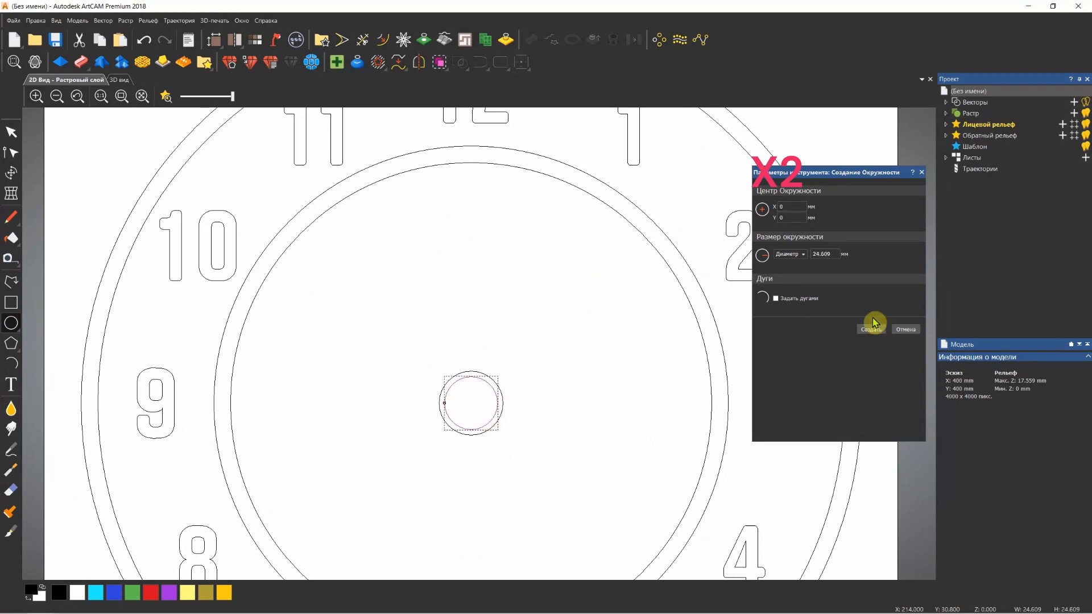
{"action": "left_click", "coordinate": [921, 172]}
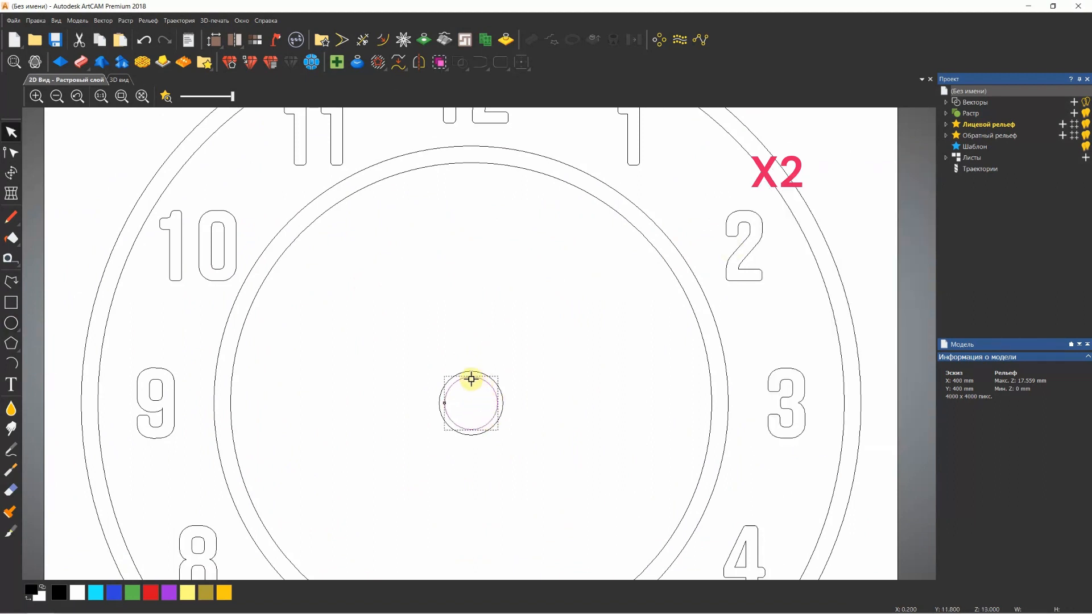
{"action": "left_click_drag", "start_coordinate": [470, 381], "coordinate": [472, 176]}
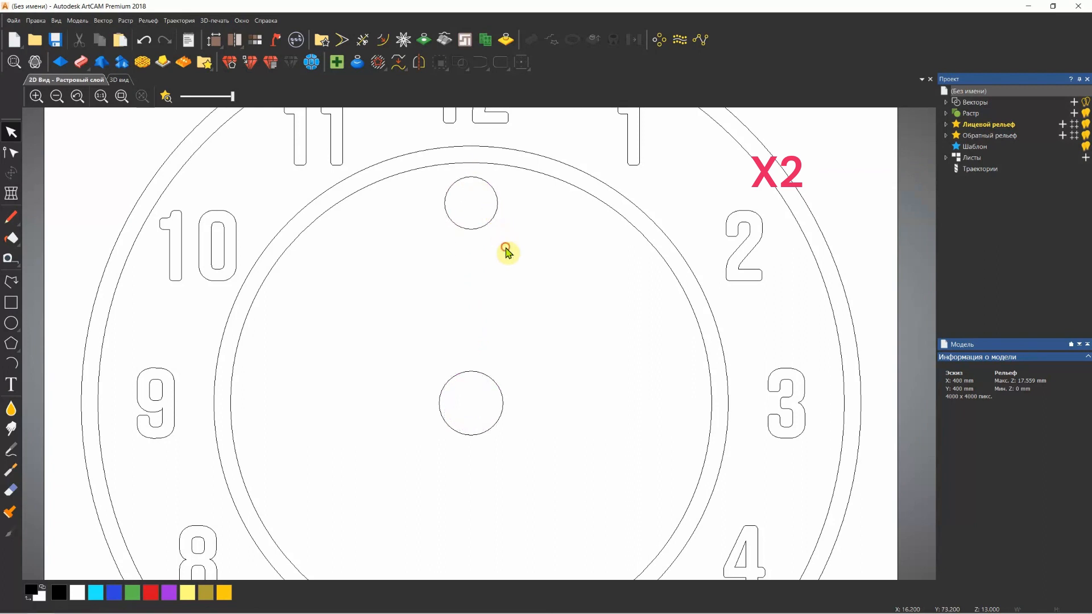
Draw two outward-bulging start-end-point arcs from the dial's centre to the left and right sides of the small upper circle
{"action": "left_click", "coordinate": [12, 364]}
{"action": "left_click", "coordinate": [471, 403]}
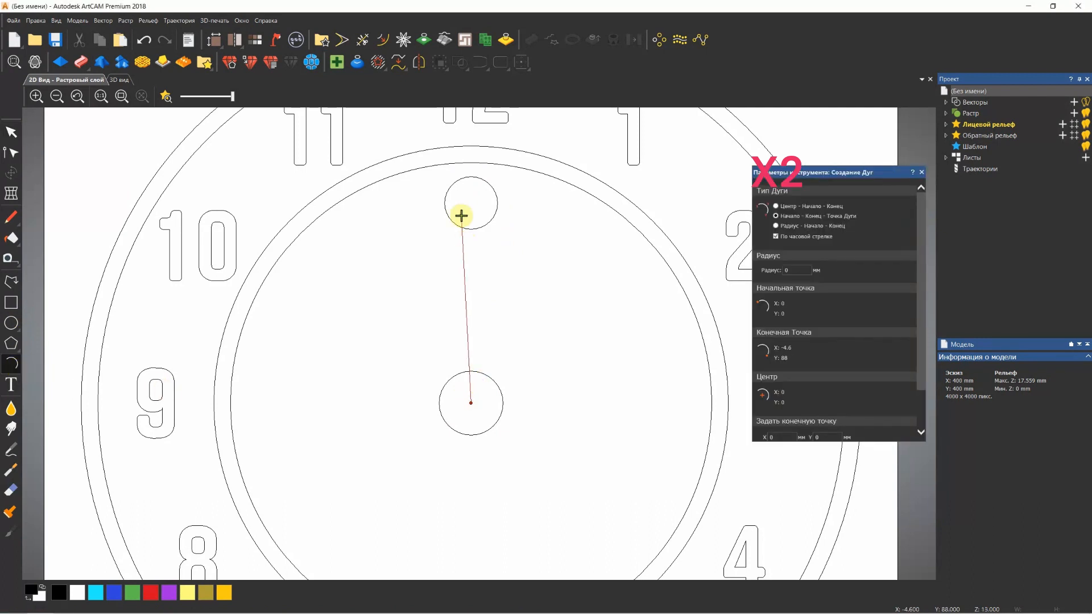
{"action": "left_click", "coordinate": [444, 203]}
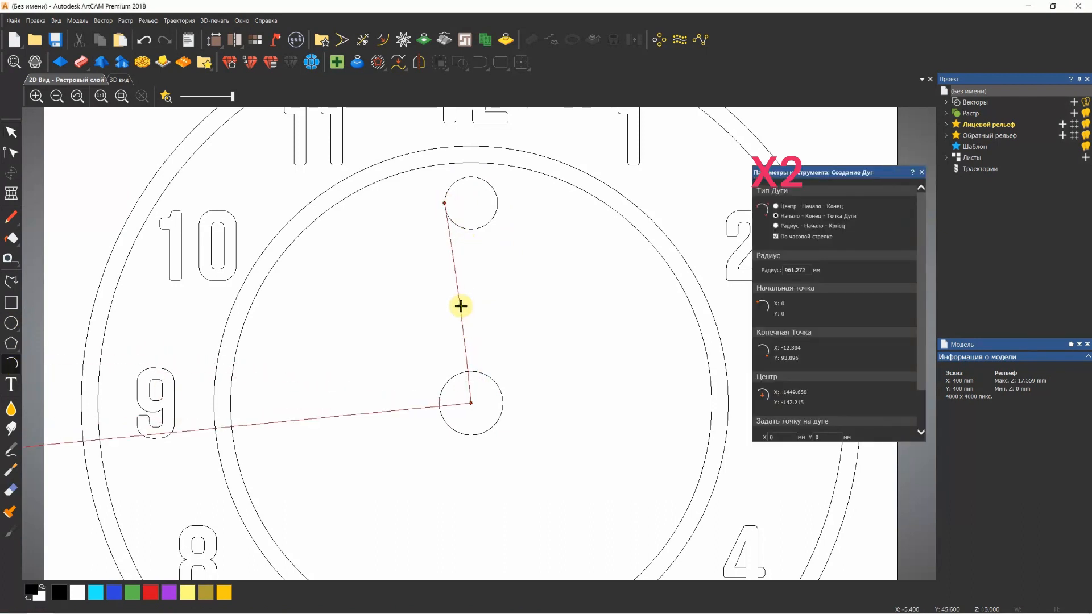
{"action": "left_click", "coordinate": [452, 305]}
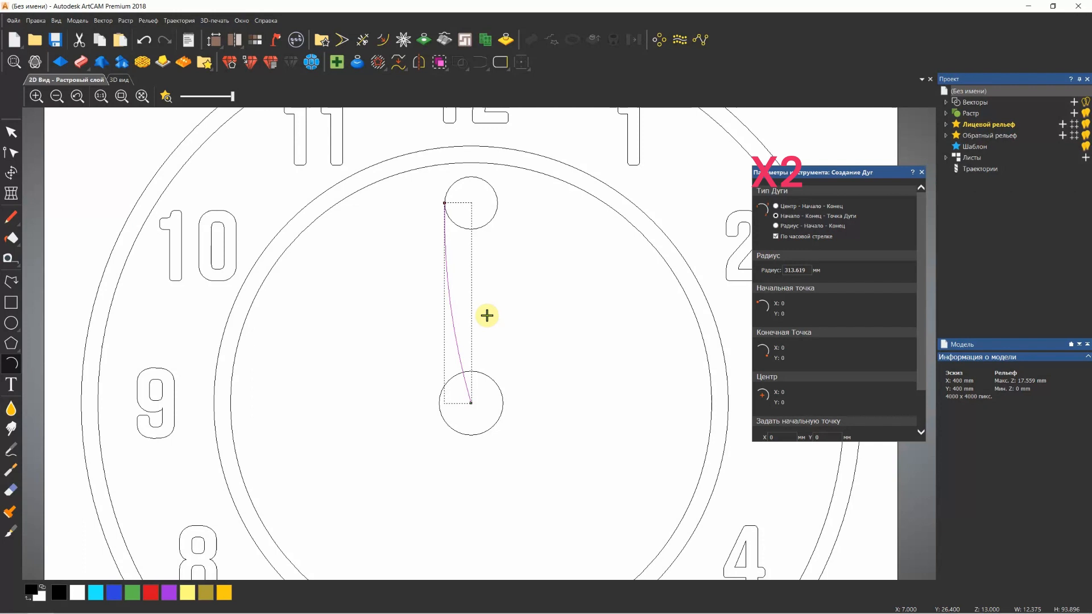
{"action": "left_click", "coordinate": [471, 403]}
{"action": "left_click", "coordinate": [498, 202]}
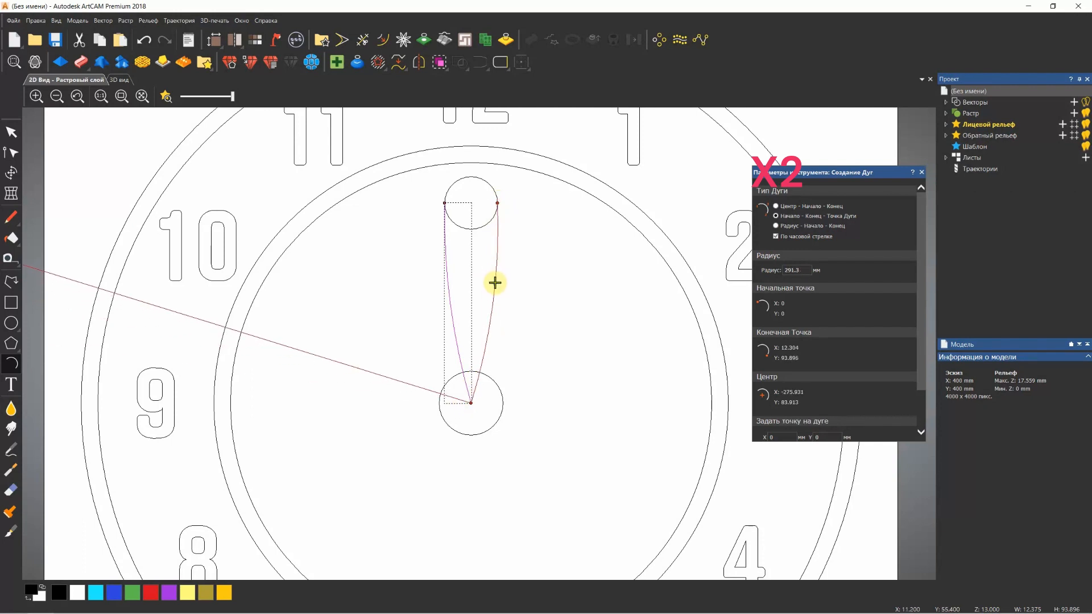
{"action": "left_click", "coordinate": [499, 287]}
{"action": "left_click", "coordinate": [921, 172]}
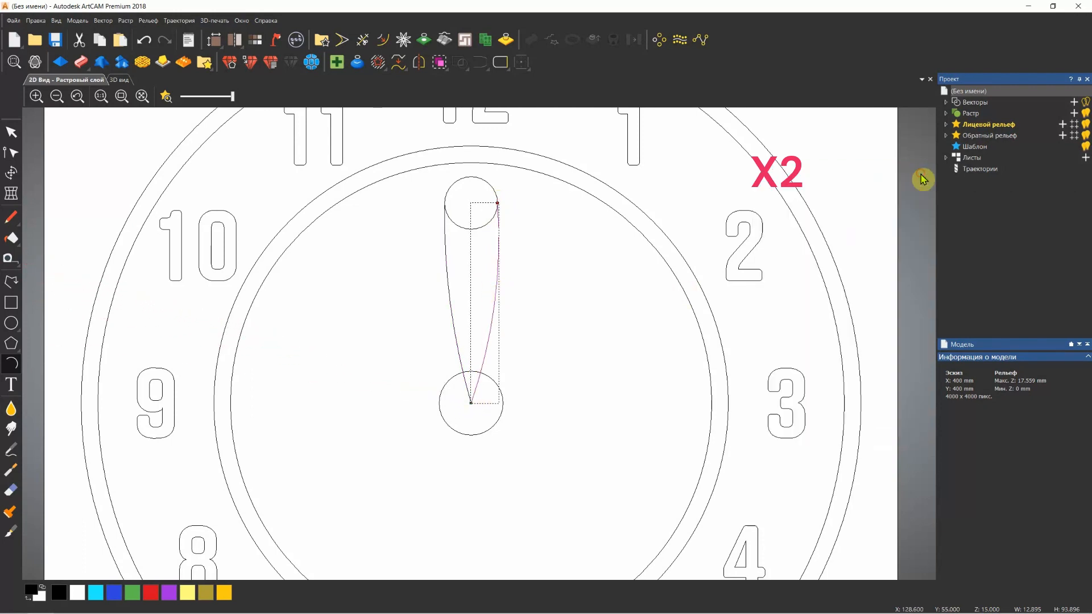
{"action": "left_click", "coordinate": [414, 239]}
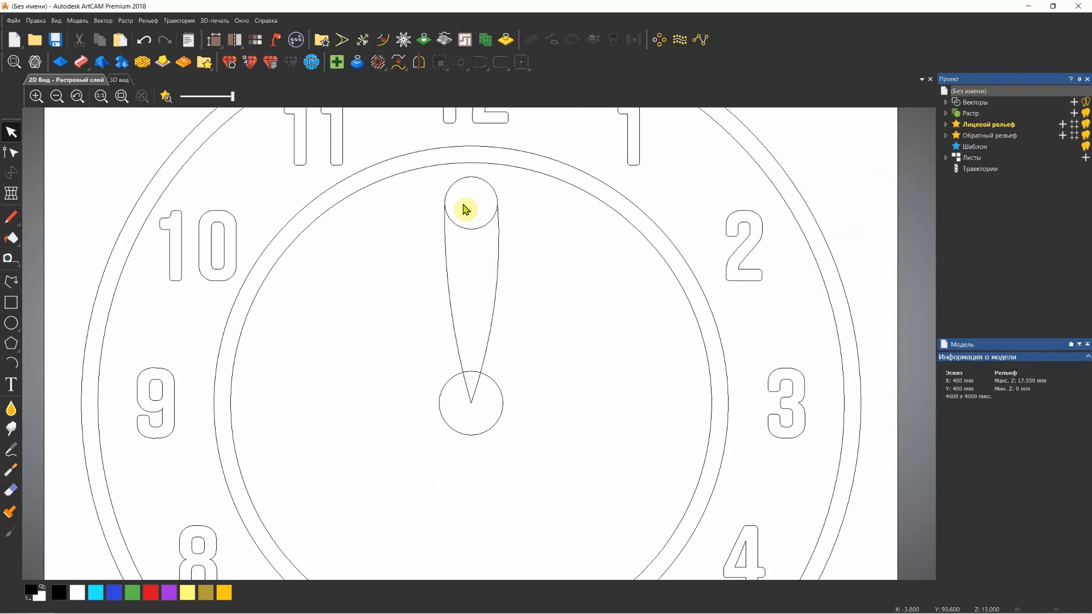
Trim away the small circle's lower part between the two arcs to leave a rounded hand tip, and close the trimming tool
{"action": "scroll", "coordinate": [473, 204], "scroll_direction": "up", "scroll_amount": 1}
{"action": "scroll", "coordinate": [517, 258], "scroll_direction": "down", "scroll_amount": 1}
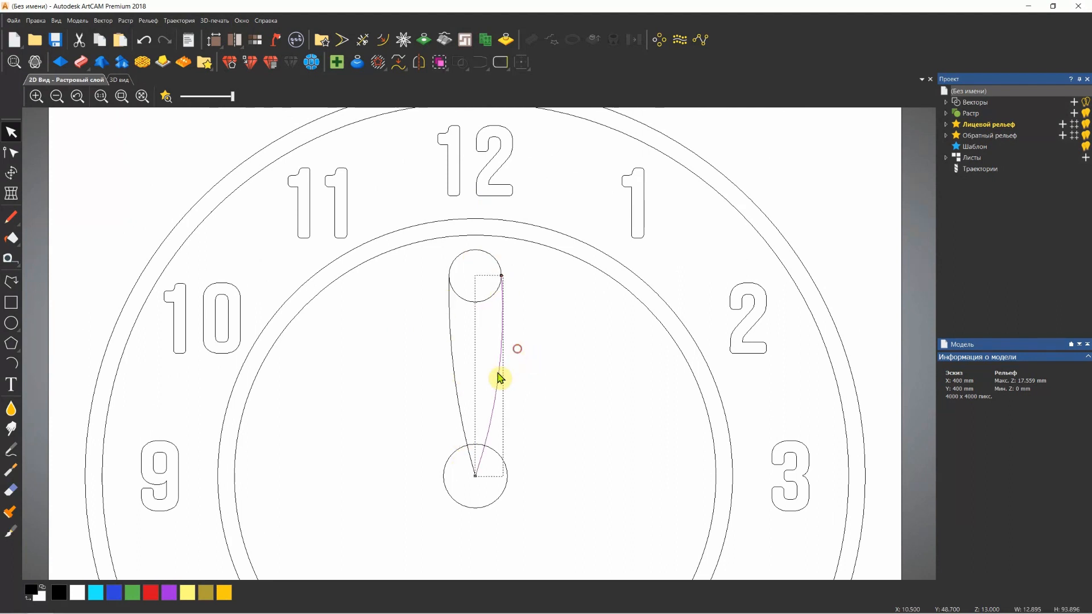
{"action": "left_click", "coordinate": [454, 364]}
{"action": "left_click", "coordinate": [490, 292]}
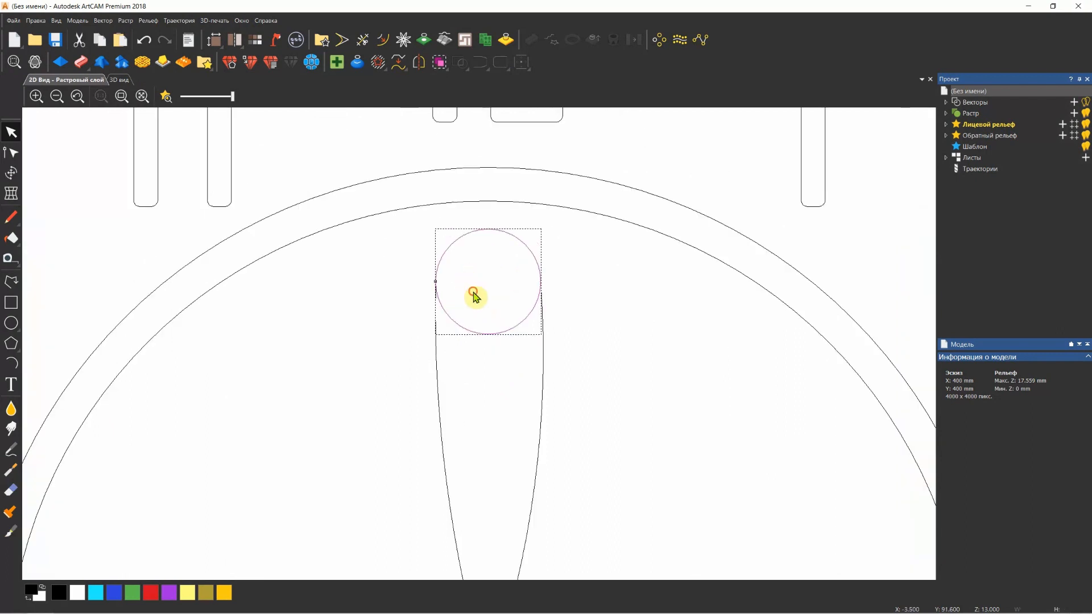
{"action": "scroll", "coordinate": [475, 293], "scroll_direction": "up", "scroll_amount": 2}
{"action": "left_click", "coordinate": [362, 39]}
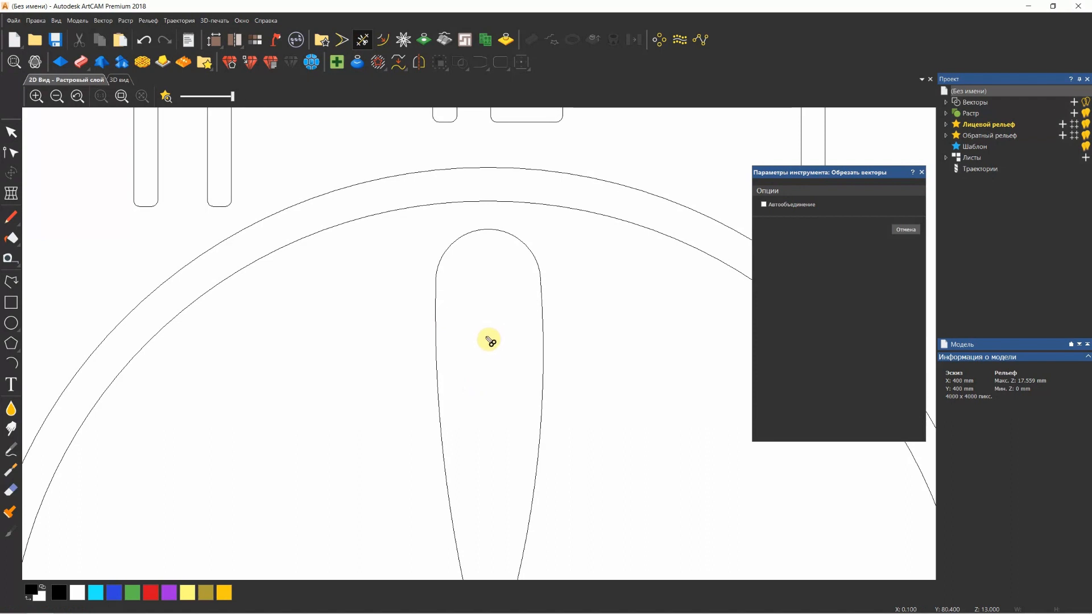
{"action": "scroll", "coordinate": [505, 354], "scroll_direction": "down", "scroll_amount": 2}
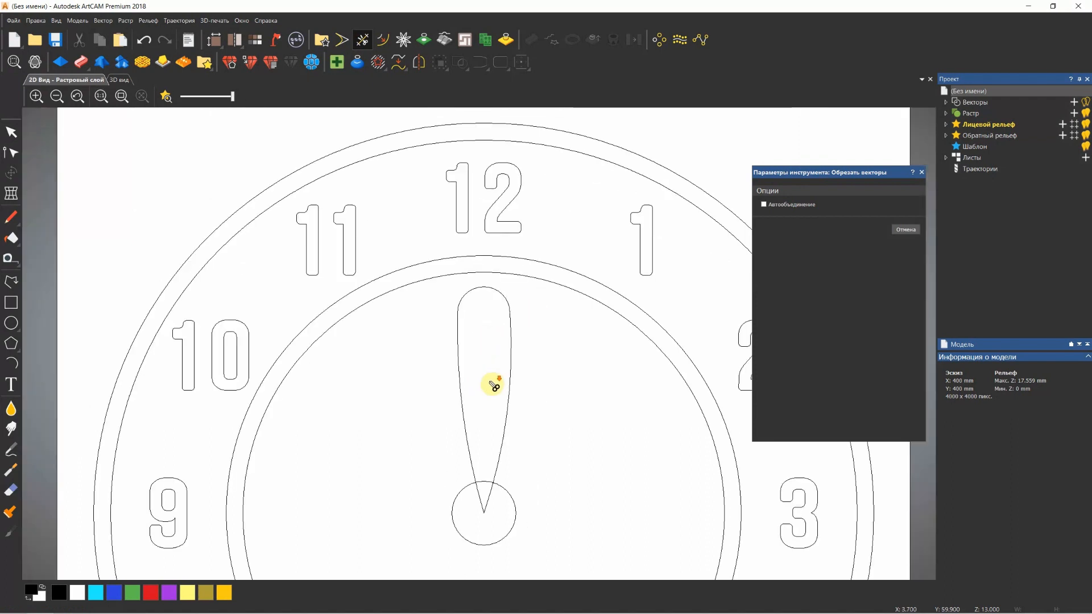
{"action": "left_click", "coordinate": [922, 179]}
Join the rounded tip and the two side arcs into one closed petal-shaped outline at their coincident nodes
{"action": "left_click", "coordinate": [509, 373]}
{"action": "left_click", "coordinate": [460, 367]}
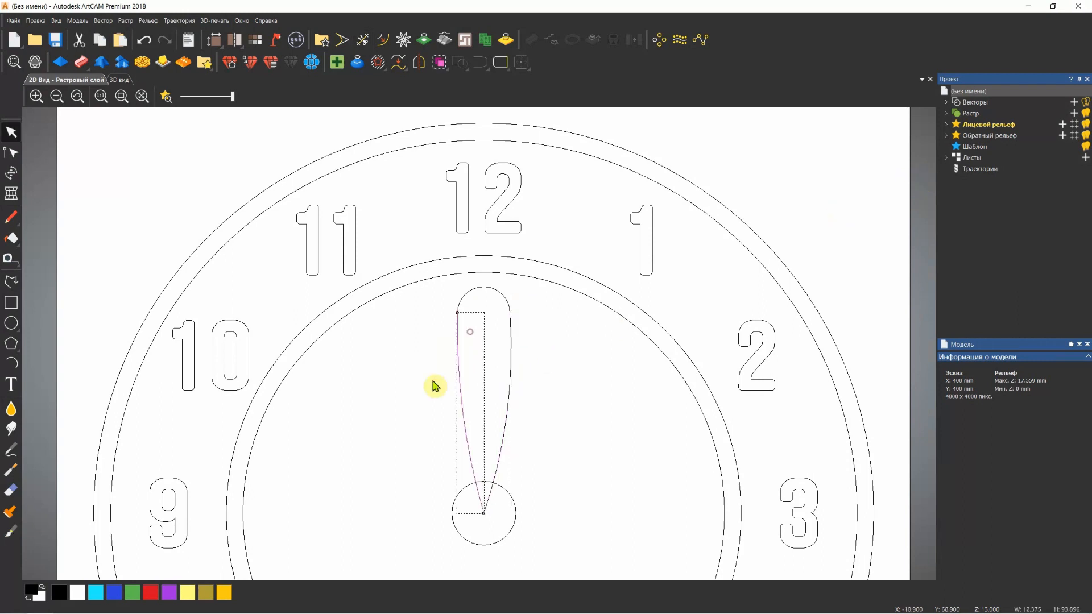
{"action": "left_click", "coordinate": [504, 286]}
{"action": "left_click", "coordinate": [481, 374]}
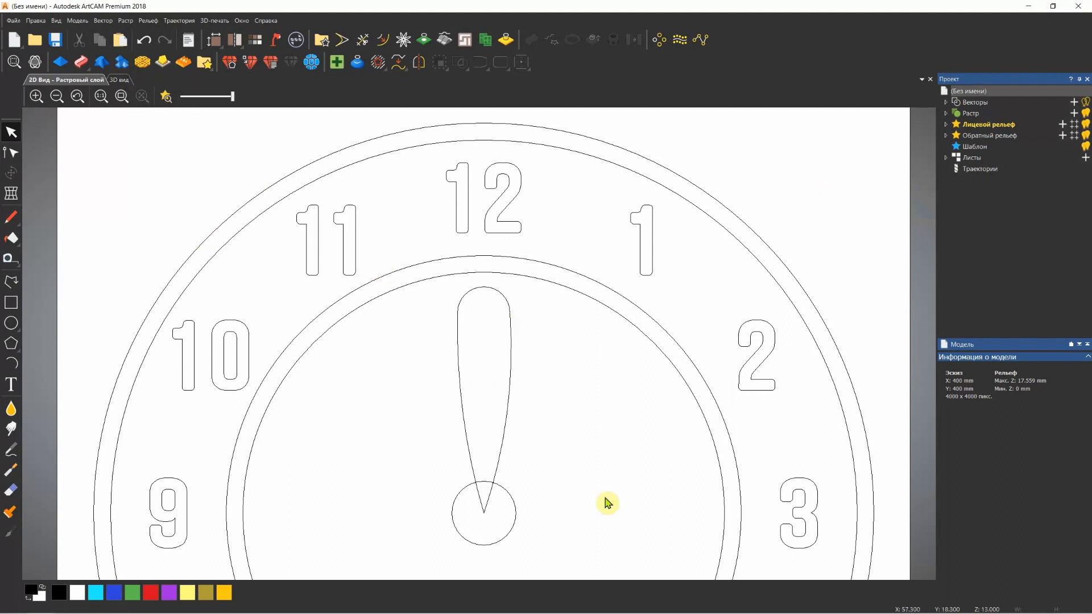
{"action": "left_click_drag", "start_coordinate": [535, 295], "coordinate": [451, 373]}
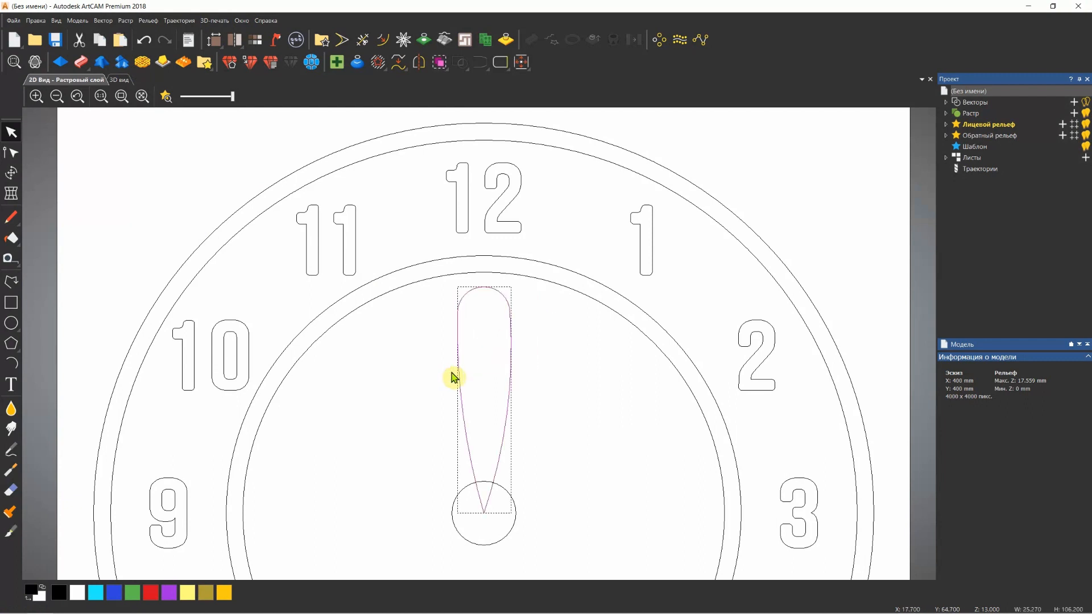
{"action": "left_click", "coordinate": [105, 22]}
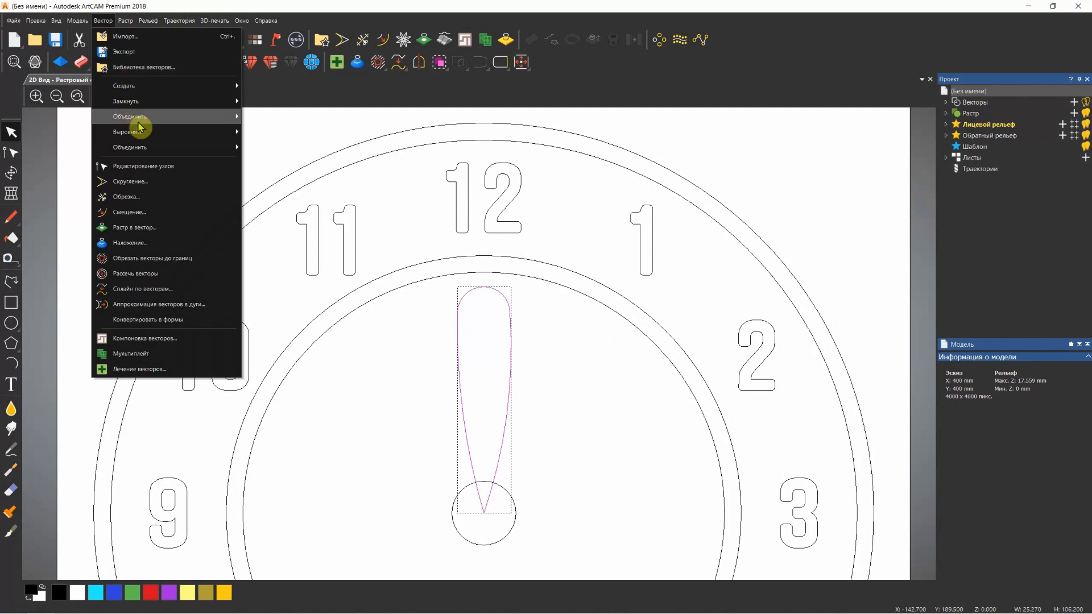
{"action": "mouse_move", "coordinate": [139, 120]}
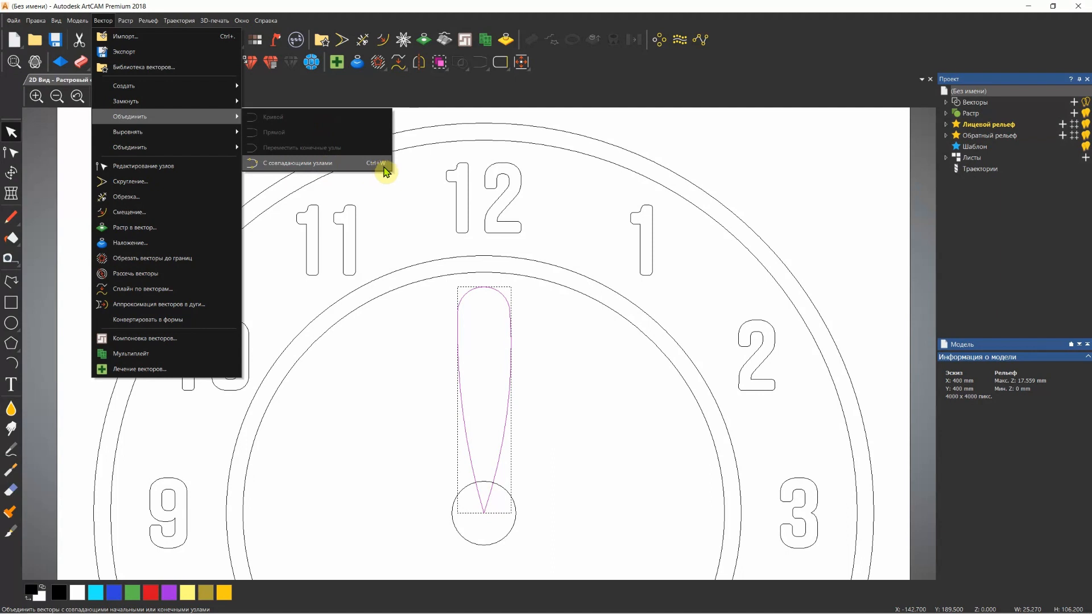
{"action": "left_click", "coordinate": [561, 352]}
{"action": "left_click_drag", "start_coordinate": [544, 295], "coordinate": [439, 363]}
{"action": "key", "text": "ctrl+w"}
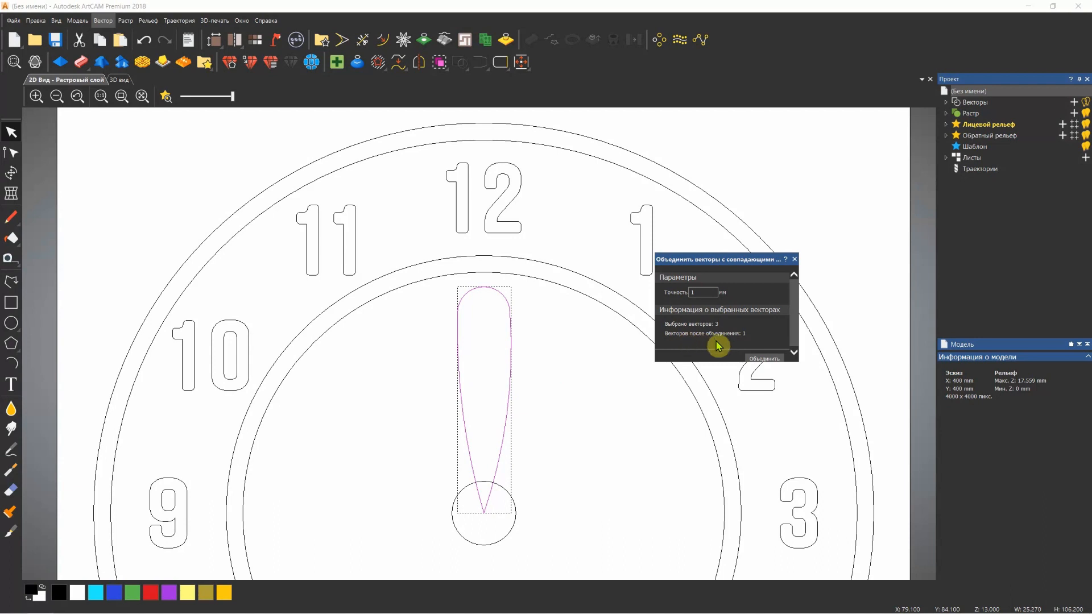
{"action": "left_click", "coordinate": [761, 358]}
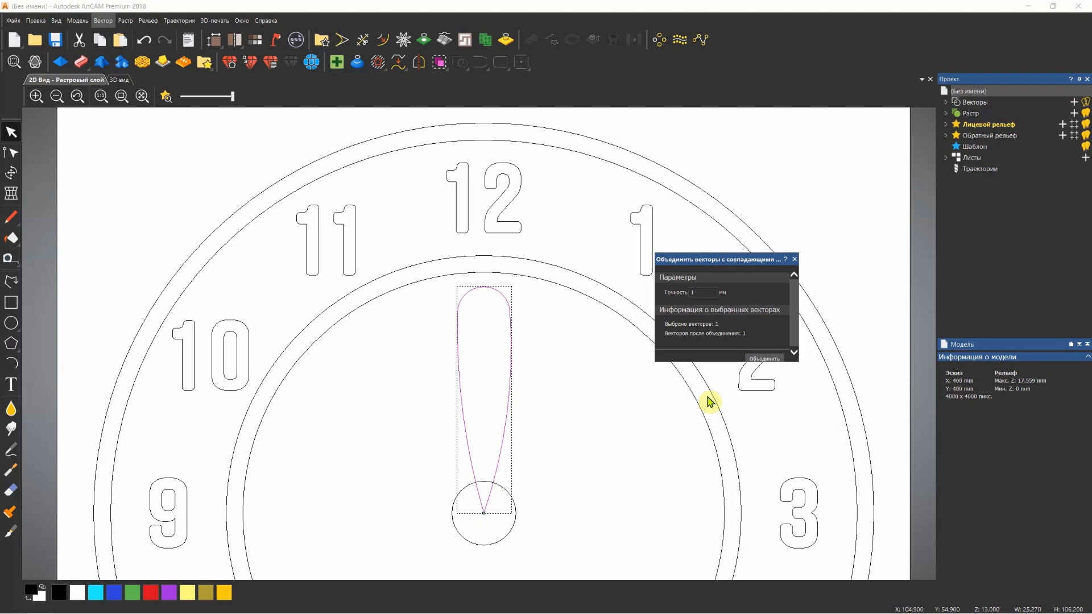
{"action": "left_click", "coordinate": [797, 260]}
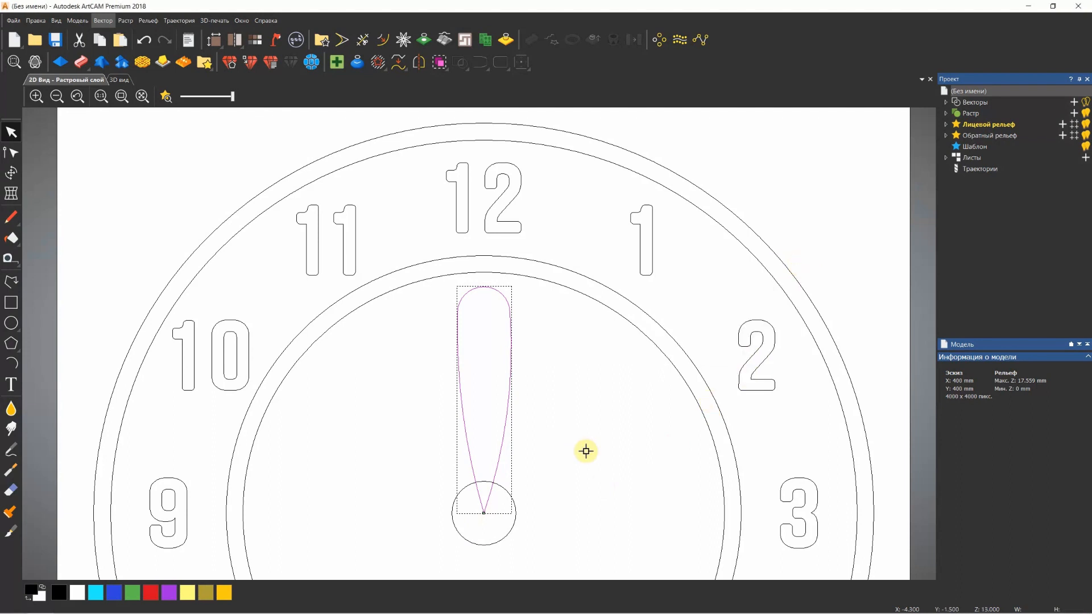
Examine the joined outline's pointed end at the dial's centre, the small hub circle and the inner ring
{"action": "scroll", "coordinate": [487, 528], "scroll_direction": "up", "scroll_amount": 2}
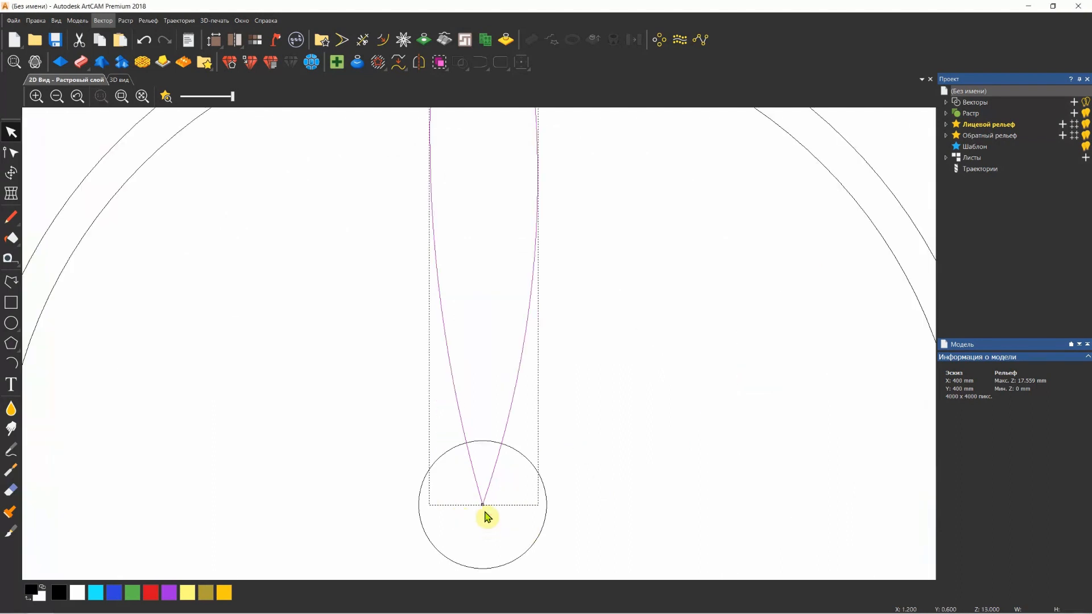
{"action": "scroll", "coordinate": [482, 504], "scroll_direction": "down", "scroll_amount": 2}
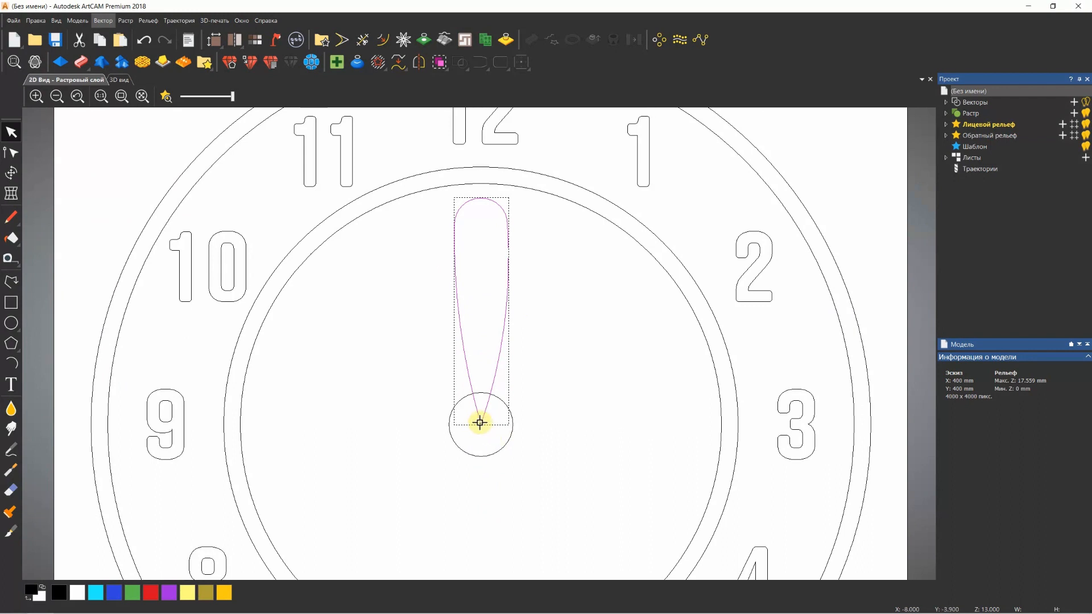
{"action": "left_click", "coordinate": [442, 447]}
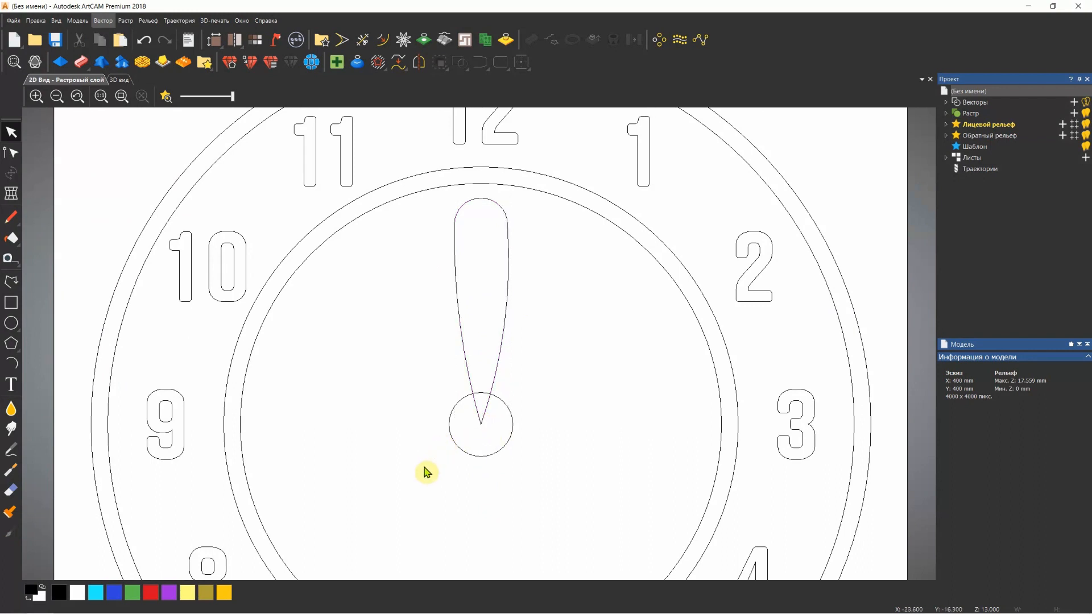
{"action": "left_click", "coordinate": [451, 439]}
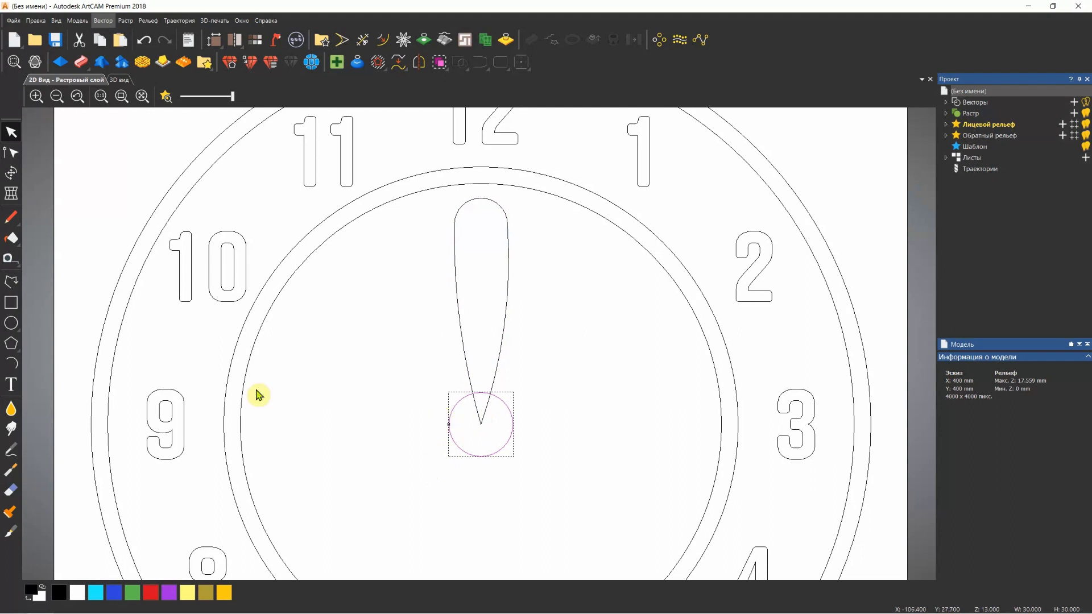
{"action": "left_click", "coordinate": [256, 360]}
{"action": "left_click", "coordinate": [243, 378]}
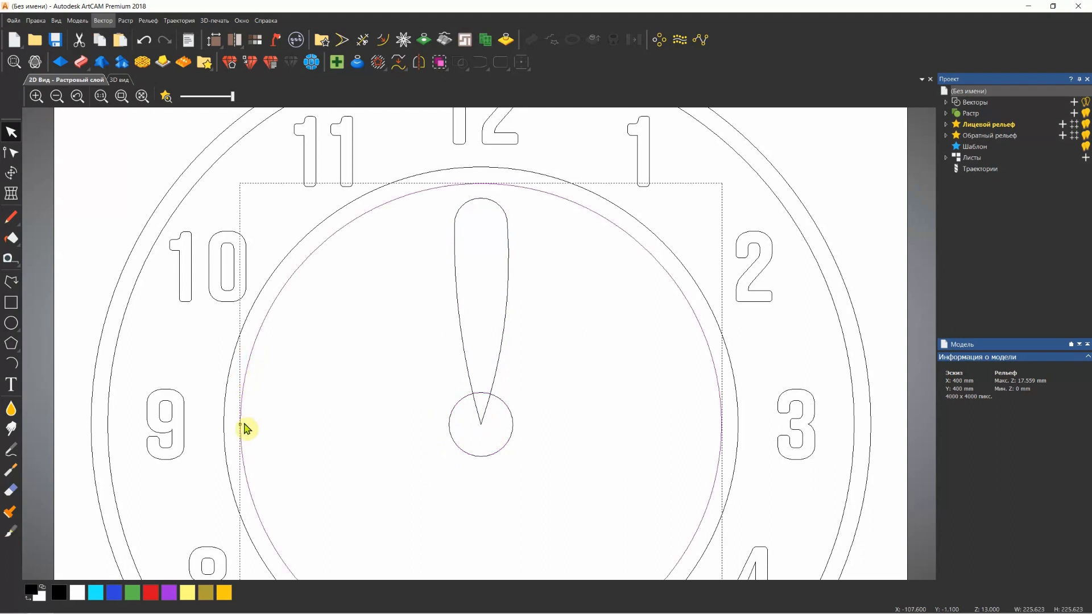
{"action": "left_click", "coordinate": [462, 460]}
{"action": "scroll", "coordinate": [461, 419], "scroll_direction": "down", "scroll_amount": 2}
{"action": "scroll", "coordinate": [481, 362], "scroll_direction": "up", "scroll_amount": 1}
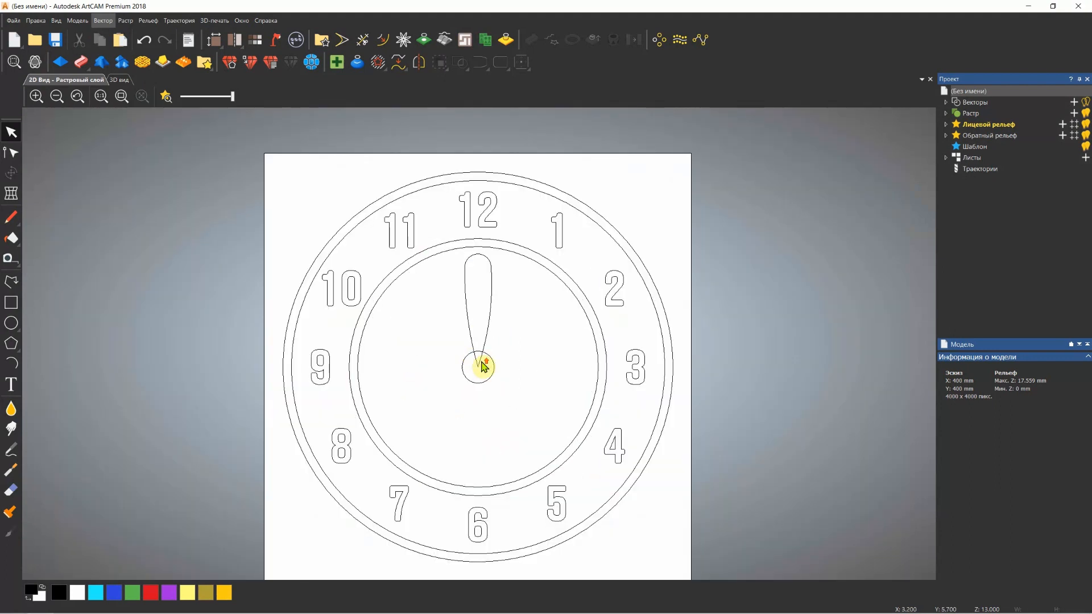
Try a circular array of the petal-shaped outline with 12 objects over 360° about the dial's centre
{"action": "left_click", "coordinate": [481, 323]}
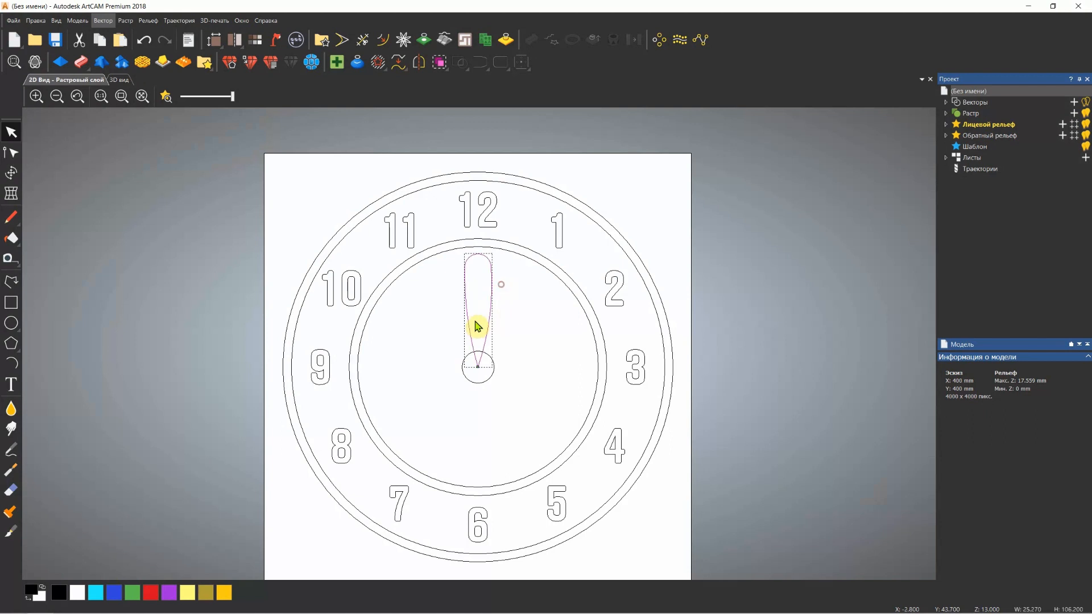
{"action": "left_click", "coordinate": [661, 40]}
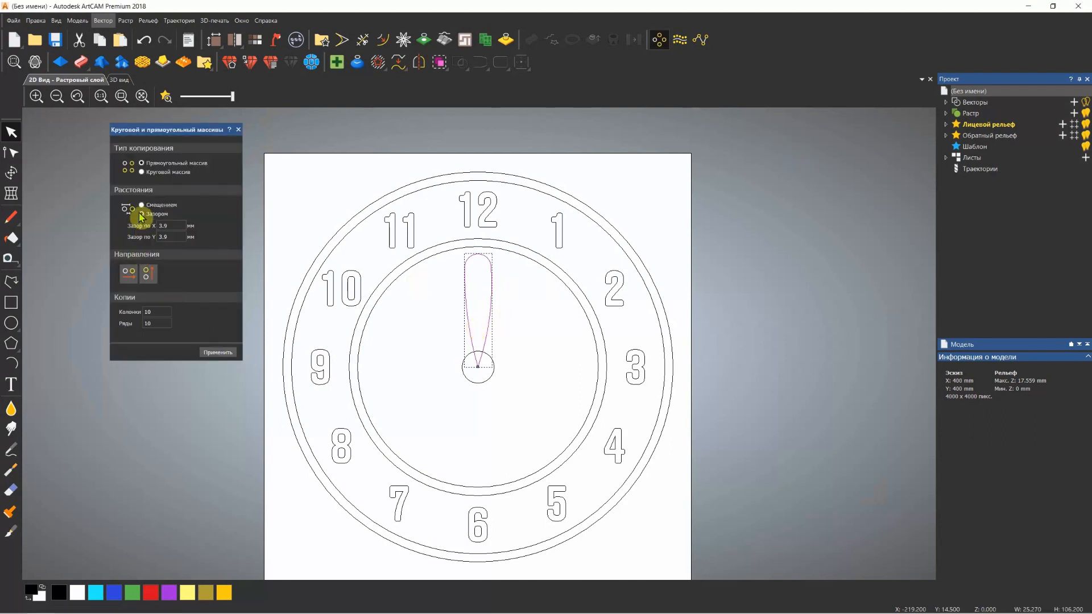
{"action": "left_click", "coordinate": [141, 172]}
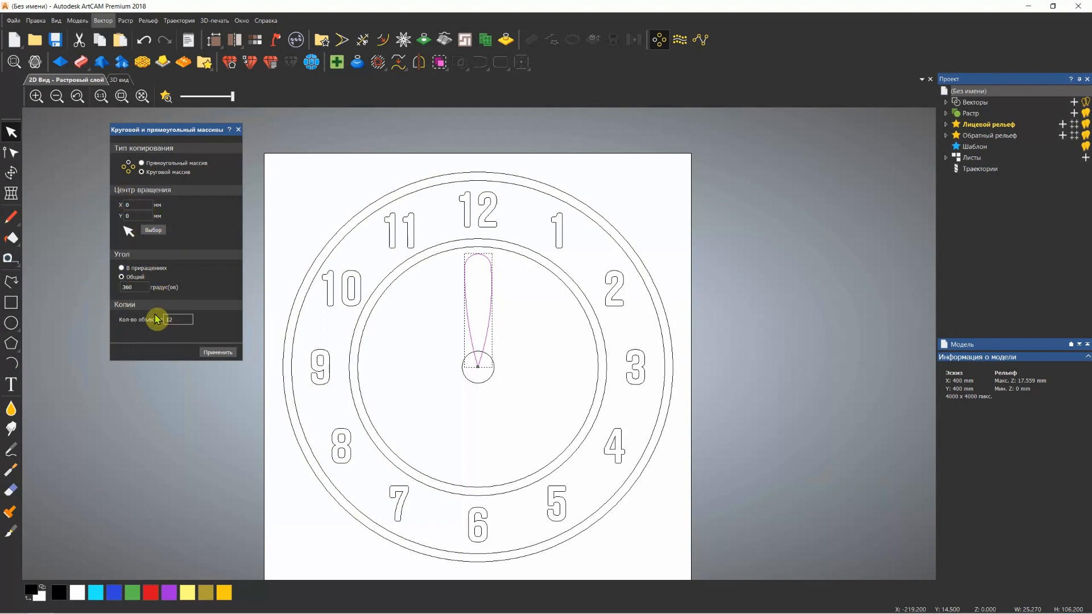
{"action": "left_click", "coordinate": [218, 353]}
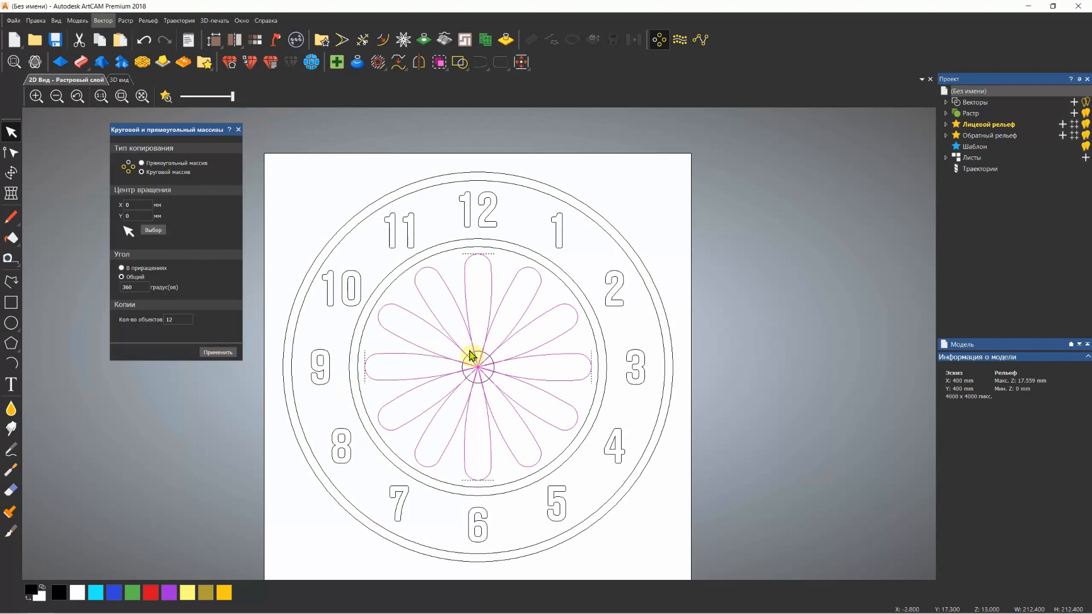
{"action": "scroll", "coordinate": [477, 362], "scroll_direction": "up", "scroll_amount": 4}
{"action": "scroll", "coordinate": [477, 364], "scroll_direction": "down", "scroll_amount": 2}
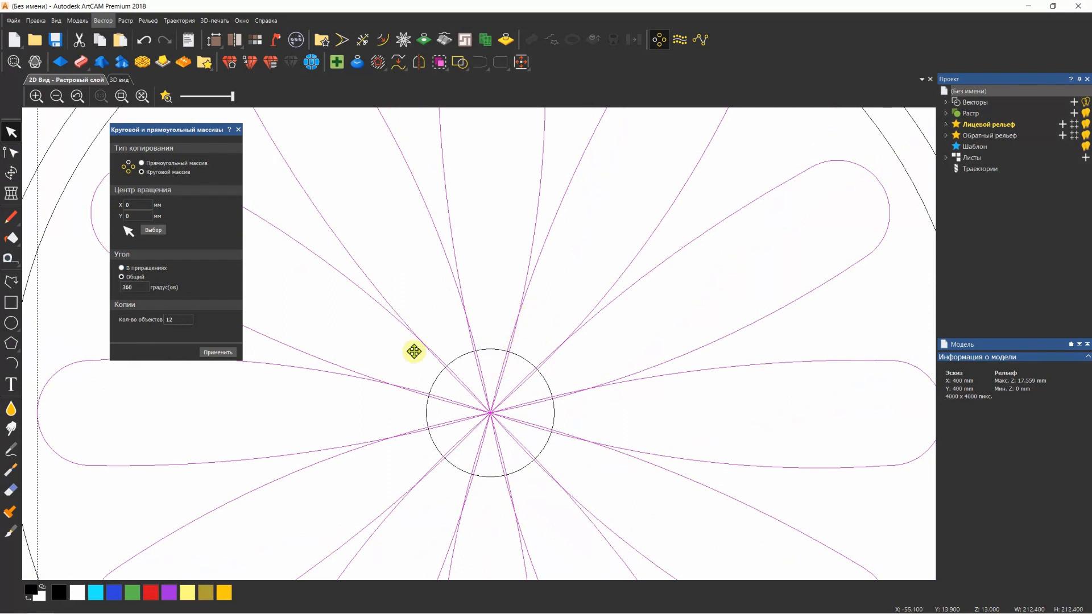
Replace the 12-object array with a circular array of 10 petal outlines over 360° and close the array tool
{"action": "double_click", "coordinate": [176, 320]}
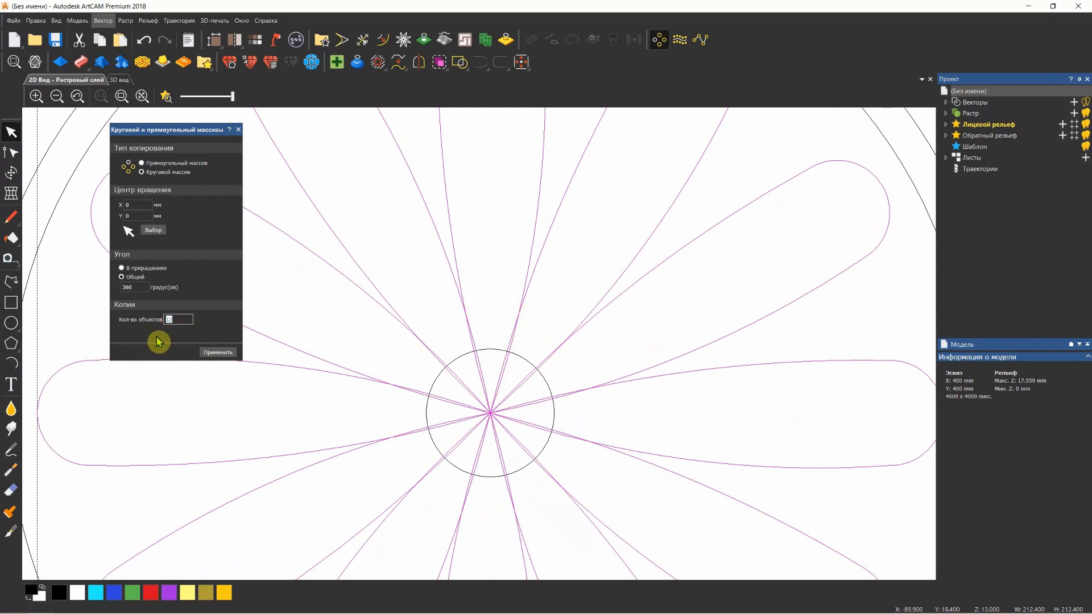
{"action": "left_click", "coordinate": [207, 354]}
{"action": "key", "text": "ctrl+z"}
{"action": "key", "text": "ctrl+z"}
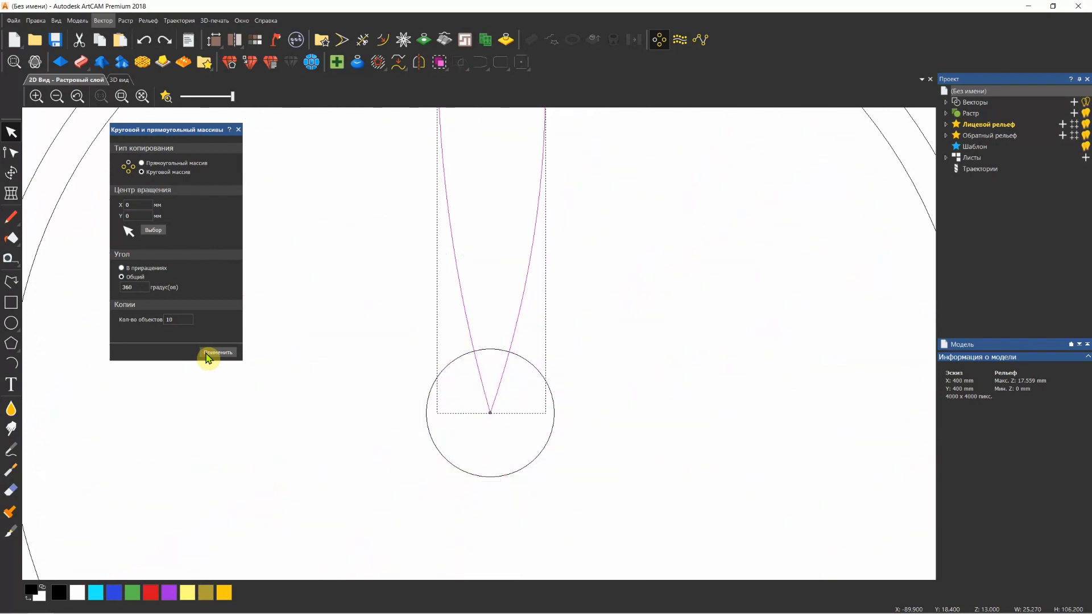
{"action": "left_click", "coordinate": [217, 353]}
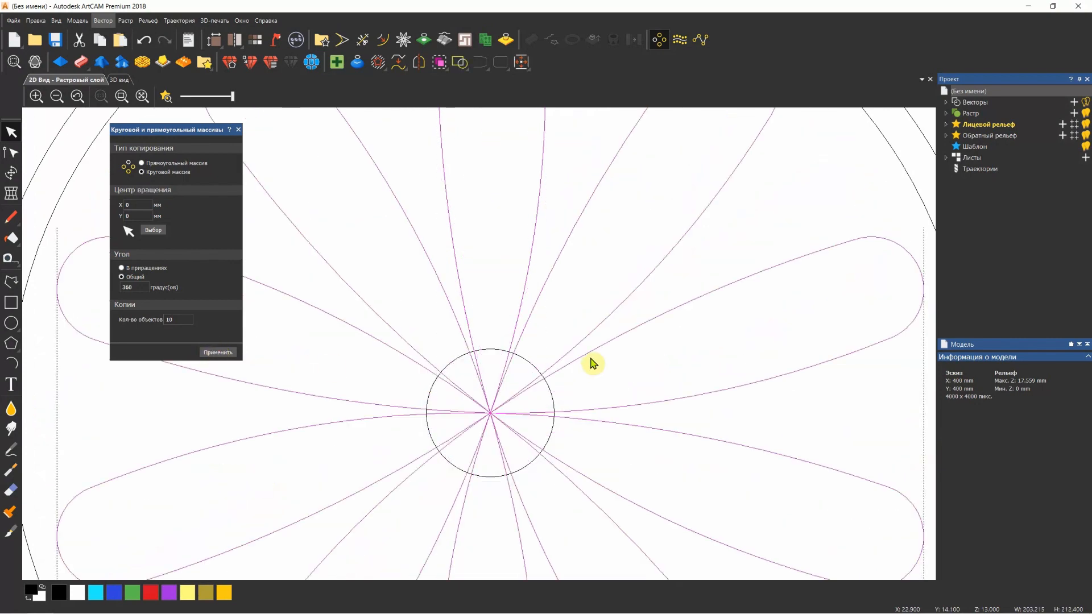
{"action": "scroll", "coordinate": [520, 373], "scroll_direction": "down", "scroll_amount": 2}
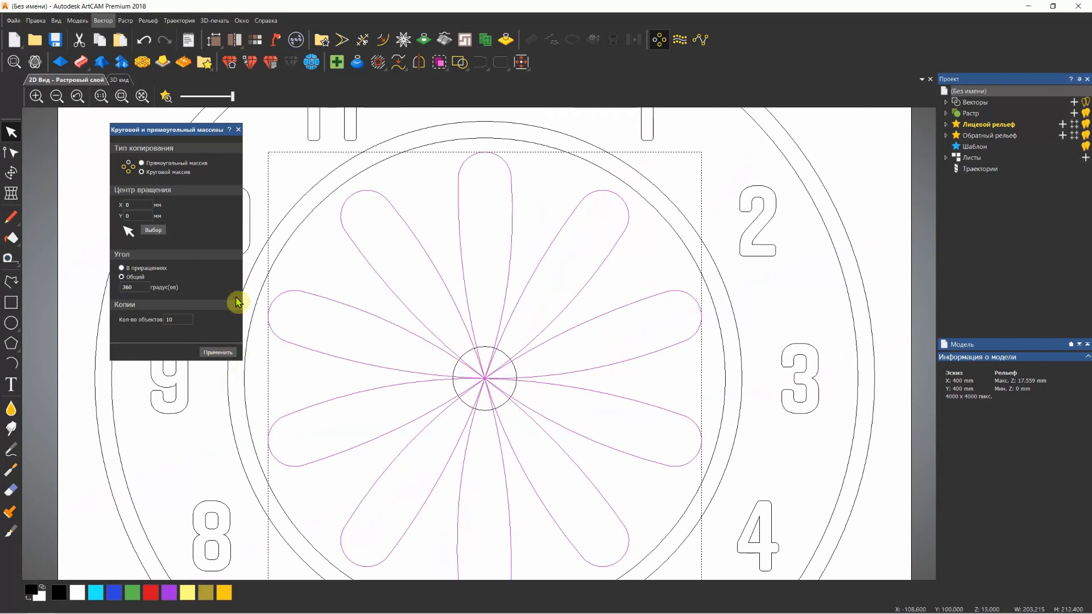
{"action": "left_click", "coordinate": [239, 131]}
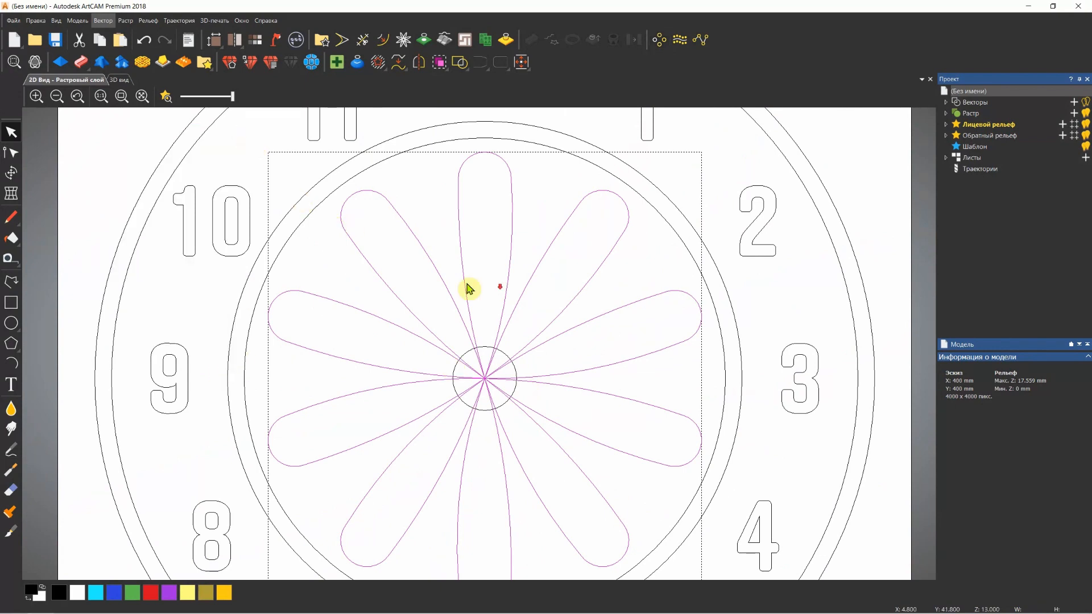
Draw a horizontal line about 57 mm long as a polyline in the empty upper-right corner outside the dial
{"action": "scroll", "coordinate": [468, 285], "scroll_direction": "down", "scroll_amount": 3}
{"action": "scroll", "coordinate": [480, 316], "scroll_direction": "up", "scroll_amount": 1}
{"action": "left_click", "coordinate": [508, 321]}
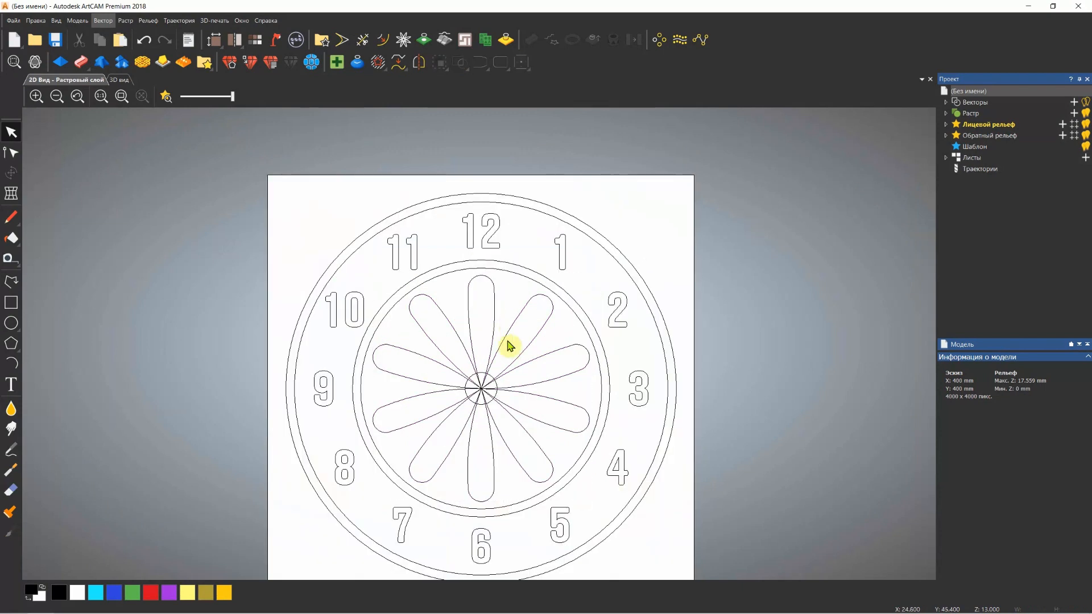
{"action": "scroll", "coordinate": [512, 310], "scroll_direction": "up", "scroll_amount": 1}
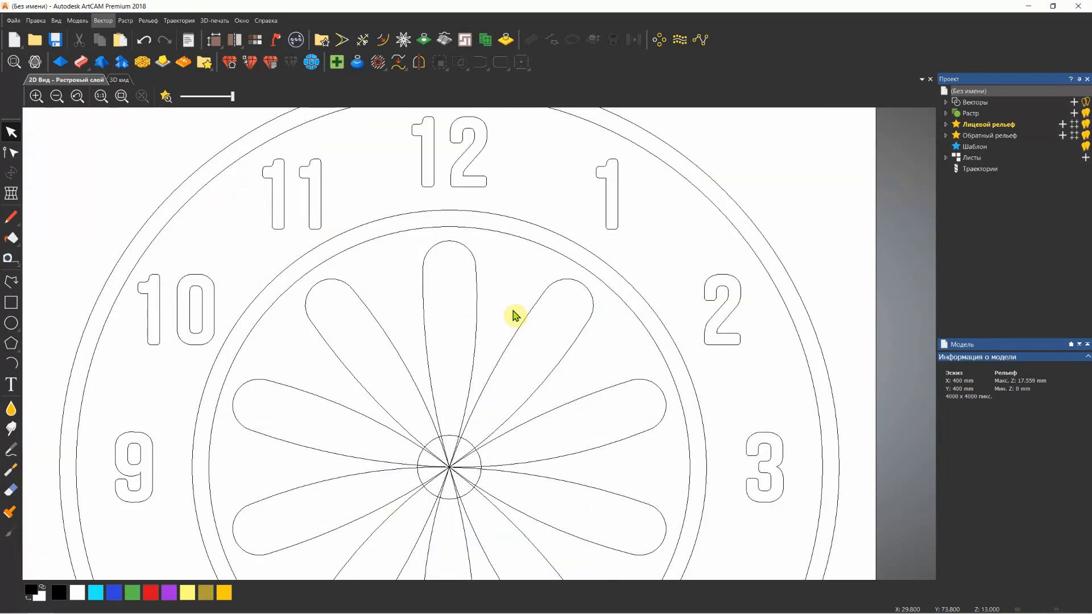
{"action": "scroll", "coordinate": [522, 306], "scroll_direction": "down", "scroll_amount": 1}
{"action": "scroll", "coordinate": [595, 217], "scroll_direction": "up", "scroll_amount": 1}
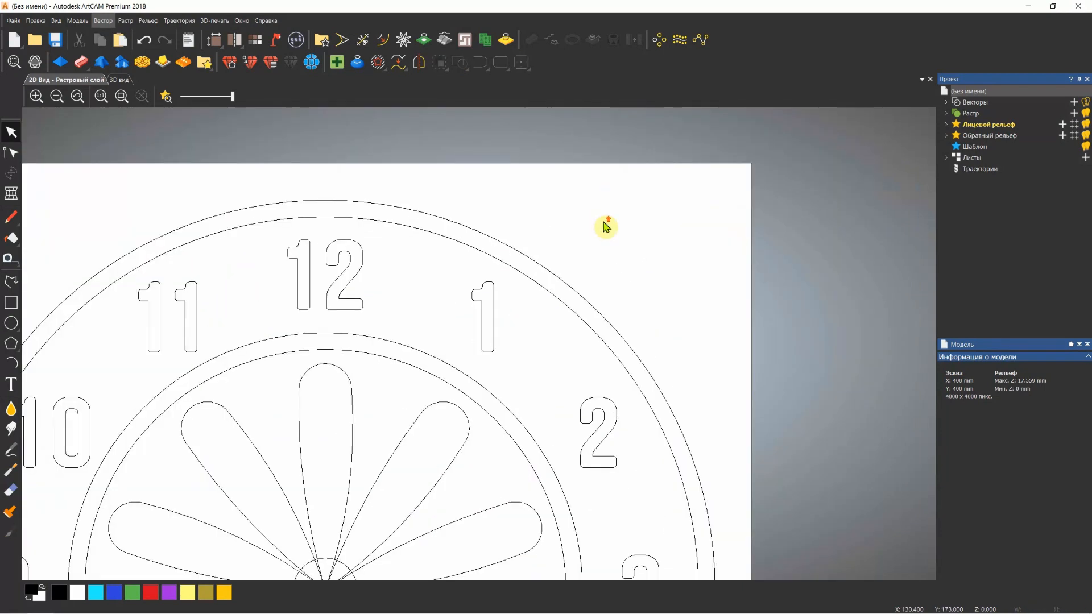
{"action": "scroll", "coordinate": [609, 227], "scroll_direction": "up", "scroll_amount": 1}
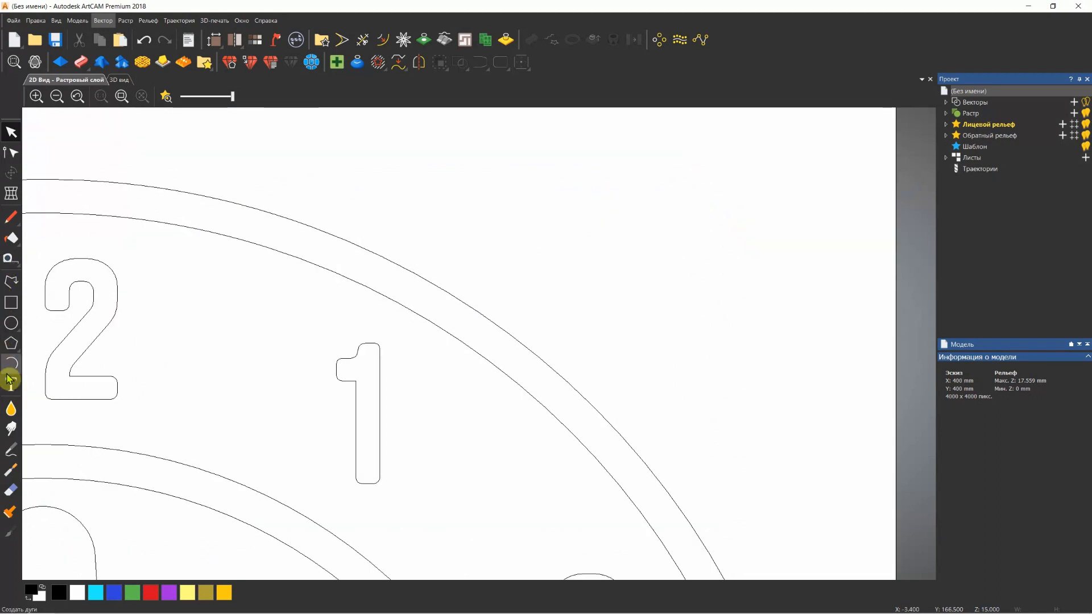
{"action": "left_click", "coordinate": [10, 281]}
{"action": "left_click", "coordinate": [472, 181]}
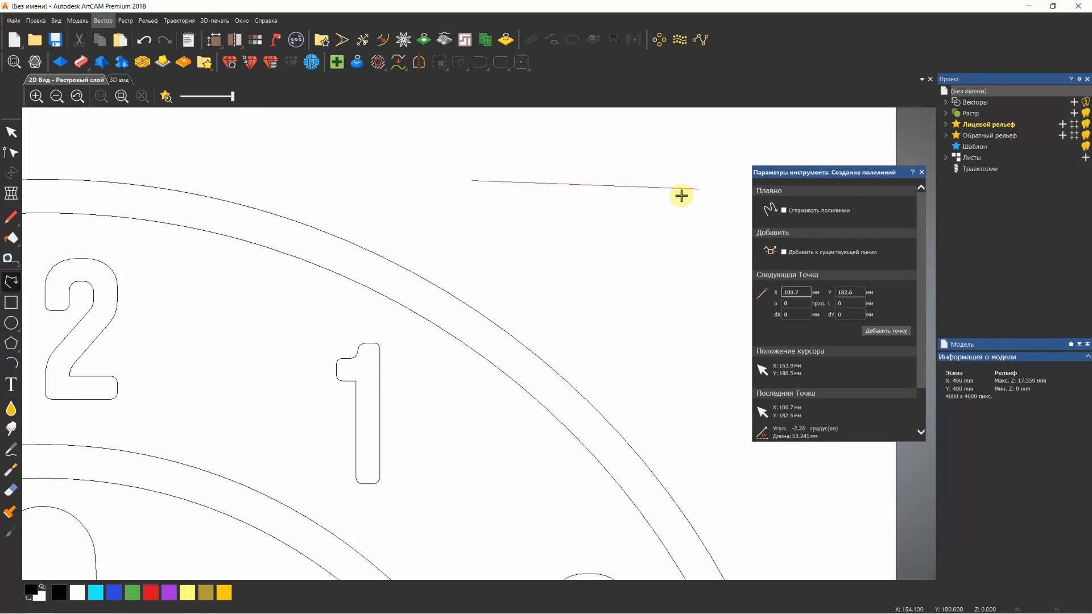
{"action": "left_click", "coordinate": [716, 179]}
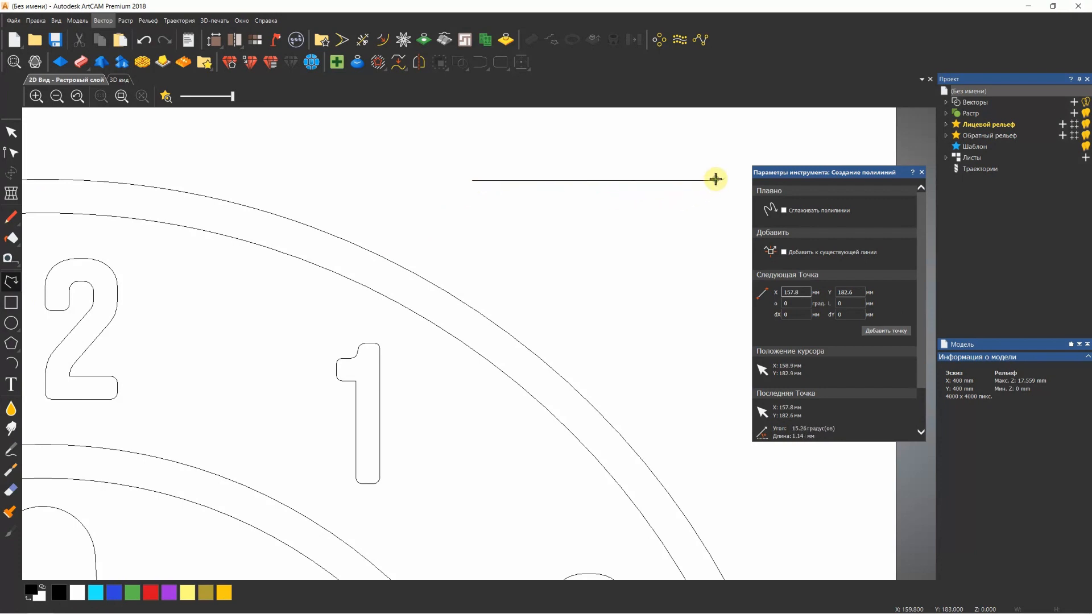
{"action": "key", "text": "Escape"}
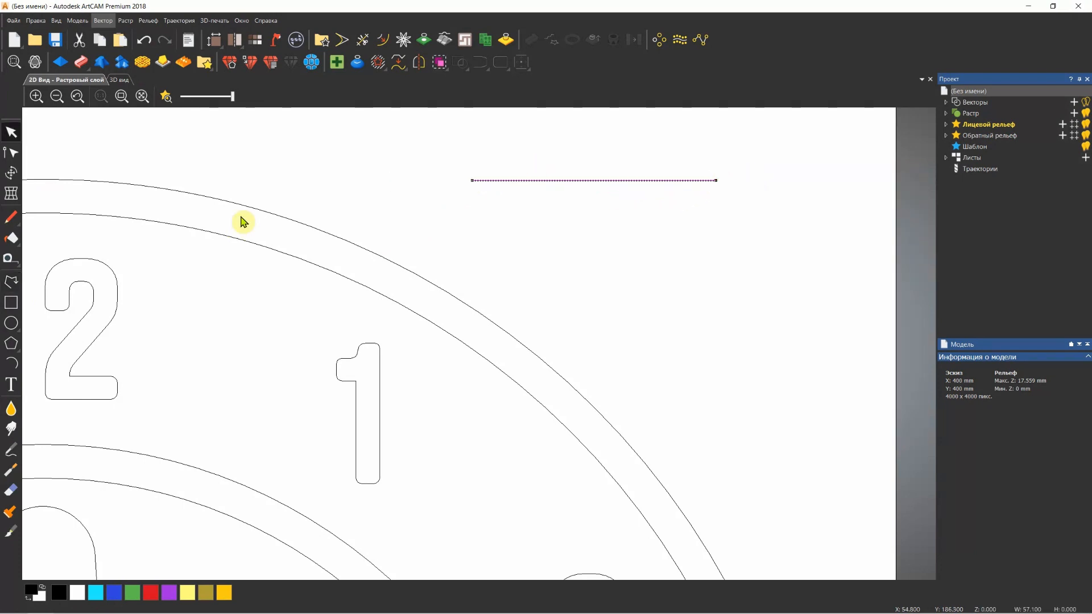
Draw an open polyline cross-section about 45 mm wide and 10.5 mm high above the horizontal line, rising gradually then dropping steeply back to it
{"action": "left_click", "coordinate": [9, 284]}
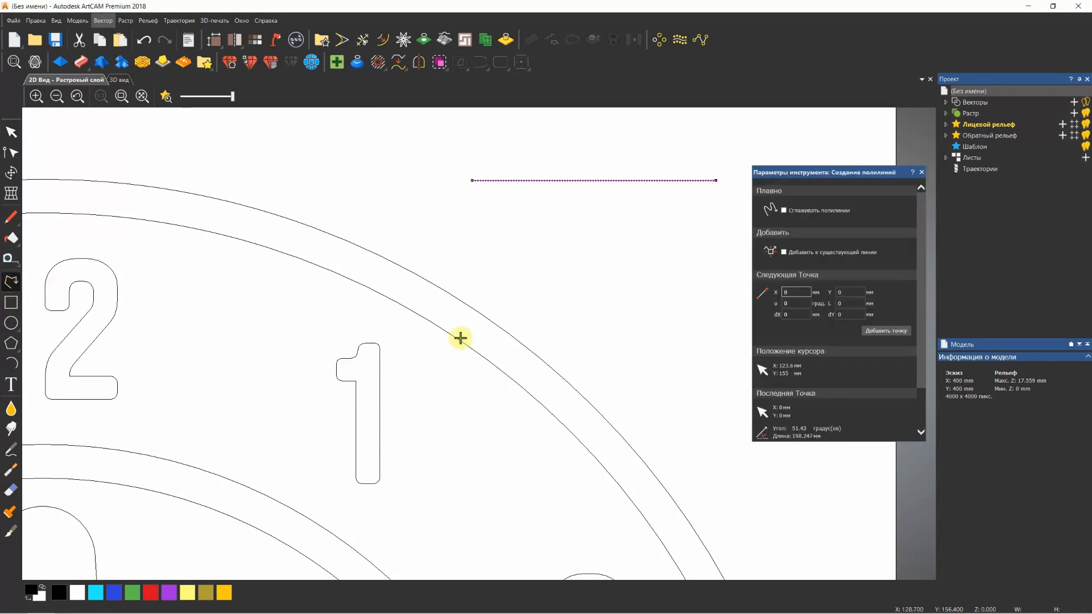
{"action": "scroll", "coordinate": [557, 216], "scroll_direction": "down", "scroll_amount": 3}
{"action": "scroll", "coordinate": [534, 228], "scroll_direction": "up", "scroll_amount": 5}
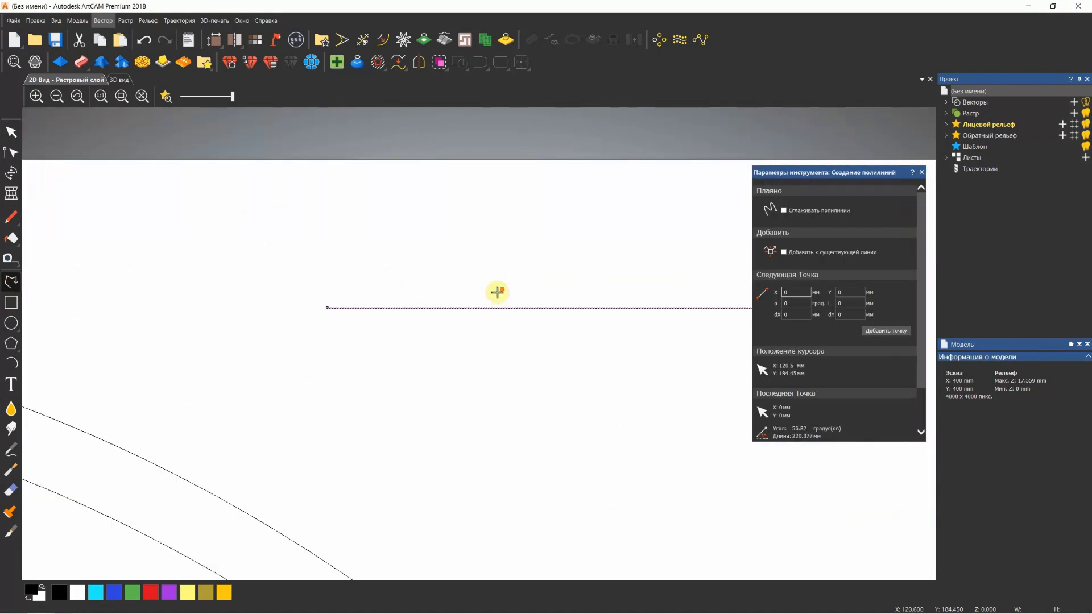
{"action": "scroll", "coordinate": [495, 290], "scroll_direction": "down", "scroll_amount": 2}
{"action": "left_click", "coordinate": [441, 326]}
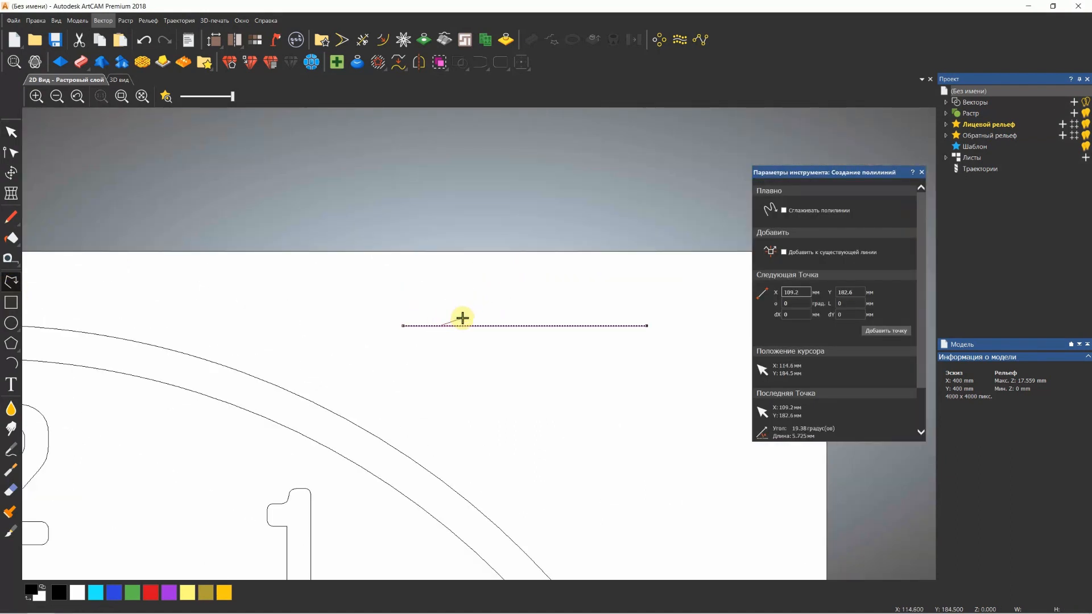
{"action": "left_click", "coordinate": [528, 311]}
{"action": "left_click", "coordinate": [547, 303]}
{"action": "left_click", "coordinate": [569, 294]}
{"action": "left_click", "coordinate": [586, 283]}
{"action": "left_click", "coordinate": [608, 281]}
{"action": "left_click", "coordinate": [621, 290]}
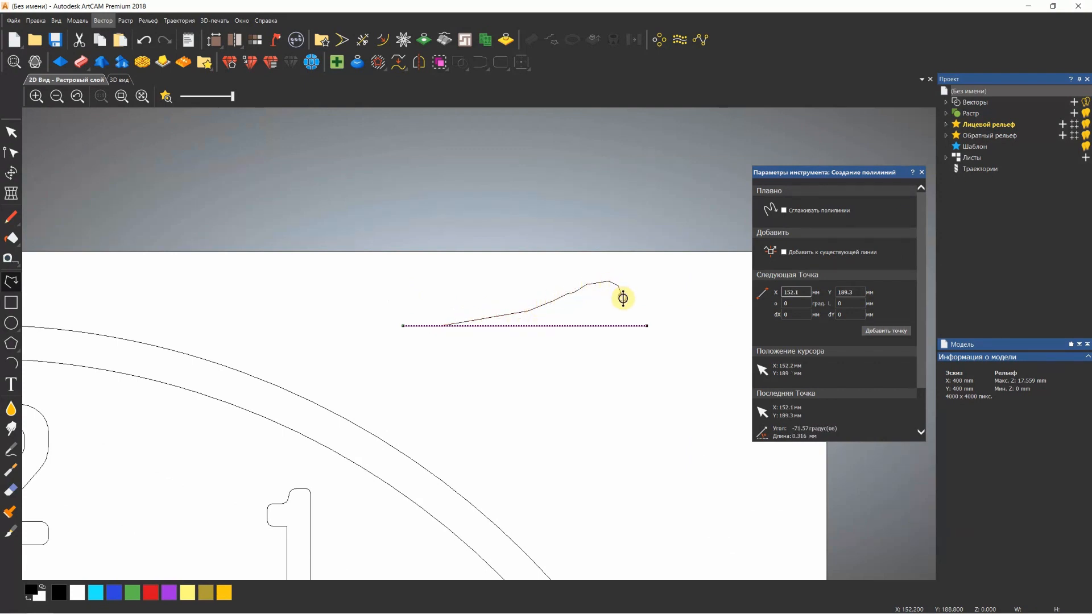
{"action": "left_click", "coordinate": [627, 315]}
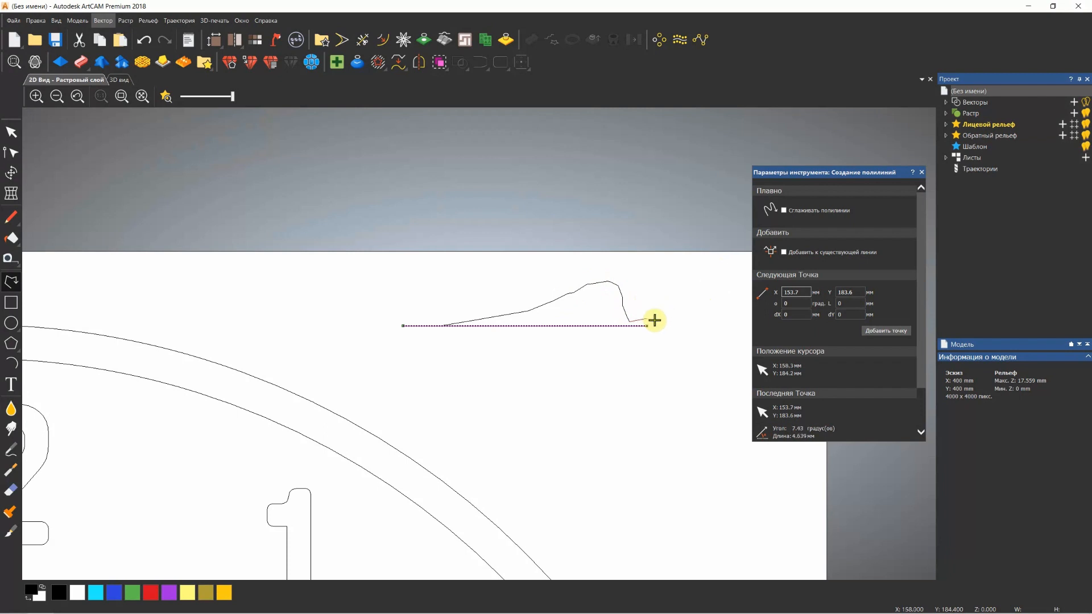
{"action": "scroll", "coordinate": [629, 319], "scroll_direction": "up", "scroll_amount": 3}
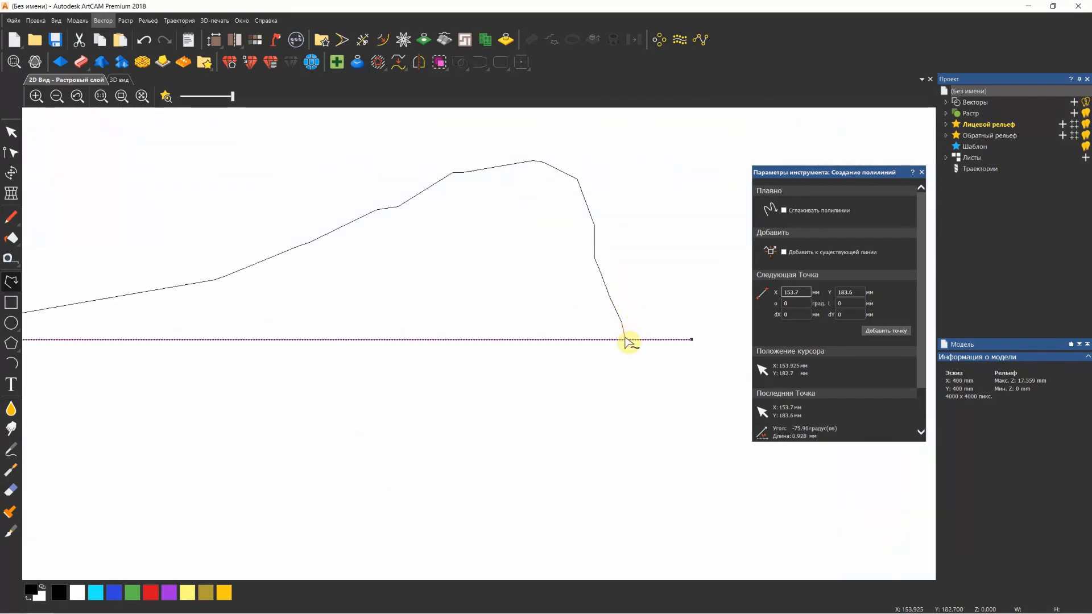
{"action": "left_click", "coordinate": [625, 340]}
{"action": "right_click", "coordinate": [638, 314]}
{"action": "scroll", "coordinate": [642, 321], "scroll_direction": "down", "scroll_amount": 1}
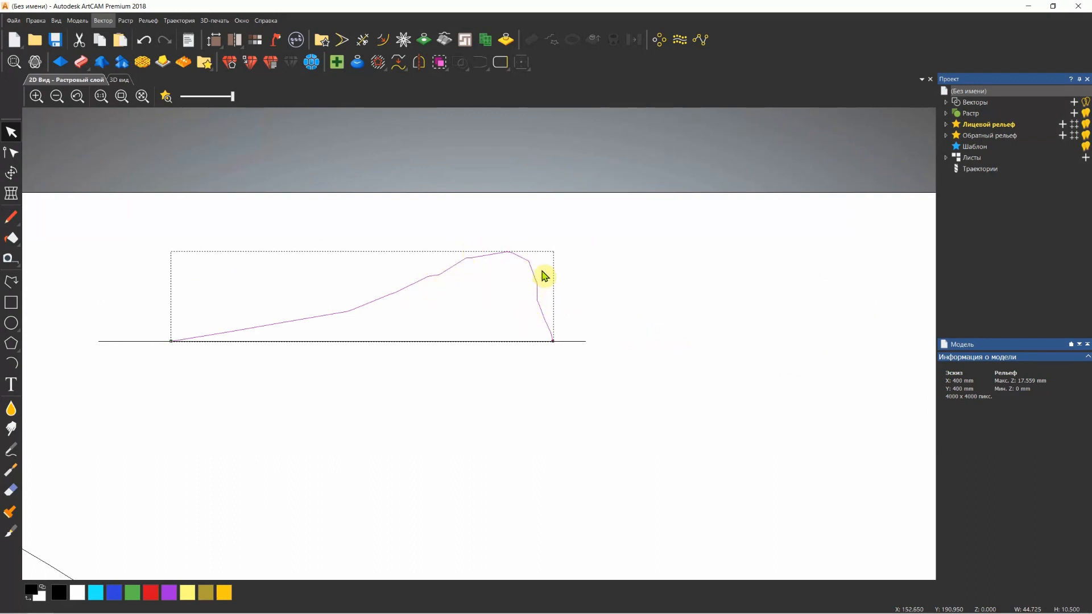
Smooth the hump-shaped polyline into a spline with a 1 mm tolerance, ignoring straight sections, and close the spline tool
{"action": "left_click", "coordinate": [400, 65]}
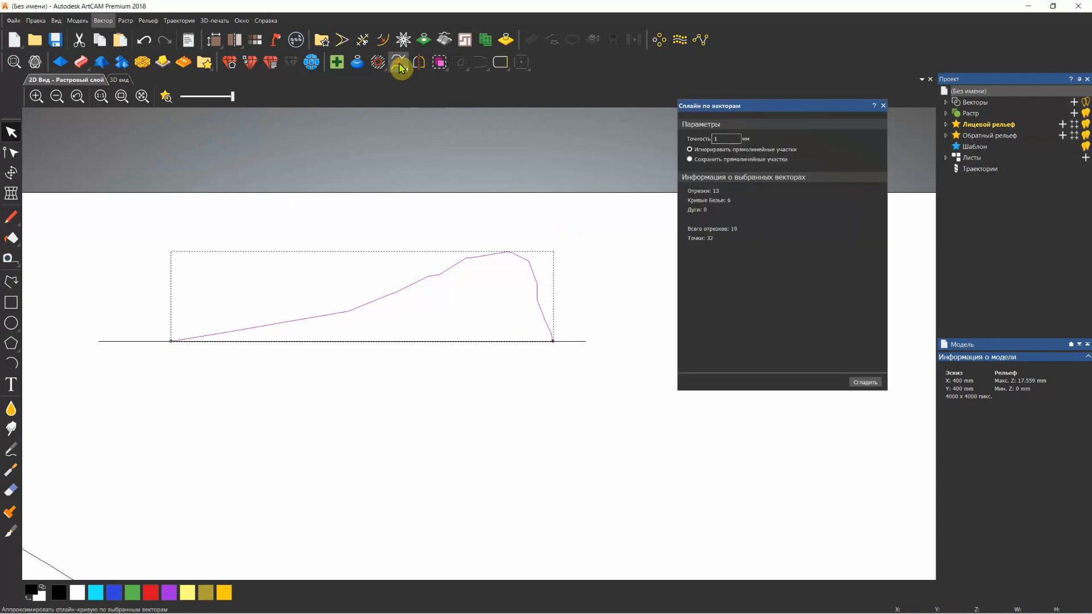
{"action": "double_click", "coordinate": [718, 139]}
{"action": "left_click", "coordinate": [775, 138]}
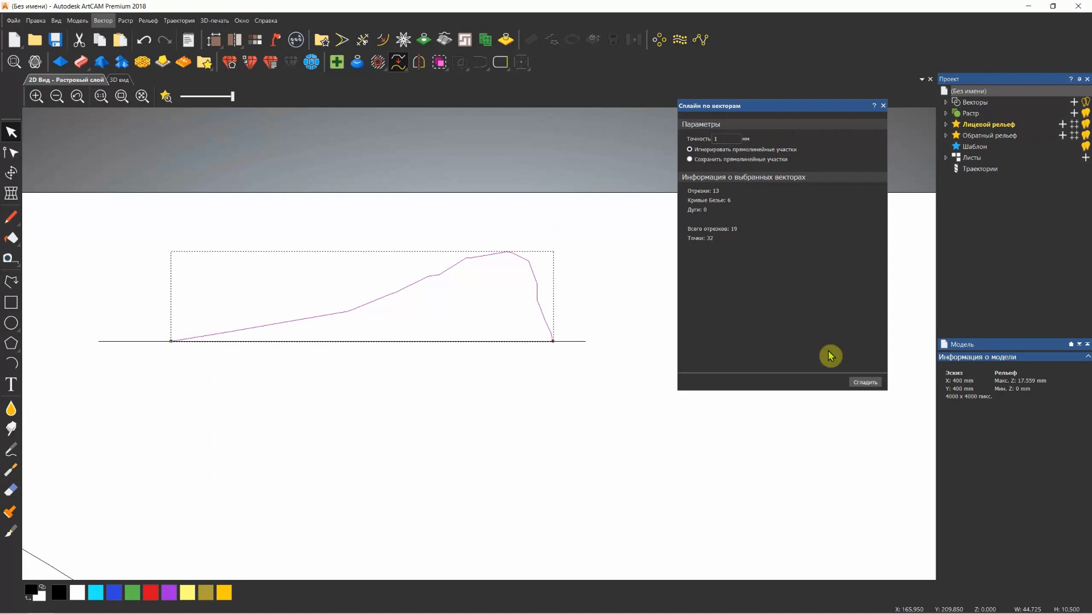
{"action": "left_click", "coordinate": [864, 382]}
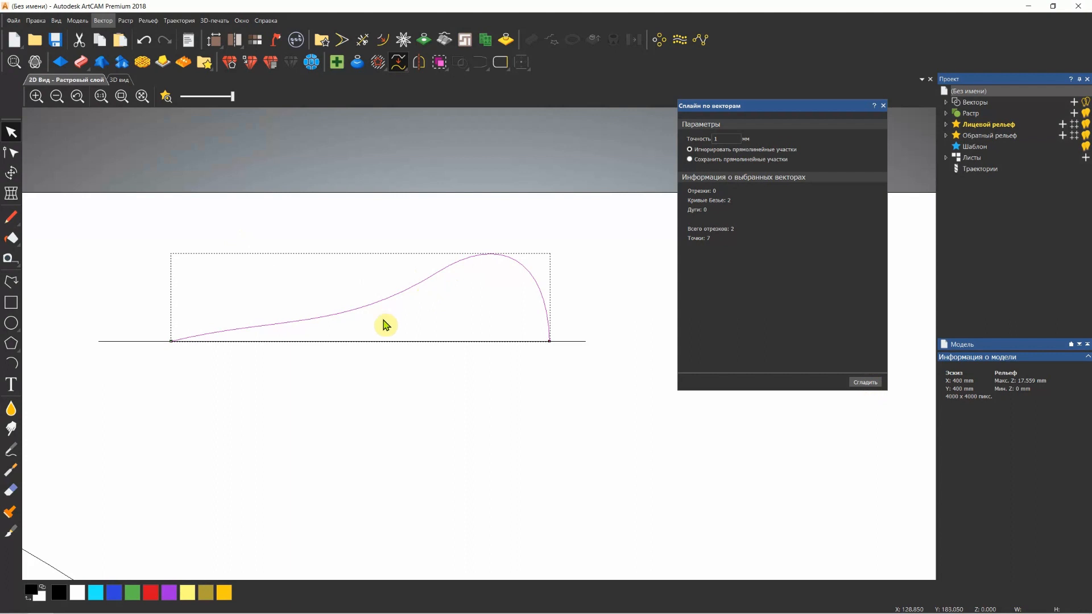
{"action": "scroll", "coordinate": [328, 358], "scroll_direction": "down", "scroll_amount": 2}
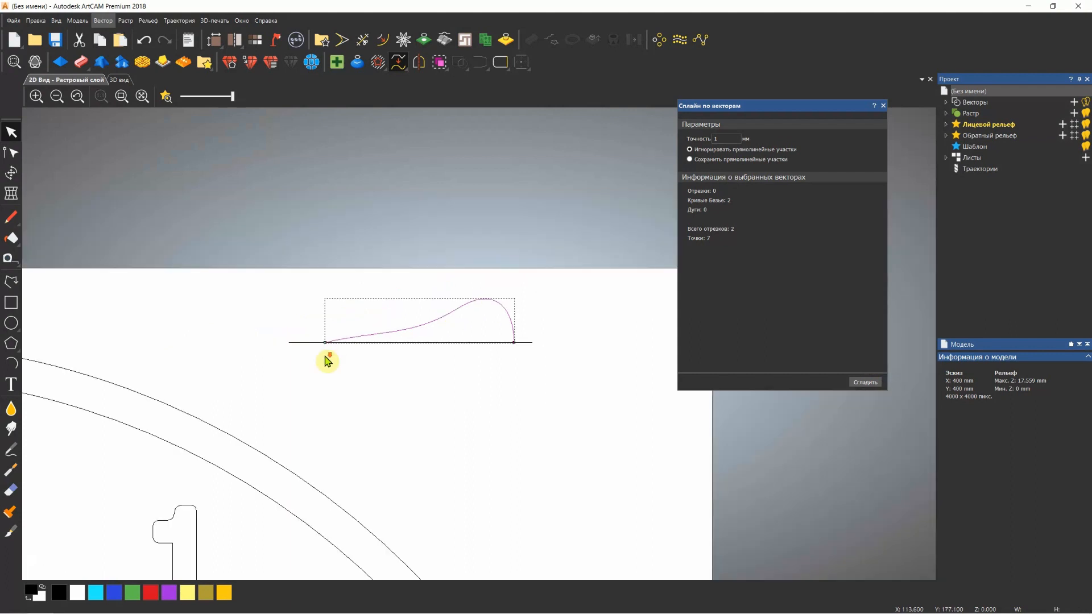
{"action": "left_click", "coordinate": [884, 106]}
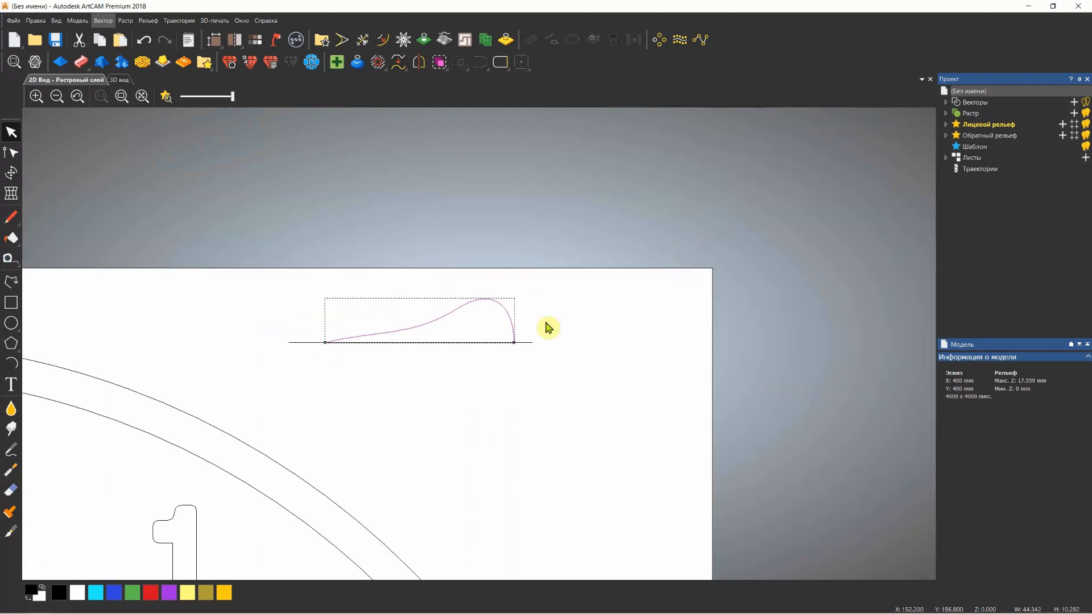
Delete the horizontal base line beneath the smoothed profile curve
{"action": "left_click", "coordinate": [490, 342]}
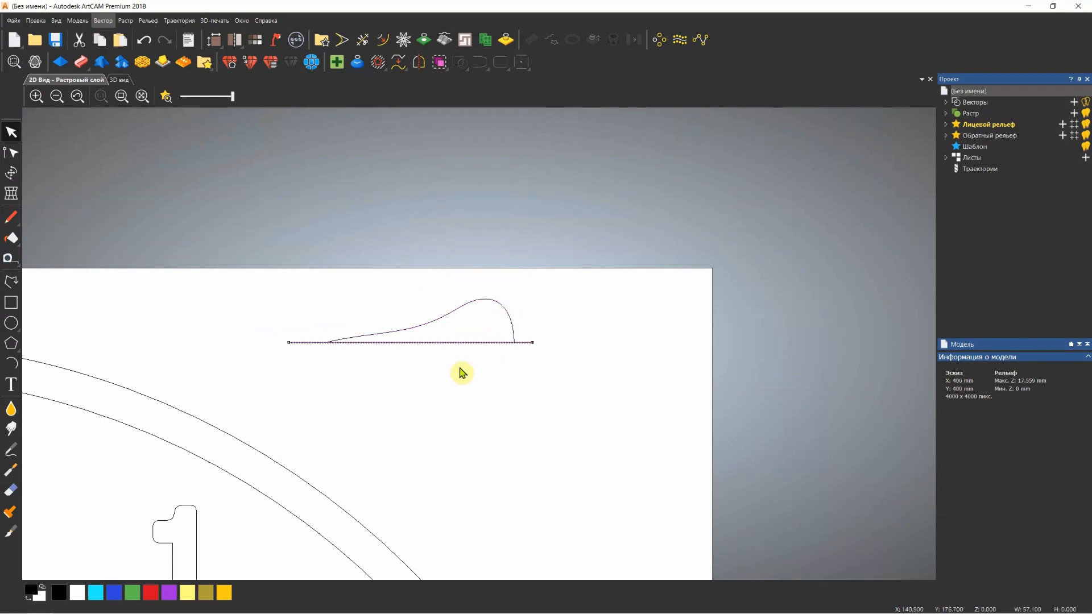
{"action": "key", "text": "Delete"}
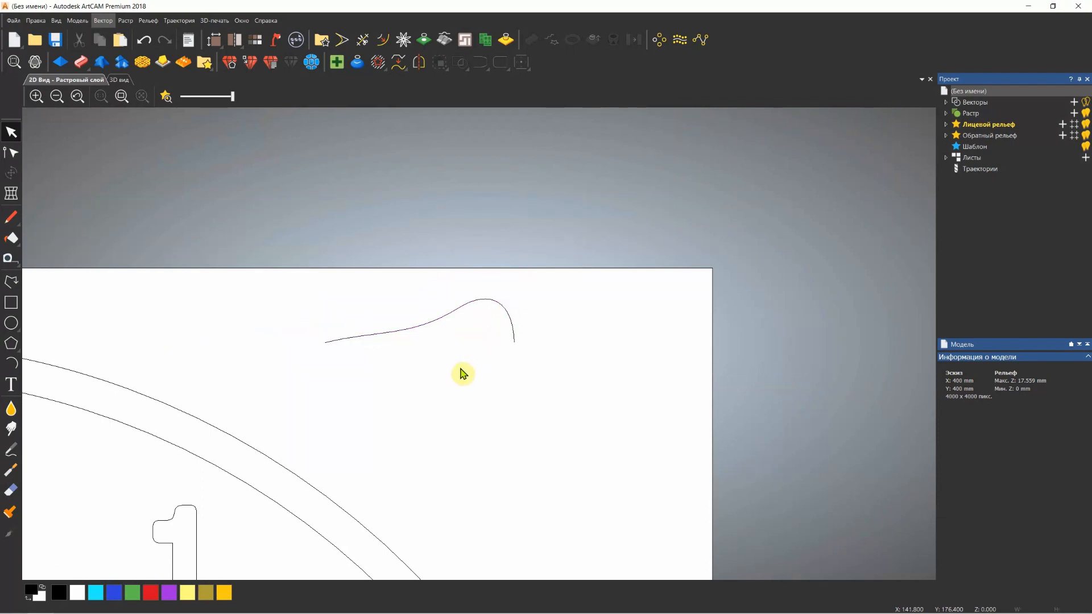
{"action": "scroll", "coordinate": [464, 374], "scroll_direction": "down", "scroll_amount": 2}
{"action": "scroll", "coordinate": [464, 376], "scroll_direction": "down", "scroll_amount": 2}
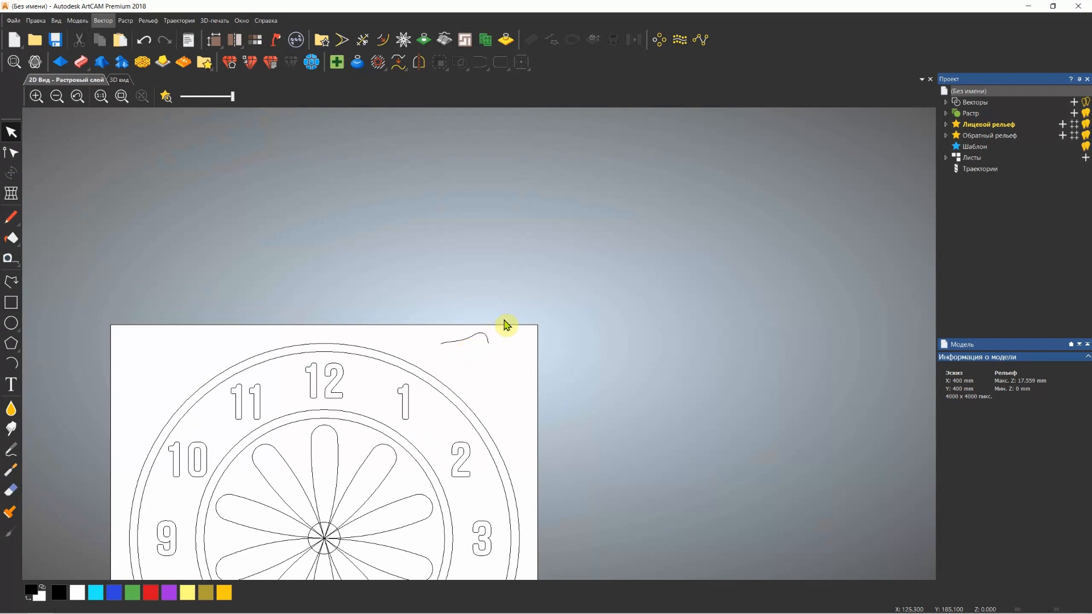
In the 3D view, start a two-rail sweep with the small hub circle as first rail and select the circle just outside the petals as second
{"action": "left_click", "coordinate": [120, 81]}
{"action": "scroll", "coordinate": [698, 357], "scroll_direction": "up", "scroll_amount": 3}
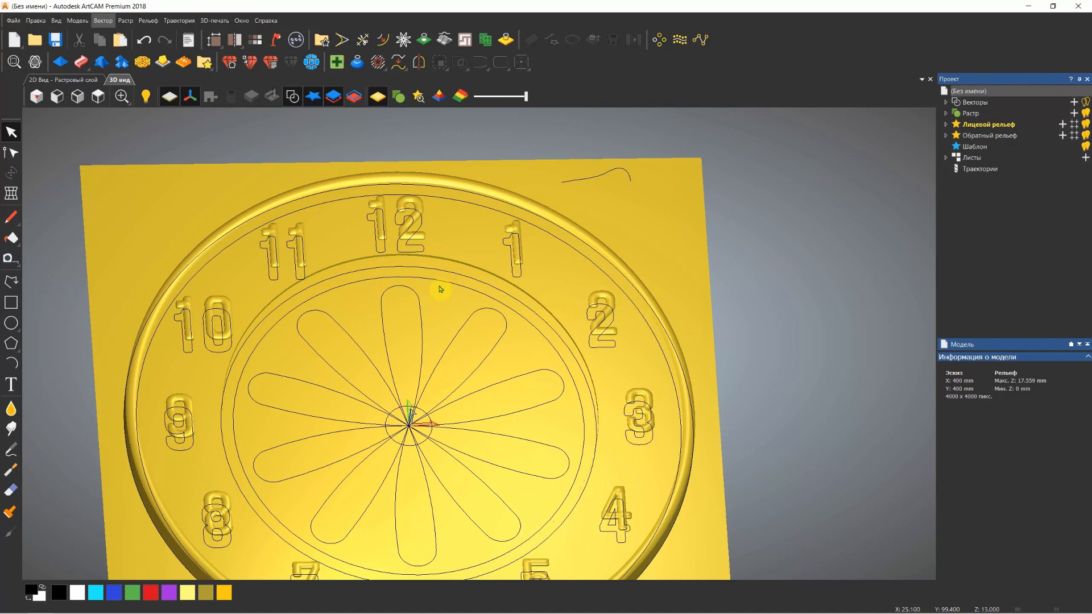
{"action": "left_click_drag", "start_coordinate": [437, 291], "coordinate": [436, 308]}
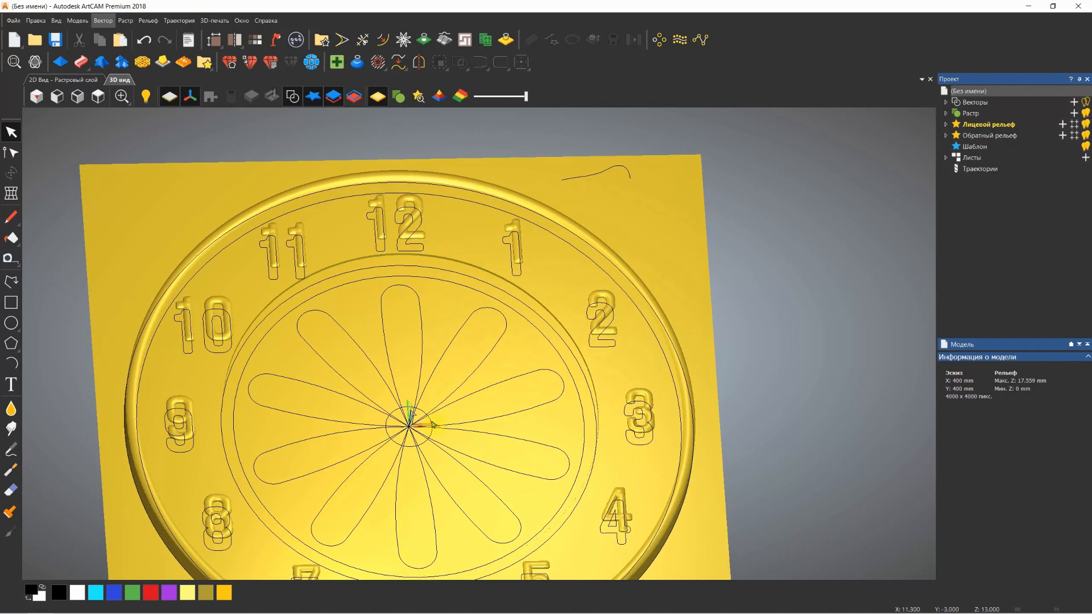
{"action": "scroll", "coordinate": [431, 424], "scroll_direction": "up", "scroll_amount": 6}
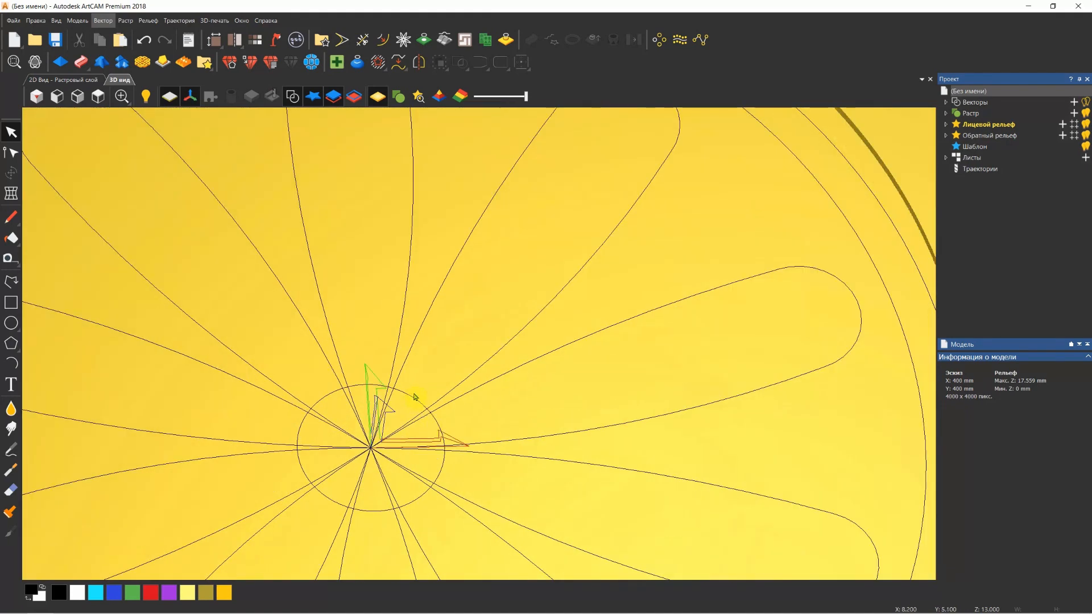
{"action": "left_click", "coordinate": [413, 410]}
{"action": "scroll", "coordinate": [414, 410], "scroll_direction": "down", "scroll_amount": 6}
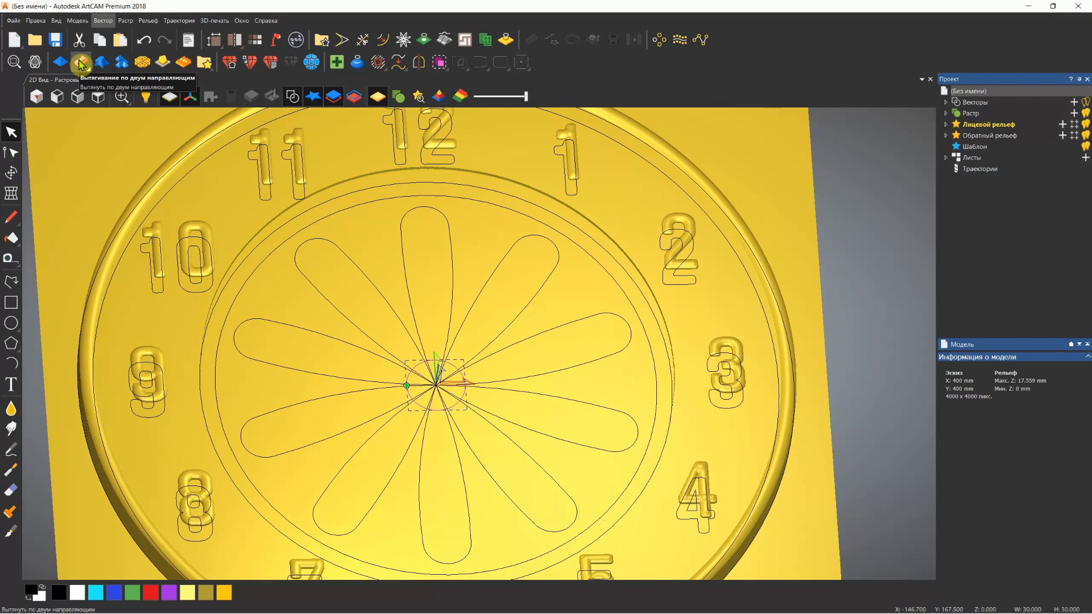
{"action": "left_click", "coordinate": [81, 62]}
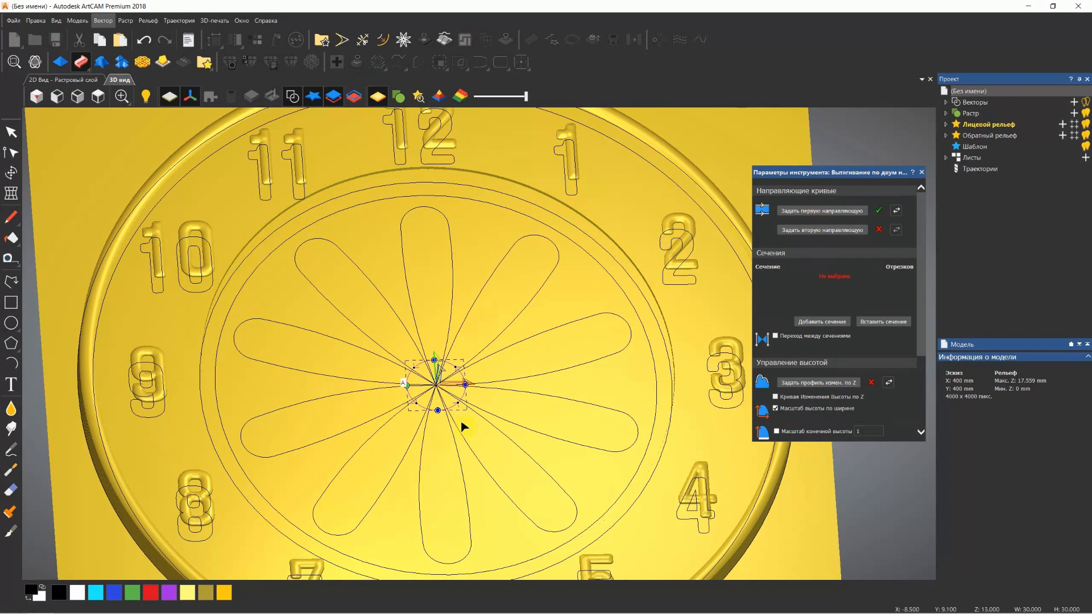
{"action": "left_click", "coordinate": [579, 251]}
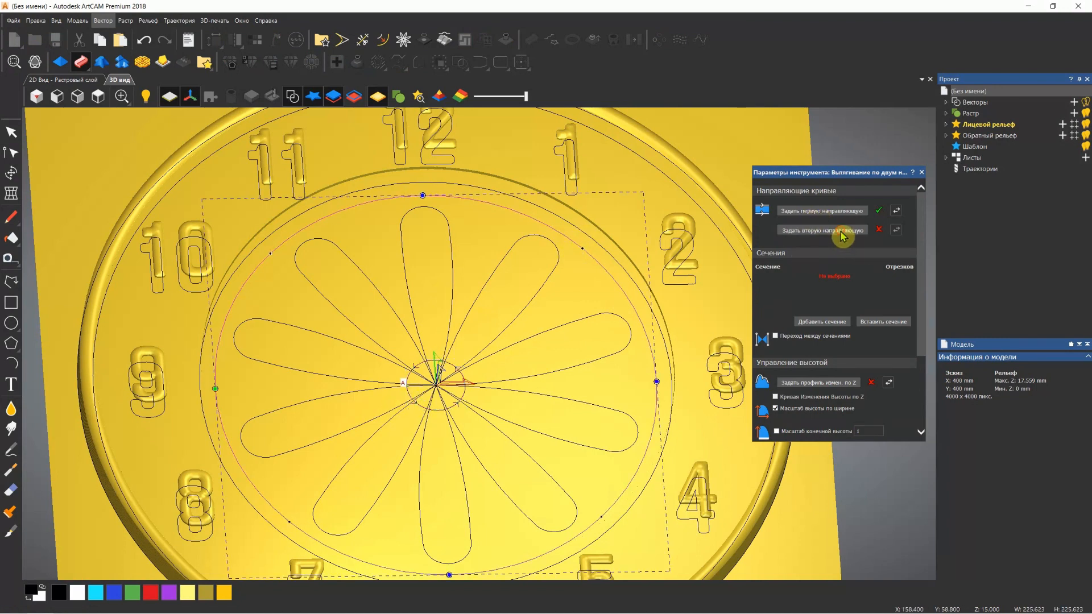
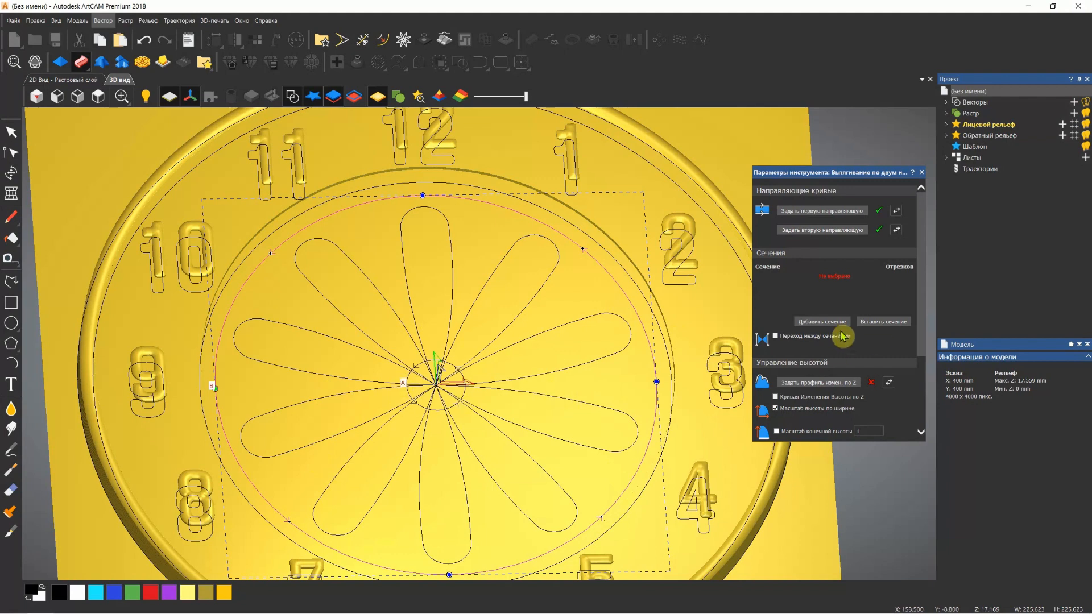
Select the drawn profile curve beside the dial and add it as the cross-section of the two-rail sweep
{"action": "scroll", "coordinate": [730, 165], "scroll_direction": "down", "scroll_amount": 1}
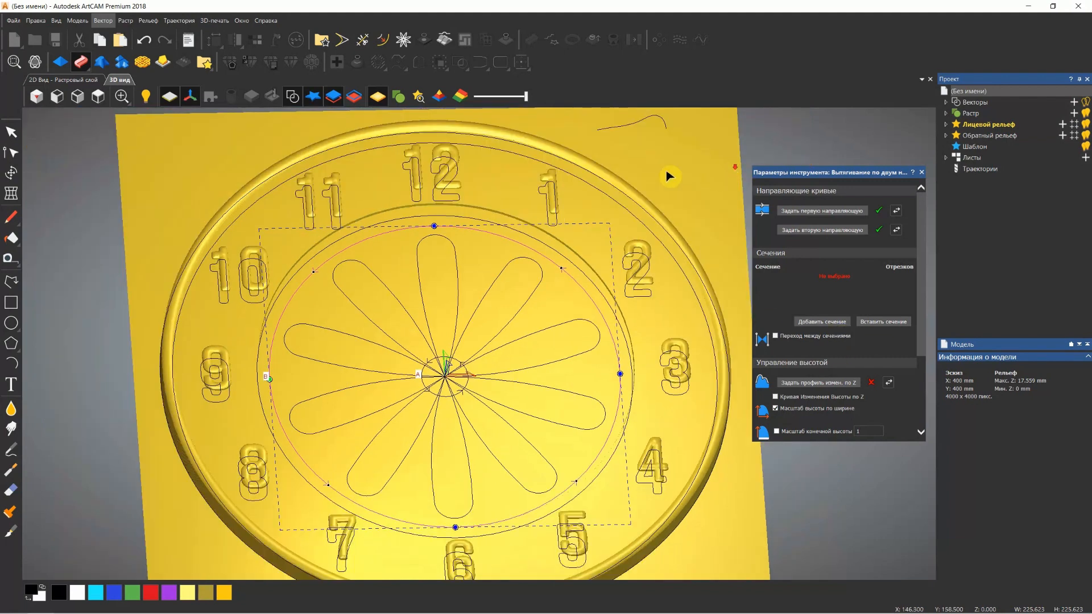
{"action": "left_click_drag", "start_coordinate": [681, 118], "coordinate": [648, 140]}
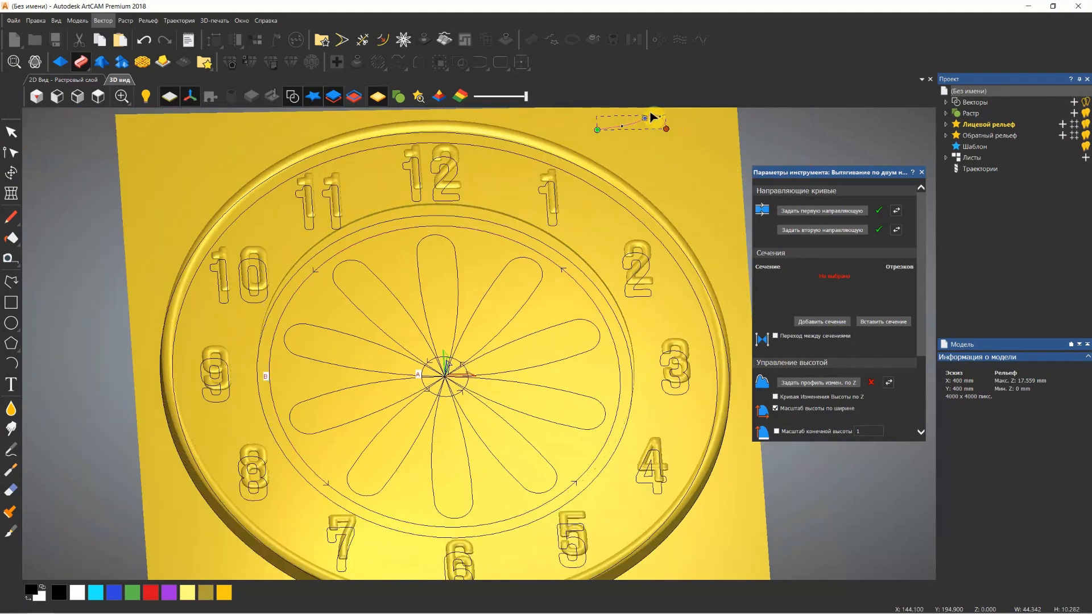
{"action": "scroll", "coordinate": [654, 115], "scroll_direction": "up", "scroll_amount": 4}
{"action": "scroll", "coordinate": [424, 402], "scroll_direction": "down", "scroll_amount": 4}
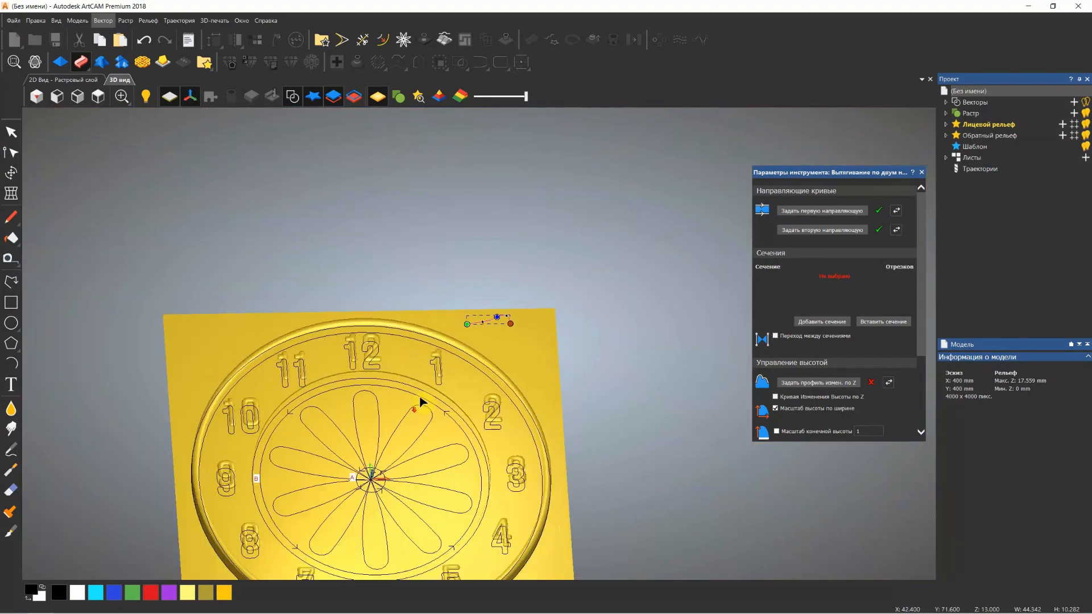
{"action": "left_click", "coordinate": [98, 96]}
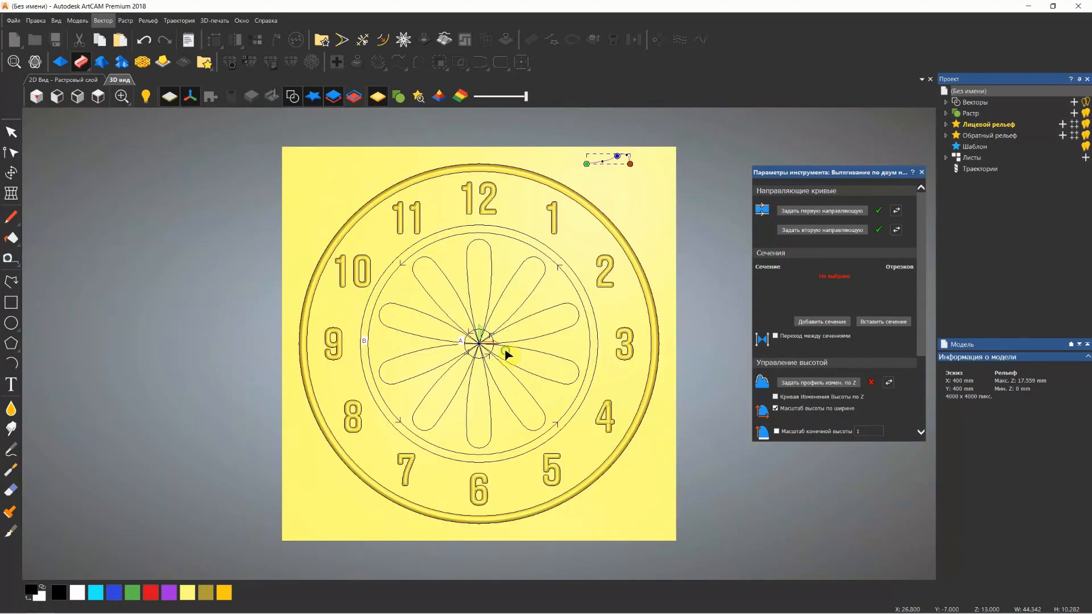
{"action": "middle_click_drag", "start_coordinate": [505, 351], "coordinate": [526, 257]}
{"action": "scroll", "coordinate": [441, 365], "scroll_direction": "up", "scroll_amount": 3}
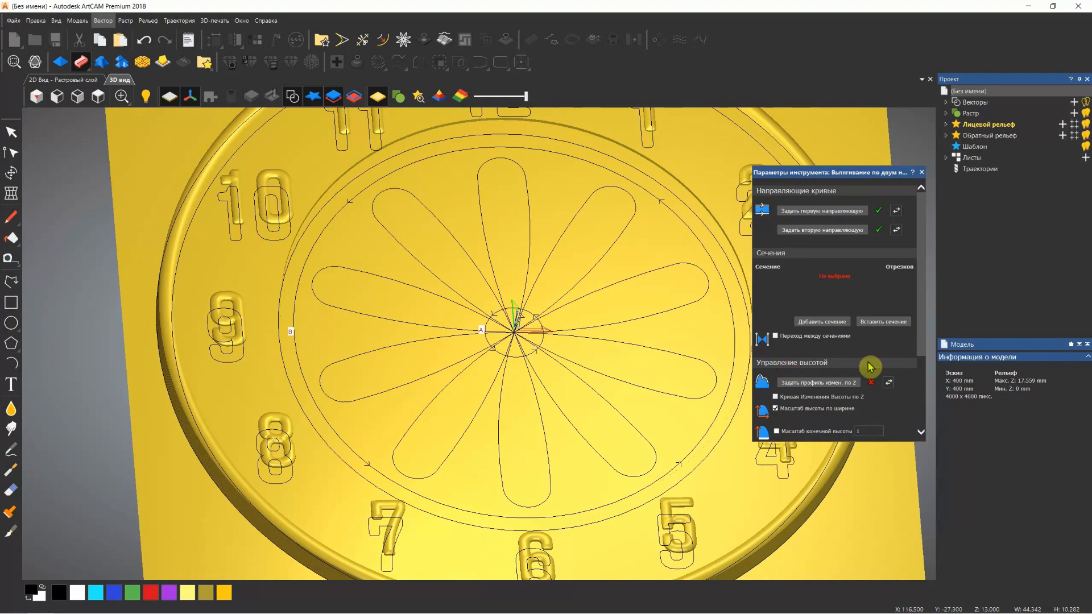
{"action": "left_click", "coordinate": [829, 322]}
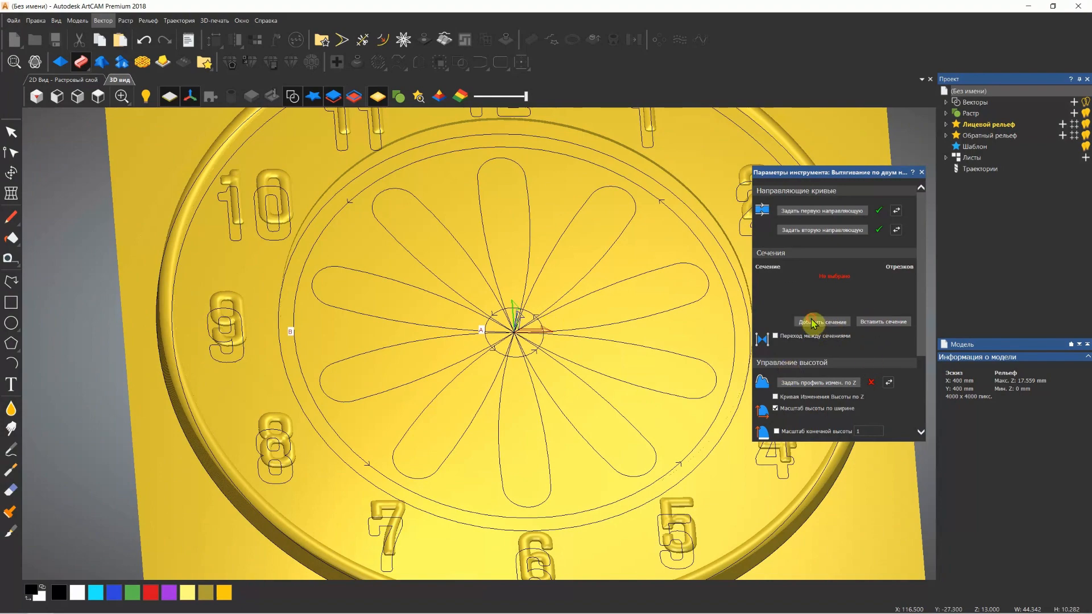
{"action": "scroll", "coordinate": [490, 328], "scroll_direction": "down", "scroll_amount": 3}
{"action": "scroll", "coordinate": [490, 328], "scroll_direction": "up", "scroll_amount": 2}
{"action": "middle_click_drag", "start_coordinate": [483, 349], "coordinate": [569, 273]}
{"action": "scroll", "coordinate": [892, 373], "scroll_direction": "down", "scroll_amount": 1}
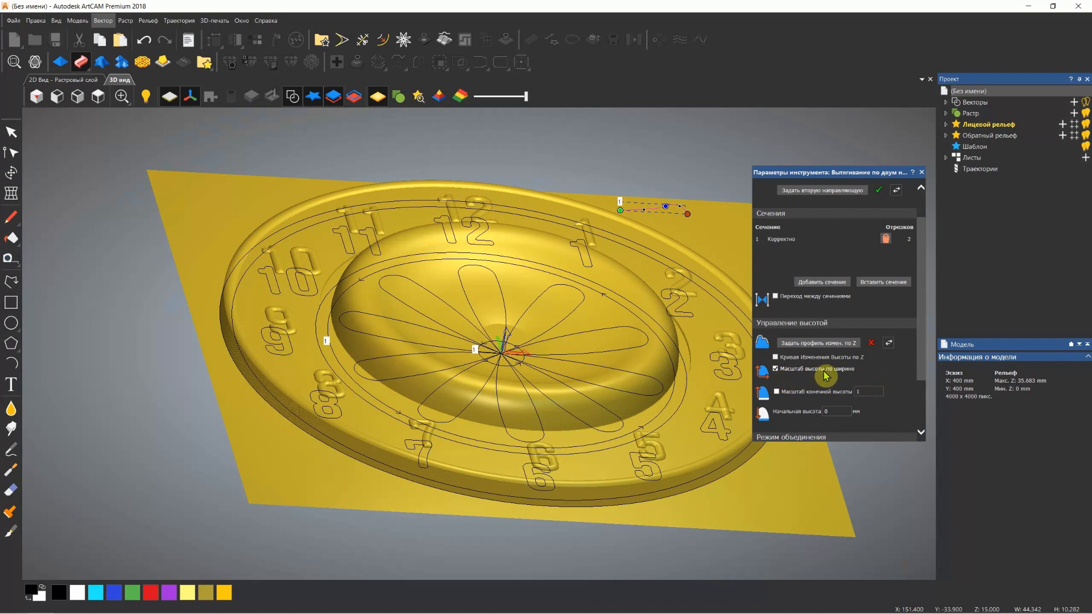
Turn off scaling the sweep's height by width, apply the sweep in Add mode and close the tool
{"action": "left_click", "coordinate": [775, 369]}
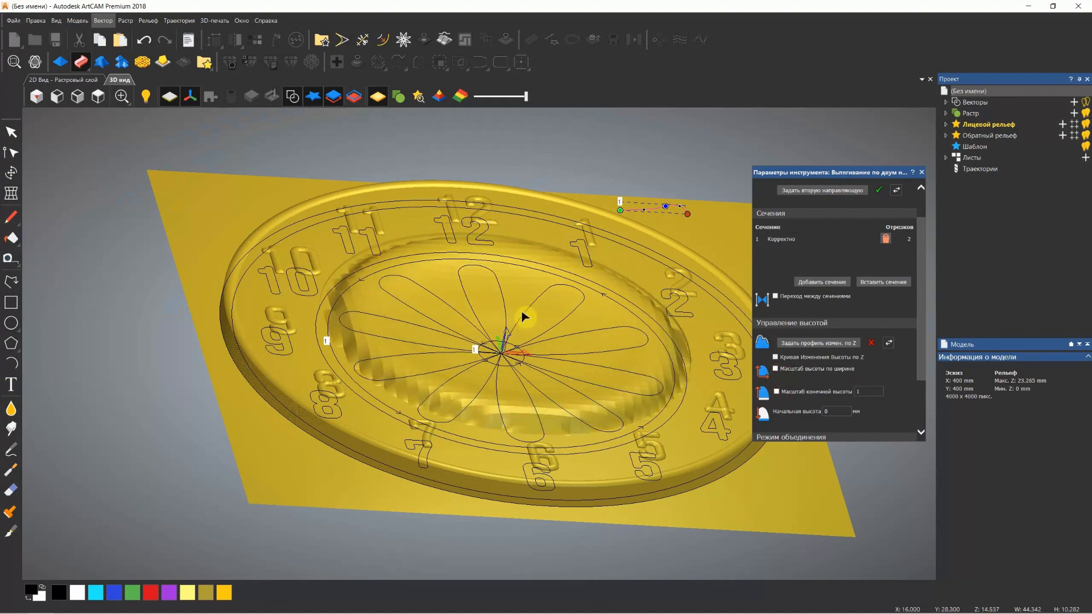
{"action": "mouse_move", "coordinate": [526, 325]}
{"action": "left_mouse_down"}
{"action": "mouse_move", "coordinate": [520, 446]}
{"action": "mouse_move", "coordinate": [551, 220]}
{"action": "mouse_move", "coordinate": [499, 337]}
{"action": "mouse_move", "coordinate": [506, 316]}
{"action": "left_mouse_up"}
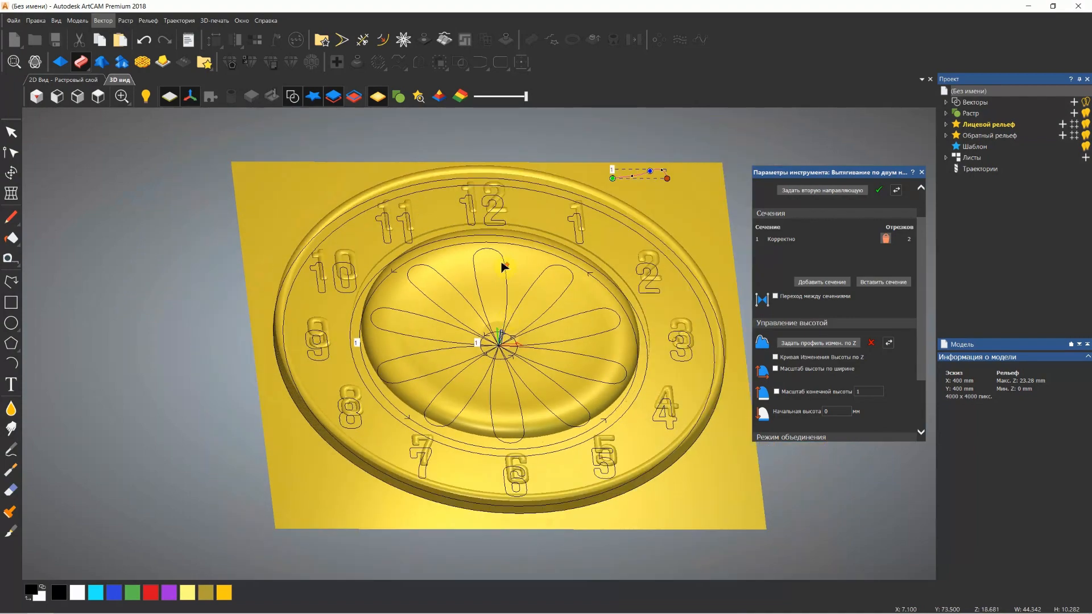
{"action": "scroll", "coordinate": [503, 267], "scroll_direction": "up", "scroll_amount": 4}
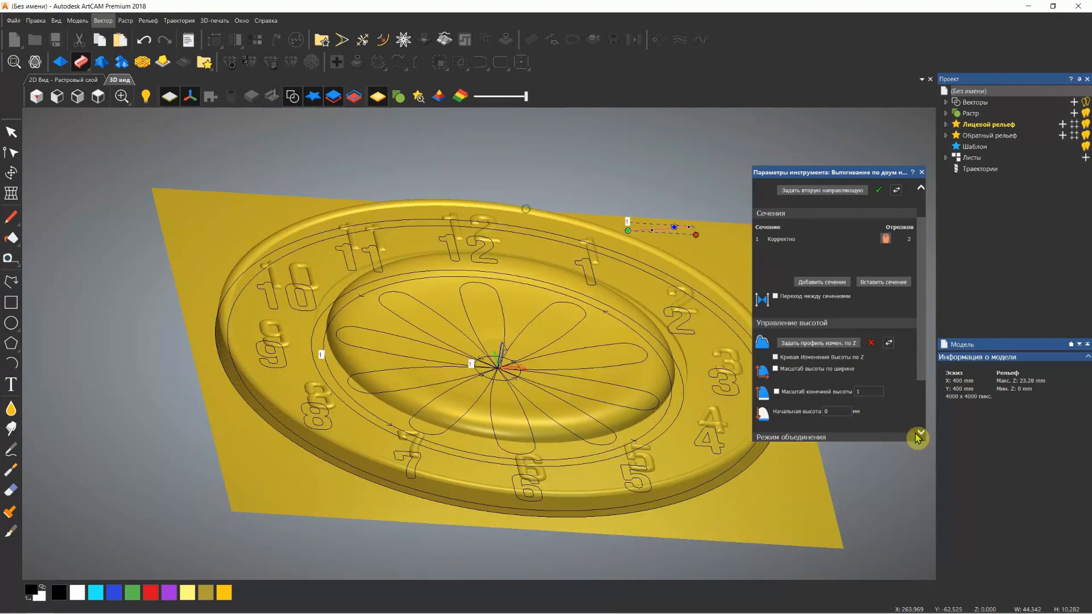
{"action": "scroll", "coordinate": [917, 438], "scroll_direction": "down", "scroll_amount": 3}
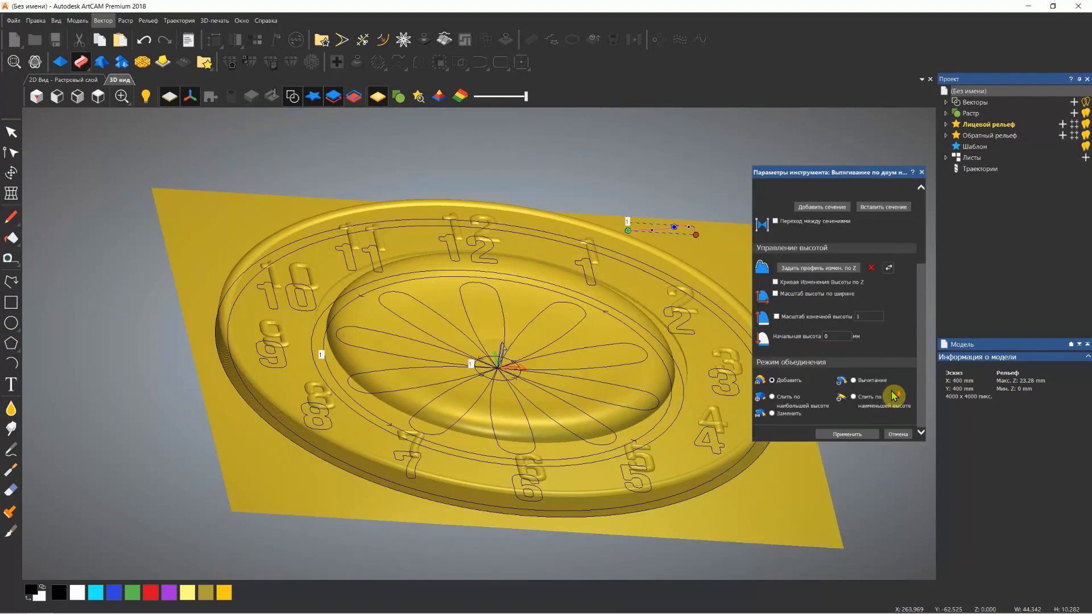
{"action": "left_click", "coordinate": [855, 438]}
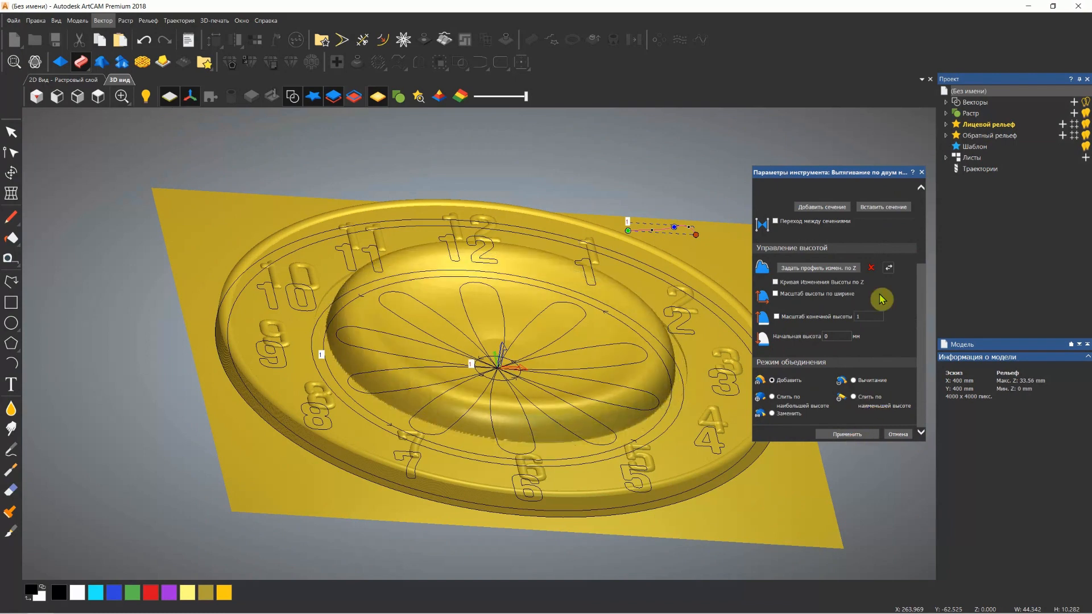
{"action": "left_click_drag", "start_coordinate": [490, 409], "coordinate": [505, 378]}
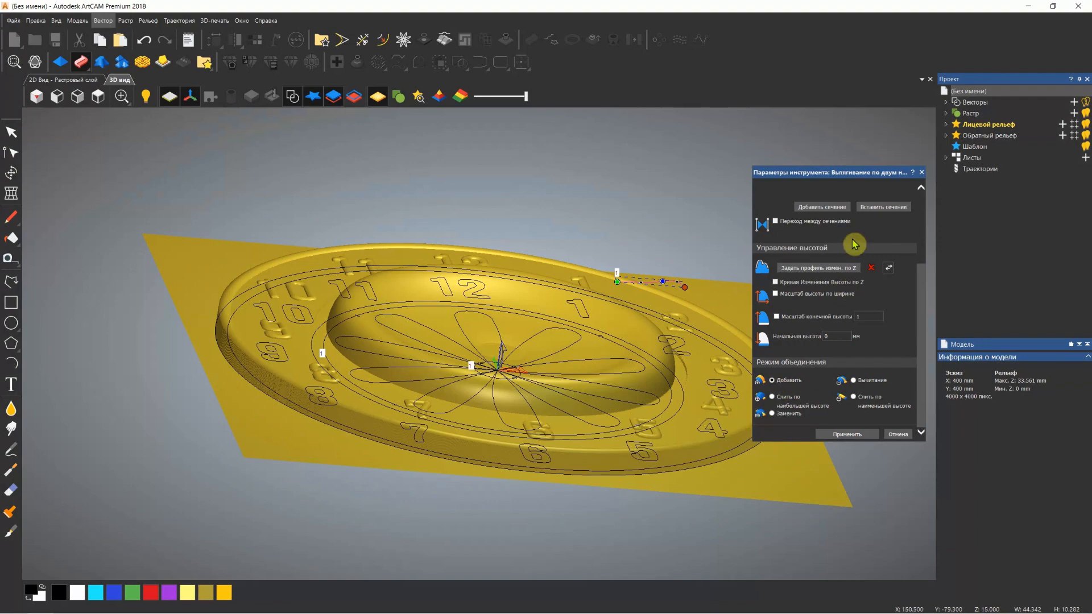
{"action": "left_click", "coordinate": [921, 173]}
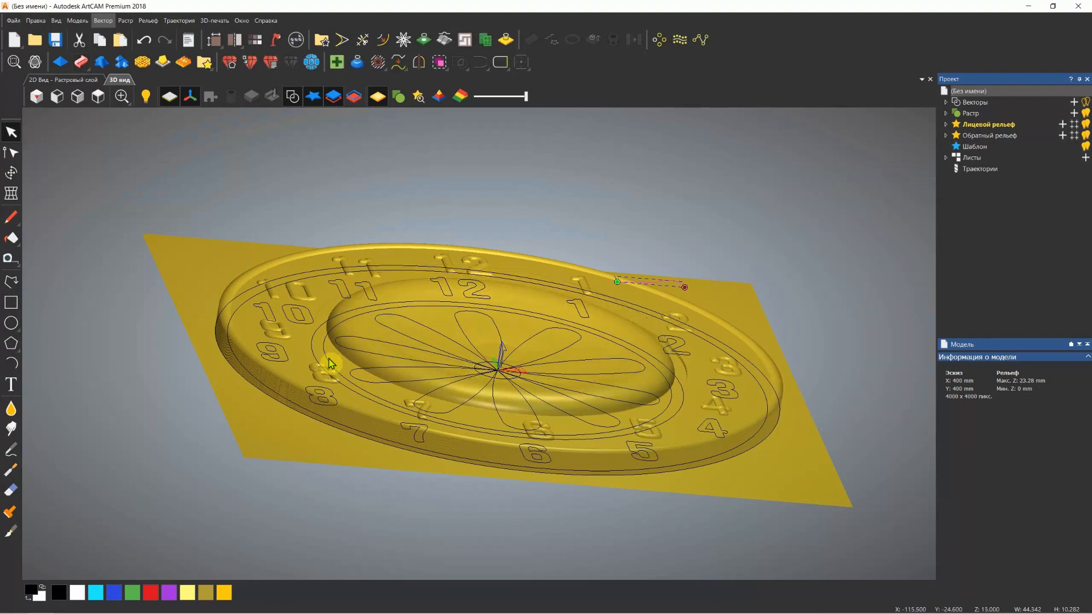
Deselect the profile and, in the 2D view, trim away the hub circle's arcs between the petals, leaving only the short arcs inside each petal
{"action": "left_click_drag", "start_coordinate": [480, 342], "coordinate": [461, 447]}
{"action": "left_click", "coordinate": [757, 212]}
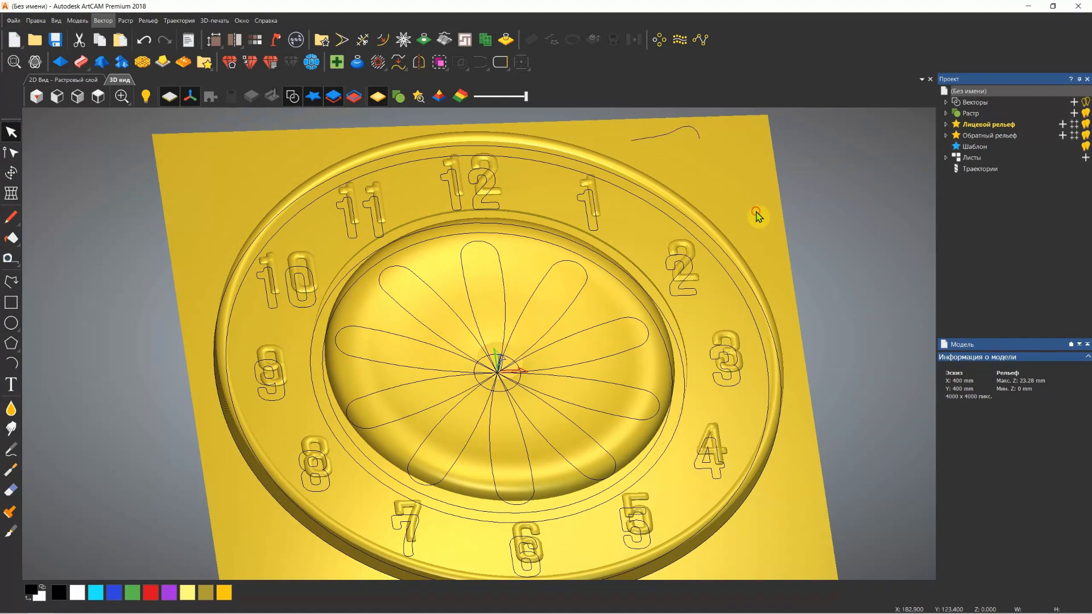
{"action": "left_click_drag", "start_coordinate": [477, 395], "coordinate": [475, 369]}
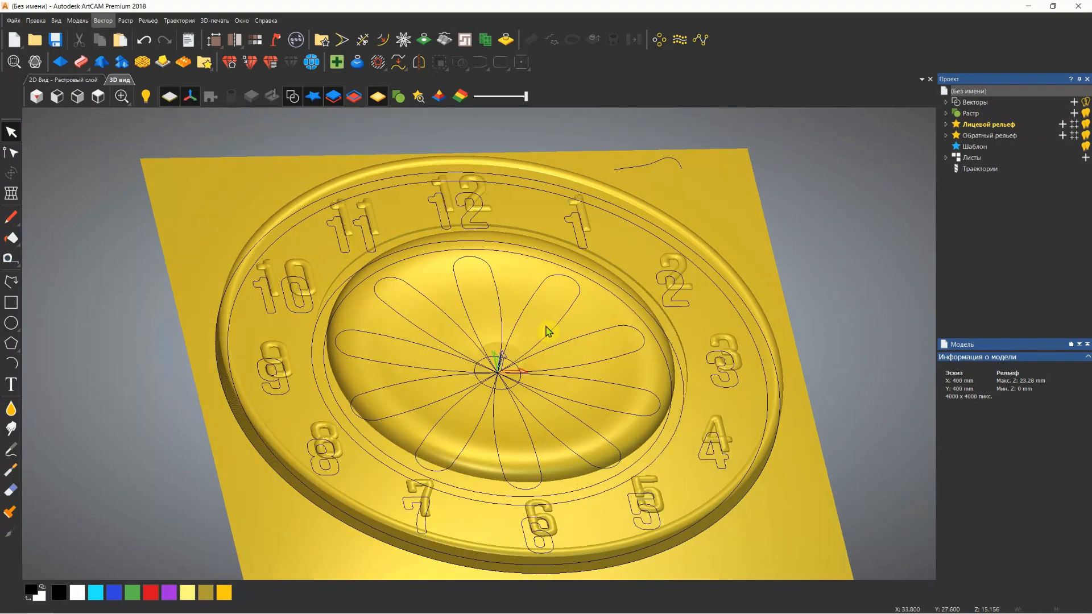
{"action": "left_click_drag", "start_coordinate": [527, 323], "coordinate": [510, 367]}
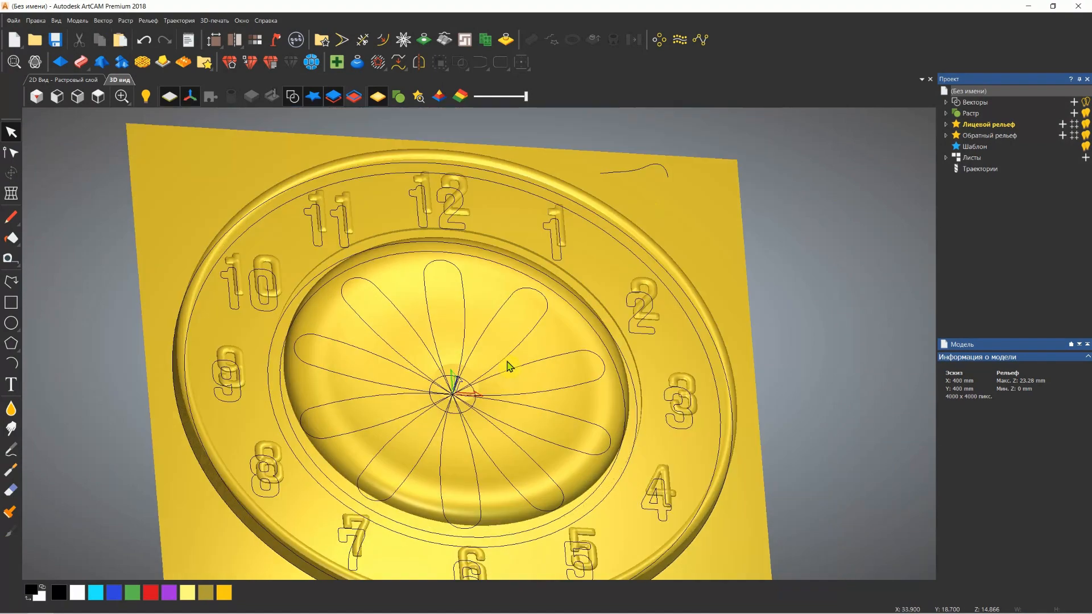
{"action": "scroll", "coordinate": [467, 390], "scroll_direction": "up", "scroll_amount": 4}
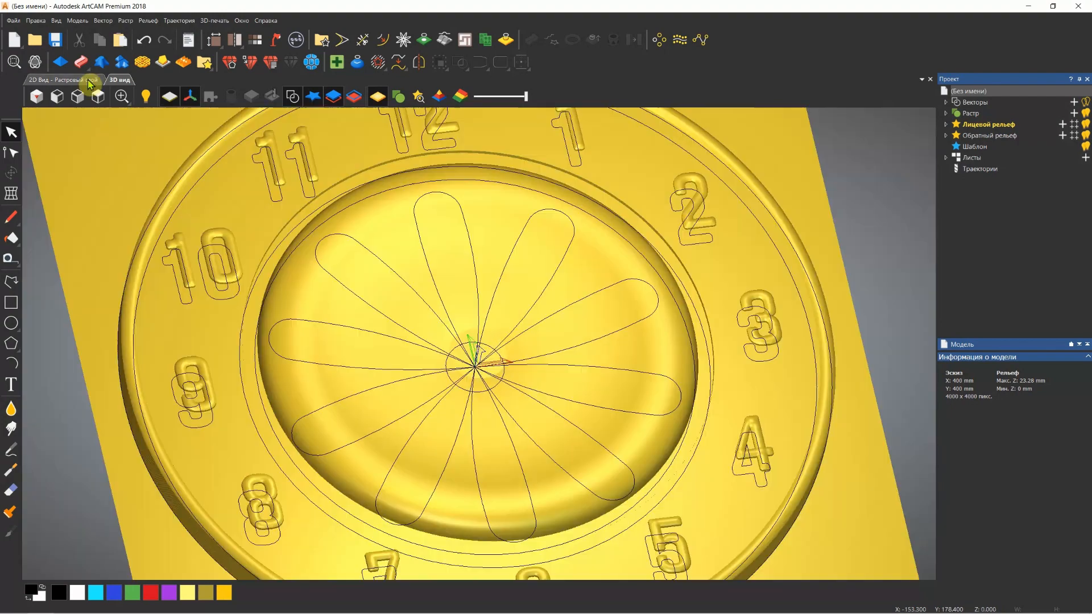
{"action": "left_click", "coordinate": [86, 80]}
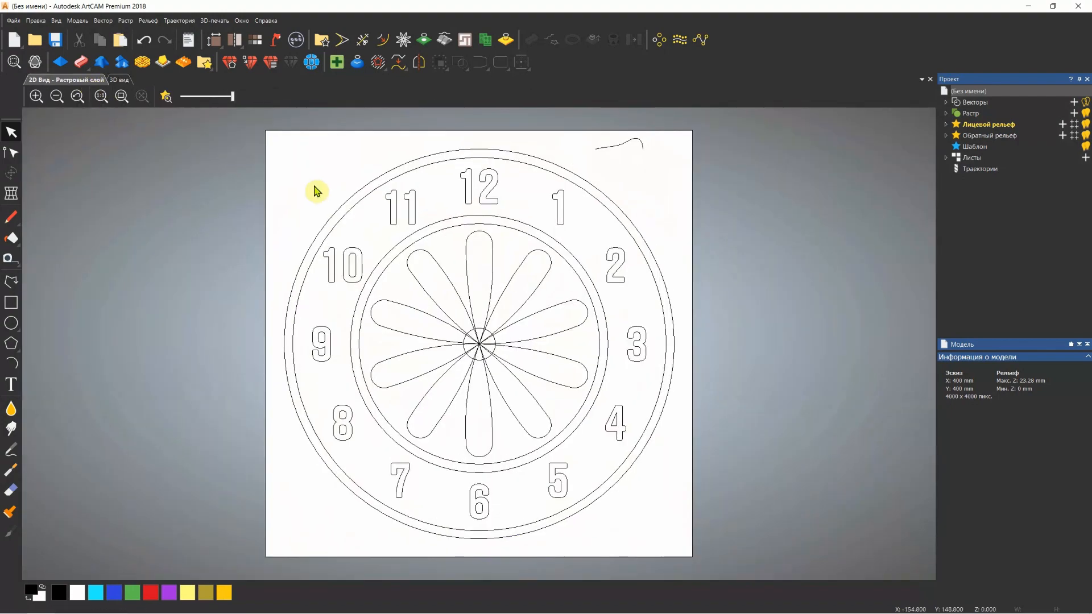
{"action": "scroll", "coordinate": [488, 353], "scroll_direction": "up", "scroll_amount": 4}
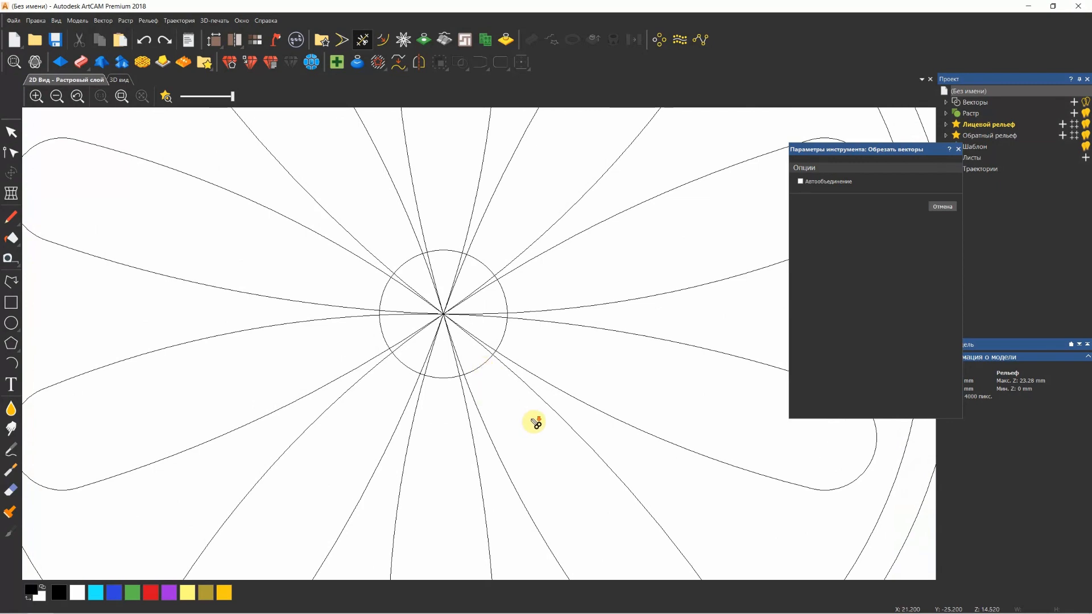
{"action": "scroll", "coordinate": [534, 421], "scroll_direction": "down", "scroll_amount": 3}
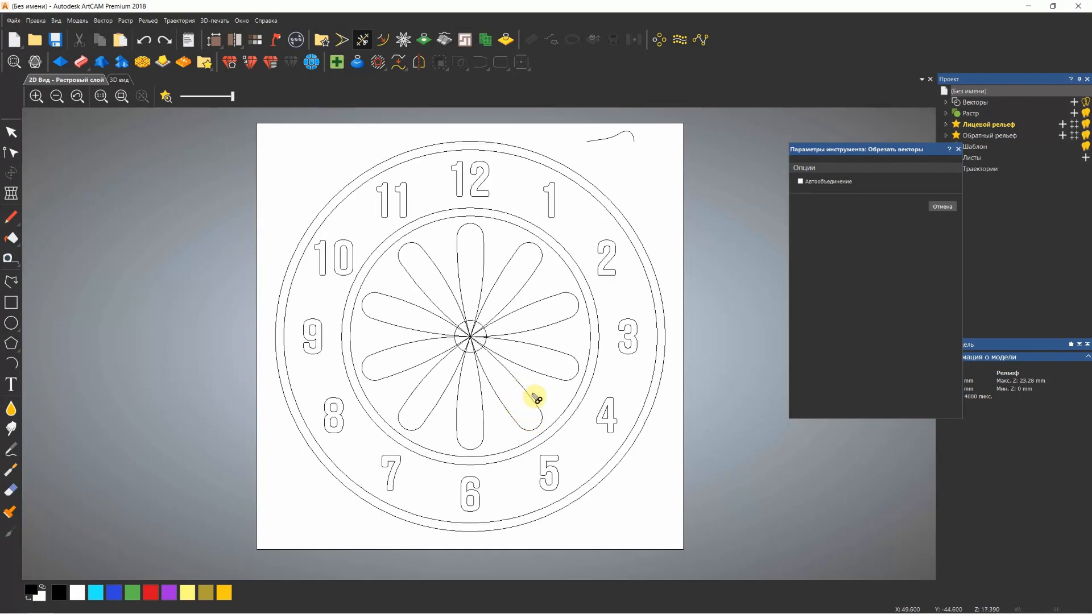
{"action": "scroll", "coordinate": [478, 352], "scroll_direction": "up", "scroll_amount": 3}
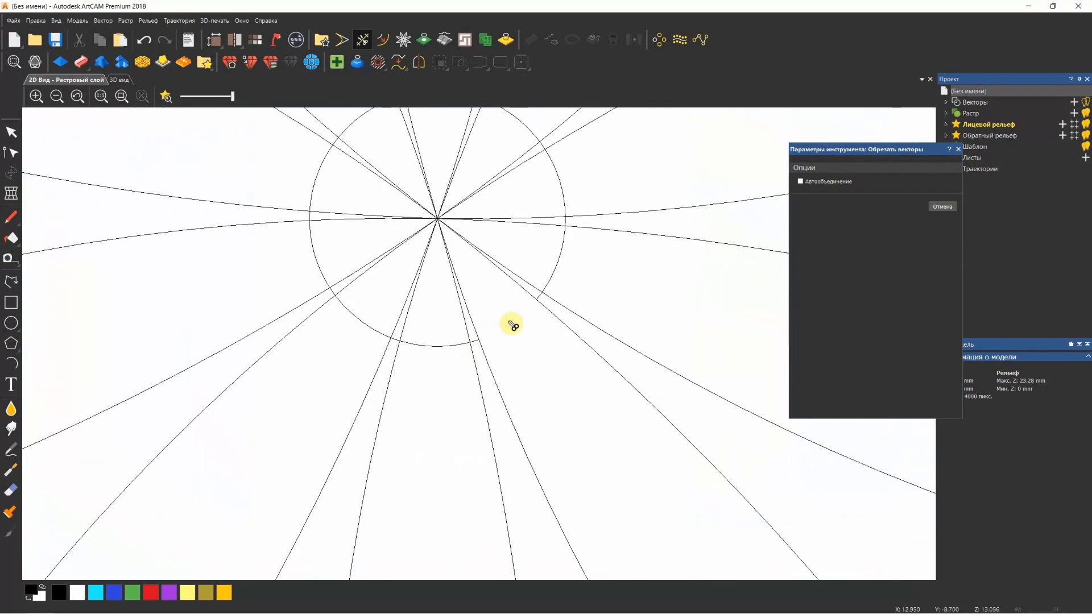
{"action": "left_click", "coordinate": [556, 178]}
{"action": "left_click", "coordinate": [435, 347]}
{"action": "left_click", "coordinate": [354, 316]}
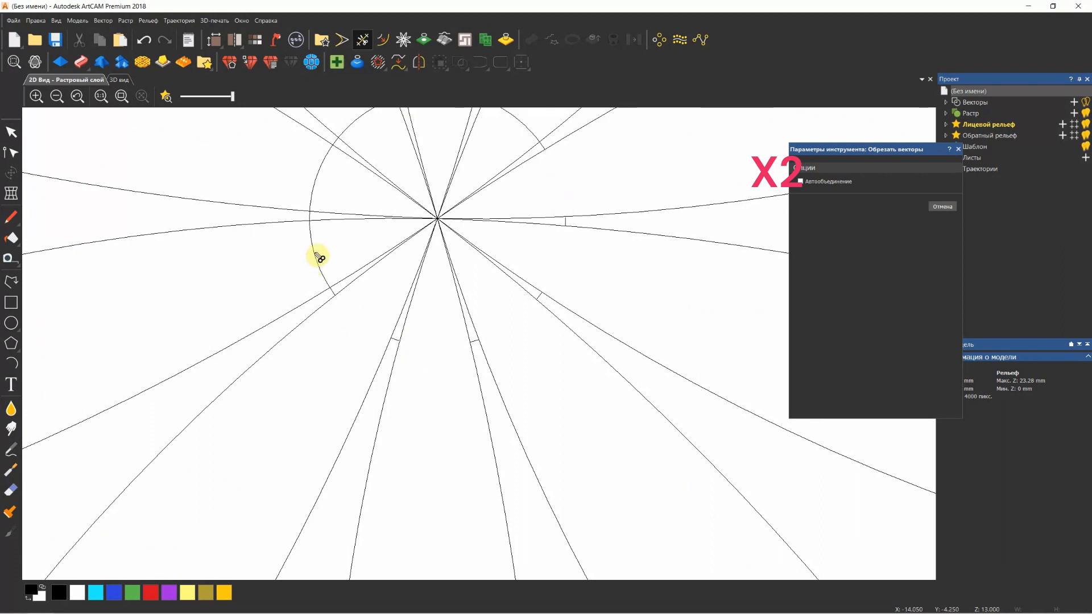
{"action": "left_click", "coordinate": [314, 183]}
{"action": "left_click", "coordinate": [313, 254]}
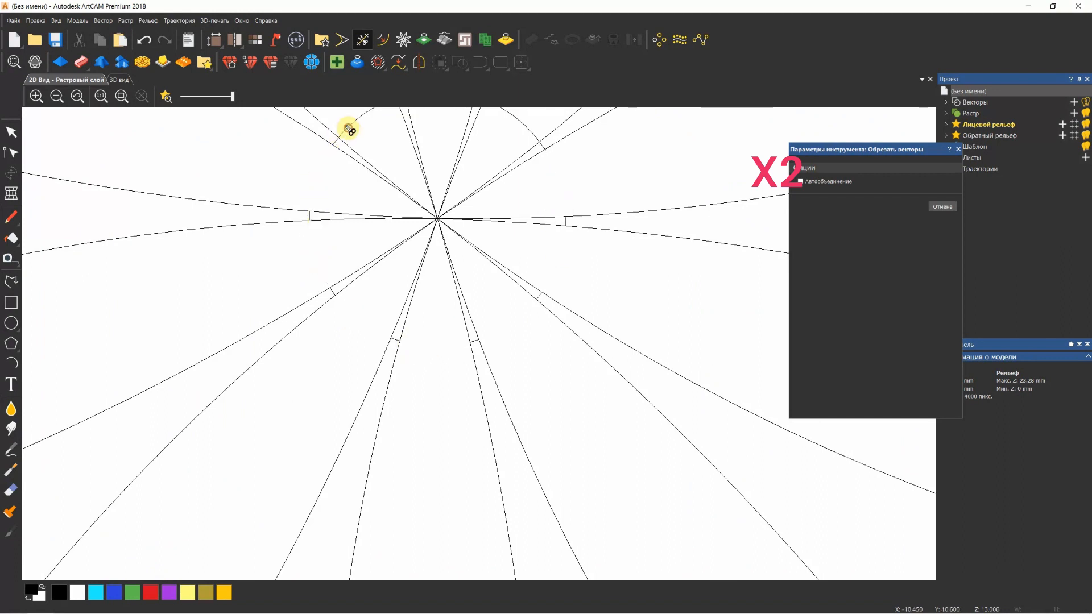
{"action": "scroll", "coordinate": [456, 207], "scroll_direction": "down", "scroll_amount": 2}
{"action": "scroll", "coordinate": [462, 219], "scroll_direction": "up", "scroll_amount": 2}
{"action": "left_click", "coordinate": [526, 238]}
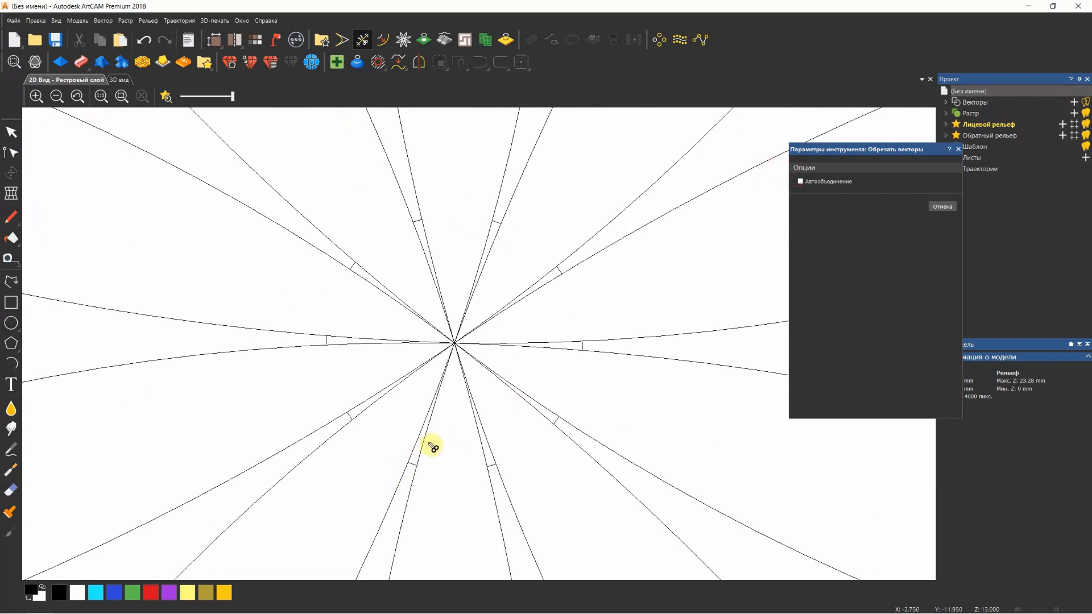
Trim off all petal line ends running from the short arcs to the dial centre and close the trimming tool
{"action": "mouse_move", "coordinate": [447, 370]}
{"action": "left_mouse_down"}
{"action": "mouse_move", "coordinate": [466, 338]}
{"action": "mouse_move", "coordinate": [447, 324]}
{"action": "mouse_move", "coordinate": [444, 334]}
{"action": "left_mouse_up"}
{"action": "scroll", "coordinate": [359, 264], "scroll_direction": "up", "scroll_amount": 3}
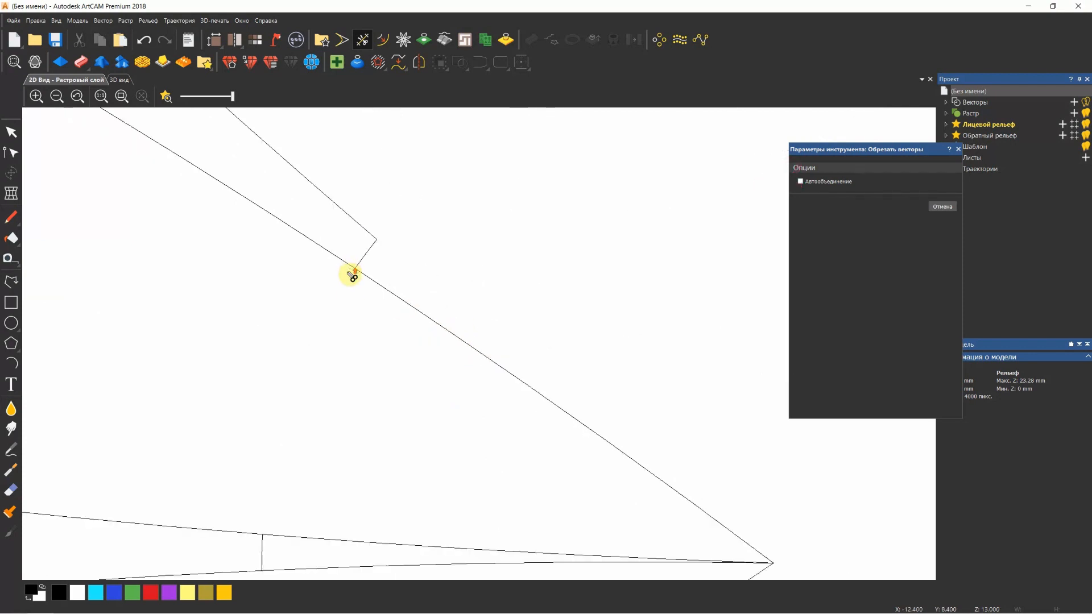
{"action": "scroll", "coordinate": [472, 346], "scroll_direction": "down", "scroll_amount": 3}
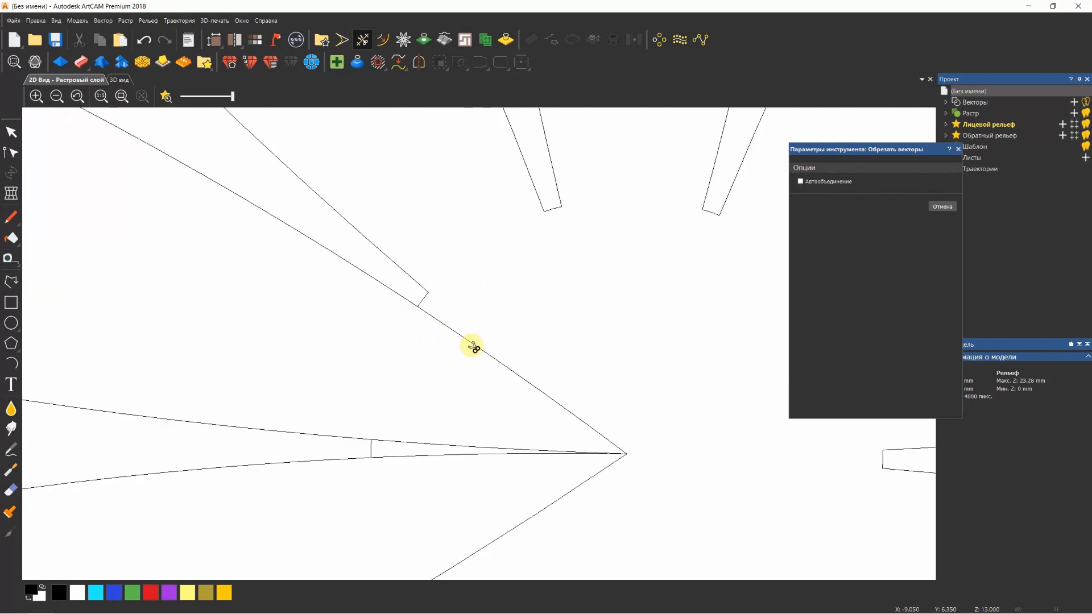
{"action": "left_click_drag", "start_coordinate": [549, 397], "coordinate": [550, 419]}
{"action": "scroll", "coordinate": [549, 423], "scroll_direction": "down", "scroll_amount": 5}
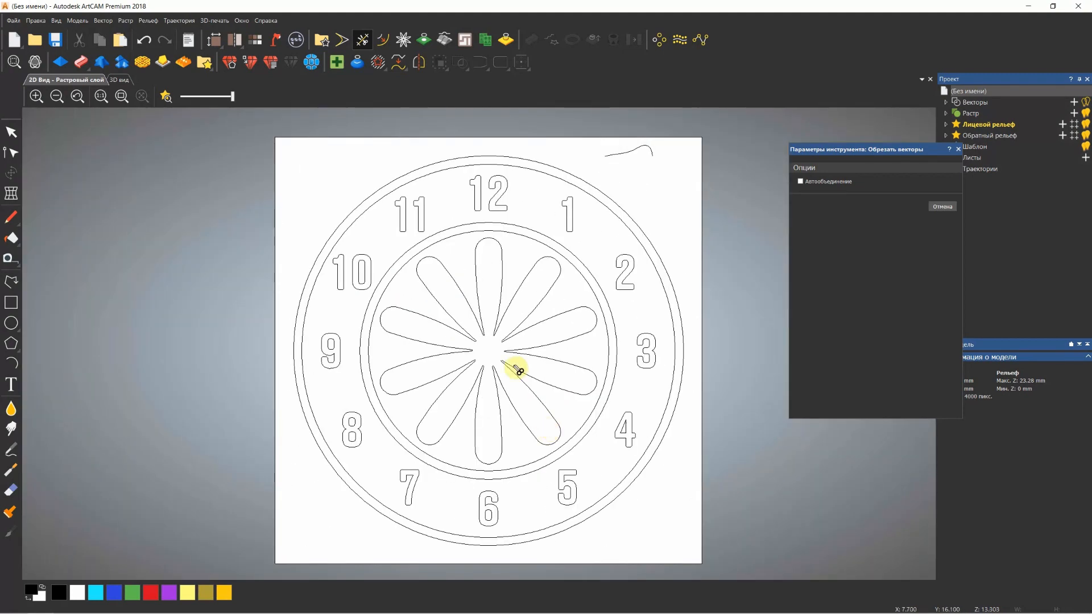
{"action": "left_click", "coordinate": [959, 151]}
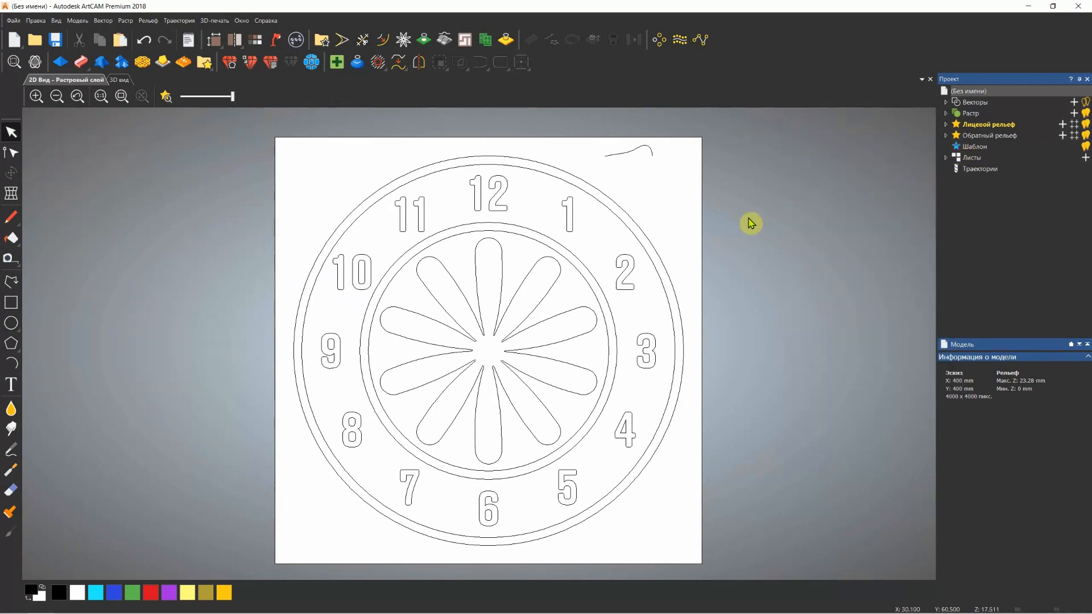
Select all petal outlines with their short end arcs and join the vectors at coincident endpoints with a 1 mm tolerance
{"action": "scroll", "coordinate": [500, 341], "scroll_direction": "up", "scroll_amount": 3}
{"action": "left_click", "coordinate": [583, 281]}
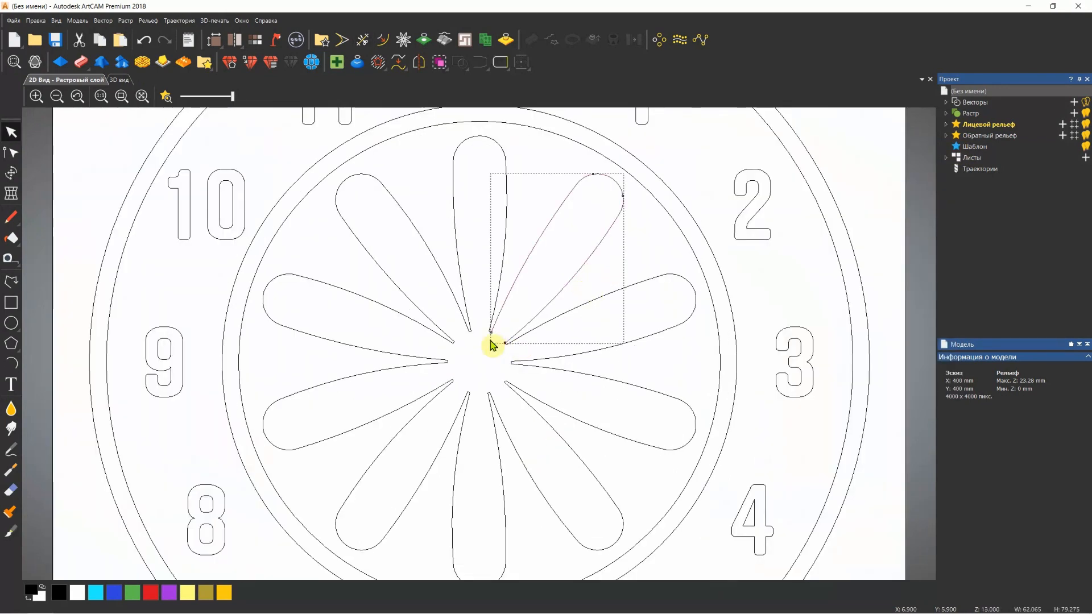
{"action": "scroll", "coordinate": [504, 344], "scroll_direction": "up", "scroll_amount": 6}
{"action": "scroll", "coordinate": [555, 385], "scroll_direction": "down", "scroll_amount": 3}
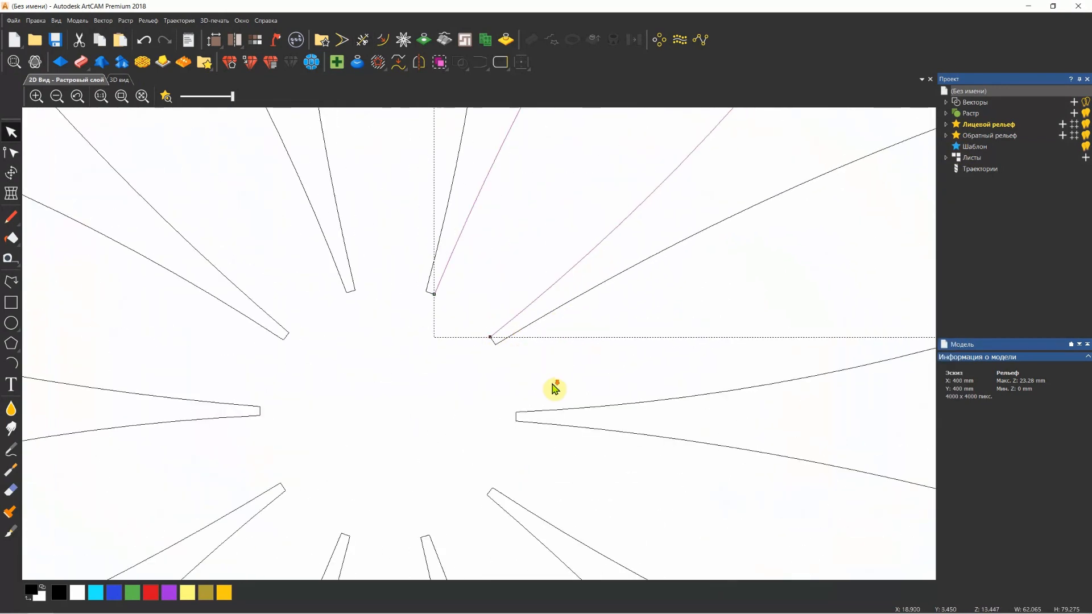
{"action": "scroll", "coordinate": [473, 388], "scroll_direction": "down", "scroll_amount": 4}
{"action": "left_click", "coordinate": [440, 379]}
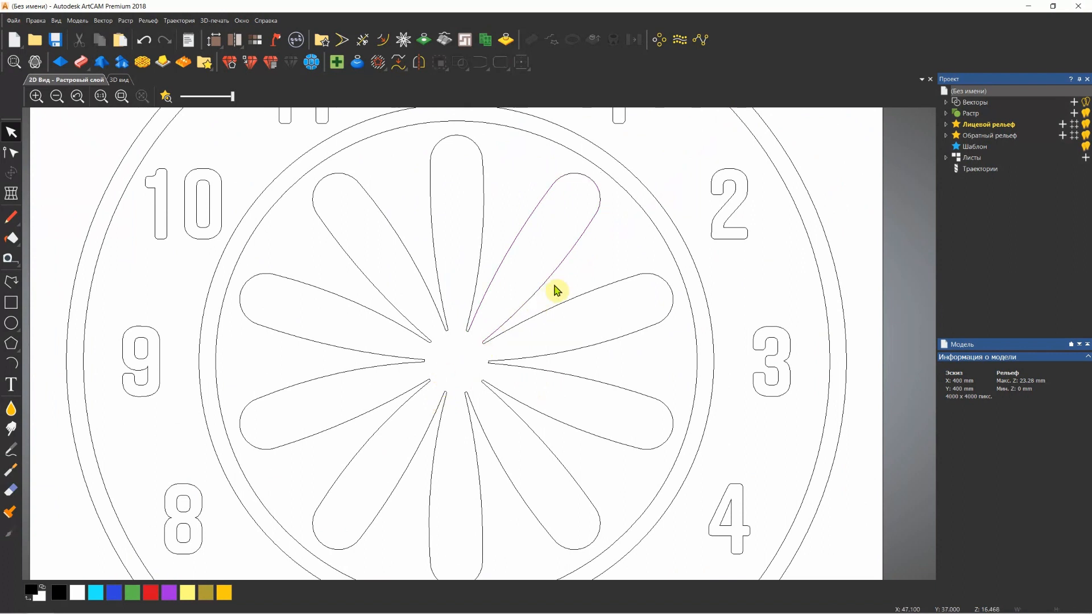
{"action": "left_click_drag", "start_coordinate": [556, 285], "coordinate": [387, 423]}
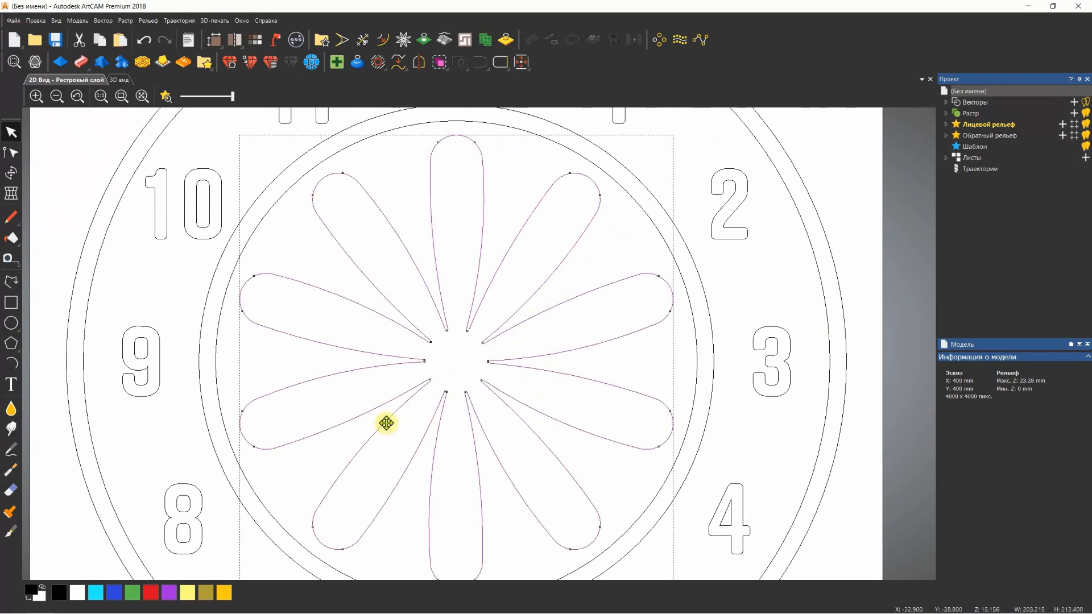
{"action": "key", "text": "j"}
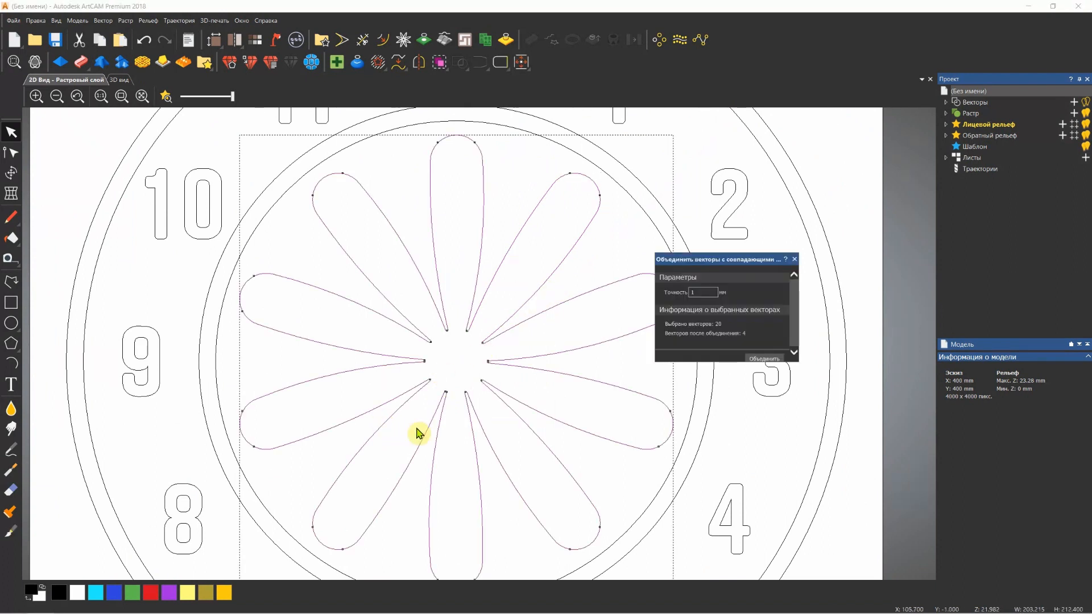
{"action": "left_click", "coordinate": [763, 359]}
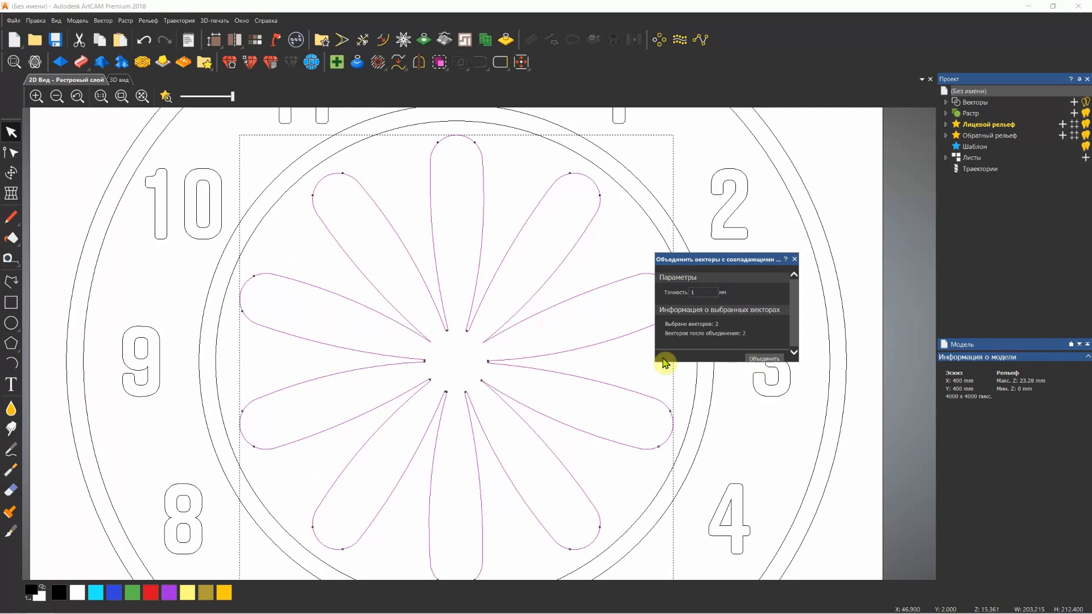
Examine the inner ends of the petal outlines around the dial centre, close the joining tool and deselect the outlines
{"action": "scroll", "coordinate": [487, 364], "scroll_direction": "up", "scroll_amount": 3}
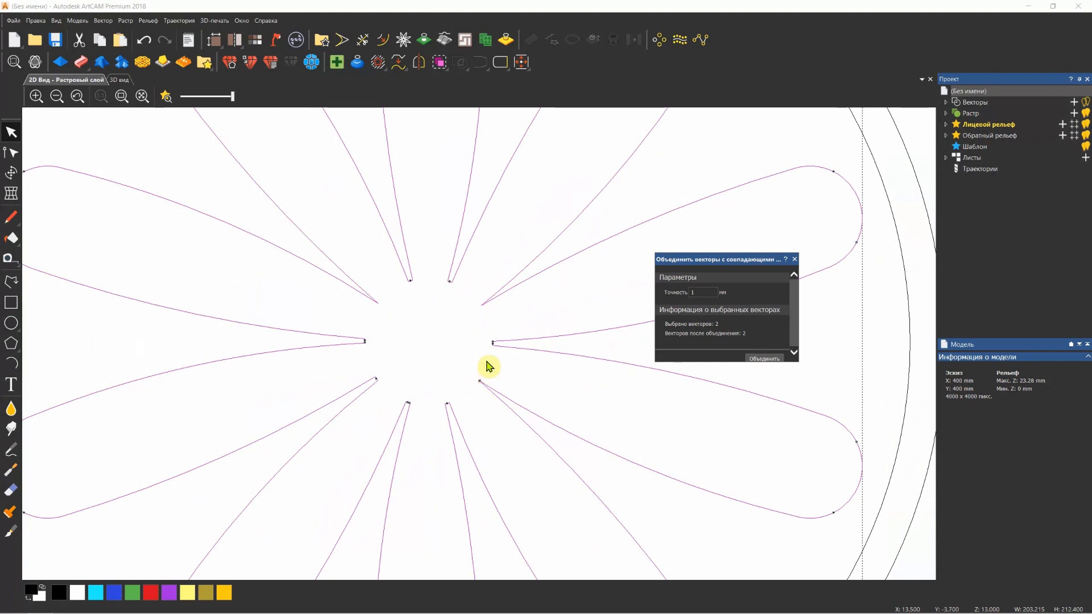
{"action": "scroll", "coordinate": [484, 310], "scroll_direction": "up", "scroll_amount": 4}
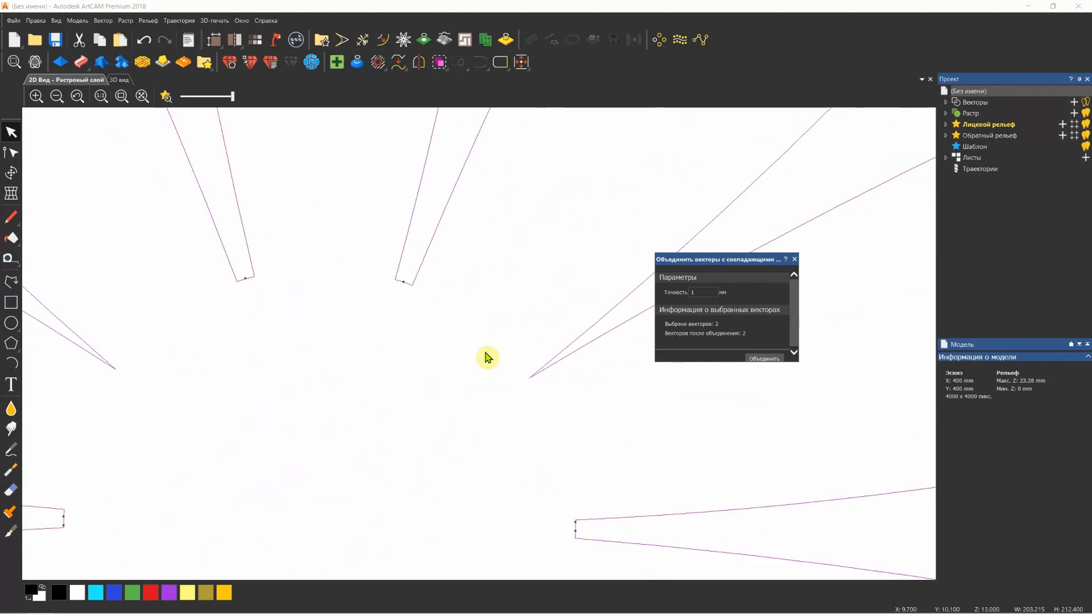
{"action": "scroll", "coordinate": [487, 359], "scroll_direction": "down", "scroll_amount": 6}
{"action": "scroll", "coordinate": [434, 403], "scroll_direction": "up", "scroll_amount": 4}
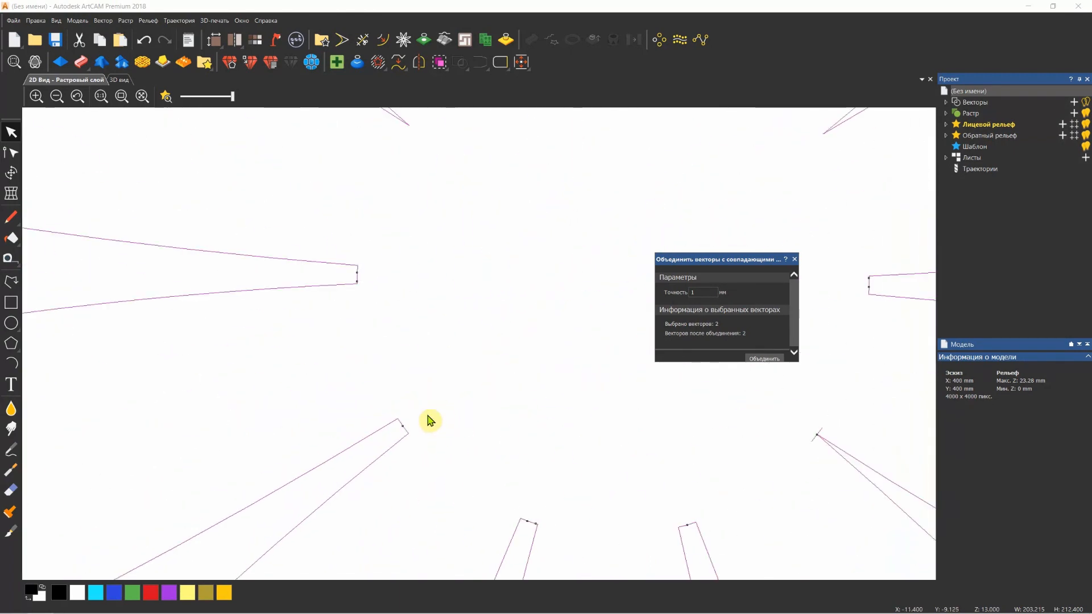
{"action": "scroll", "coordinate": [260, 316], "scroll_direction": "up", "scroll_amount": 2}
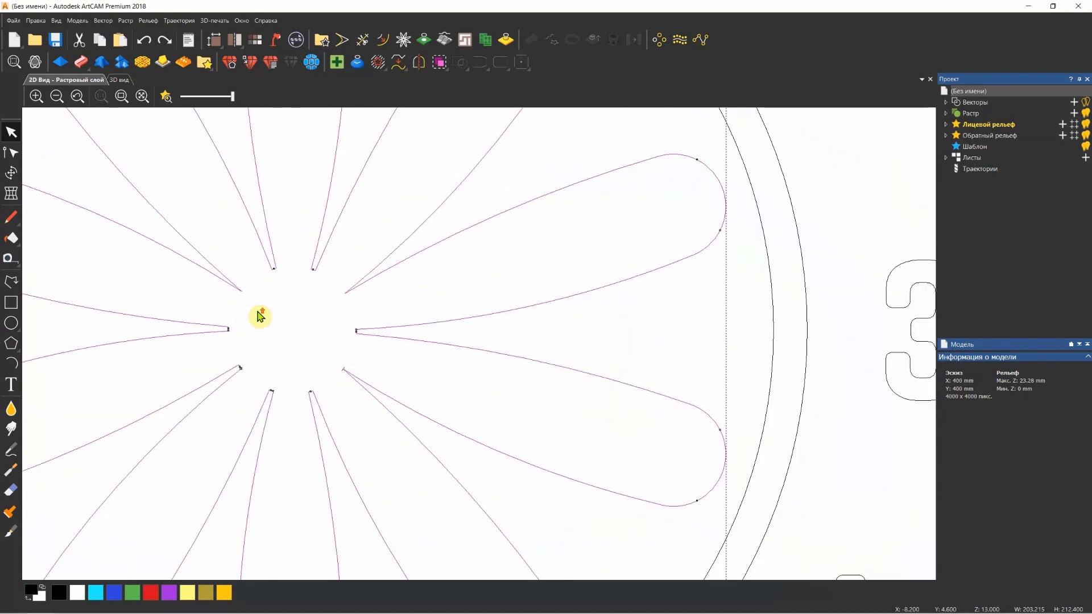
{"action": "left_click", "coordinate": [270, 316]}
{"action": "scroll", "coordinate": [220, 254], "scroll_direction": "down", "scroll_amount": 2}
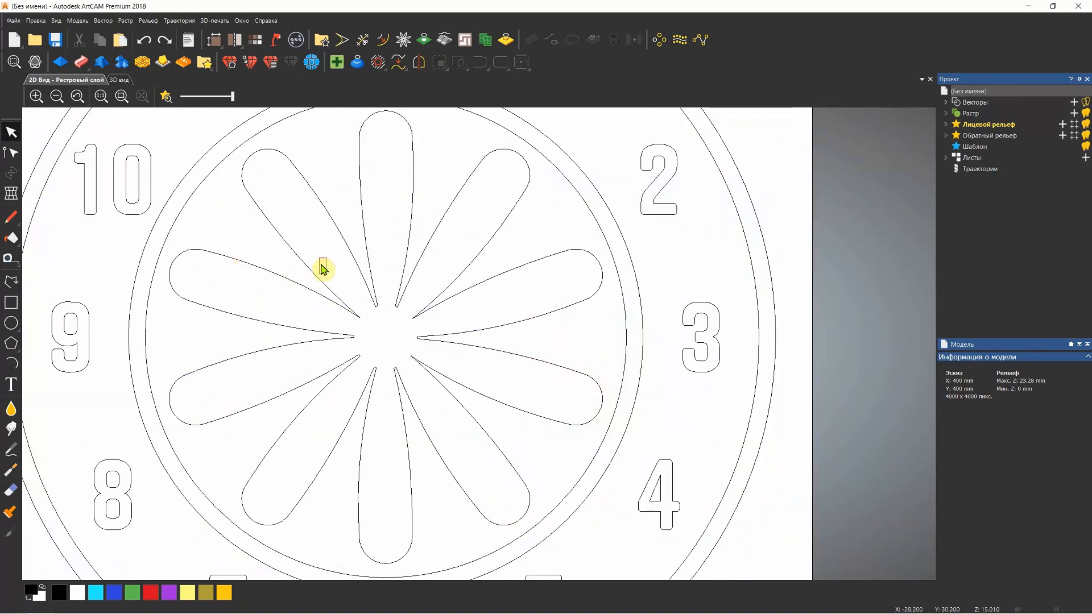
Select and delete the stray short line crossing the inner tip of the lower-right petal, then fit the whole dial in view
{"action": "left_click_drag", "start_coordinate": [322, 268], "coordinate": [446, 396]}
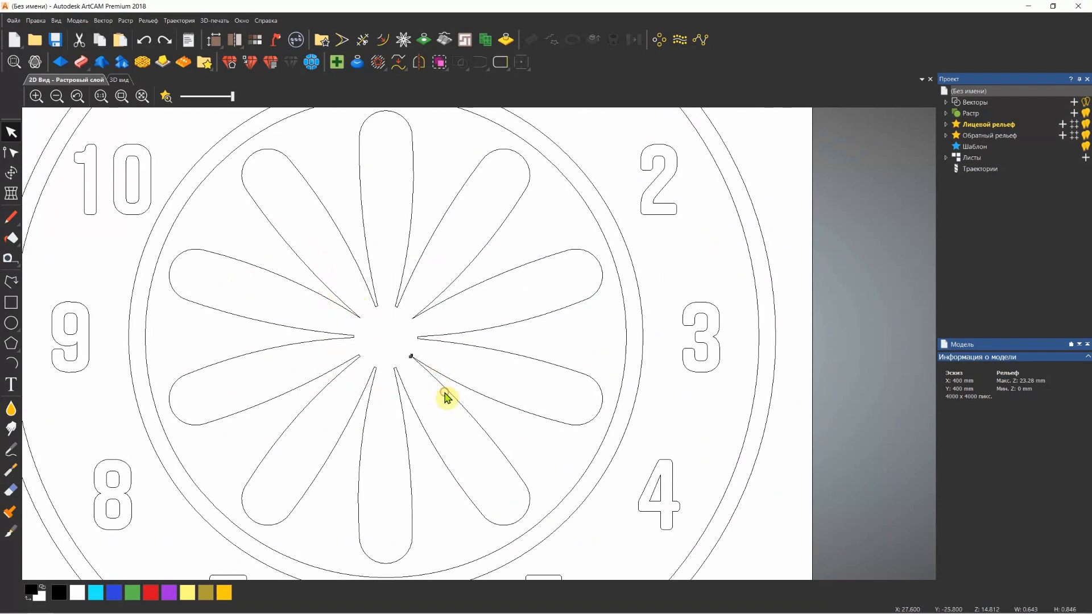
{"action": "scroll", "coordinate": [409, 356], "scroll_direction": "up", "scroll_amount": 6}
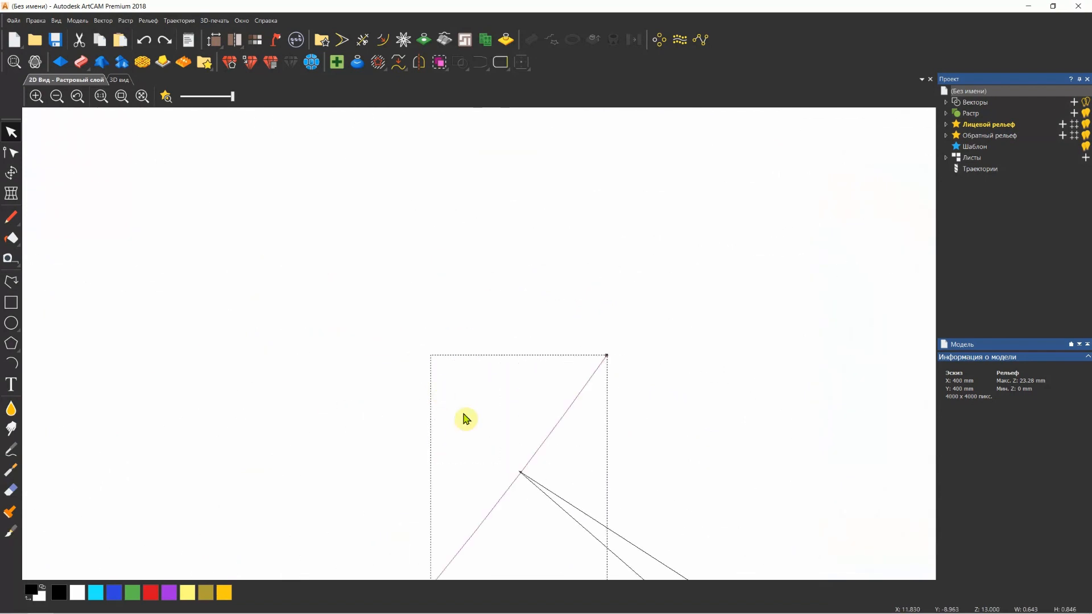
{"action": "scroll", "coordinate": [466, 419], "scroll_direction": "down", "scroll_amount": 8}
{"action": "scroll", "coordinate": [468, 356], "scroll_direction": "up", "scroll_amount": 3}
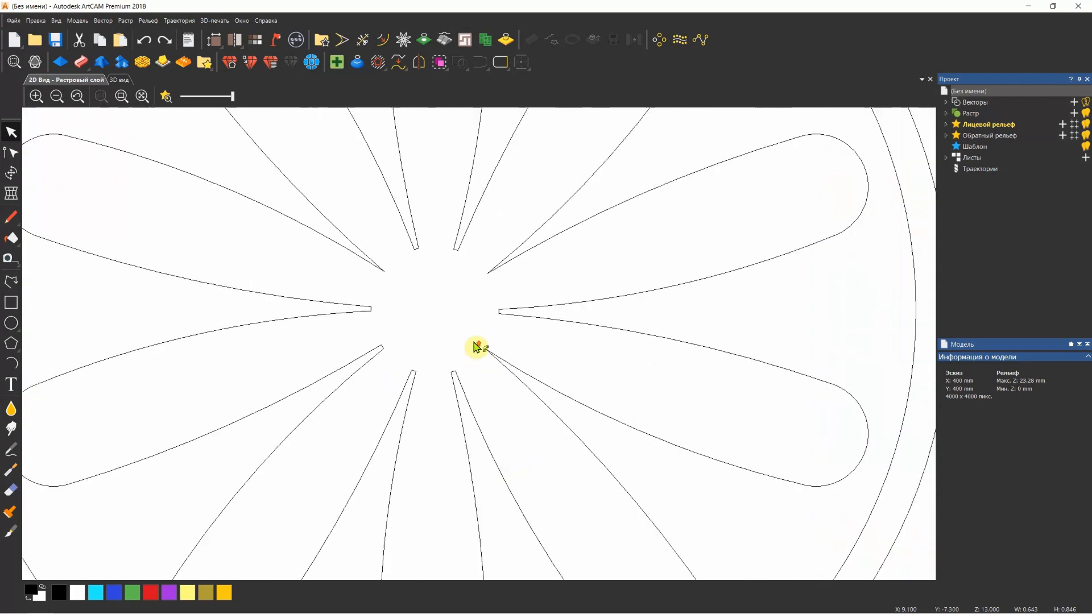
{"action": "scroll", "coordinate": [474, 342], "scroll_direction": "up", "scroll_amount": 1}
{"action": "scroll", "coordinate": [511, 384], "scroll_direction": "down", "scroll_amount": 1}
{"action": "left_click", "coordinate": [122, 96]}
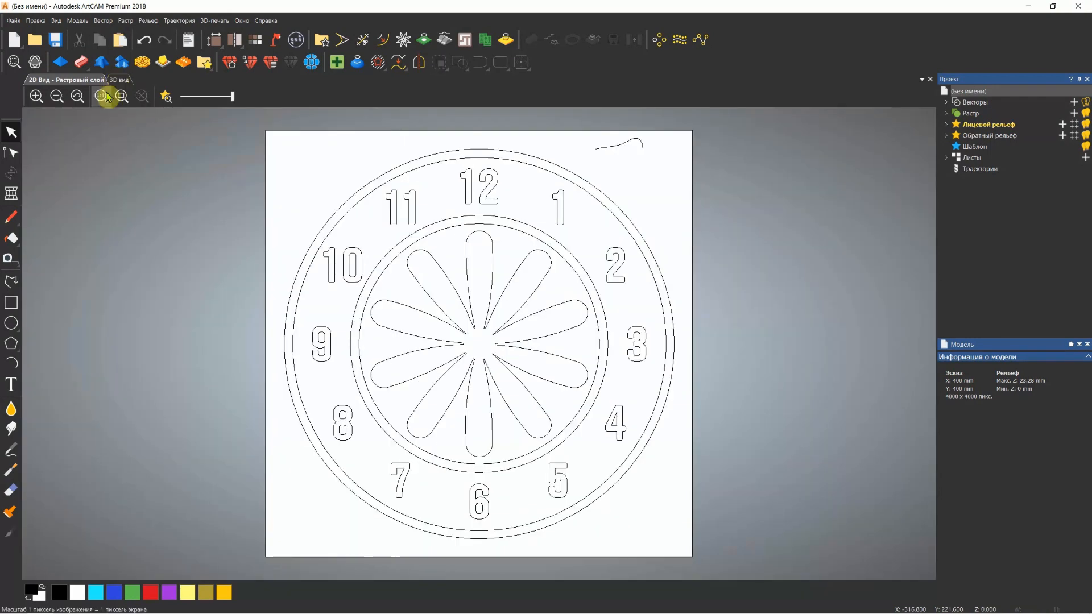
In the 3D view, select all the petal outlines and open the Shape Editor with a round profile
{"action": "left_click", "coordinate": [119, 80]}
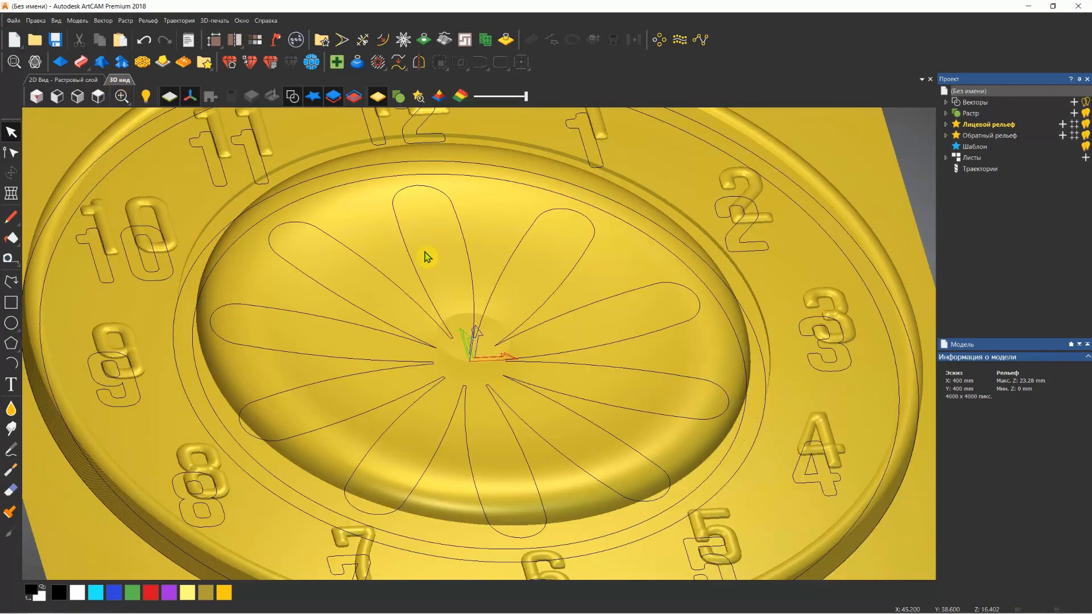
{"action": "left_click", "coordinate": [578, 273]}
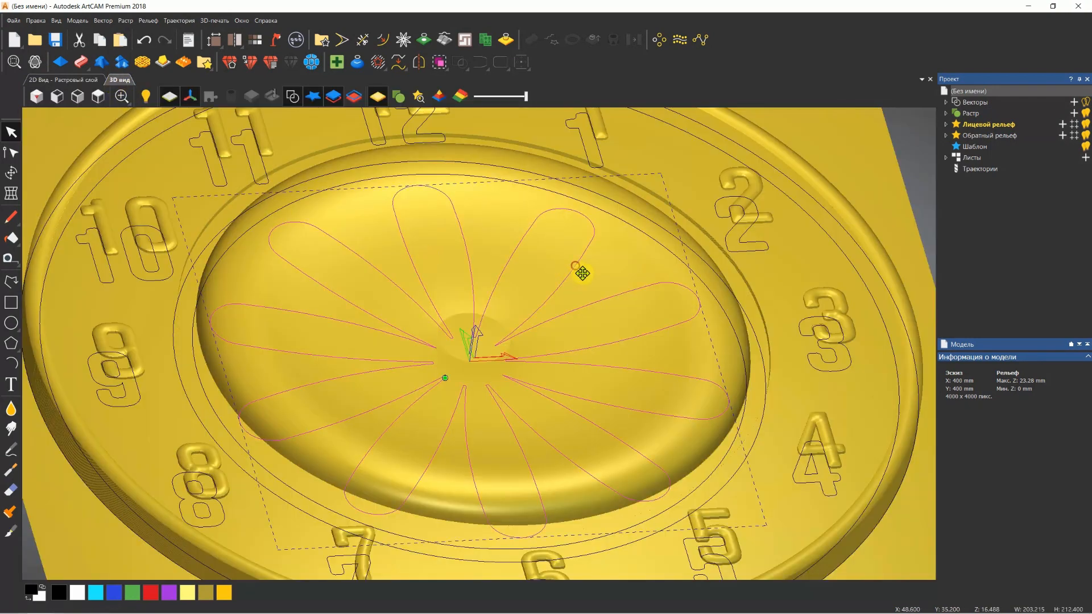
{"action": "left_click", "coordinate": [60, 62]}
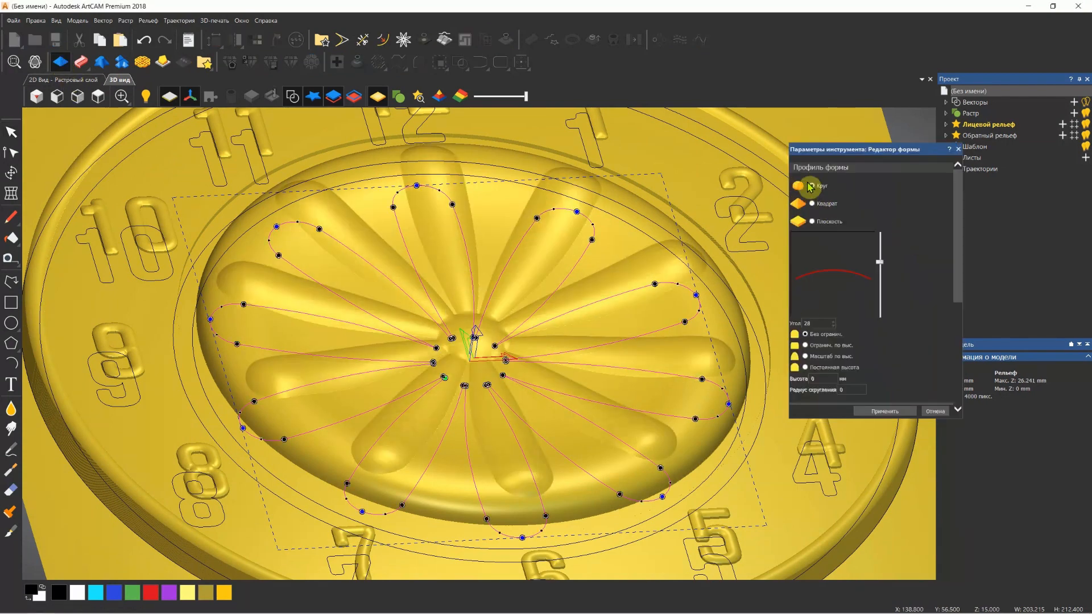
{"action": "scroll", "coordinate": [512, 327], "scroll_direction": "up", "scroll_amount": 2}
{"action": "left_click_drag", "start_coordinate": [508, 326], "coordinate": [527, 275]}
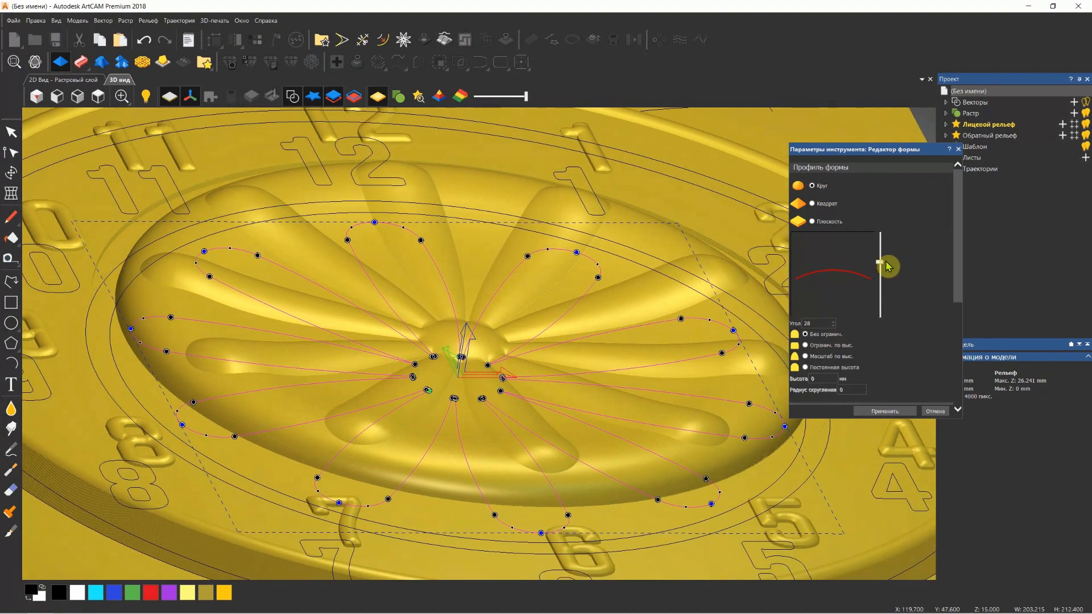
Set the petals' round profile angle to 26 without a height limit, apply it in Add mode and close the editor
{"action": "left_click_drag", "start_coordinate": [881, 266], "coordinate": [881, 263]}
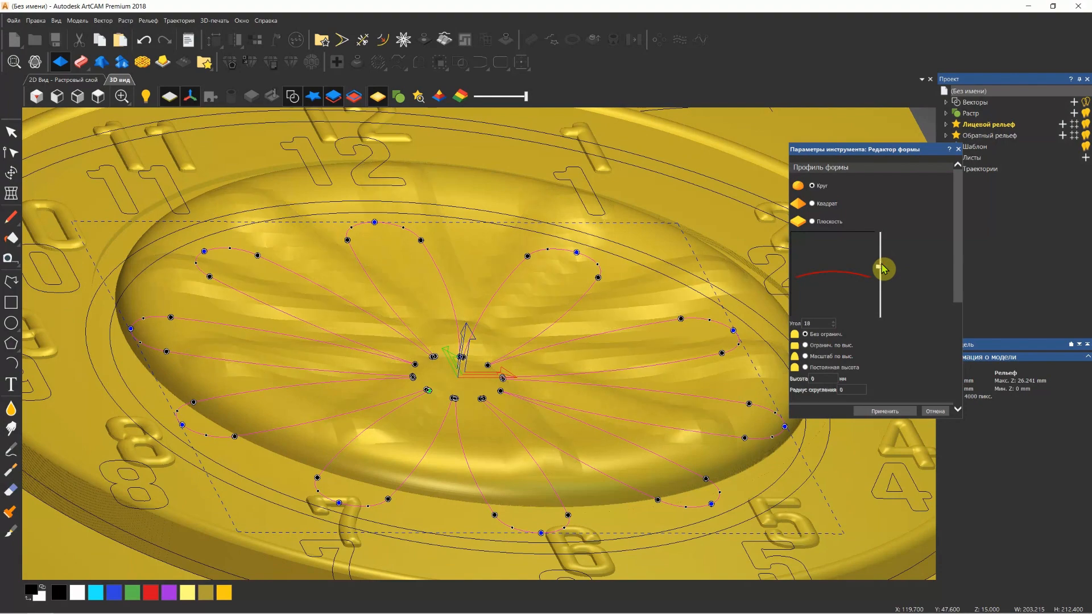
{"action": "left_click_drag", "start_coordinate": [543, 302], "coordinate": [534, 307]}
{"action": "scroll", "coordinate": [535, 308], "scroll_direction": "down", "scroll_amount": 1}
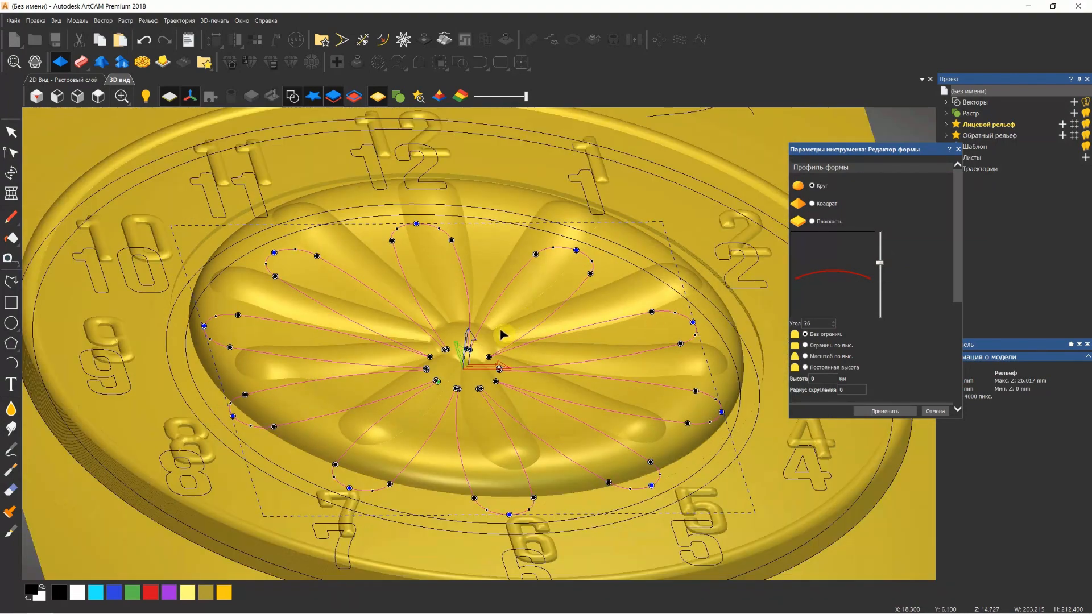
{"action": "scroll", "coordinate": [510, 332], "scroll_direction": "up", "scroll_amount": 2}
{"action": "scroll", "coordinate": [959, 372], "scroll_direction": "down", "scroll_amount": 3}
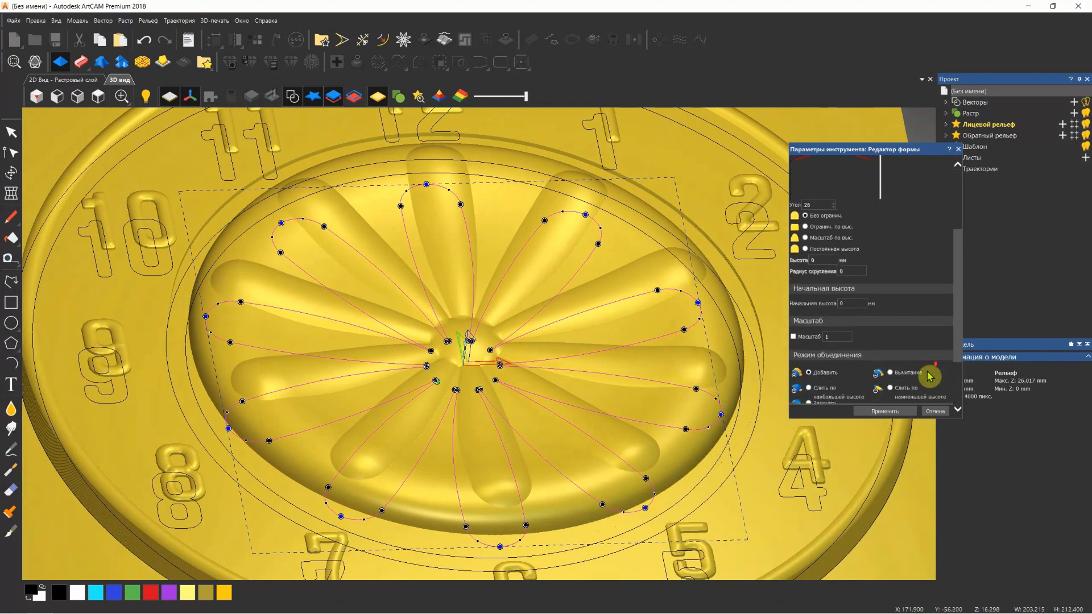
{"action": "left_click", "coordinate": [887, 412]}
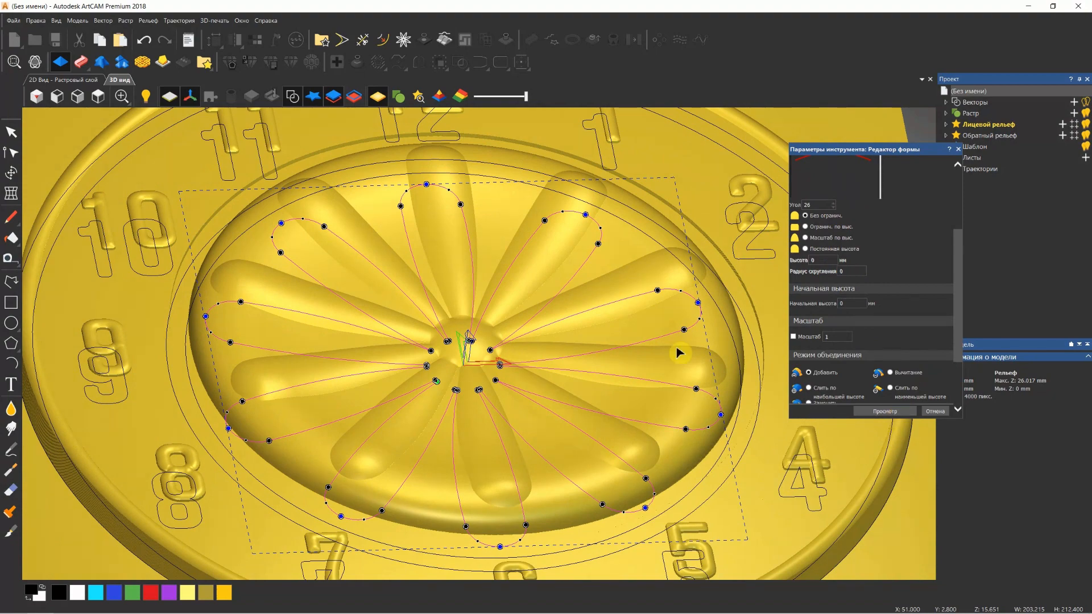
{"action": "scroll", "coordinate": [475, 420], "scroll_direction": "down", "scroll_amount": 2}
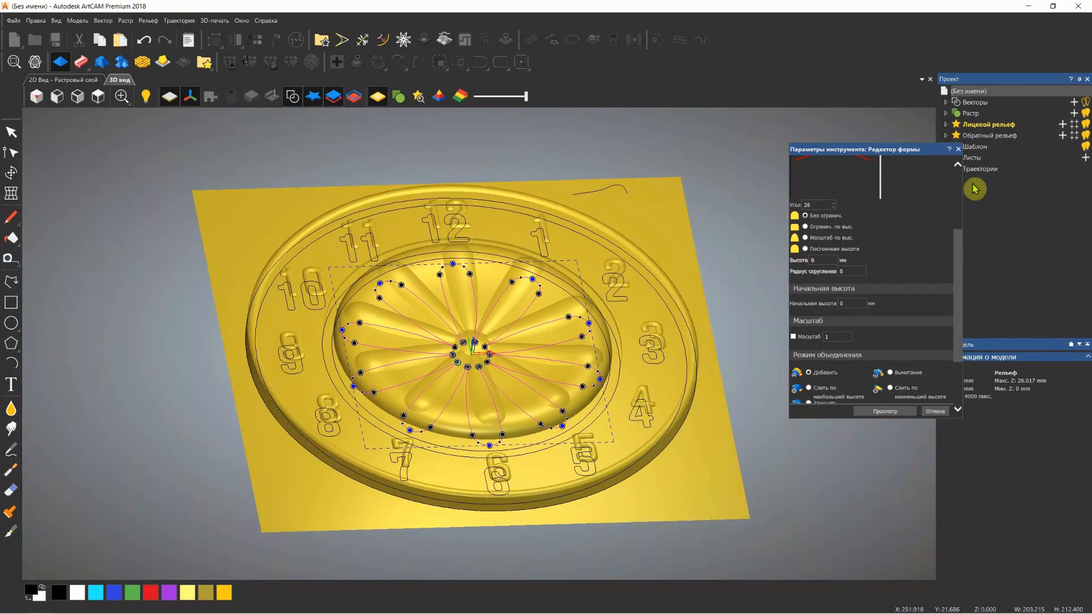
{"action": "left_click", "coordinate": [958, 149]}
Deselect the petals, hide the zero plane and the vectors in the 3D view, and inspect the dial relief
{"action": "left_click_drag", "start_coordinate": [522, 267], "coordinate": [526, 284]}
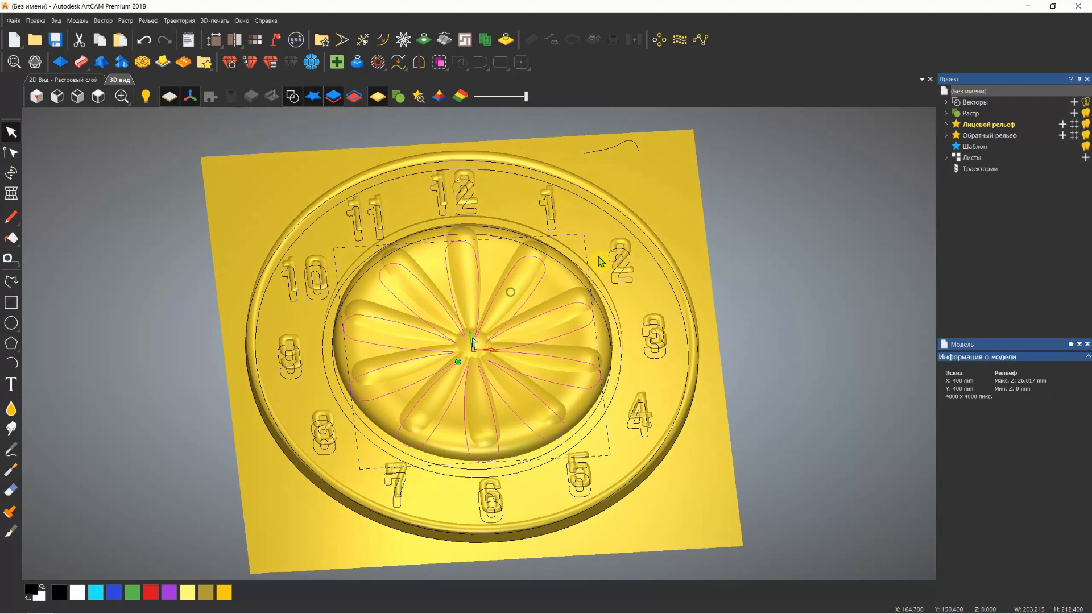
{"action": "left_click", "coordinate": [664, 174]}
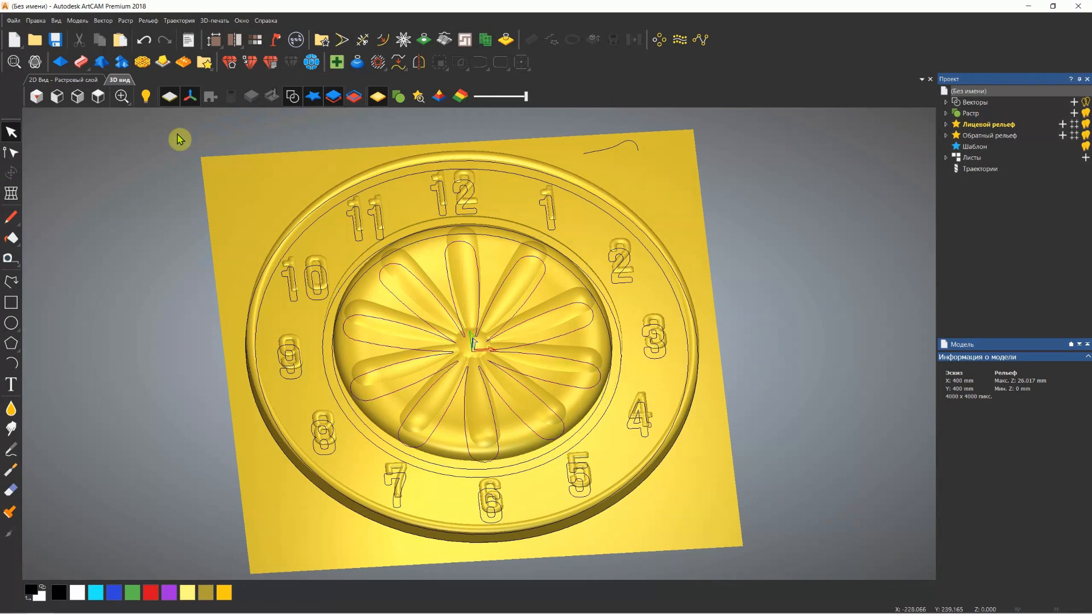
{"action": "left_click", "coordinate": [169, 101]}
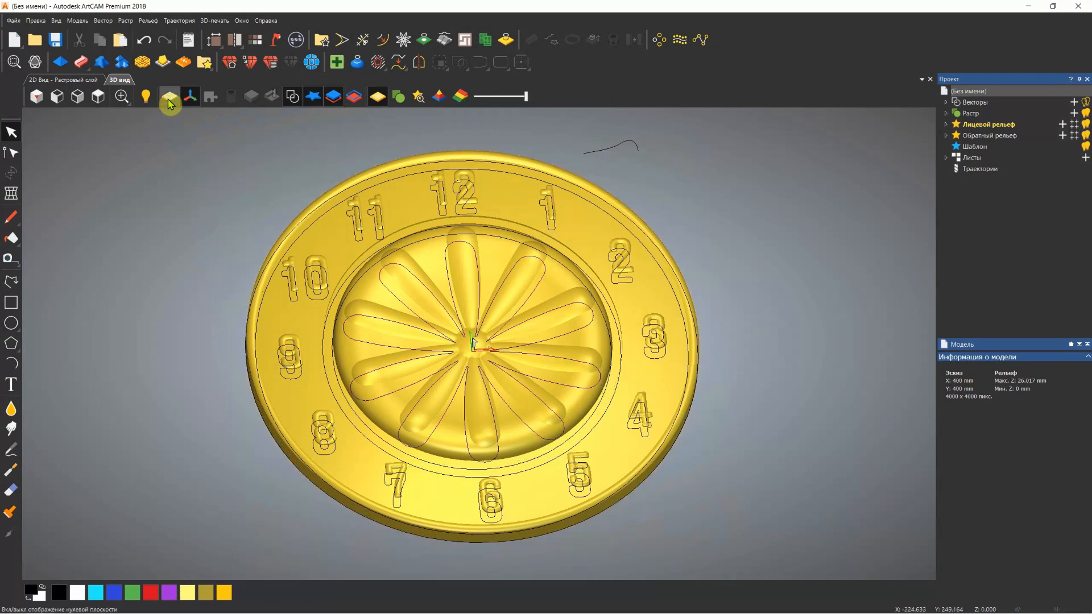
{"action": "left_click", "coordinate": [292, 98]}
{"action": "left_click_drag", "start_coordinate": [493, 303], "coordinate": [290, 306]}
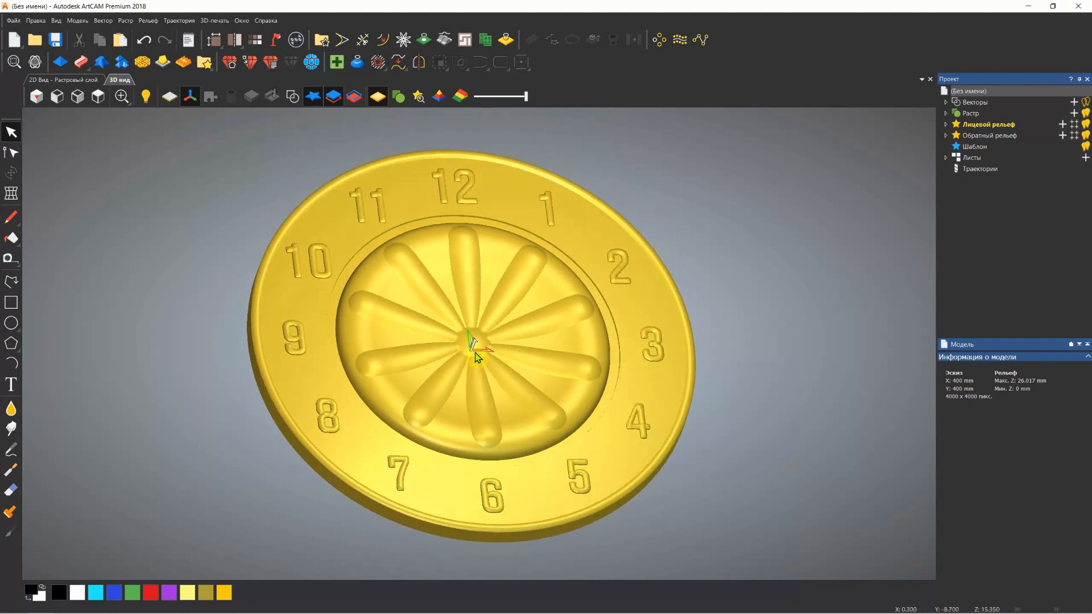
{"action": "scroll", "coordinate": [479, 336], "scroll_direction": "up", "scroll_amount": 3}
{"action": "left_click_drag", "start_coordinate": [477, 341], "coordinate": [499, 253]}
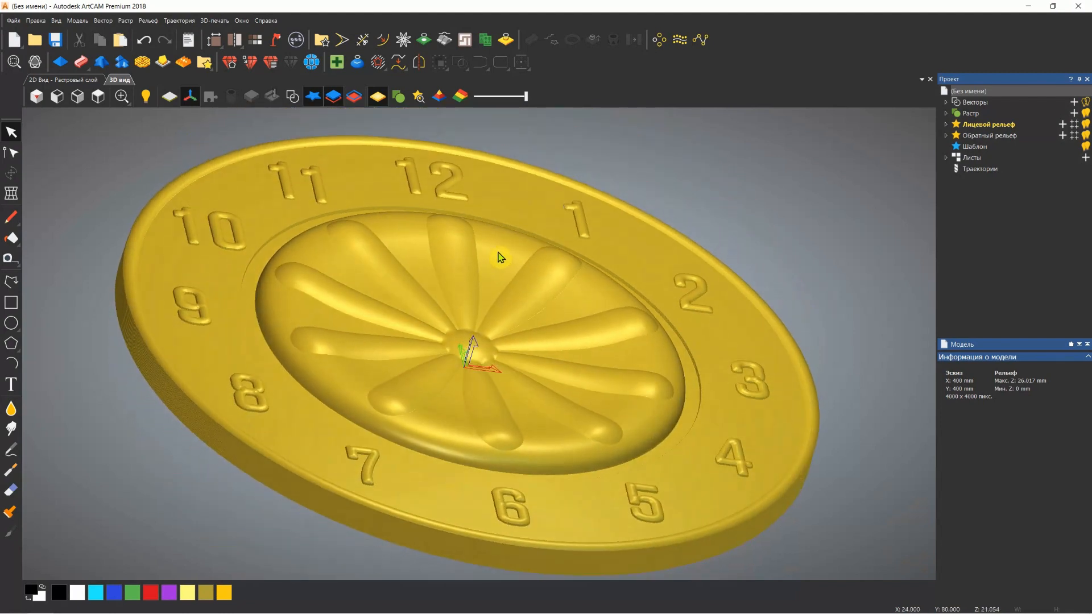
{"action": "scroll", "coordinate": [490, 275], "scroll_direction": "down", "scroll_amount": 2}
{"action": "left_click_drag", "start_coordinate": [456, 283], "coordinate": [413, 376]}
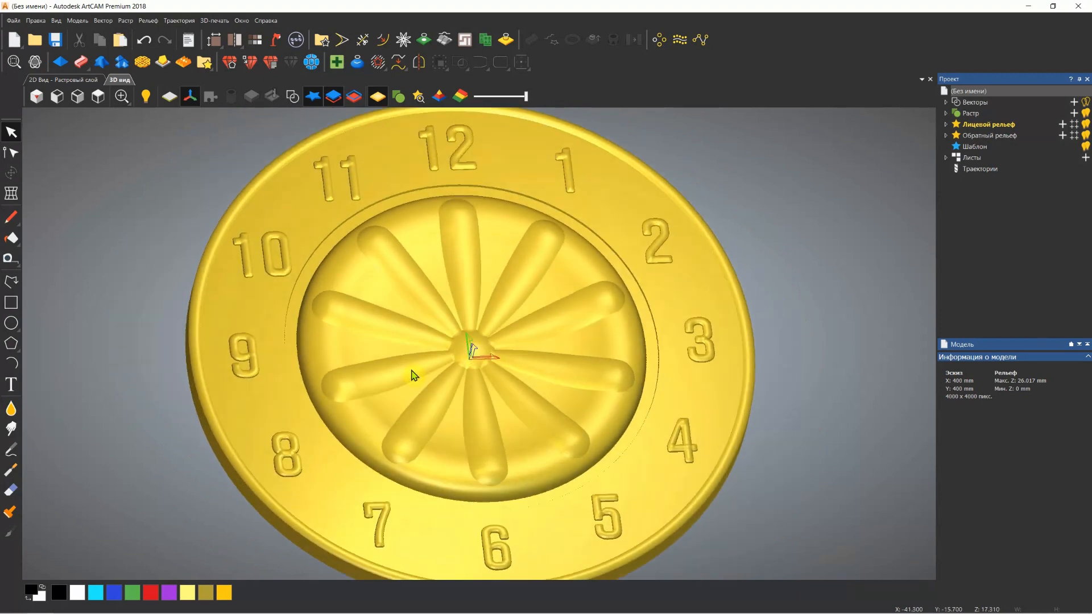
{"action": "scroll", "coordinate": [482, 351], "scroll_direction": "down", "scroll_amount": 2}
{"action": "scroll", "coordinate": [482, 351], "scroll_direction": "down", "scroll_amount": 2}
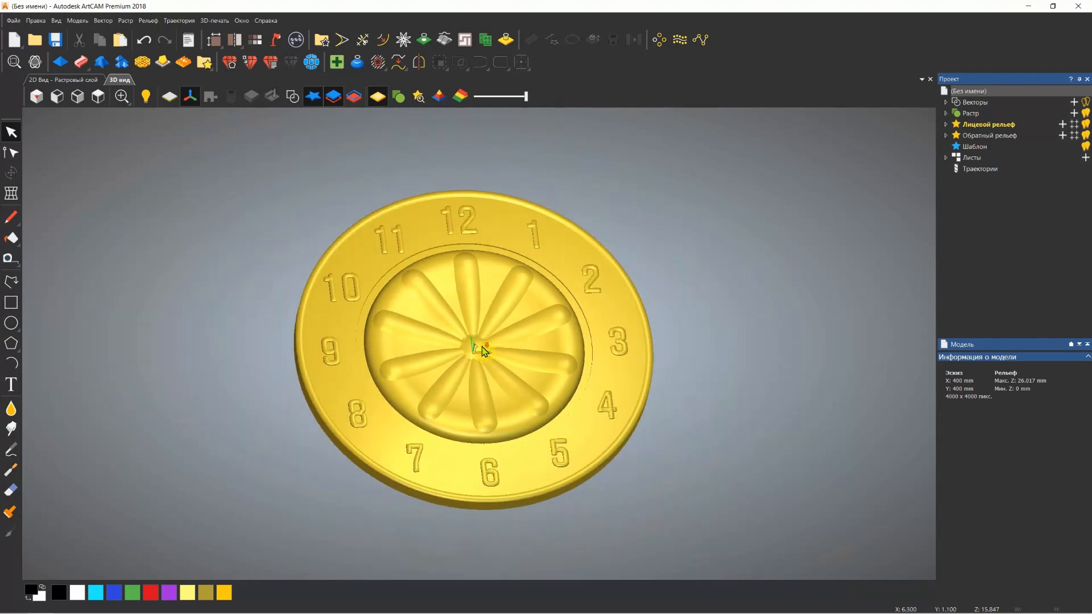
Export the combined relief to the relief library as an Autodesk ArtCAM relief (*.rlf) named N in the Artkam models folder
{"action": "left_click", "coordinate": [157, 22]}
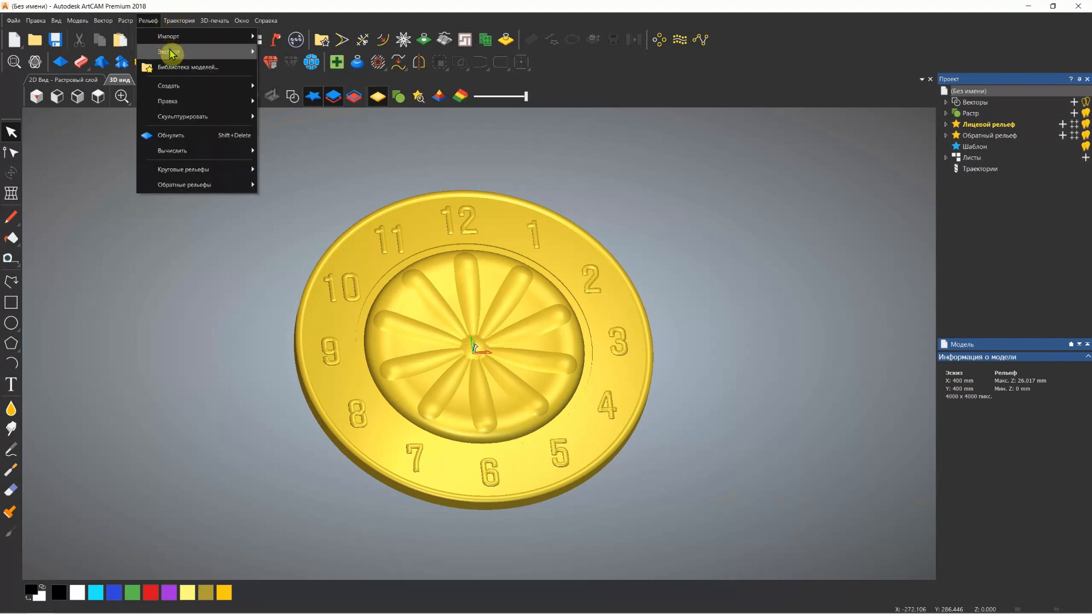
{"action": "mouse_move", "coordinate": [170, 55]}
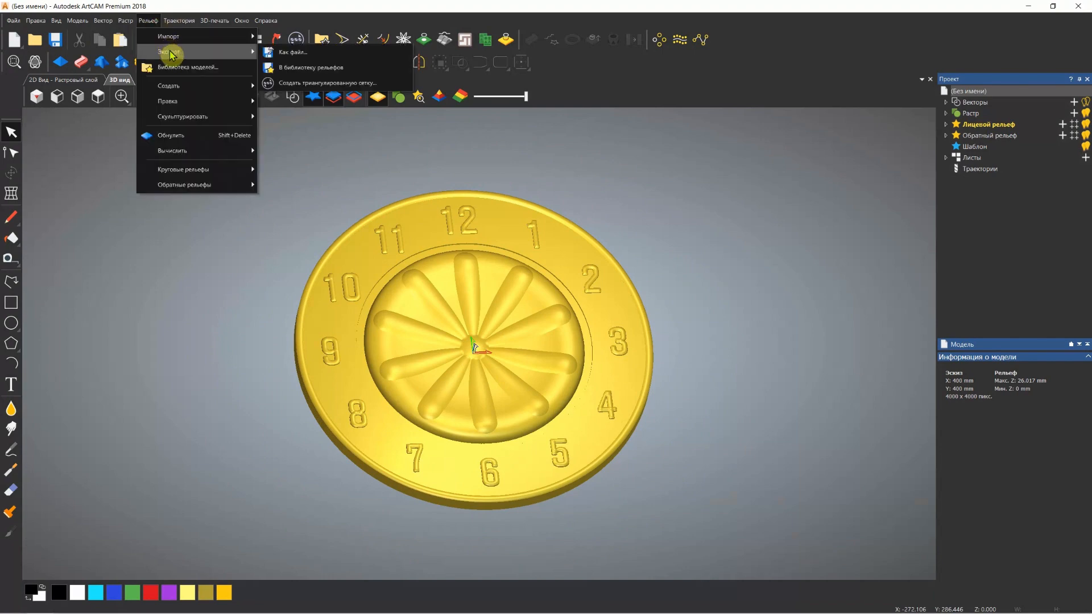
{"action": "left_click", "coordinate": [327, 71]}
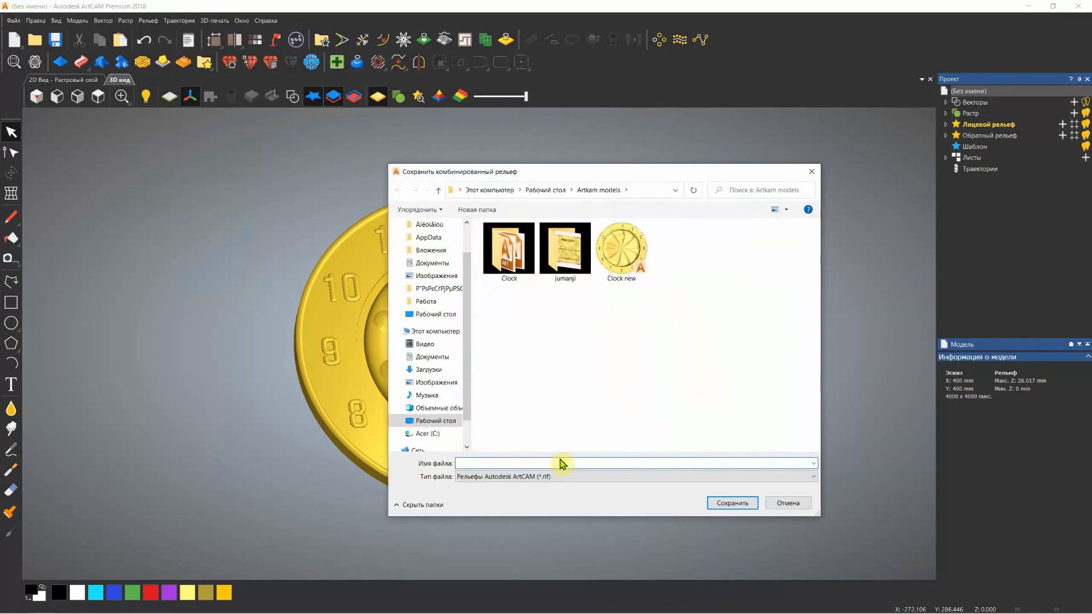
{"action": "left_click_drag", "start_coordinate": [595, 174], "coordinate": [581, 166]}
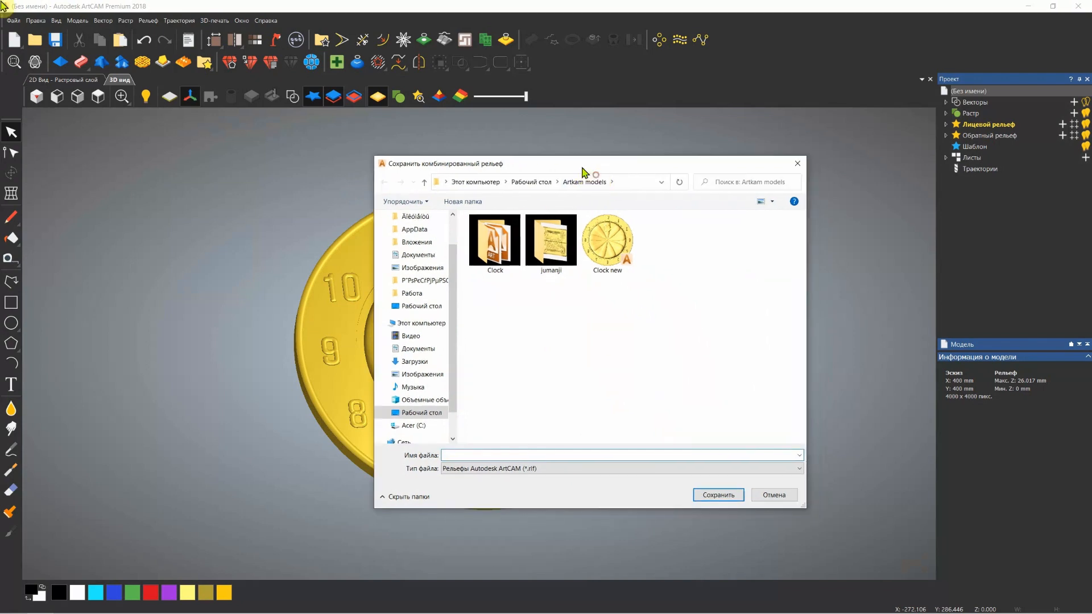
{"action": "left_click", "coordinate": [514, 455]}
{"action": "type", "text": "New 1"}
{"action": "left_click", "coordinate": [719, 495]}
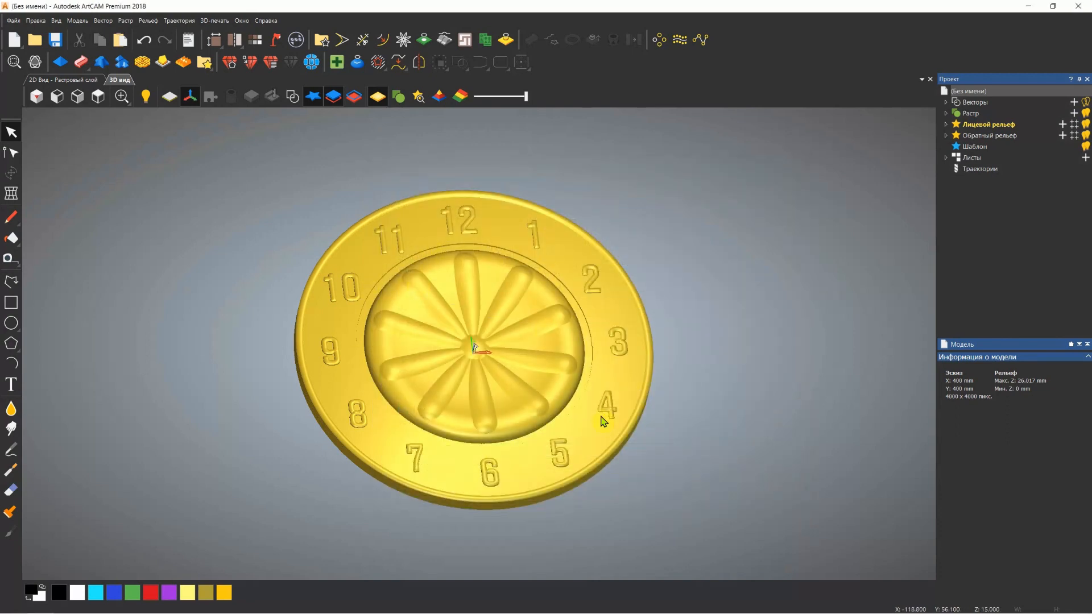
{"action": "left_click_drag", "start_coordinate": [468, 311], "coordinate": [483, 266]}
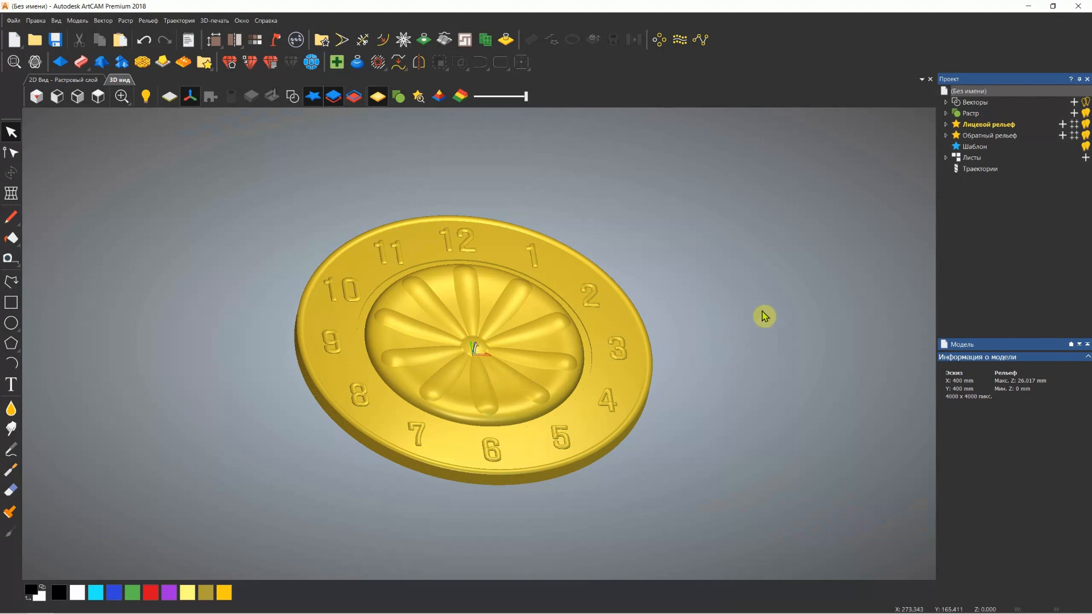
{"action": "left_click_drag", "start_coordinate": [484, 339], "coordinate": [481, 353]}
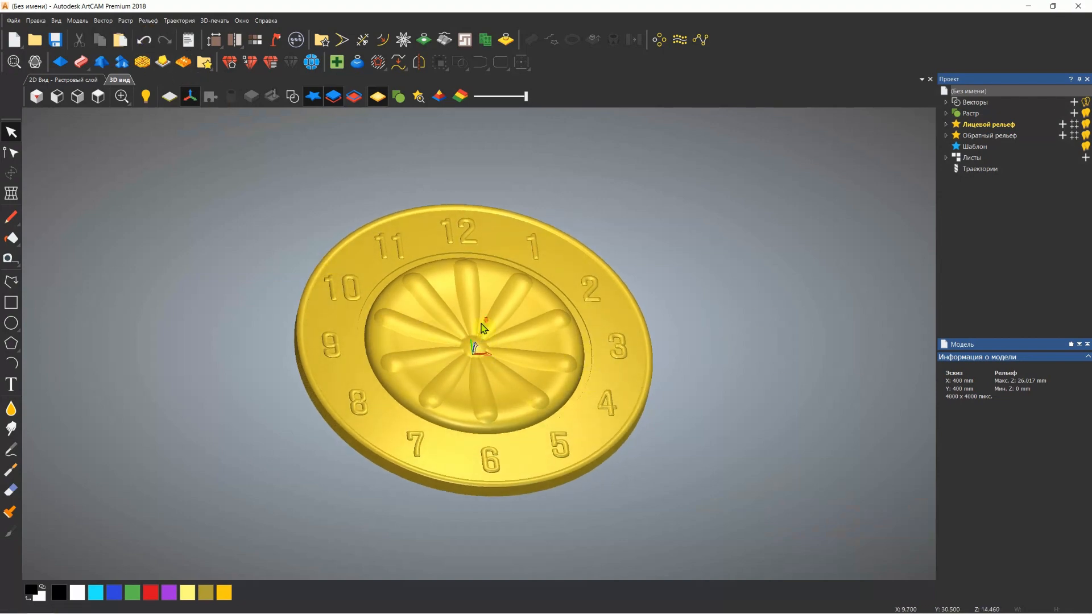
{"action": "scroll", "coordinate": [481, 324], "scroll_direction": "down", "scroll_amount": 3}
{"action": "scroll", "coordinate": [481, 323], "scroll_direction": "up", "scroll_amount": 3}
{"action": "left_click_drag", "start_coordinate": [482, 323], "coordinate": [459, 393]}
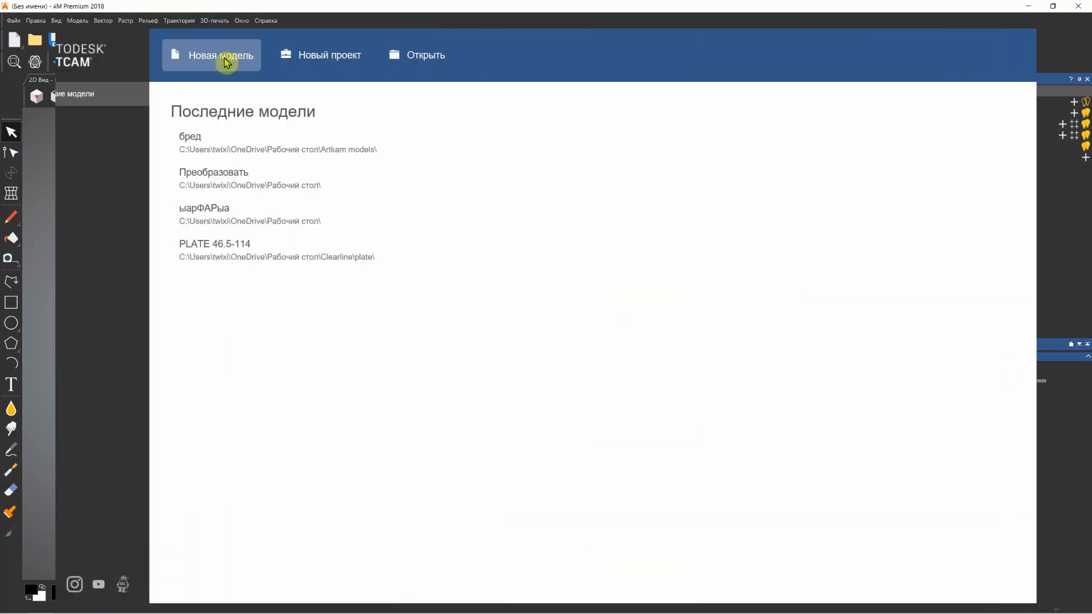
Create a new 400 x 400 mm model with a resolution of 4000 x 4000 points
{"action": "left_click", "coordinate": [223, 54]}
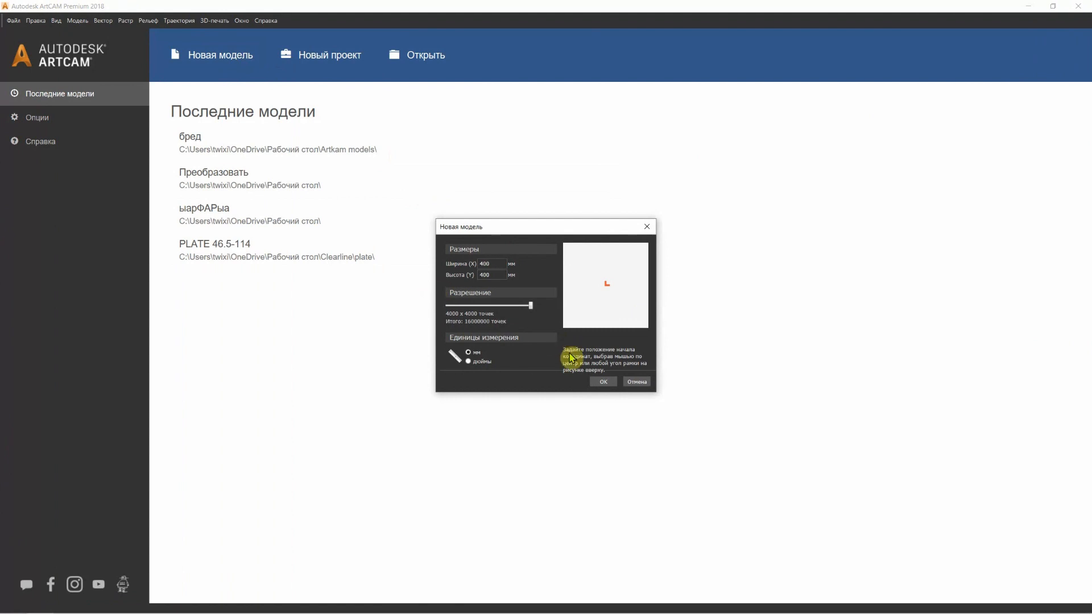
{"action": "left_click", "coordinate": [605, 382]}
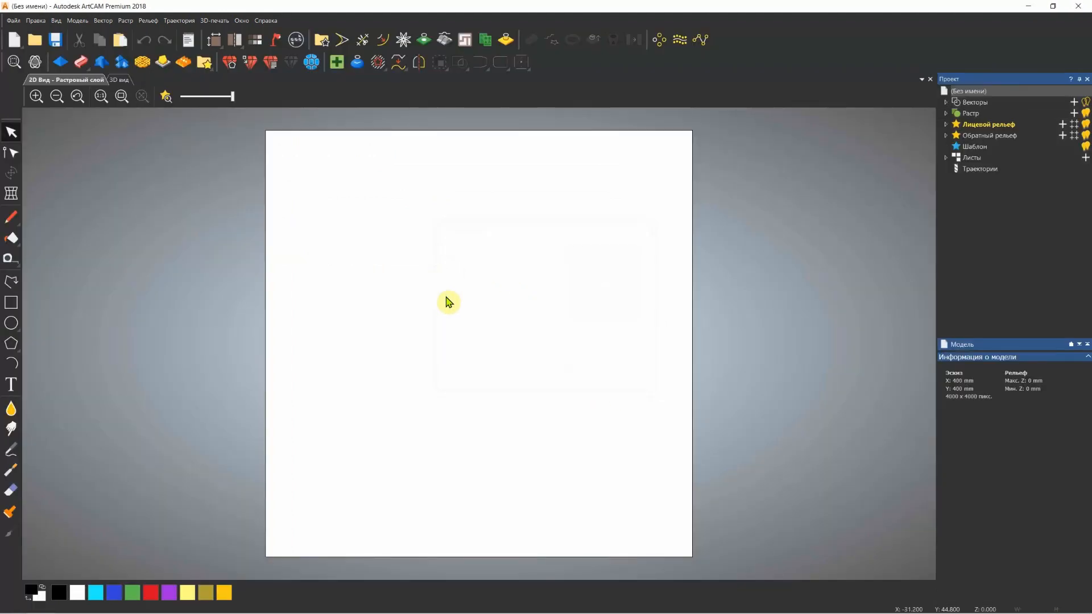
Show the zero plane in the 3D view and import the relief file New 1 from the Artkam models folder
{"action": "left_click", "coordinate": [121, 80]}
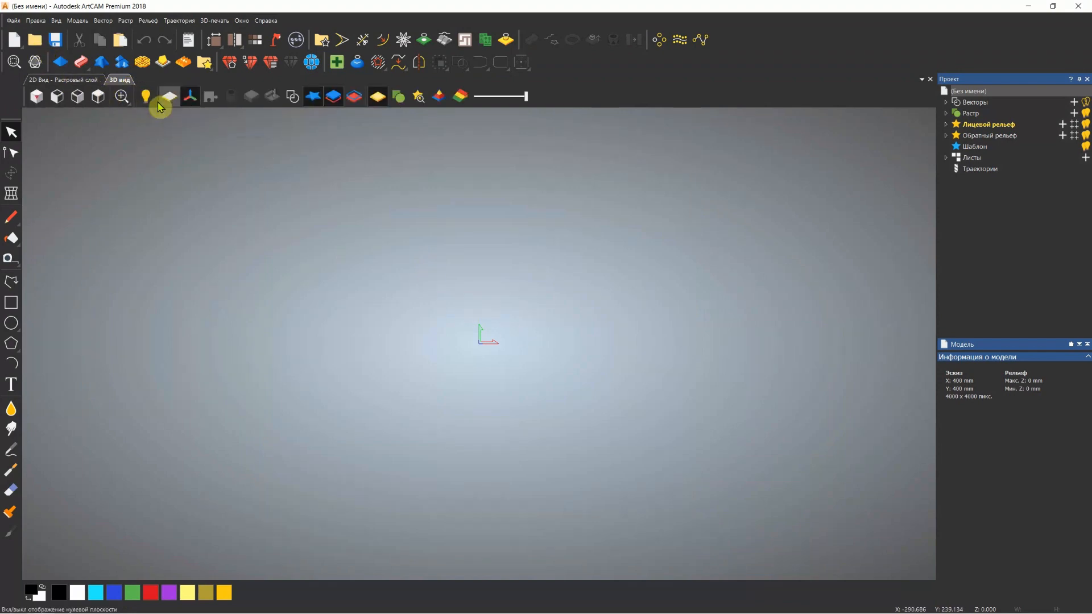
{"action": "left_click", "coordinate": [169, 99]}
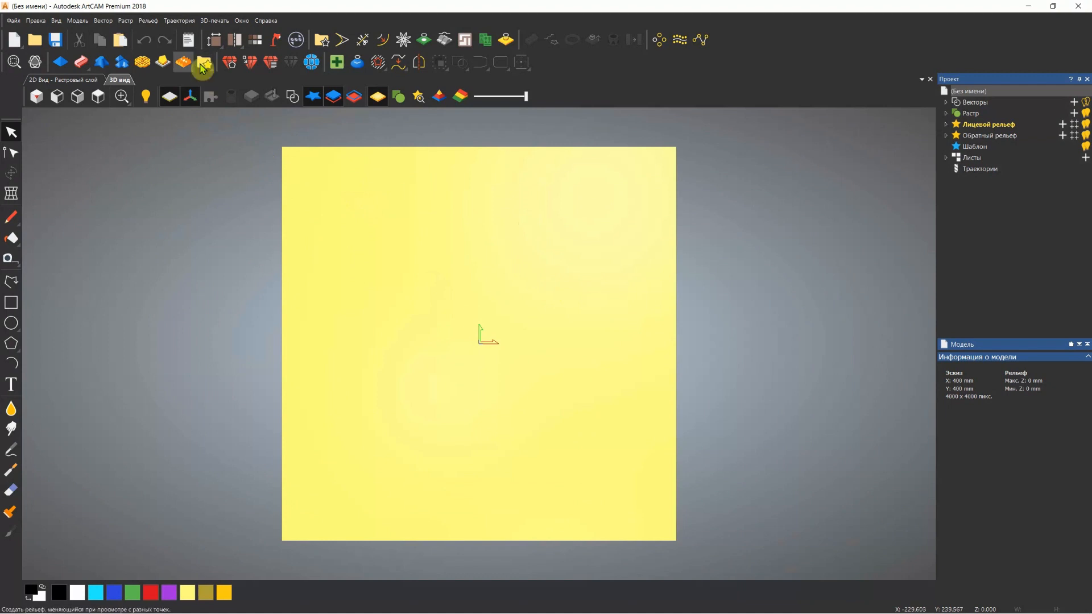
{"action": "left_click", "coordinate": [148, 21]}
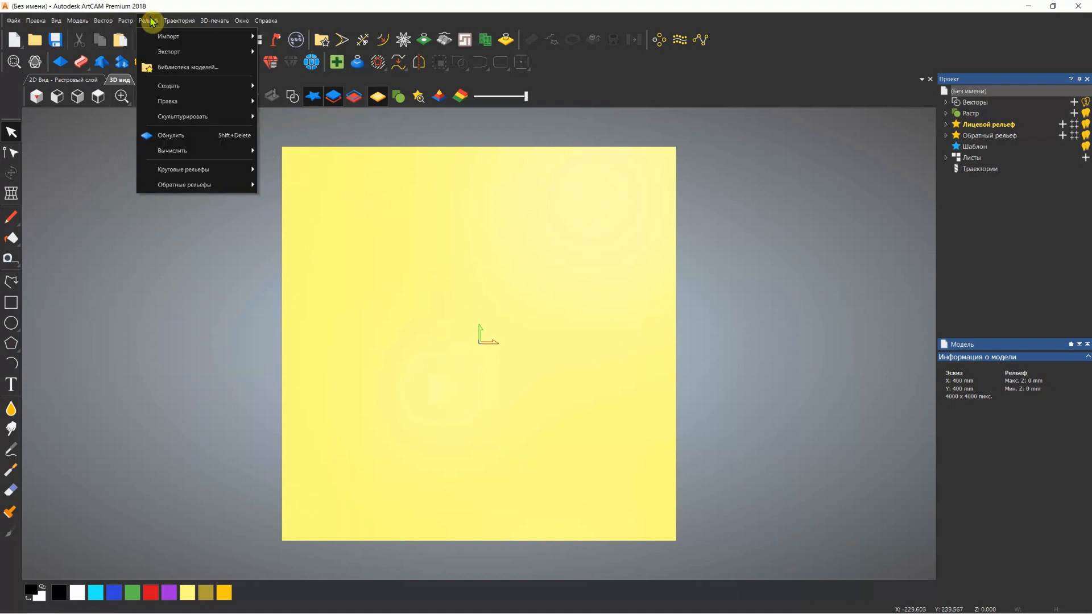
{"action": "mouse_move", "coordinate": [190, 42]}
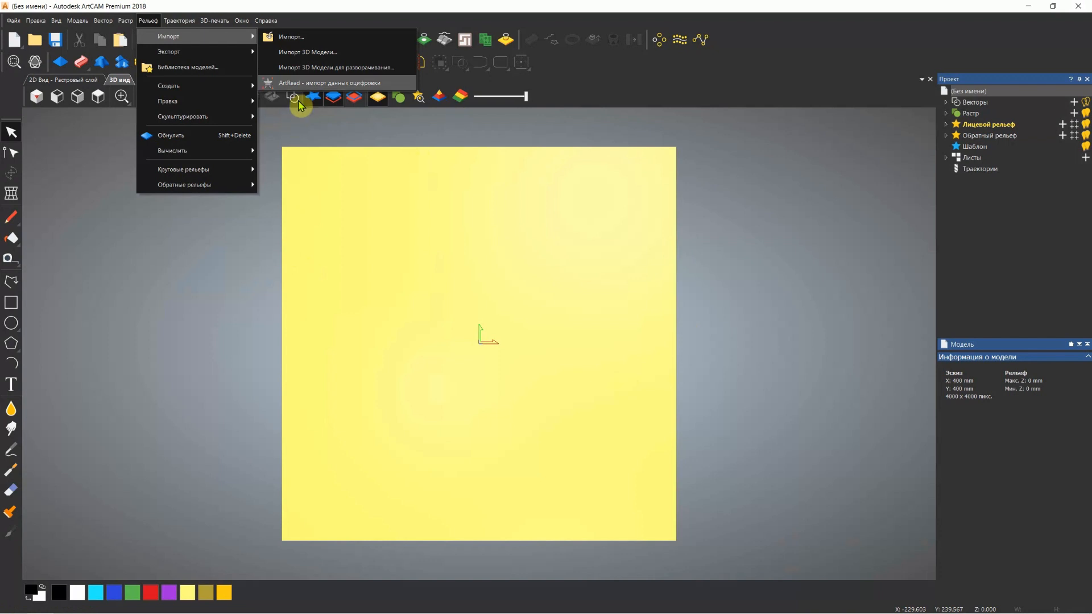
{"action": "left_click", "coordinate": [306, 41]}
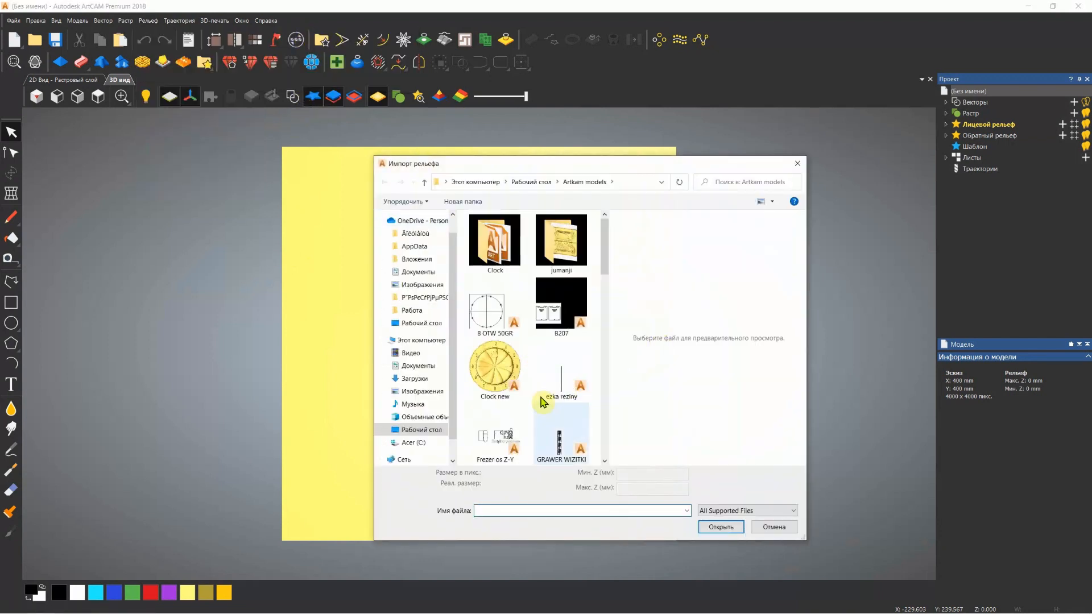
{"action": "scroll", "coordinate": [549, 412], "scroll_direction": "down", "scroll_amount": 8}
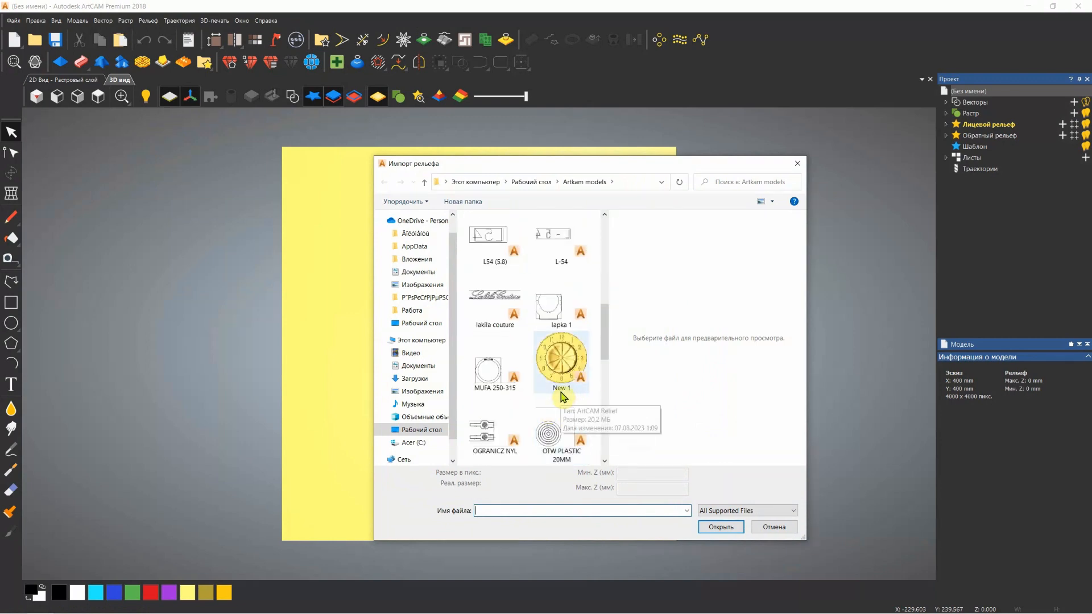
{"action": "left_click", "coordinate": [559, 373]}
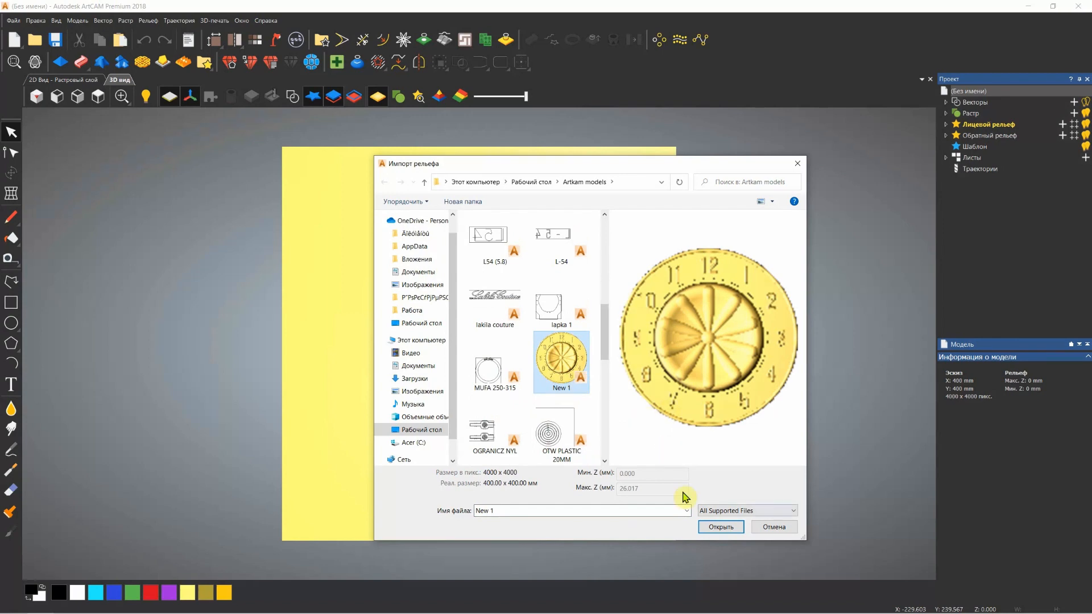
{"action": "left_click", "coordinate": [718, 528]}
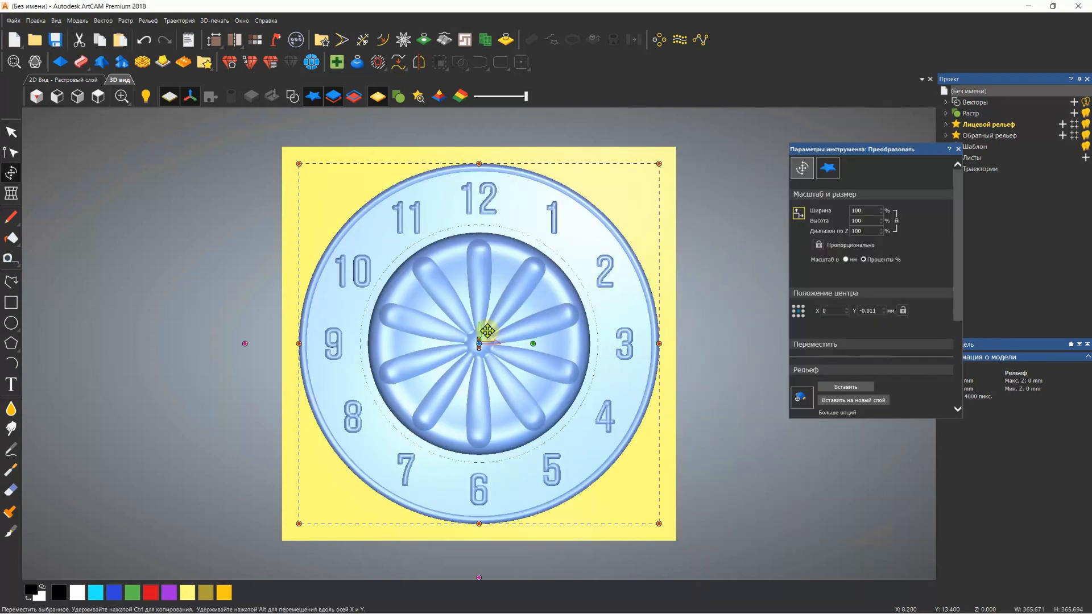
Review the imported clock's transform settings and paste it into the existing front relief layer at 100% scale
{"action": "middle_click_drag", "start_coordinate": [491, 367], "coordinate": [554, 241]}
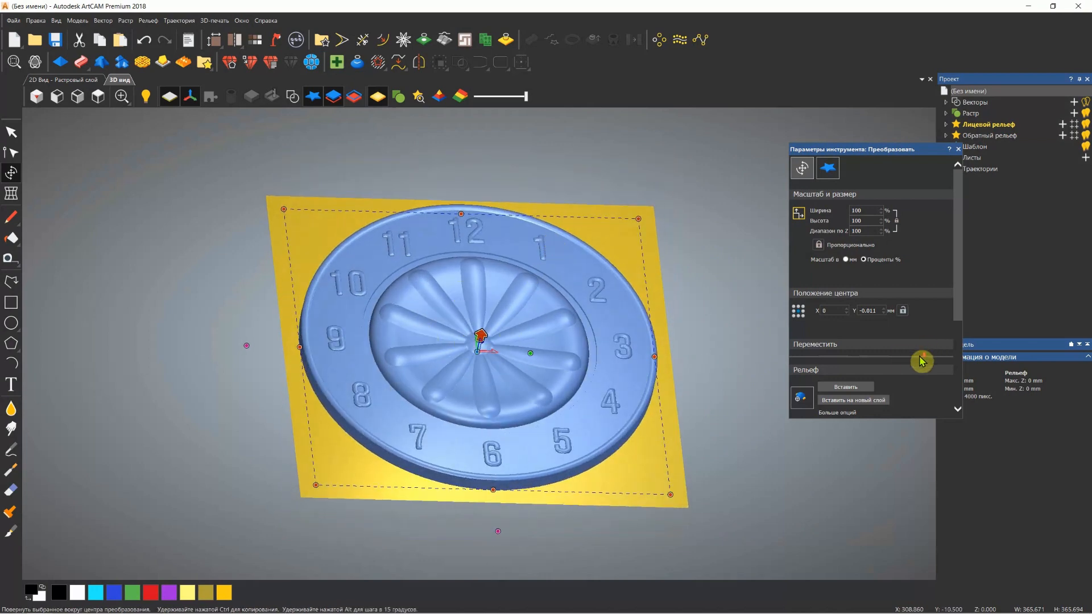
{"action": "scroll", "coordinate": [920, 367], "scroll_direction": "down", "scroll_amount": 3}
{"action": "scroll", "coordinate": [920, 367], "scroll_direction": "up", "scroll_amount": 3}
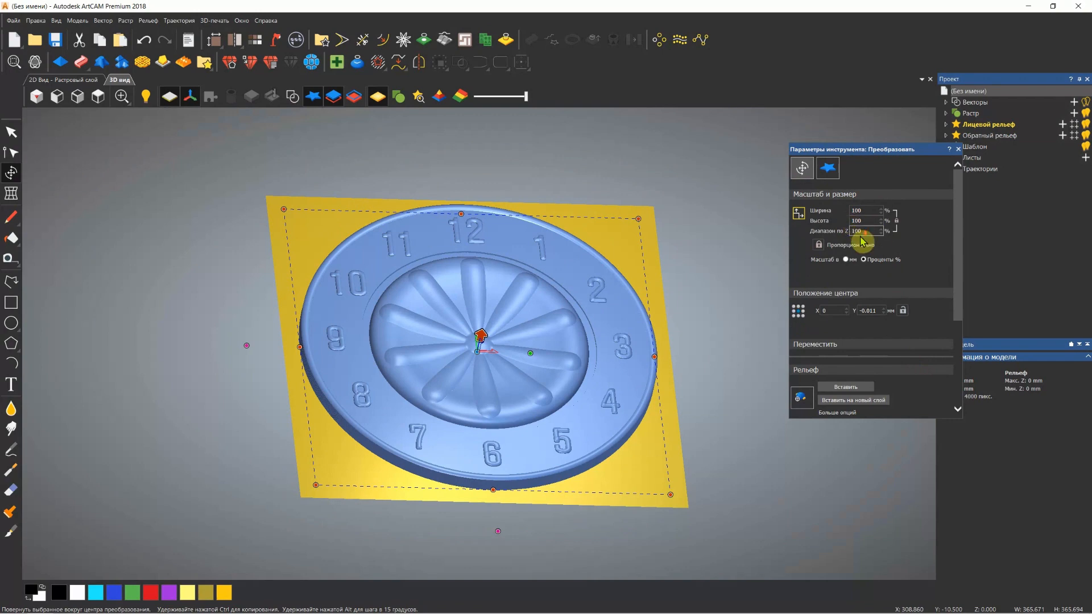
{"action": "scroll", "coordinate": [865, 242], "scroll_direction": "down", "scroll_amount": 3}
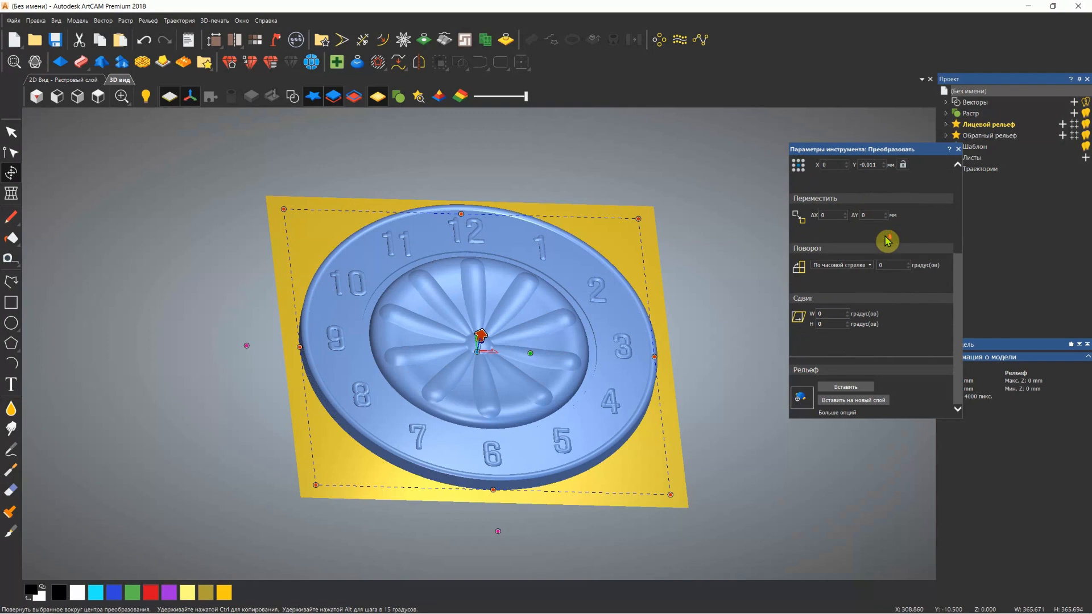
{"action": "scroll", "coordinate": [941, 328], "scroll_direction": "up", "scroll_amount": 2}
{"action": "scroll", "coordinate": [940, 328], "scroll_direction": "up", "scroll_amount": 1}
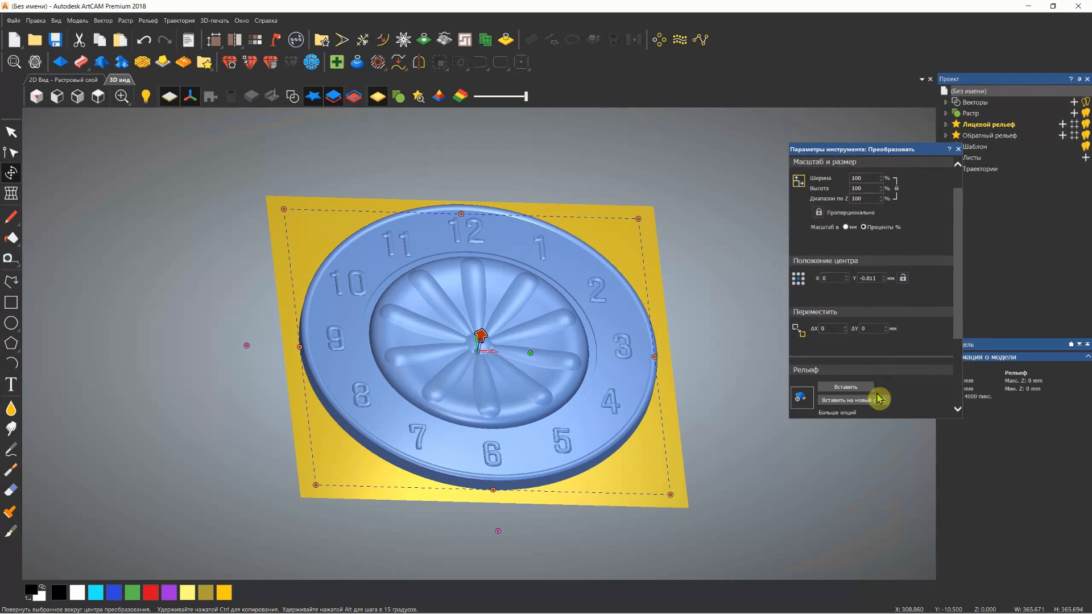
{"action": "left_click", "coordinate": [853, 385]}
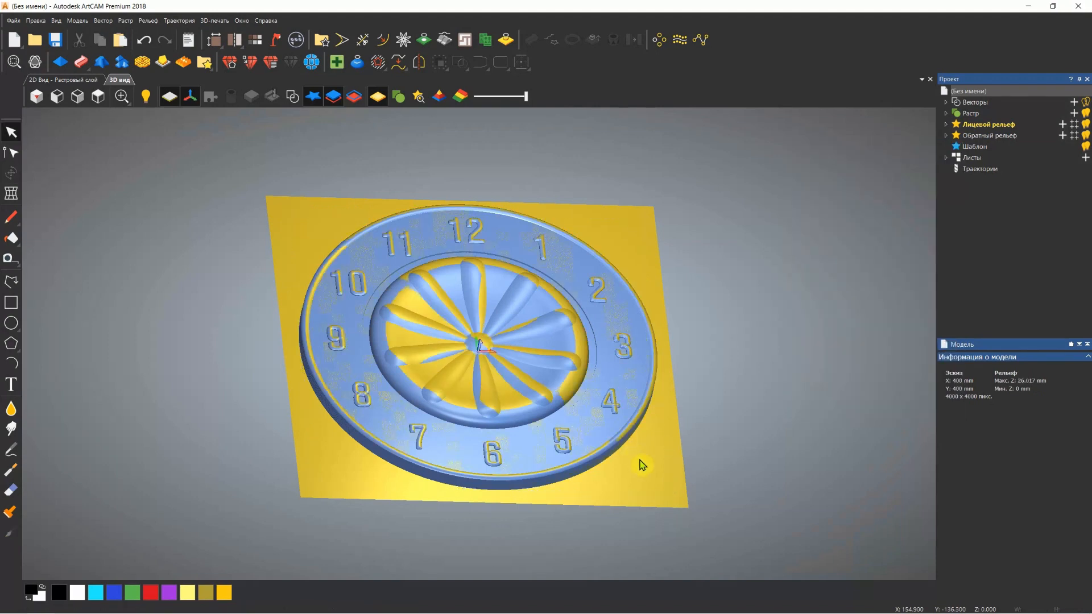
Inspect the pasted clock relief in 3D, checking the petal ornament up close and the whole dial at an angle
{"action": "left_click_drag", "start_coordinate": [439, 392], "coordinate": [433, 475]}
{"action": "scroll", "coordinate": [479, 326], "scroll_direction": "up", "scroll_amount": 5}
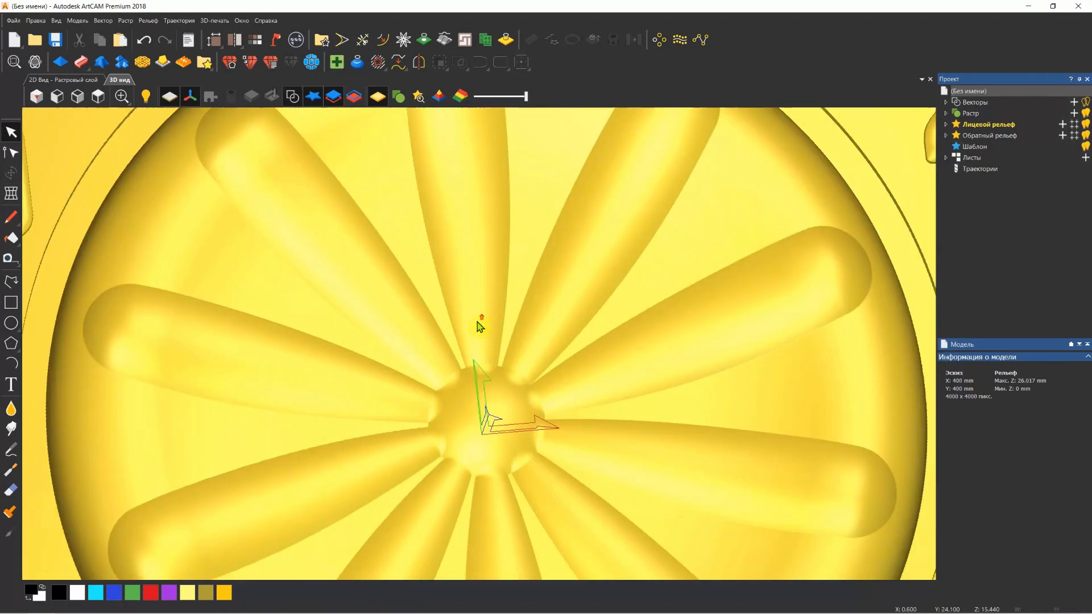
{"action": "scroll", "coordinate": [504, 410], "scroll_direction": "down", "scroll_amount": 5}
{"action": "left_click_drag", "start_coordinate": [505, 390], "coordinate": [534, 278]}
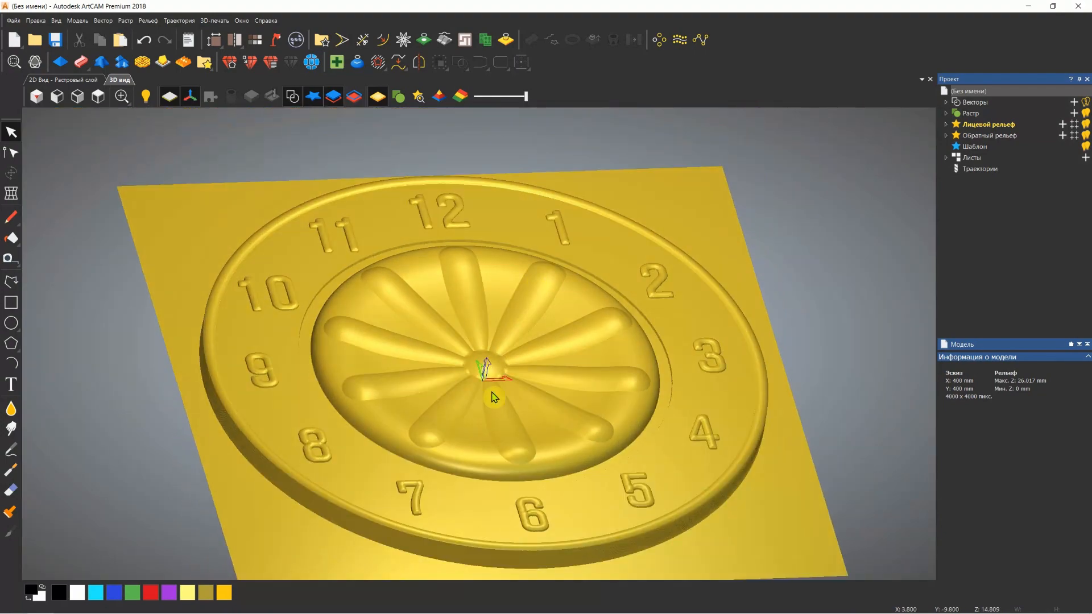
{"action": "mouse_move", "coordinate": [554, 315]}
{"action": "left_mouse_down"}
{"action": "mouse_move", "coordinate": [562, 302]}
{"action": "mouse_move", "coordinate": [536, 325]}
{"action": "left_mouse_up"}
{"action": "scroll", "coordinate": [531, 339], "scroll_direction": "down", "scroll_amount": 4}
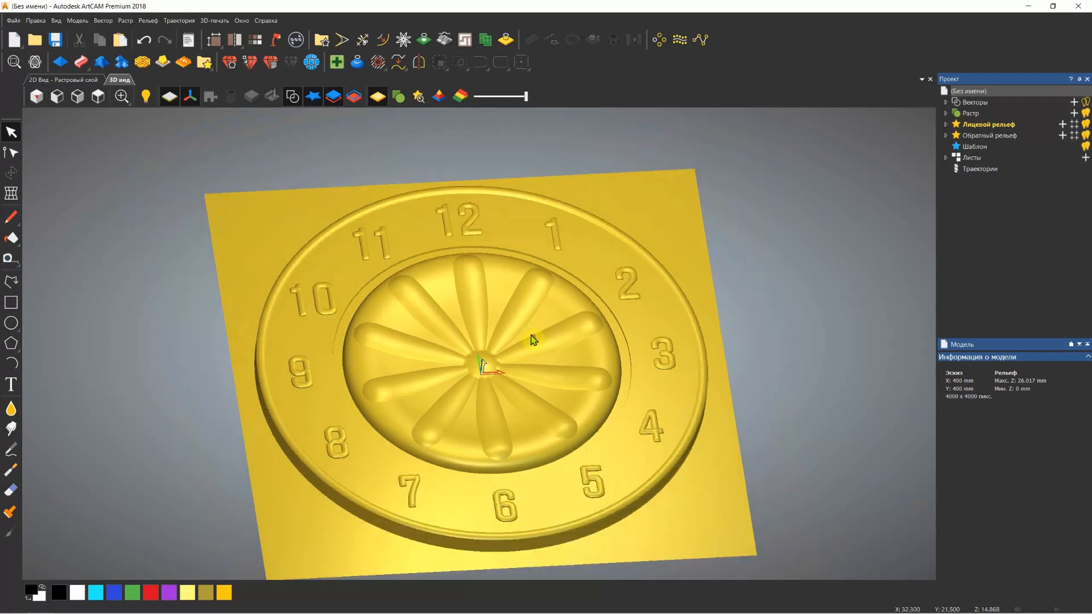